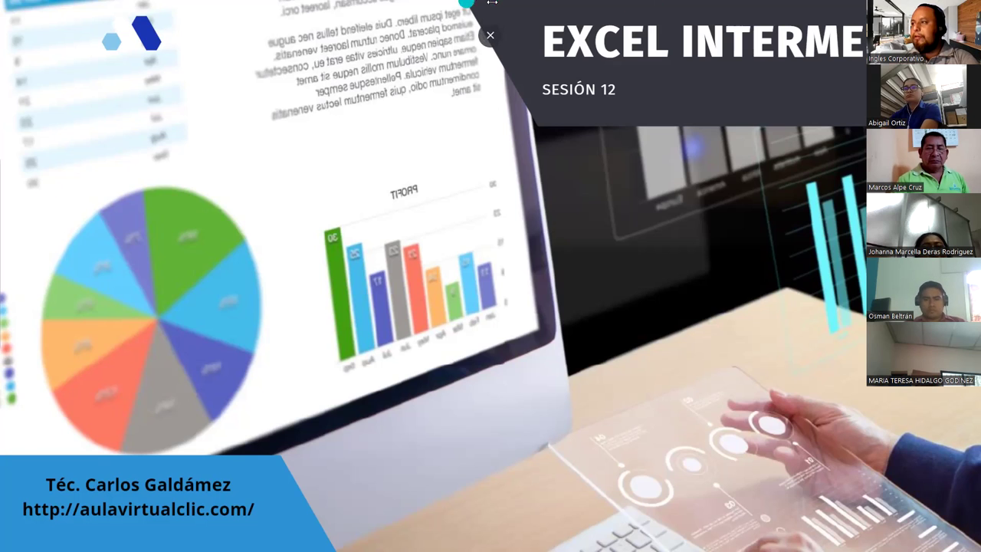
Step: Leave the full-screen slideshow and scroll back through the G4-EXI-03-2023 WhatsApp group's earlier session files
{"action": "left_click", "coordinate": [491, 36]}
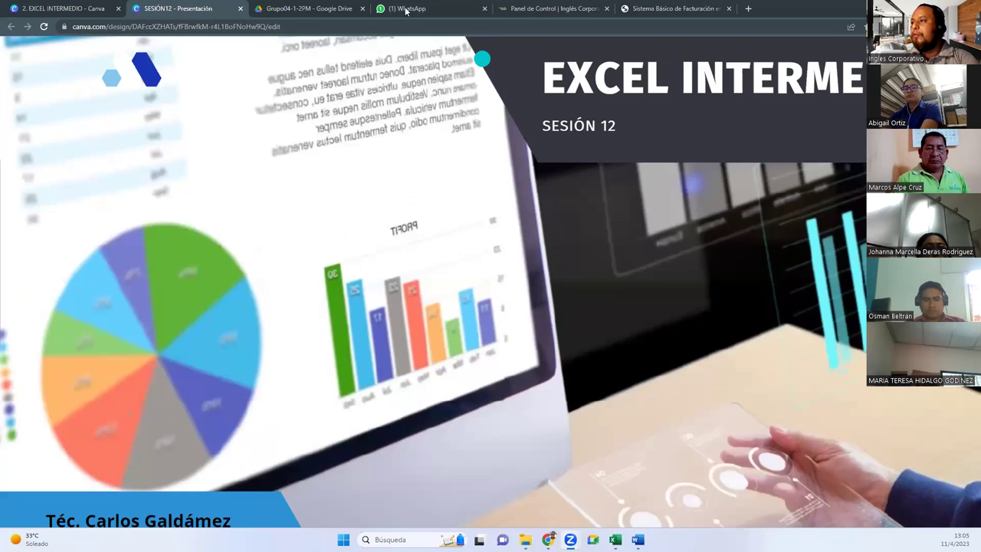
{"action": "left_click", "coordinate": [405, 10]}
{"action": "scroll", "coordinate": [194, 286], "scroll_direction": "down", "scroll_amount": 3}
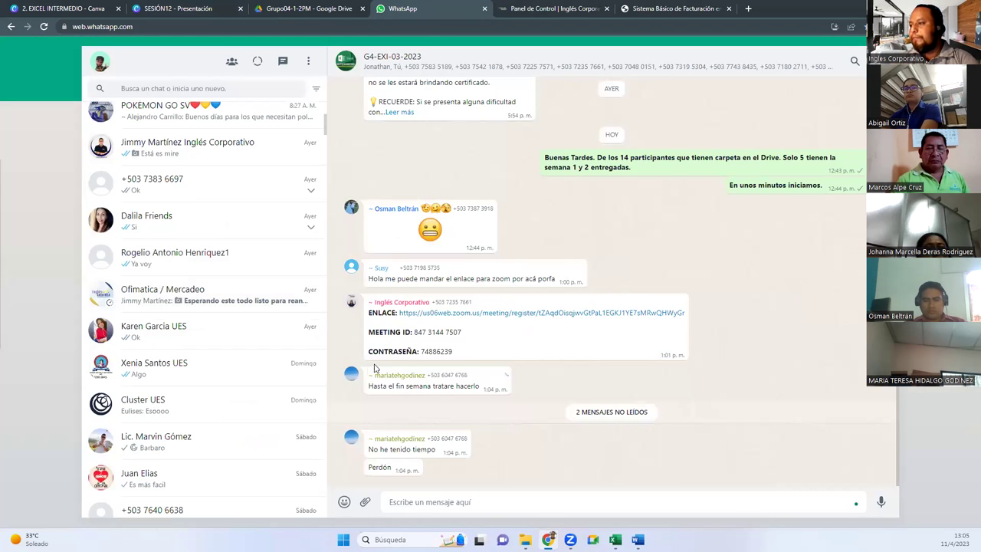
{"action": "scroll", "coordinate": [580, 361], "scroll_direction": "up", "scroll_amount": 5}
{"action": "scroll", "coordinate": [580, 360], "scroll_direction": "up", "scroll_amount": 2}
{"action": "scroll", "coordinate": [591, 361], "scroll_direction": "up", "scroll_amount": 2}
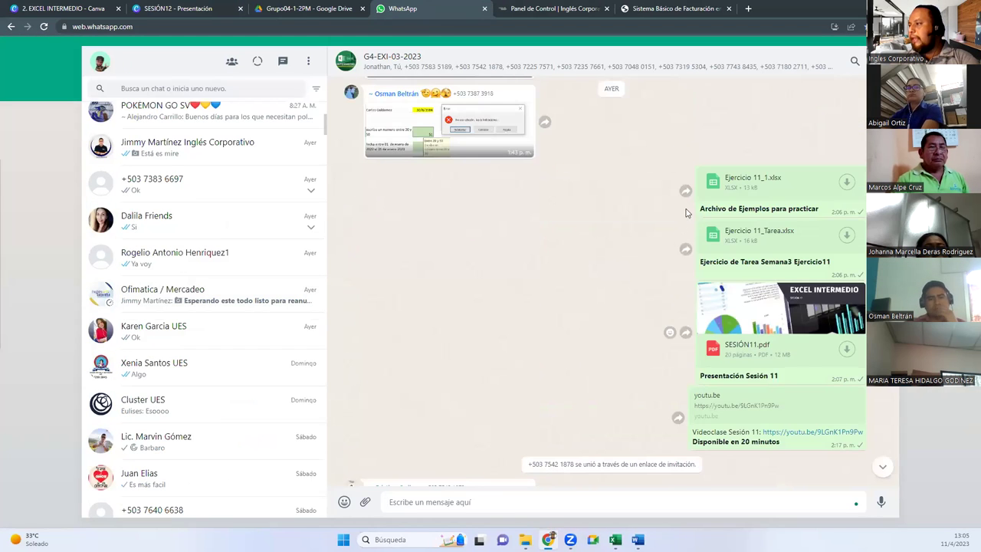
{"action": "mouse_move", "coordinate": [766, 191]}
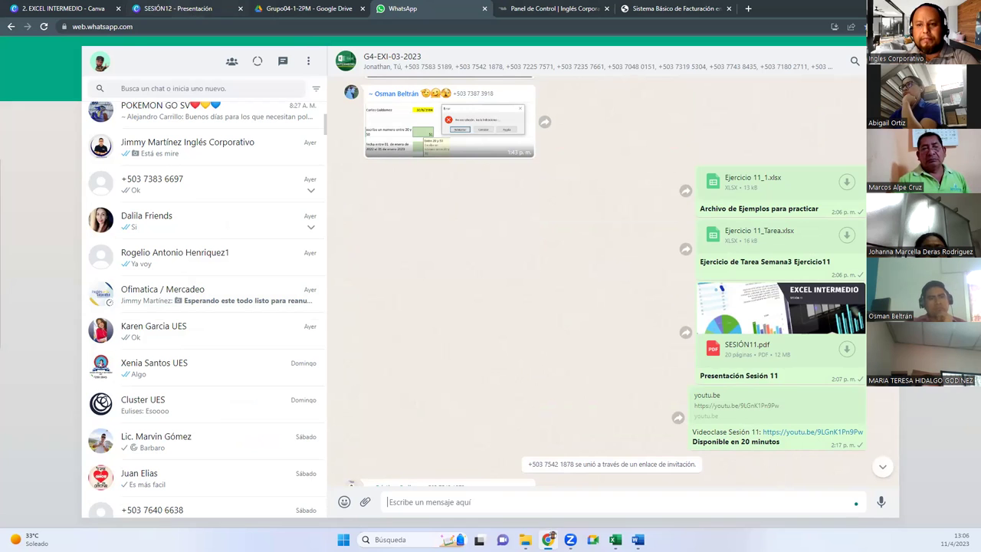
Step: Present the SESIÓN12 Canva deck full screen and advance to slide 2, 'Ruta de aprendizaje de la sesión'
{"action": "left_click", "coordinate": [178, 8]}
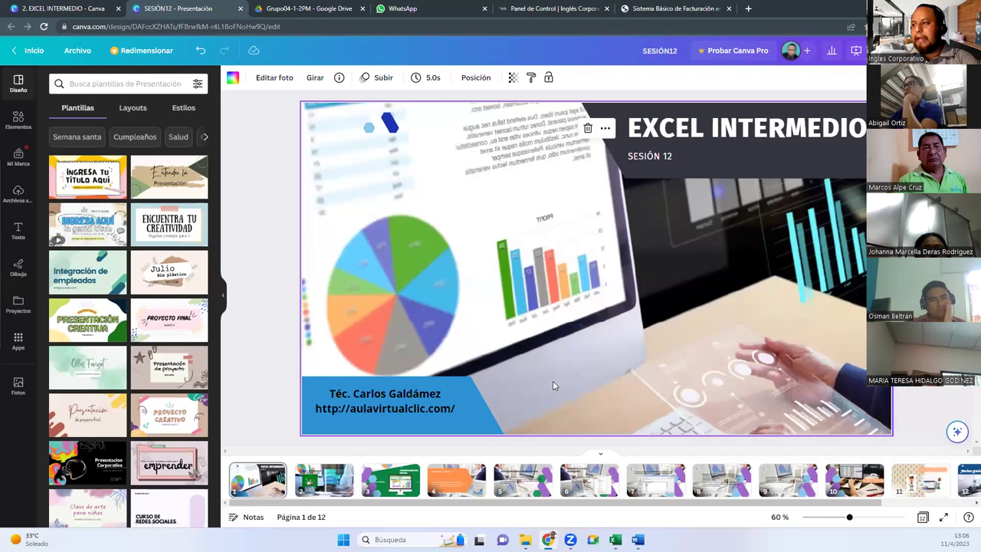
{"action": "left_click", "coordinate": [944, 518]}
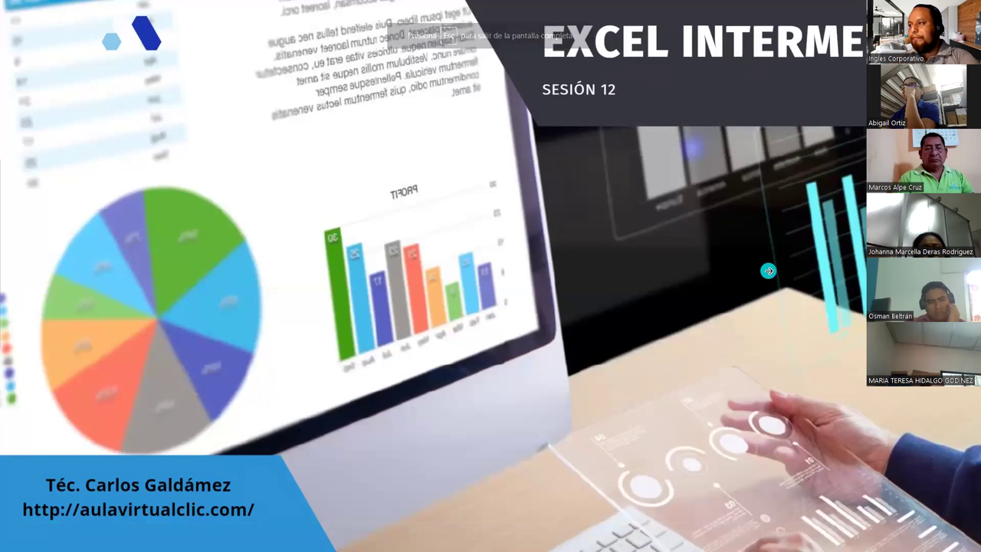
{"action": "left_click", "coordinate": [767, 270]}
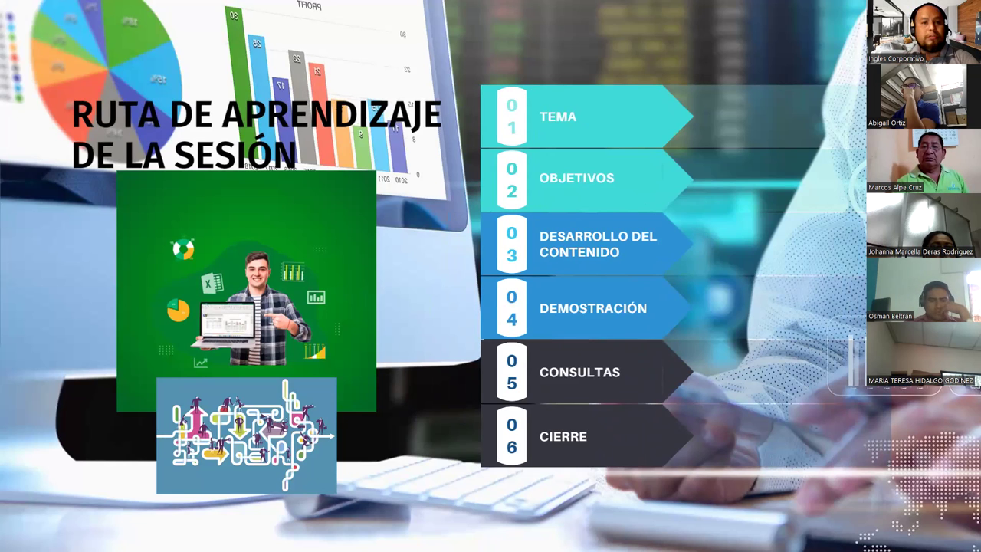
Step: Advance the slideshow two slides past the agenda to the TEMA slide
{"action": "key", "text": "Right"}
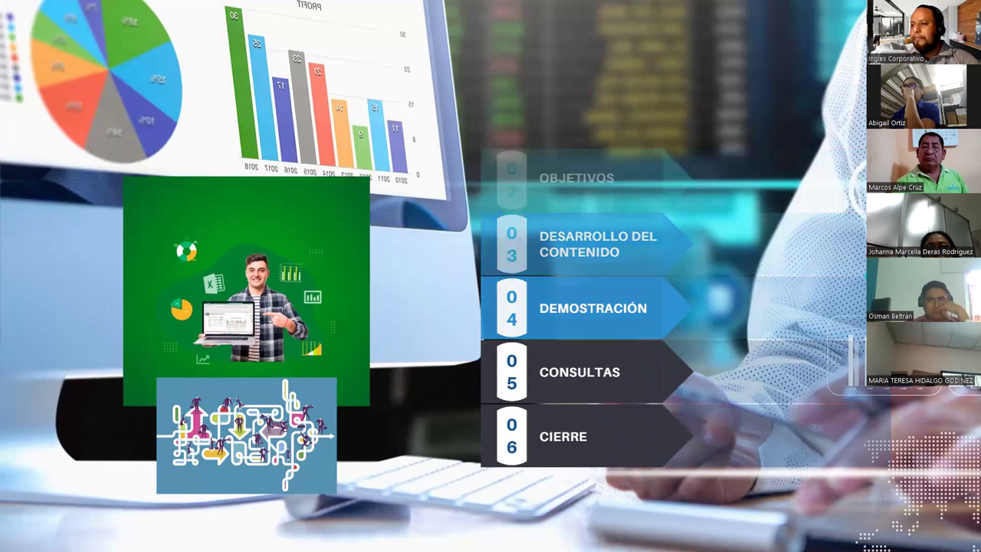
{"action": "key", "text": "Right"}
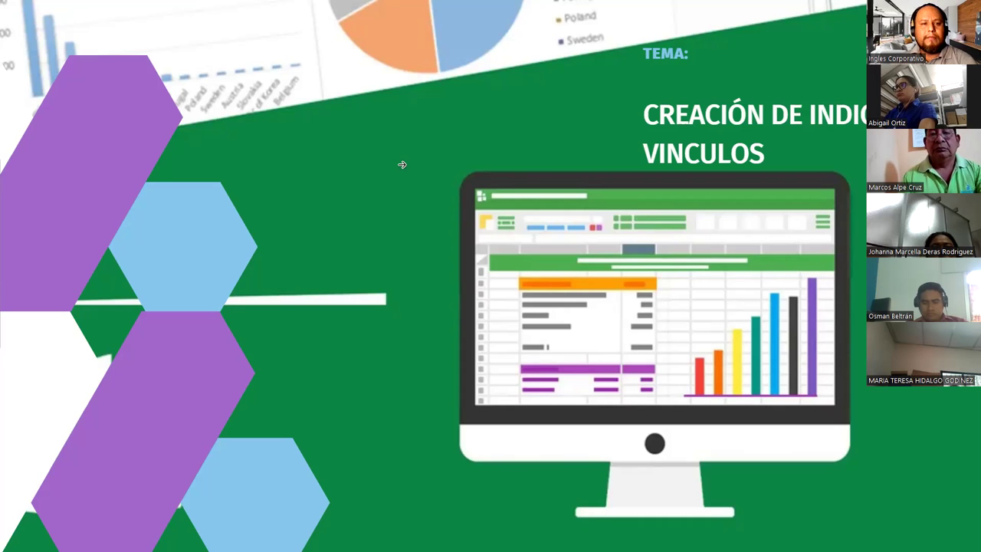
Step: Point at the slide with the laser pointer on the way to 'Objetivo de la sesión 12'
{"action": "left_click", "coordinate": [401, 164]}
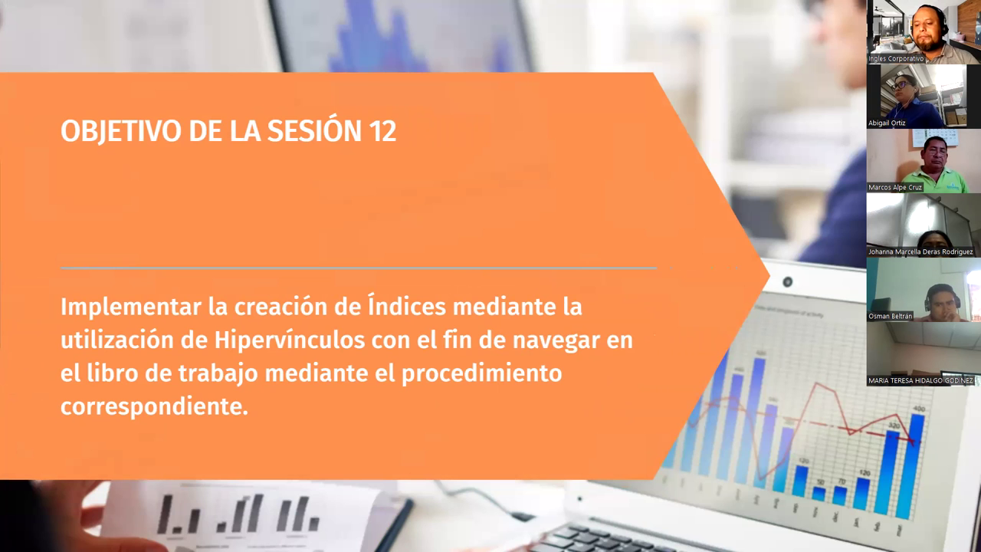
Step: Show the 'Cómo crear un índice de hojas en Excel' slide, then move on to a blank whiteboard page
{"action": "key", "text": "Right"}
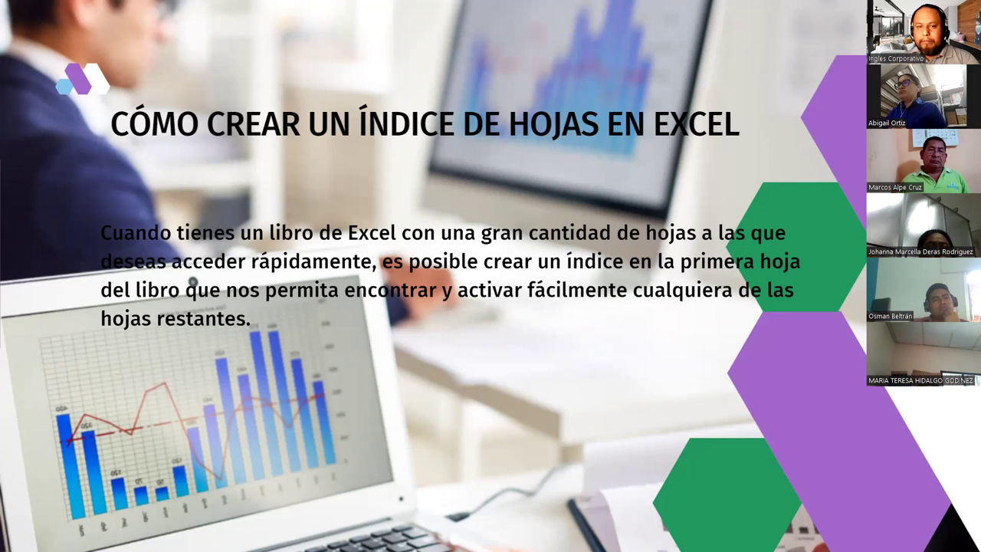
{"action": "key", "text": "Right"}
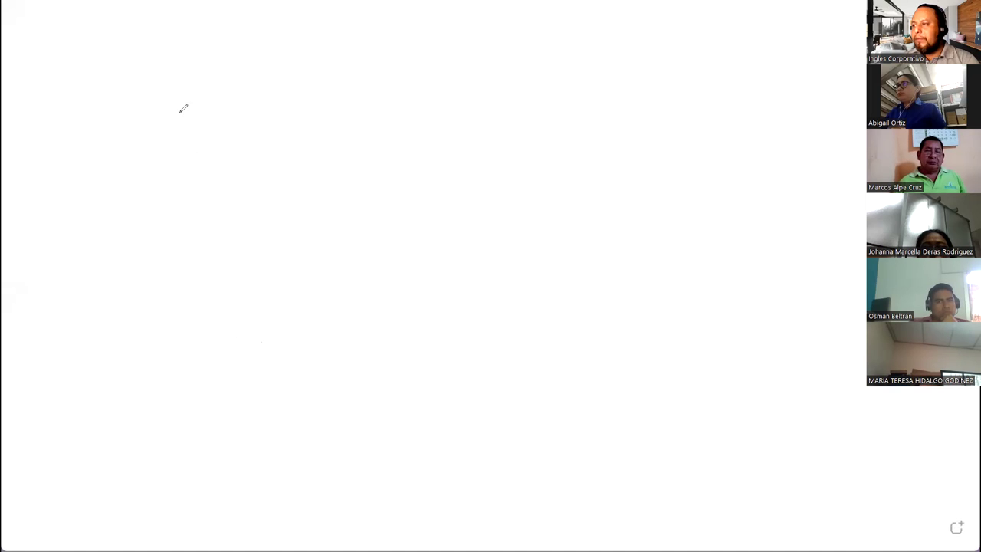
Step: Sketch a large worksheet rectangle with a row of sheet tabs along its bottom edge
{"action": "left_click_drag", "start_coordinate": [164, 60], "coordinate": [157, 416]}
{"action": "left_click_drag", "start_coordinate": [158, 64], "coordinate": [134, 430]}
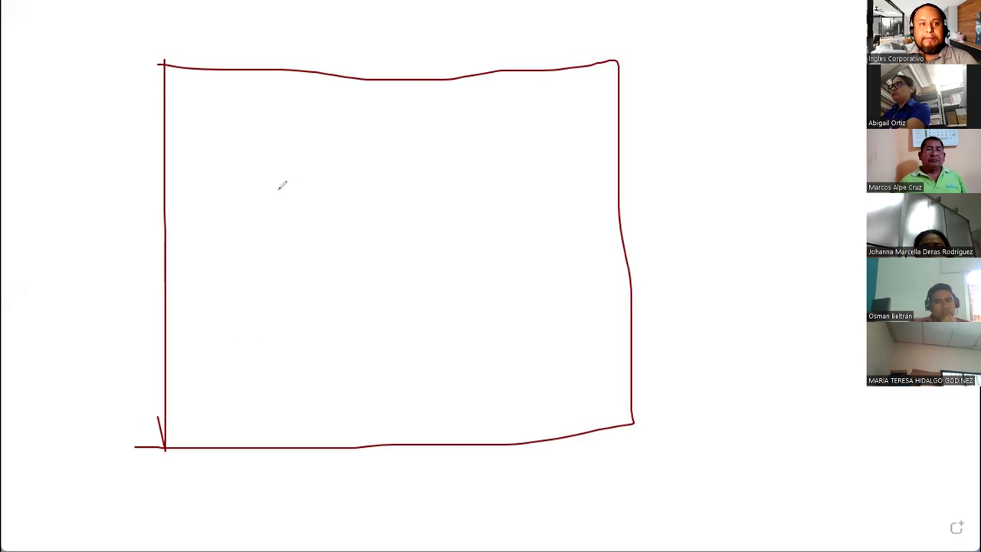
{"action": "mouse_move", "coordinate": [165, 414]}
{"action": "left_mouse_down"}
{"action": "mouse_move", "coordinate": [210, 431]}
{"action": "mouse_move", "coordinate": [210, 451]}
{"action": "left_mouse_up"}
{"action": "mouse_move", "coordinate": [210, 414]}
{"action": "left_mouse_down"}
{"action": "mouse_move", "coordinate": [278, 426]}
{"action": "mouse_move", "coordinate": [271, 438]}
{"action": "left_mouse_up"}
{"action": "key", "text": "ctrl+z"}
{"action": "mouse_move", "coordinate": [211, 414]}
{"action": "left_mouse_down"}
{"action": "mouse_move", "coordinate": [252, 416]}
{"action": "mouse_move", "coordinate": [250, 441]}
{"action": "mouse_move", "coordinate": [320, 419]}
{"action": "left_mouse_up"}
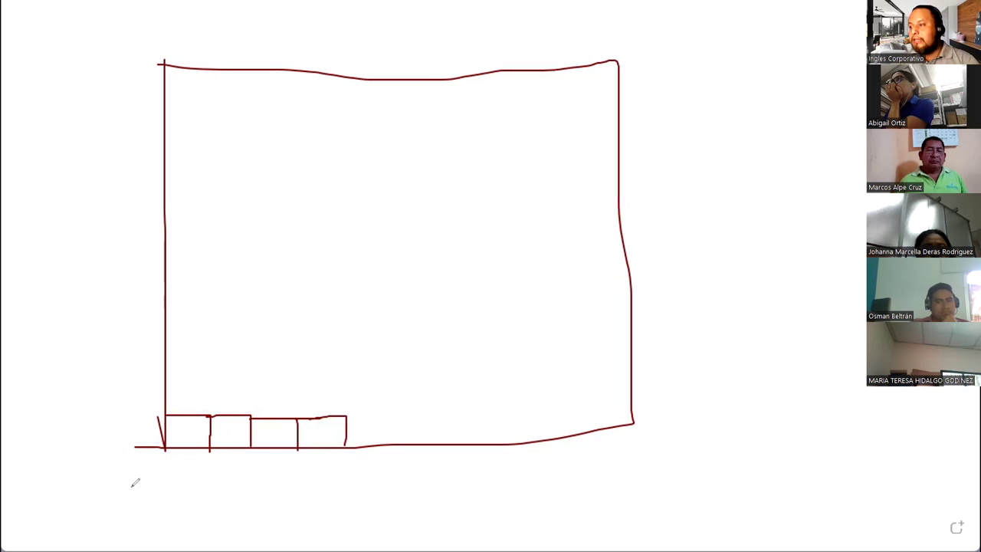
Step: Draw an arrow to the first tab, label it 'Portada', and draw a first index line
{"action": "mouse_move", "coordinate": [98, 508]}
{"action": "left_mouse_down"}
{"action": "mouse_move", "coordinate": [188, 480]}
{"action": "mouse_move", "coordinate": [193, 465]}
{"action": "mouse_move", "coordinate": [205, 483]}
{"action": "left_mouse_up"}
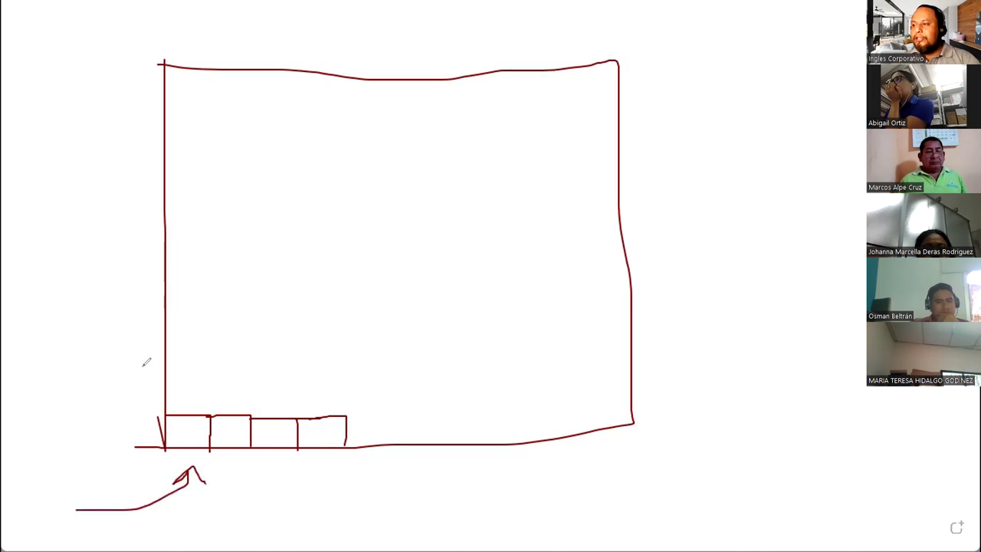
{"action": "left_click_drag", "start_coordinate": [129, 354], "coordinate": [175, 430]}
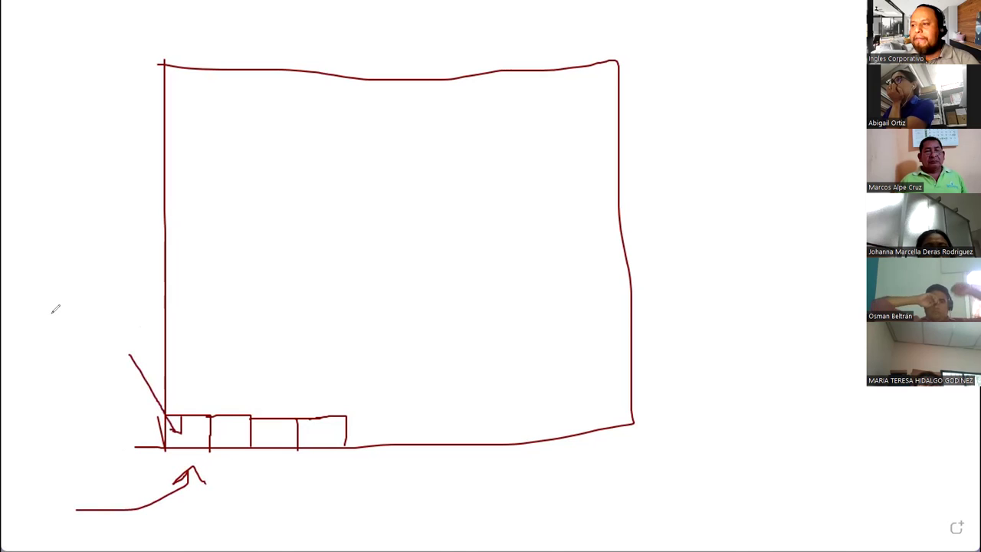
{"action": "mouse_move", "coordinate": [60, 323]}
{"action": "left_mouse_down"}
{"action": "mouse_move", "coordinate": [60, 370]}
{"action": "mouse_move", "coordinate": [61, 345]}
{"action": "mouse_move", "coordinate": [120, 323]}
{"action": "mouse_move", "coordinate": [122, 332]}
{"action": "mouse_move", "coordinate": [147, 315]}
{"action": "left_mouse_up"}
{"action": "mouse_move", "coordinate": [167, 277]}
{"action": "left_mouse_down"}
{"action": "mouse_move", "coordinate": [168, 321]}
{"action": "mouse_move", "coordinate": [184, 306]}
{"action": "left_mouse_up"}
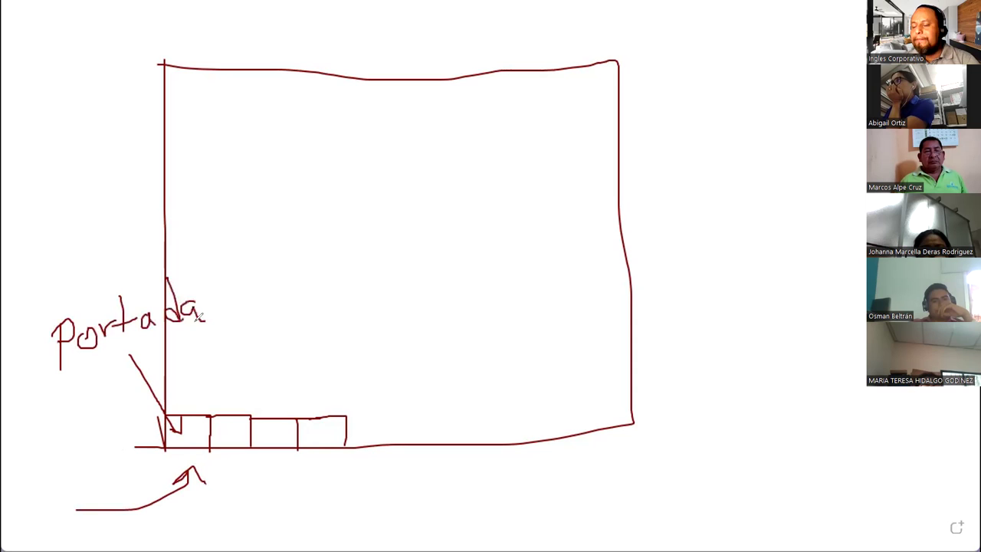
{"action": "left_click_drag", "start_coordinate": [255, 153], "coordinate": [378, 151]}
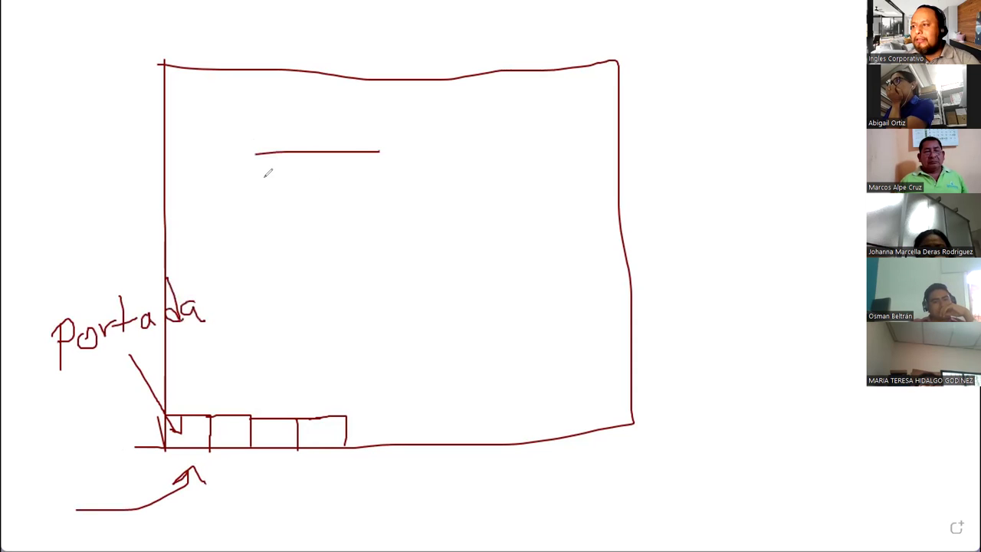
Step: Draw three more index lines on the sheet and add another sheet tab
{"action": "left_click_drag", "start_coordinate": [257, 189], "coordinate": [357, 195]}
{"action": "left_click", "coordinate": [253, 235]}
{"action": "left_click_drag", "start_coordinate": [253, 238], "coordinate": [353, 241]}
{"action": "left_click_drag", "start_coordinate": [254, 280], "coordinate": [371, 285]}
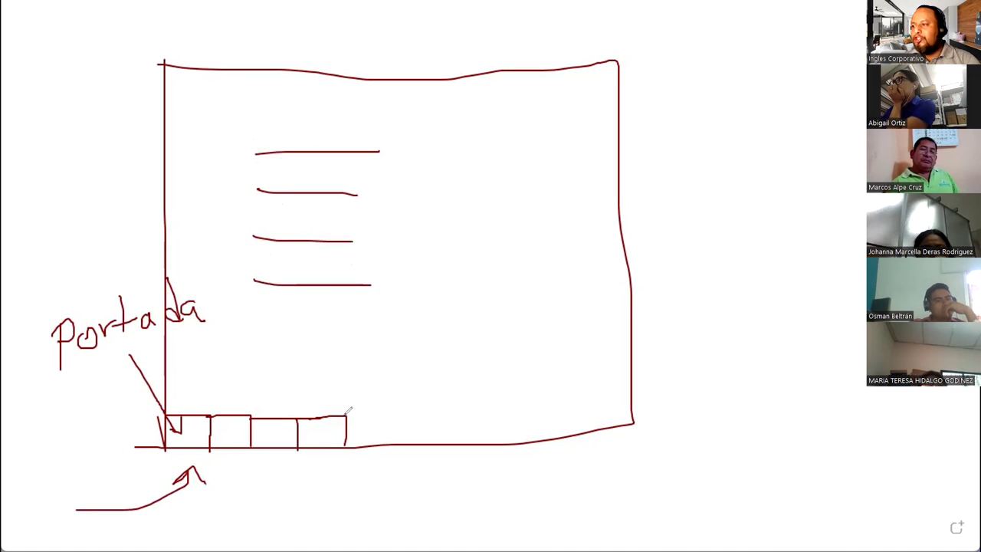
{"action": "mouse_move", "coordinate": [345, 416]}
{"action": "left_mouse_down"}
{"action": "mouse_move", "coordinate": [397, 415]}
{"action": "mouse_move", "coordinate": [398, 442]}
{"action": "left_mouse_up"}
Step: Draw curved arrows from each index line down to the sheet tabs, then box the first line
{"action": "left_click_drag", "start_coordinate": [390, 152], "coordinate": [437, 259]}
{"action": "mouse_move", "coordinate": [292, 307]}
{"action": "left_mouse_down"}
{"action": "mouse_move", "coordinate": [227, 375]}
{"action": "mouse_move", "coordinate": [244, 385]}
{"action": "left_mouse_up"}
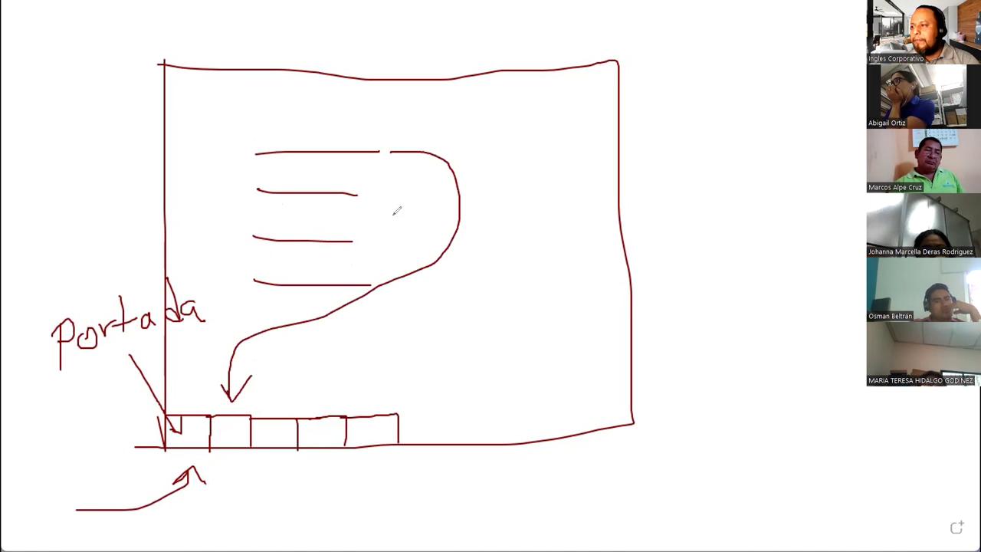
{"action": "mouse_move", "coordinate": [389, 193]}
{"action": "left_mouse_down"}
{"action": "mouse_move", "coordinate": [354, 317]}
{"action": "mouse_move", "coordinate": [278, 385]}
{"action": "mouse_move", "coordinate": [311, 383]}
{"action": "left_mouse_up"}
{"action": "mouse_move", "coordinate": [381, 238]}
{"action": "left_mouse_down"}
{"action": "mouse_move", "coordinate": [448, 226]}
{"action": "mouse_move", "coordinate": [507, 307]}
{"action": "left_mouse_up"}
{"action": "mouse_move", "coordinate": [376, 344]}
{"action": "left_mouse_down"}
{"action": "mouse_move", "coordinate": [331, 392]}
{"action": "mouse_move", "coordinate": [345, 399]}
{"action": "left_mouse_up"}
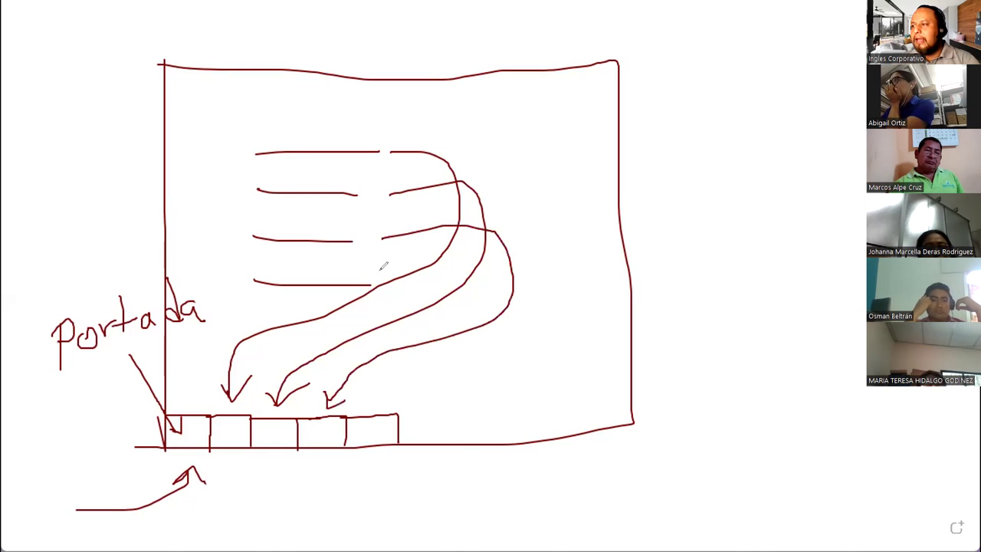
{"action": "mouse_move", "coordinate": [383, 272]}
{"action": "left_mouse_down"}
{"action": "mouse_move", "coordinate": [510, 279]}
{"action": "mouse_move", "coordinate": [381, 393]}
{"action": "mouse_move", "coordinate": [397, 392]}
{"action": "left_mouse_up"}
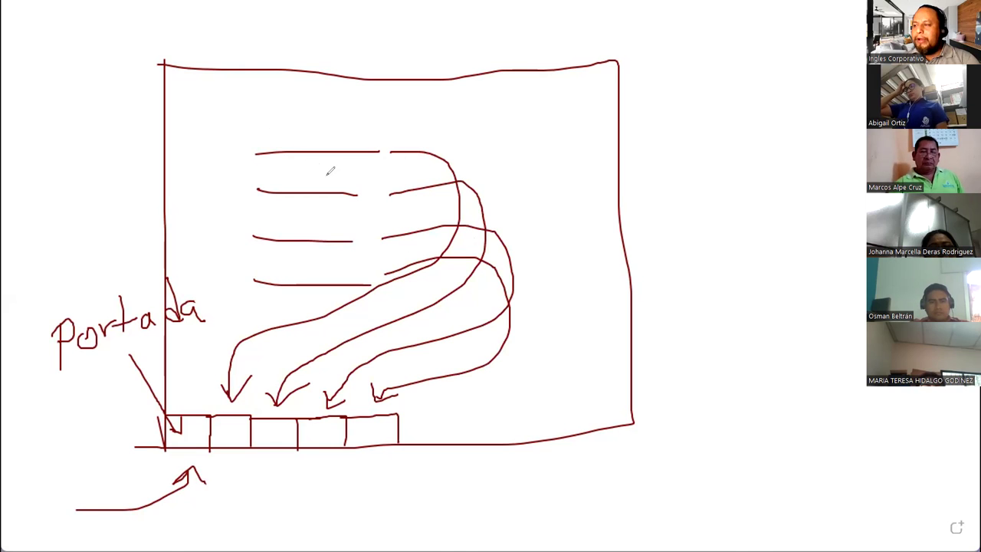
{"action": "mouse_move", "coordinate": [243, 138]}
{"action": "left_mouse_down"}
{"action": "mouse_move", "coordinate": [363, 164]}
{"action": "mouse_move", "coordinate": [382, 135]}
{"action": "mouse_move", "coordinate": [259, 140]}
{"action": "left_mouse_up"}
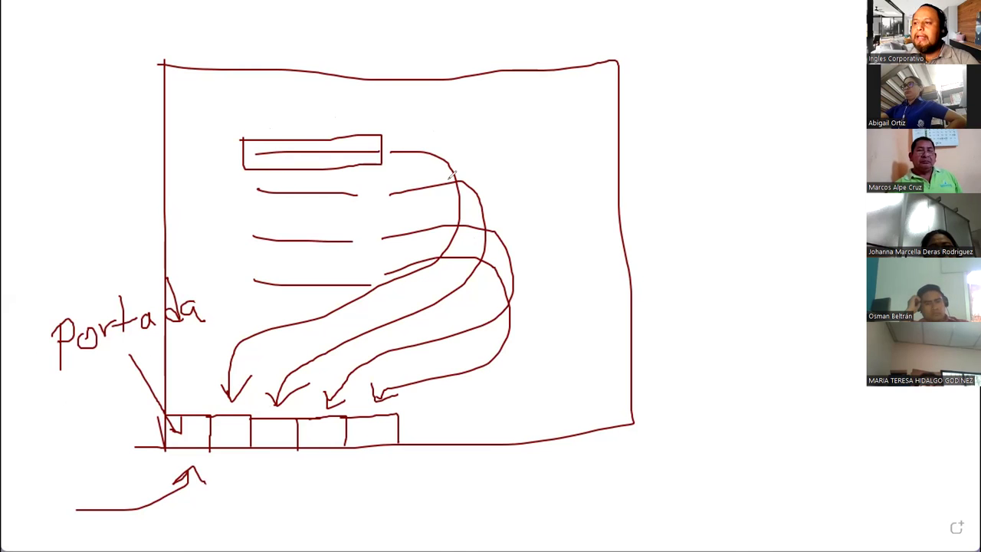
Step: Handwrite 'Vínculo' to the right of the sketch
{"action": "left_click_drag", "start_coordinate": [678, 103], "coordinate": [682, 176]}
{"action": "left_click_drag", "start_coordinate": [706, 107], "coordinate": [680, 182]}
{"action": "mouse_move", "coordinate": [723, 151]}
{"action": "left_mouse_down"}
{"action": "mouse_move", "coordinate": [740, 181]}
{"action": "mouse_move", "coordinate": [760, 177]}
{"action": "left_mouse_up"}
{"action": "mouse_move", "coordinate": [787, 120]}
{"action": "left_mouse_down"}
{"action": "mouse_move", "coordinate": [790, 177]}
{"action": "mouse_move", "coordinate": [778, 200]}
{"action": "left_mouse_up"}
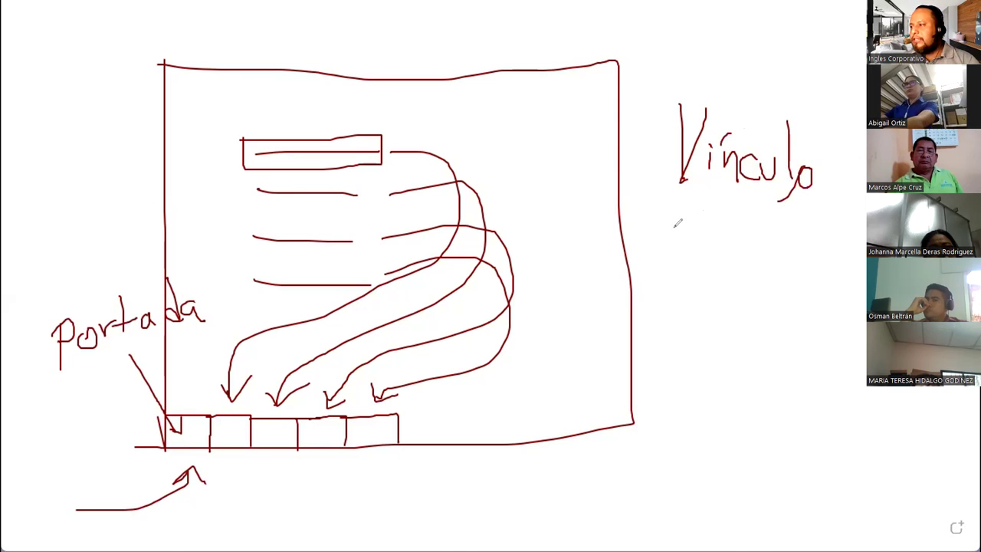
Step: Handwrite 'Hiperví…' and 'enlace' beneath 'Vínculo', then start 'hiperenl…' lower down
{"action": "mouse_move", "coordinate": [687, 227]}
{"action": "left_mouse_down"}
{"action": "mouse_move", "coordinate": [677, 281]}
{"action": "mouse_move", "coordinate": [719, 283]}
{"action": "mouse_move", "coordinate": [742, 260]}
{"action": "mouse_move", "coordinate": [771, 286]}
{"action": "mouse_move", "coordinate": [789, 268]}
{"action": "mouse_move", "coordinate": [751, 285]}
{"action": "mouse_move", "coordinate": [813, 265]}
{"action": "mouse_move", "coordinate": [823, 293]}
{"action": "left_mouse_up"}
{"action": "left_click", "coordinate": [823, 274]}
{"action": "mouse_move", "coordinate": [689, 340]}
{"action": "left_mouse_down"}
{"action": "mouse_move", "coordinate": [687, 357]}
{"action": "mouse_move", "coordinate": [723, 361]}
{"action": "mouse_move", "coordinate": [694, 345]}
{"action": "left_mouse_up"}
{"action": "left_click_drag", "start_coordinate": [737, 343], "coordinate": [765, 363]}
{"action": "mouse_move", "coordinate": [775, 321]}
{"action": "left_mouse_down"}
{"action": "mouse_move", "coordinate": [781, 363]}
{"action": "mouse_move", "coordinate": [826, 366]}
{"action": "mouse_move", "coordinate": [827, 375]}
{"action": "left_mouse_up"}
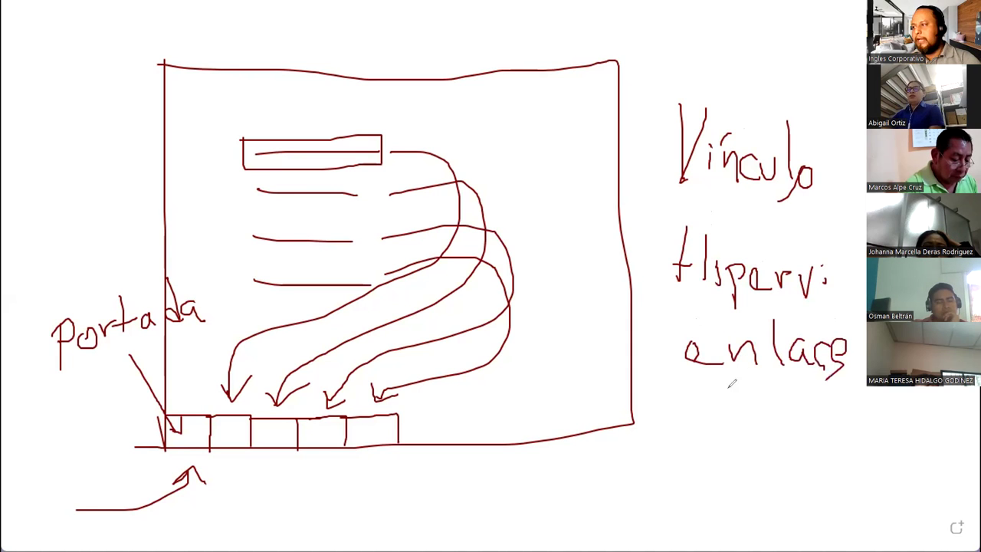
{"action": "mouse_move", "coordinate": [661, 419]}
{"action": "left_mouse_down"}
{"action": "mouse_move", "coordinate": [661, 469]}
{"action": "mouse_move", "coordinate": [713, 483]}
{"action": "mouse_move", "coordinate": [720, 466]}
{"action": "mouse_move", "coordinate": [747, 457]}
{"action": "mouse_move", "coordinate": [769, 469]}
{"action": "mouse_move", "coordinate": [789, 452]}
{"action": "mouse_move", "coordinate": [810, 474]}
{"action": "mouse_move", "coordinate": [836, 479]}
{"action": "left_mouse_up"}
Step: Finish 'hiperenl…', underline all four words, and draw an upward arrow under the second tab
{"action": "left_click_drag", "start_coordinate": [846, 429], "coordinate": [852, 482]}
{"action": "left_click_drag", "start_coordinate": [640, 201], "coordinate": [866, 206]}
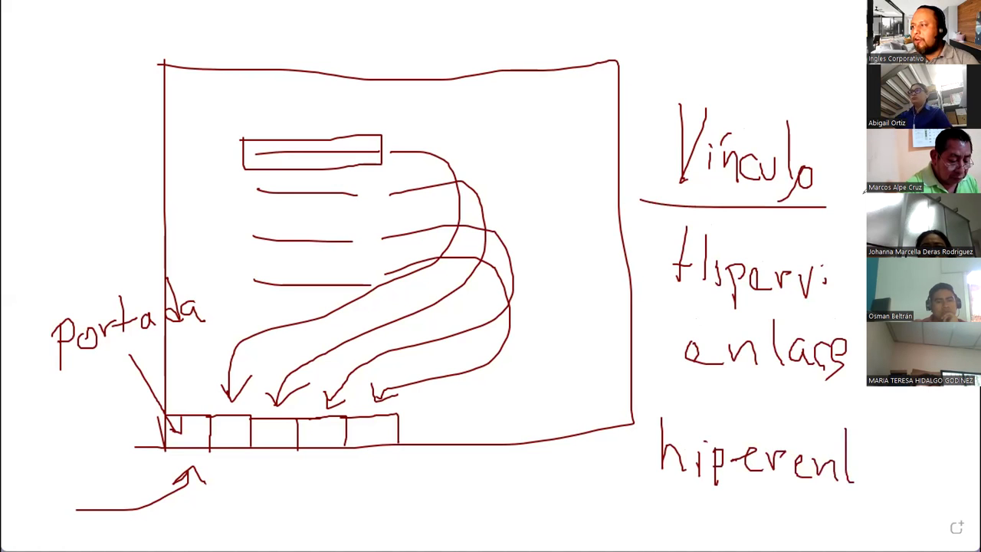
{"action": "left_click_drag", "start_coordinate": [645, 307], "coordinate": [856, 308]}
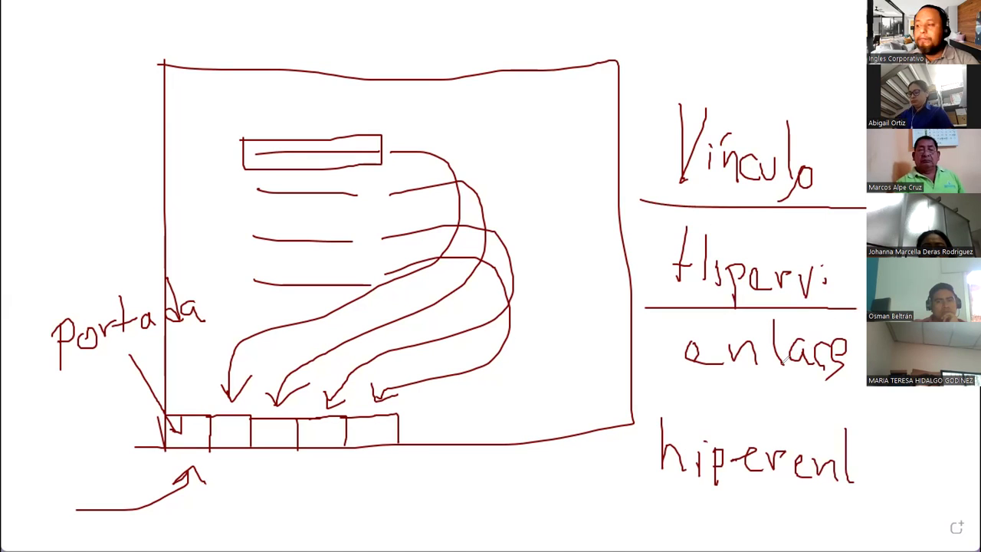
{"action": "left_click_drag", "start_coordinate": [649, 391], "coordinate": [878, 391]}
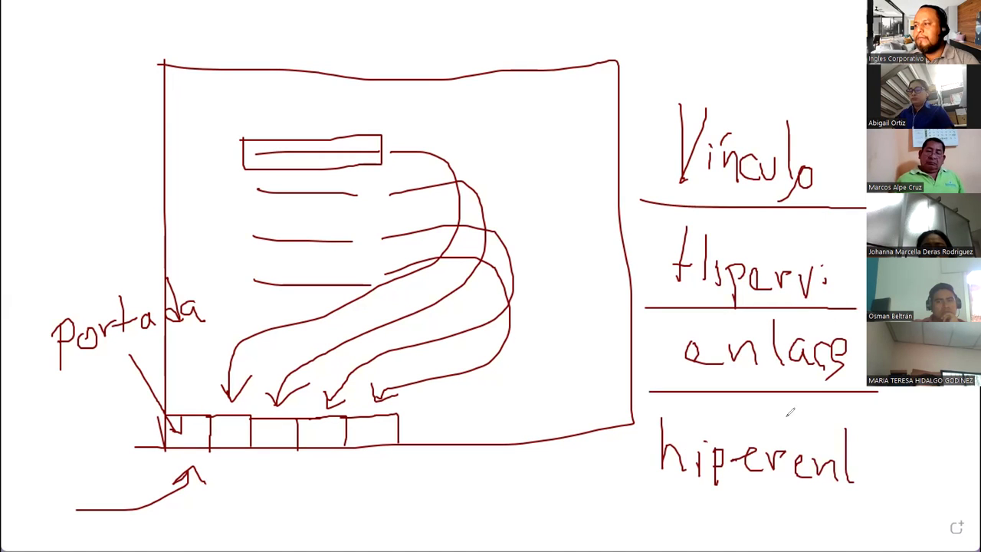
{"action": "left_click_drag", "start_coordinate": [645, 489], "coordinate": [853, 498]}
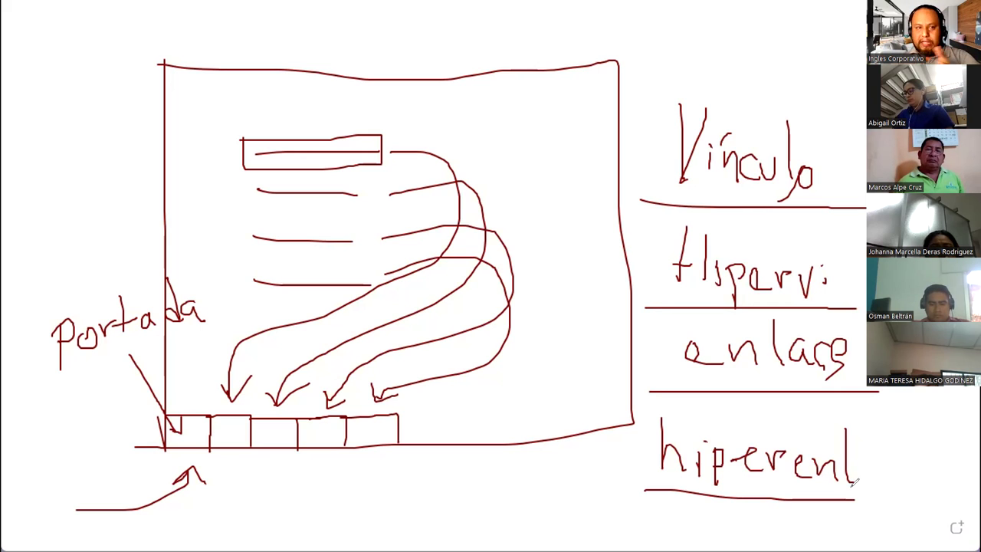
{"action": "mouse_move", "coordinate": [174, 518]}
{"action": "left_mouse_down"}
{"action": "mouse_move", "coordinate": [225, 469]}
{"action": "mouse_move", "coordinate": [247, 488]}
{"action": "mouse_move", "coordinate": [280, 464]}
{"action": "mouse_move", "coordinate": [287, 484]}
{"action": "left_mouse_up"}
Step: Add upward arrows under the remaining tabs and write 'Interfaz' above the worksheet rectangle
{"action": "mouse_move", "coordinate": [301, 526]}
{"action": "left_mouse_down"}
{"action": "mouse_move", "coordinate": [324, 508]}
{"action": "mouse_move", "coordinate": [329, 469]}
{"action": "mouse_move", "coordinate": [353, 508]}
{"action": "left_mouse_up"}
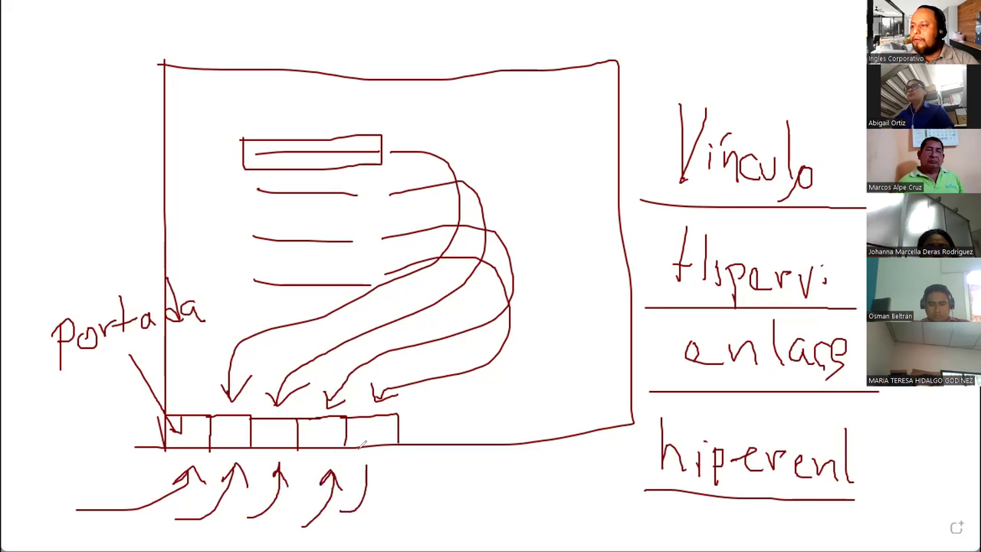
{"action": "left_click_drag", "start_coordinate": [366, 465], "coordinate": [383, 482]}
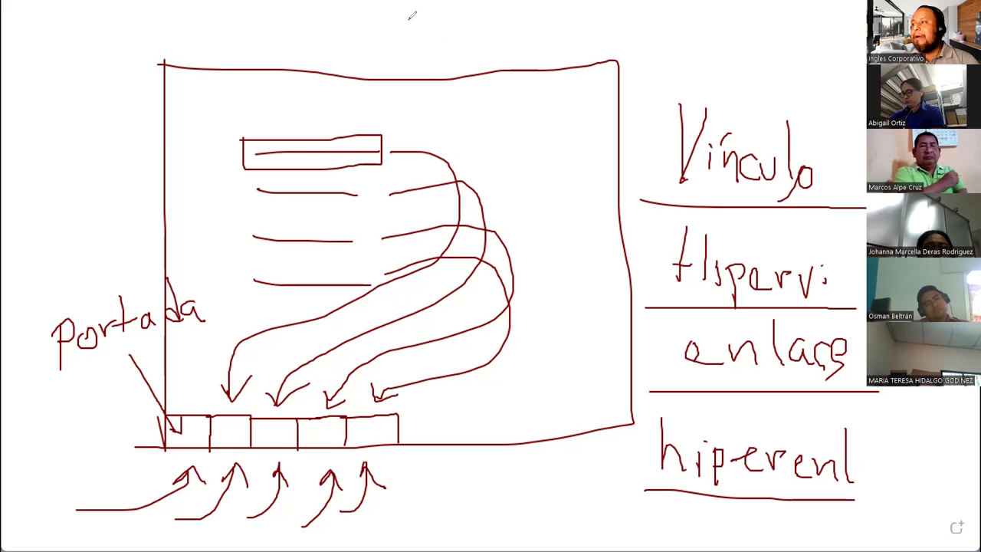
{"action": "mouse_move", "coordinate": [415, 37]}
{"action": "left_mouse_down"}
{"action": "mouse_move", "coordinate": [418, 62]}
{"action": "mouse_move", "coordinate": [475, 66]}
{"action": "left_mouse_up"}
{"action": "mouse_move", "coordinate": [471, 19]}
{"action": "left_mouse_down"}
{"action": "mouse_move", "coordinate": [504, 79]}
{"action": "mouse_move", "coordinate": [496, 49]}
{"action": "mouse_move", "coordinate": [519, 70]}
{"action": "mouse_move", "coordinate": [541, 49]}
{"action": "mouse_move", "coordinate": [576, 81]}
{"action": "mouse_move", "coordinate": [579, 51]}
{"action": "mouse_move", "coordinate": [602, 64]}
{"action": "mouse_move", "coordinate": [617, 98]}
{"action": "mouse_move", "coordinate": [597, 103]}
{"action": "left_mouse_up"}
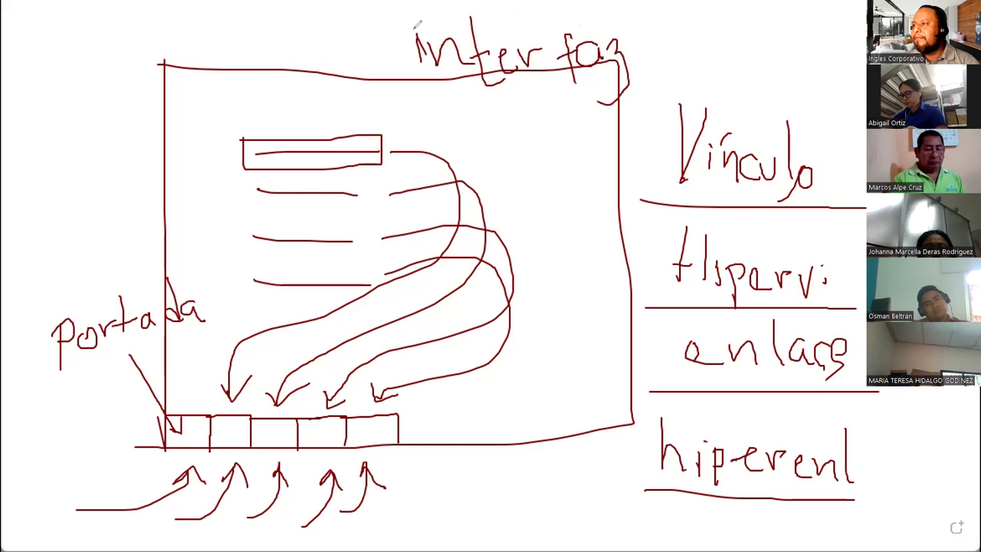
Step: Pen in the final 'z' to complete 'Interfaz' above the large rectangle
{"action": "left_click_drag", "start_coordinate": [397, 43], "coordinate": [421, 27]}
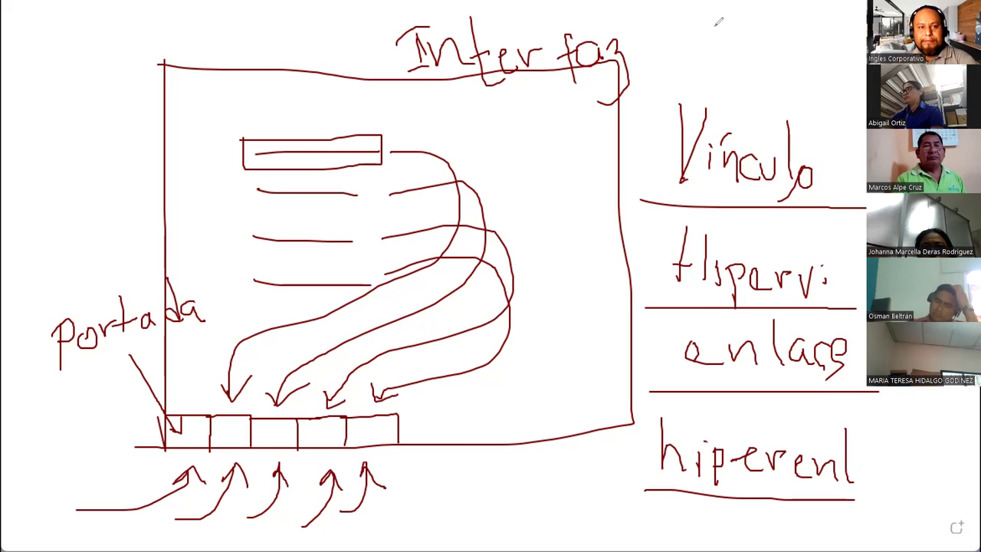
Step: Write 'UX' above Vínculo and draw a line under the Portada label
{"action": "mouse_move", "coordinate": [717, 34]}
{"action": "left_mouse_down"}
{"action": "mouse_move", "coordinate": [742, 35]}
{"action": "mouse_move", "coordinate": [753, 74]}
{"action": "mouse_move", "coordinate": [793, 79]}
{"action": "mouse_move", "coordinate": [766, 83]}
{"action": "left_mouse_up"}
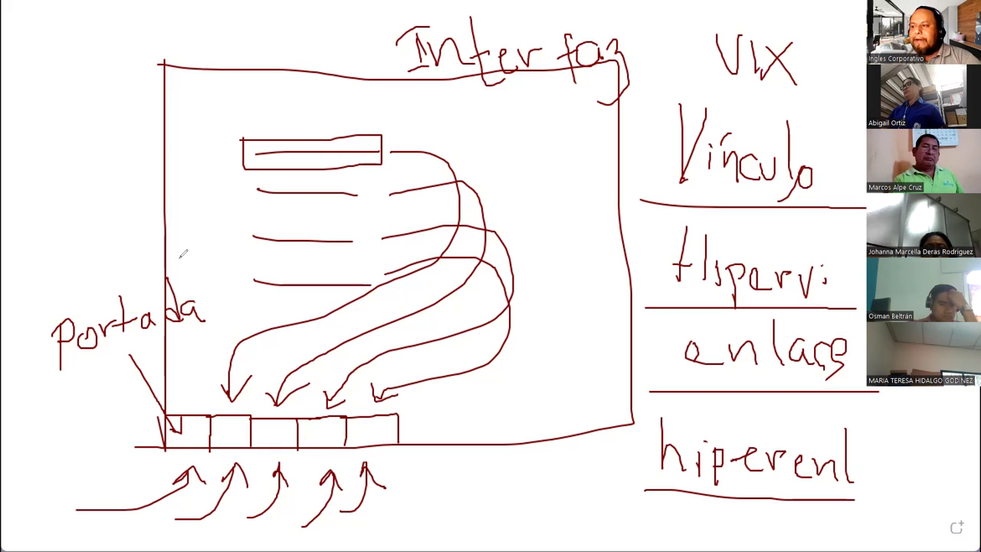
{"action": "left_click_drag", "start_coordinate": [49, 380], "coordinate": [204, 337]}
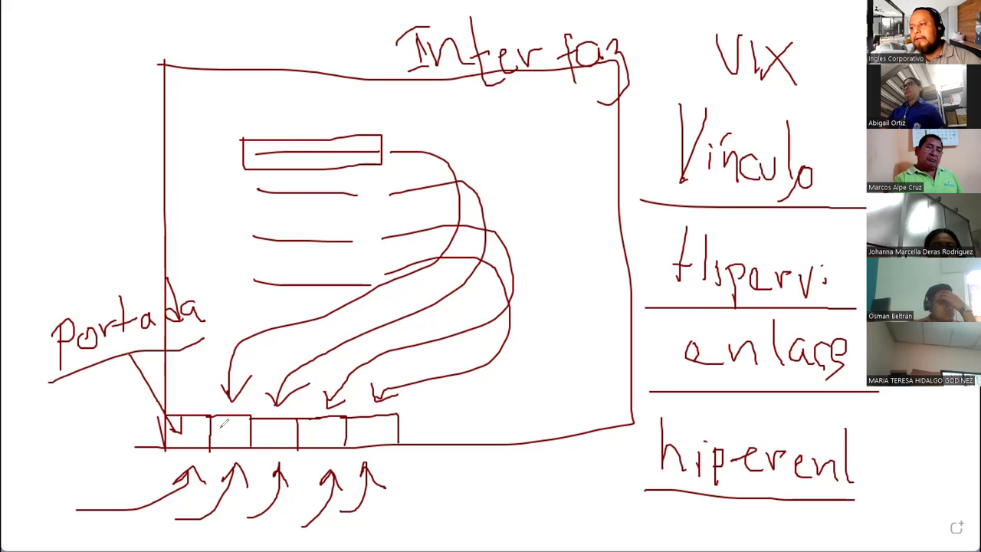
Step: Draw dashes across the fourth and fifth bottom boxes
{"action": "left_click_drag", "start_coordinate": [312, 439], "coordinate": [372, 433]}
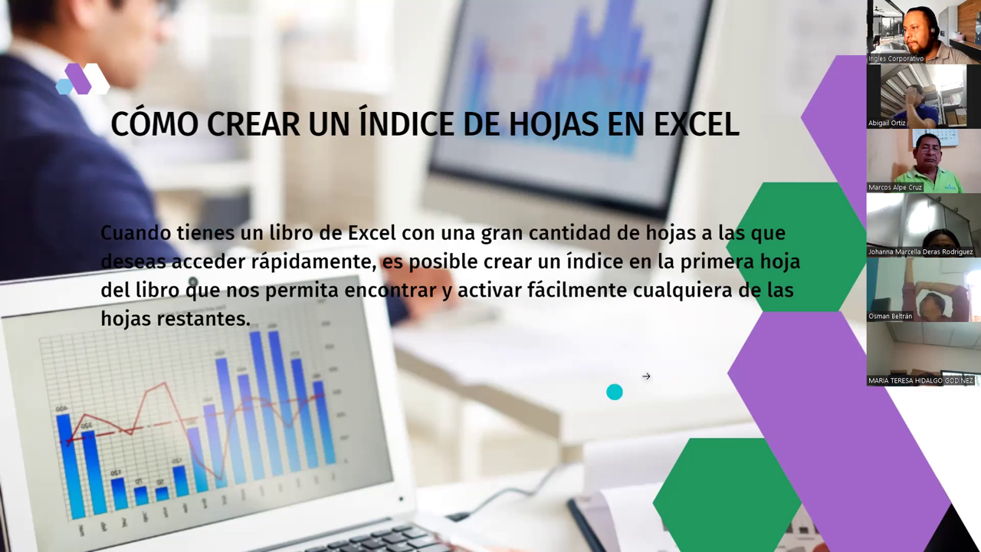
Step: Advance past the index slide to the Insertar hipervínculo dialog slide
{"action": "left_click", "coordinate": [645, 376]}
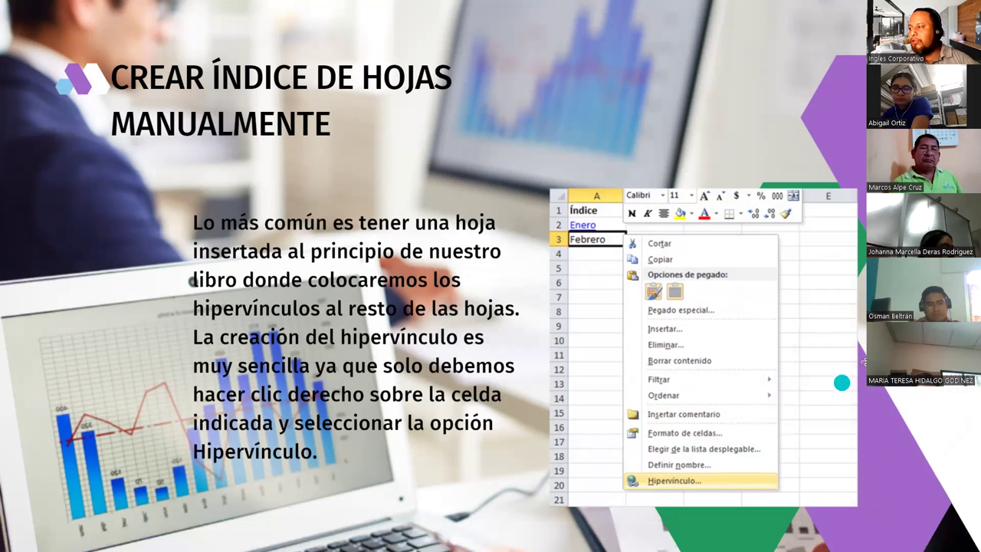
{"action": "key", "text": "Right"}
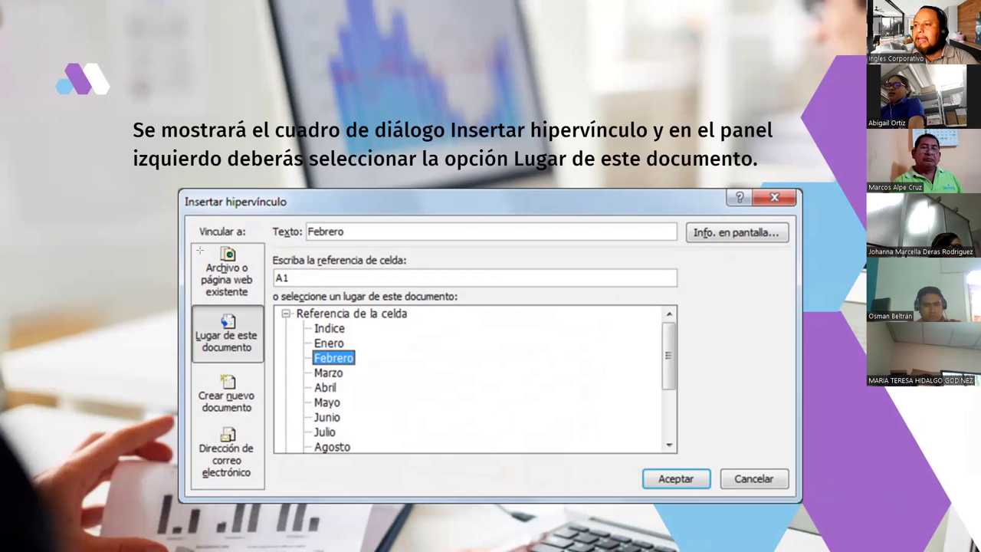
Step: Draw red boxes around Archivo o página web existente and Lugar de este documento
{"action": "left_click_drag", "start_coordinate": [191, 241], "coordinate": [268, 304]}
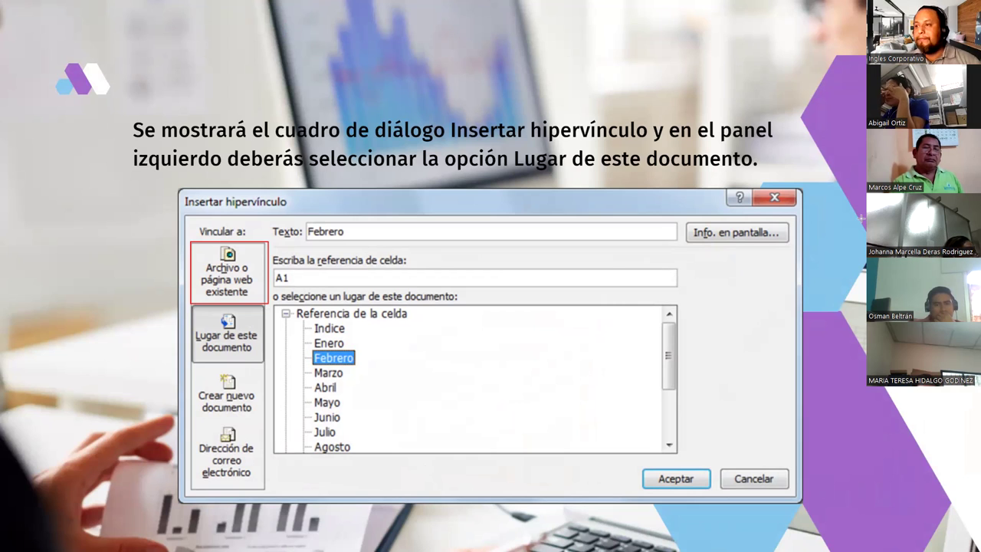
{"action": "left_click_drag", "start_coordinate": [105, 271], "coordinate": [191, 270]}
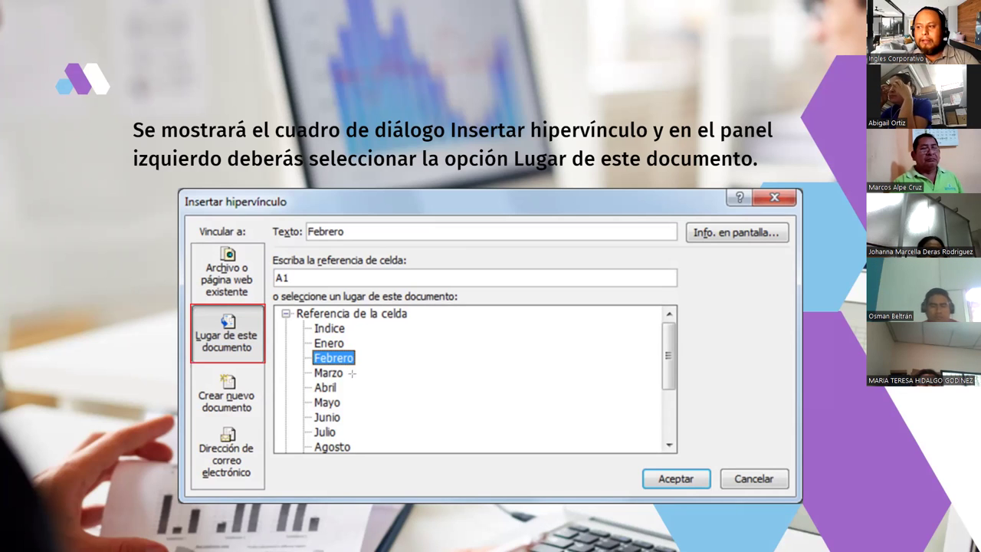
Step: Outline the sheet list from Indice to Agosto, underlining Indice, Febrero and Marzo
{"action": "left_click_drag", "start_coordinate": [307, 323], "coordinate": [369, 455]}
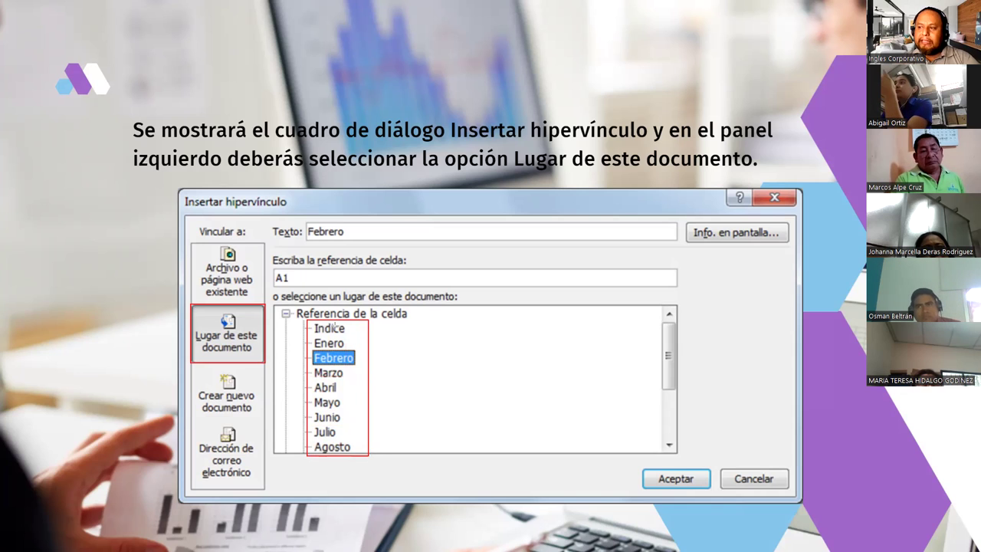
{"action": "mouse_move", "coordinate": [361, 335]}
{"action": "left_mouse_down"}
{"action": "mouse_move", "coordinate": [304, 330]}
{"action": "mouse_move", "coordinate": [354, 360]}
{"action": "left_mouse_up"}
{"action": "mouse_move", "coordinate": [293, 370]}
{"action": "left_mouse_down"}
{"action": "mouse_move", "coordinate": [343, 376]}
{"action": "mouse_move", "coordinate": [322, 403]}
{"action": "mouse_move", "coordinate": [340, 421]}
{"action": "mouse_move", "coordinate": [329, 447]}
{"action": "left_mouse_up"}
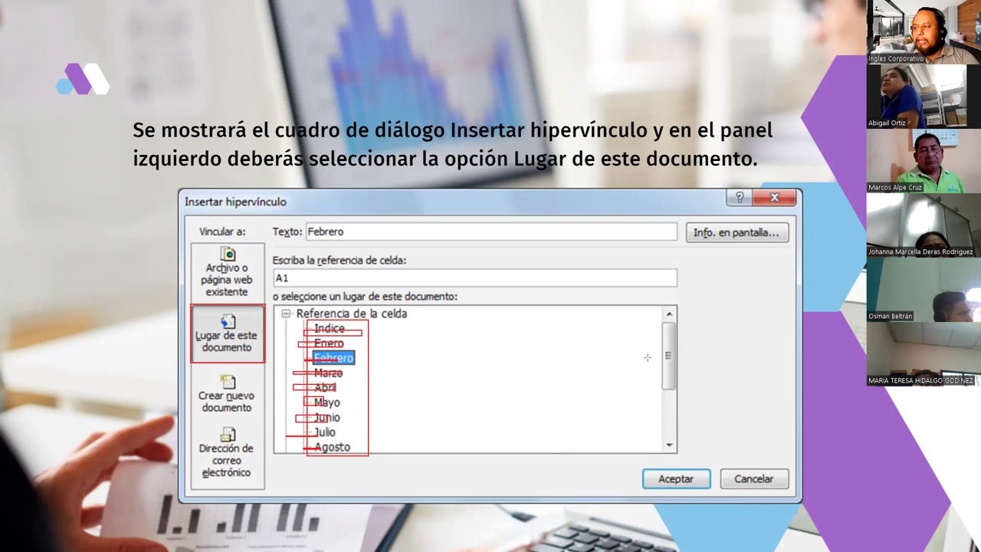
{"action": "left_click_drag", "start_coordinate": [660, 317], "coordinate": [680, 443]}
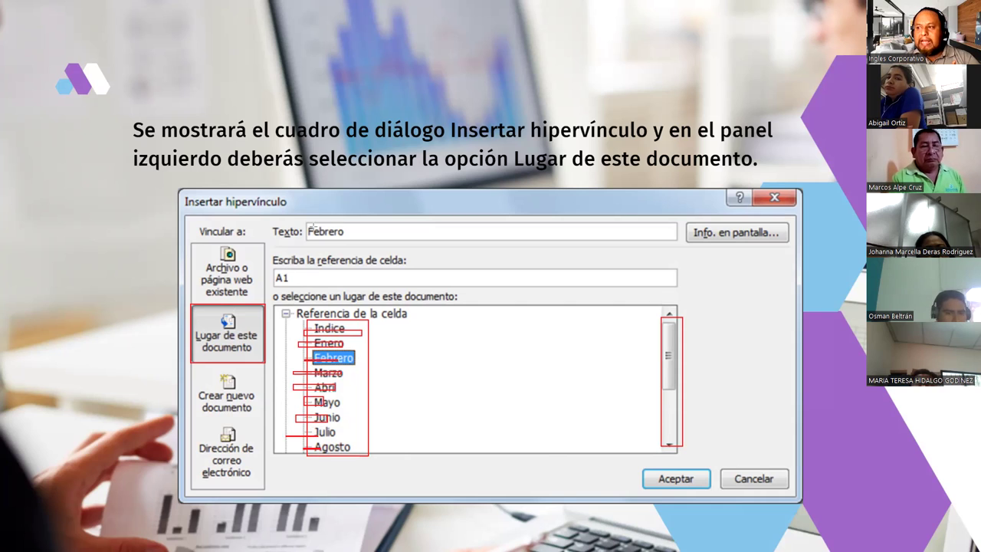
Step: Box Febrero, cell A1 and the sheet list, then erase all ink with E
{"action": "left_click_drag", "start_coordinate": [305, 219], "coordinate": [360, 243]}
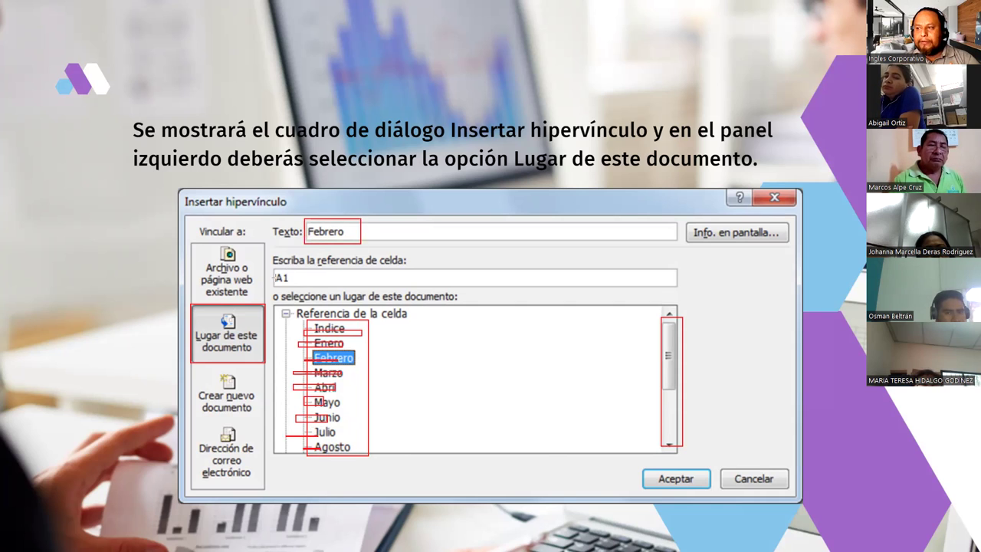
{"action": "left_click_drag", "start_coordinate": [272, 261], "coordinate": [295, 288]}
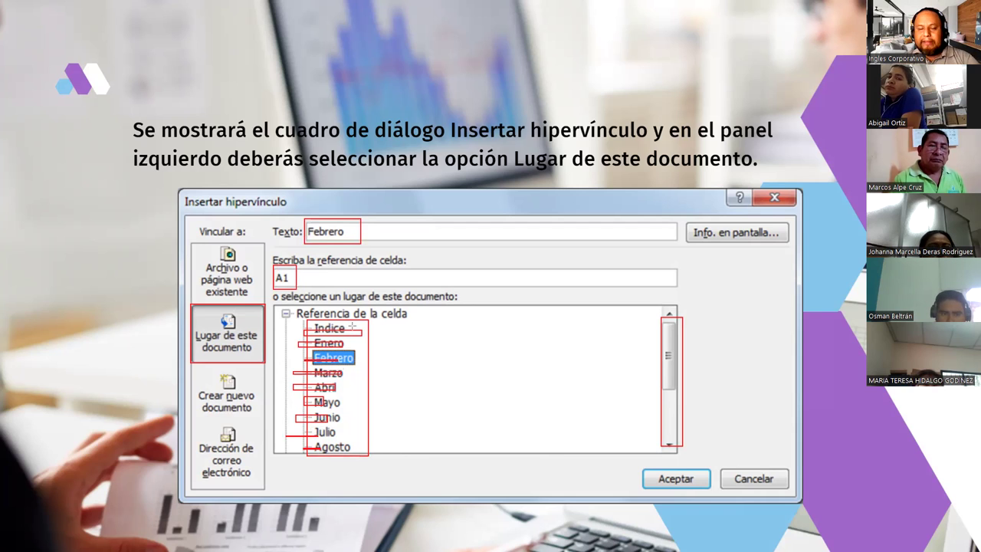
{"action": "mouse_move", "coordinate": [383, 312]}
{"action": "left_mouse_down"}
{"action": "mouse_move", "coordinate": [385, 455]}
{"action": "mouse_move", "coordinate": [272, 473]}
{"action": "left_mouse_up"}
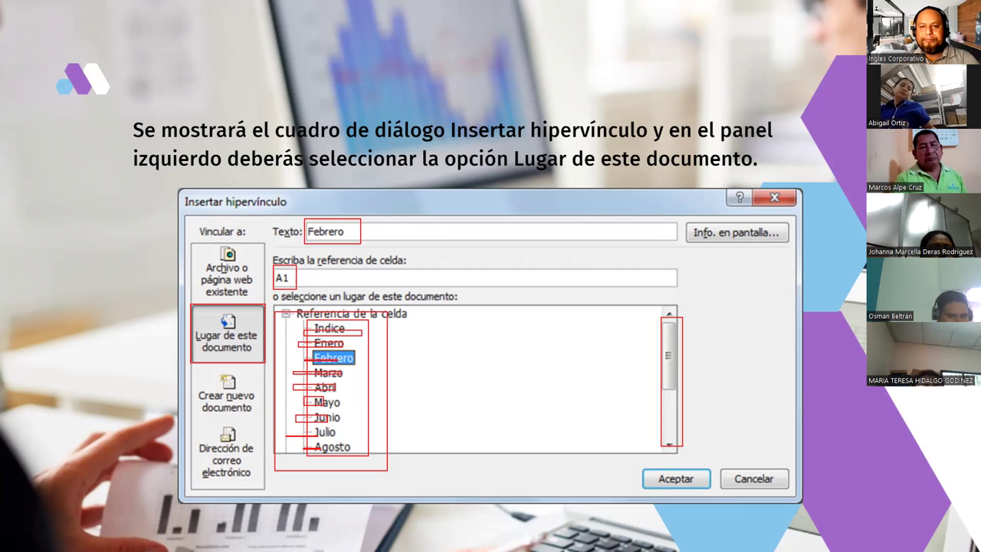
{"action": "key", "text": "e"}
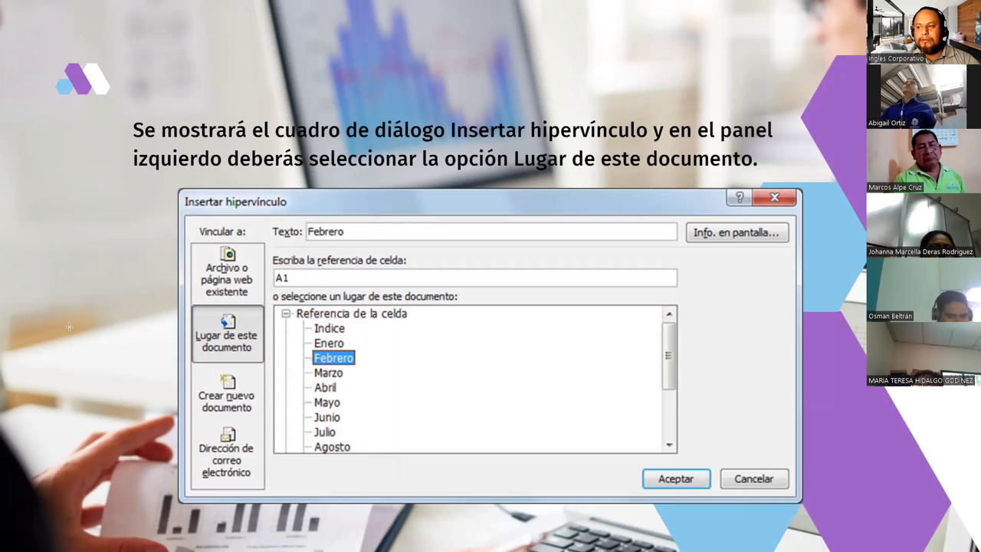
Step: Draw a pen box around the Crear nuevo documento option
{"action": "left_click_drag", "start_coordinate": [190, 363], "coordinate": [265, 421]}
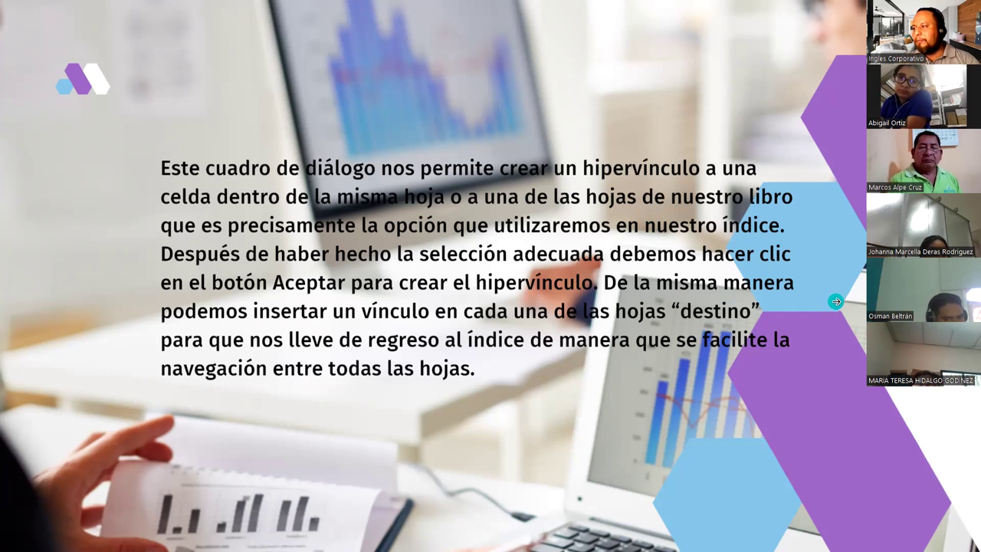
Step: Click the slide to move on to the macro sheet-index slide
{"action": "left_click", "coordinate": [835, 301]}
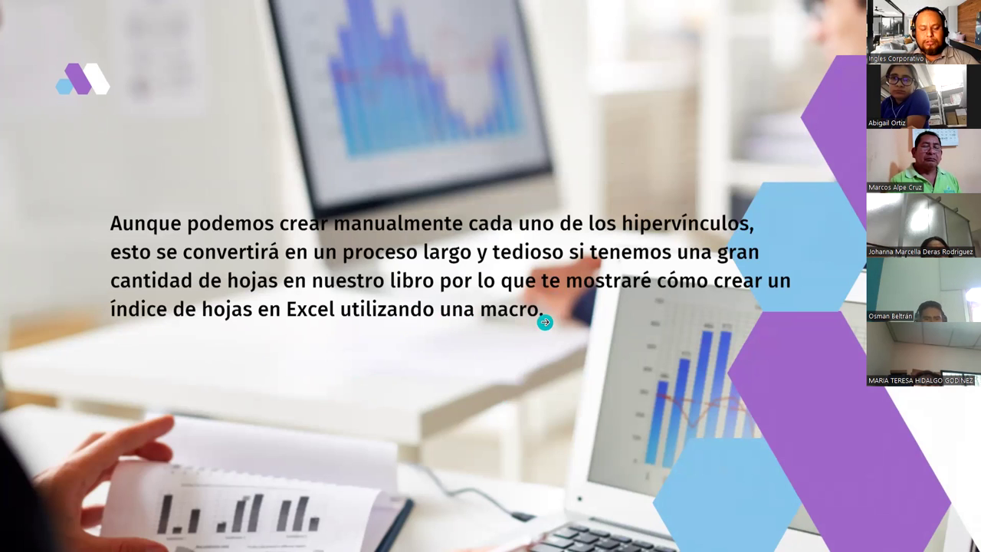
Step: Play the next animation on the macro-index slide
{"action": "left_click", "coordinate": [813, 266]}
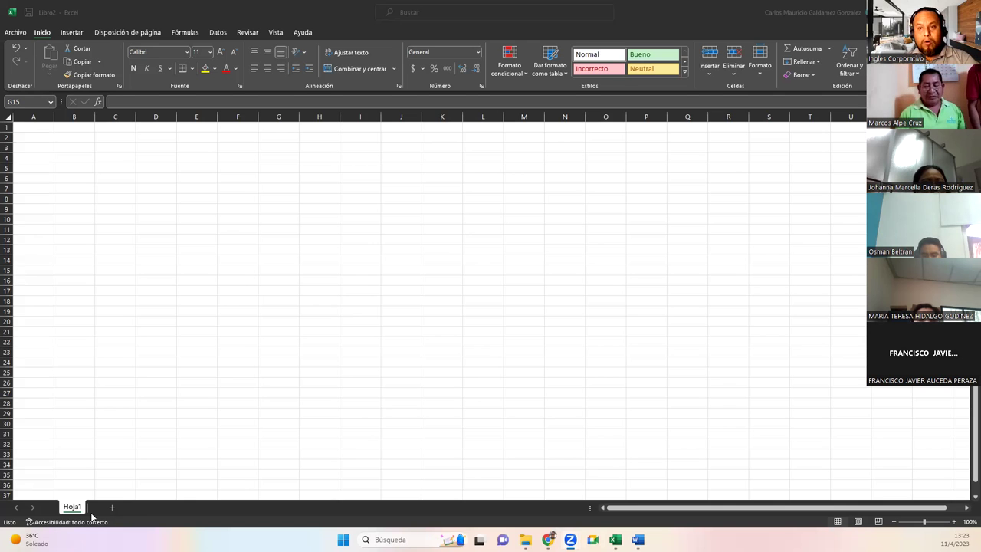
Step: Create sheets Hoja2 through Hoja5 in Libro2, then reselect Hoja1
{"action": "left_click", "coordinate": [110, 507]}
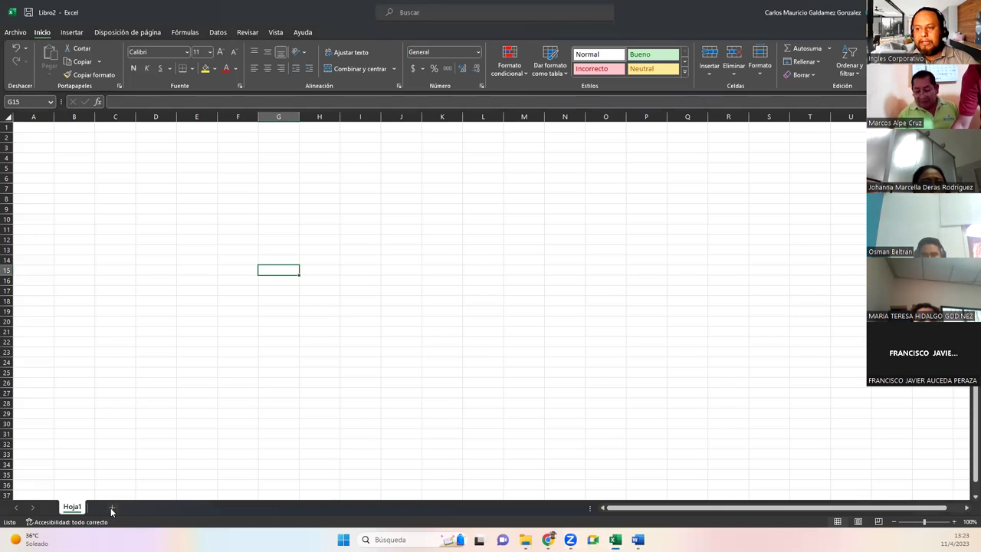
{"action": "left_click", "coordinate": [110, 507]}
{"action": "left_click", "coordinate": [143, 509]}
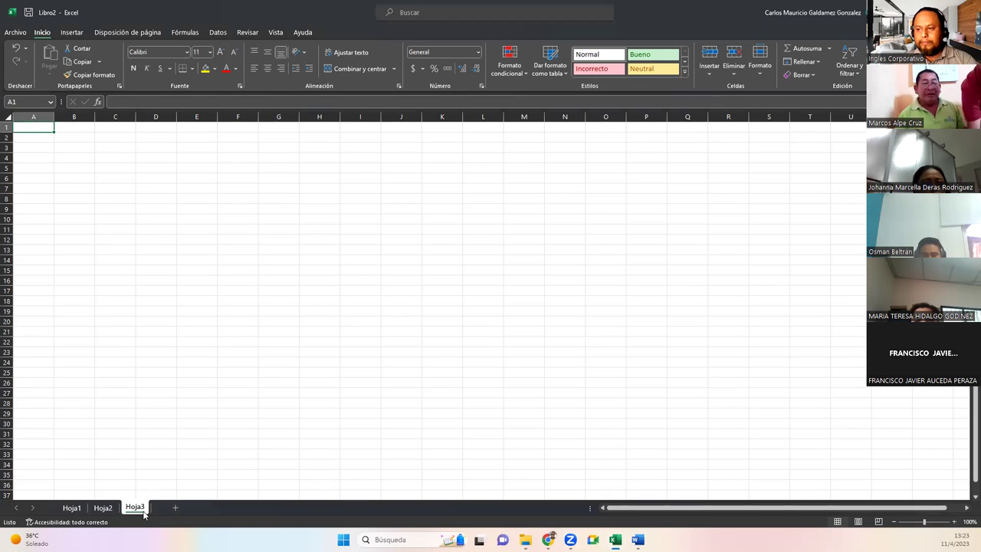
{"action": "left_click", "coordinate": [175, 509]}
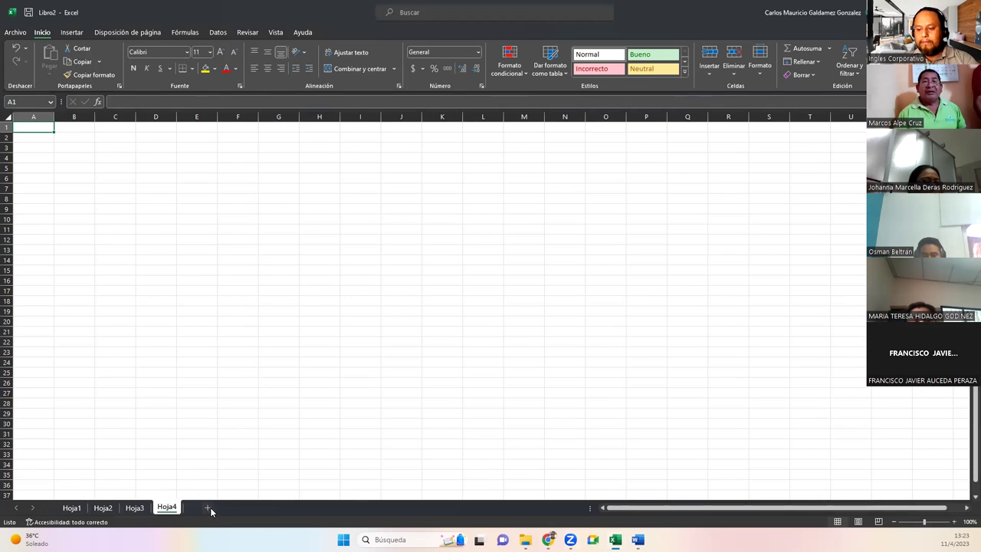
{"action": "left_click", "coordinate": [208, 508]}
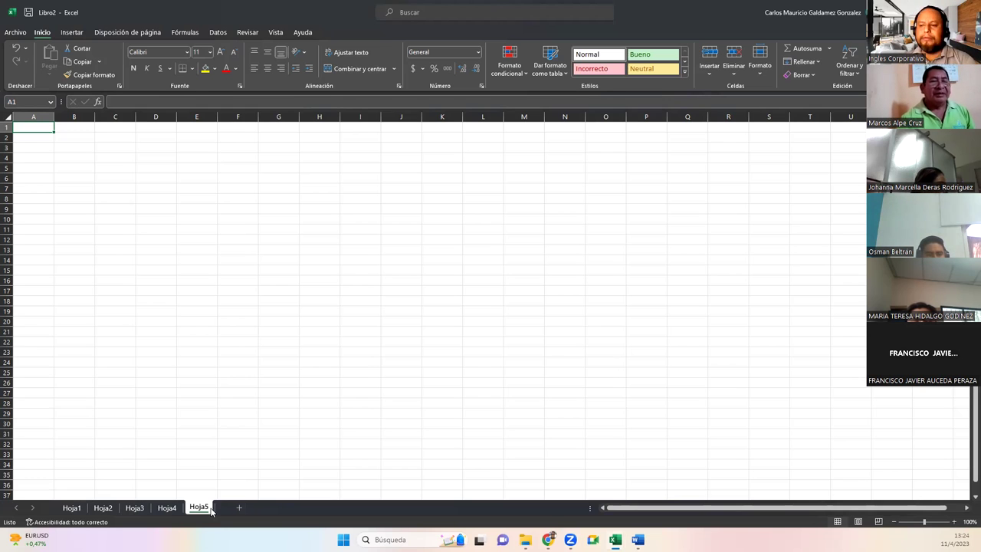
{"action": "left_click", "coordinate": [71, 507]}
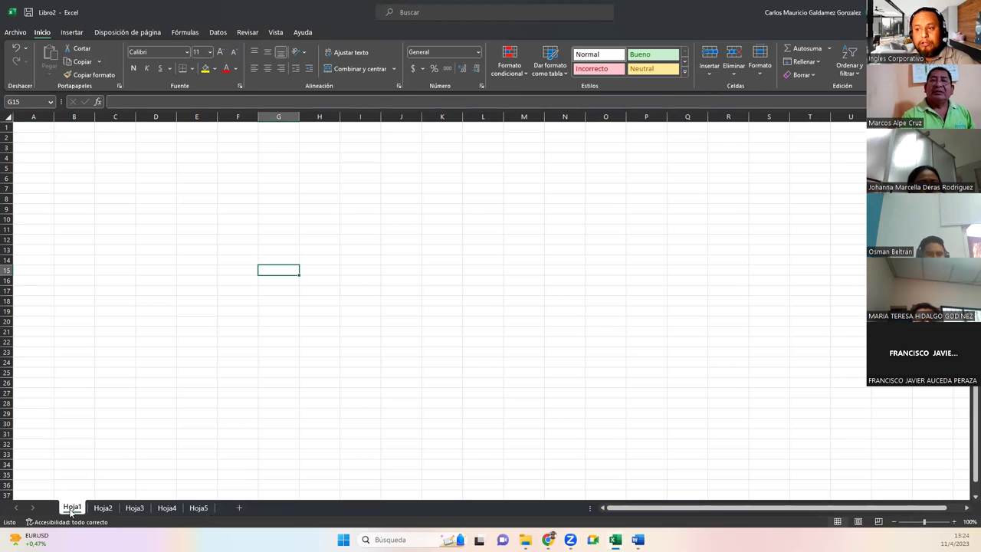
Step: Rename the first sheet Hoja1 to PORTADA
{"action": "double_click", "coordinate": [71, 507]}
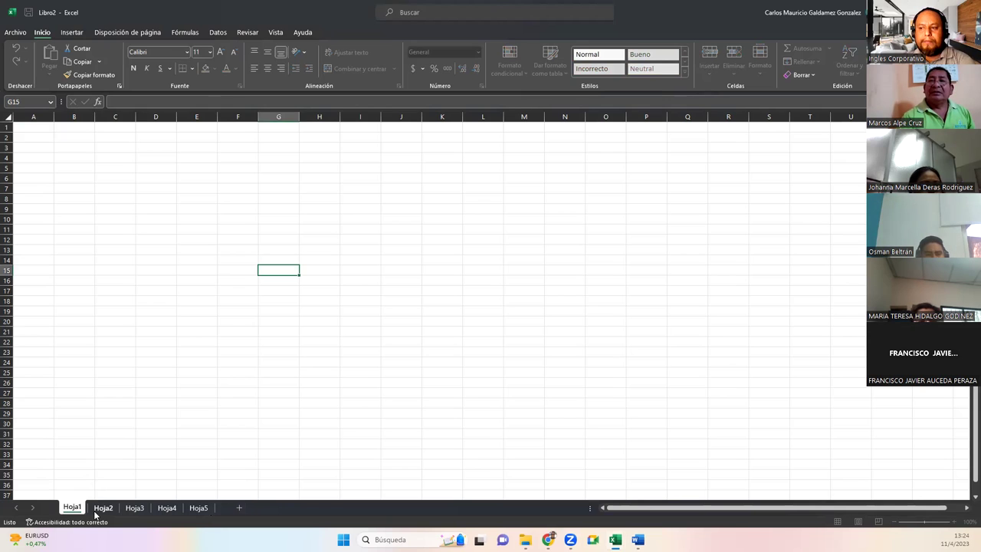
{"action": "right_click", "coordinate": [77, 508]}
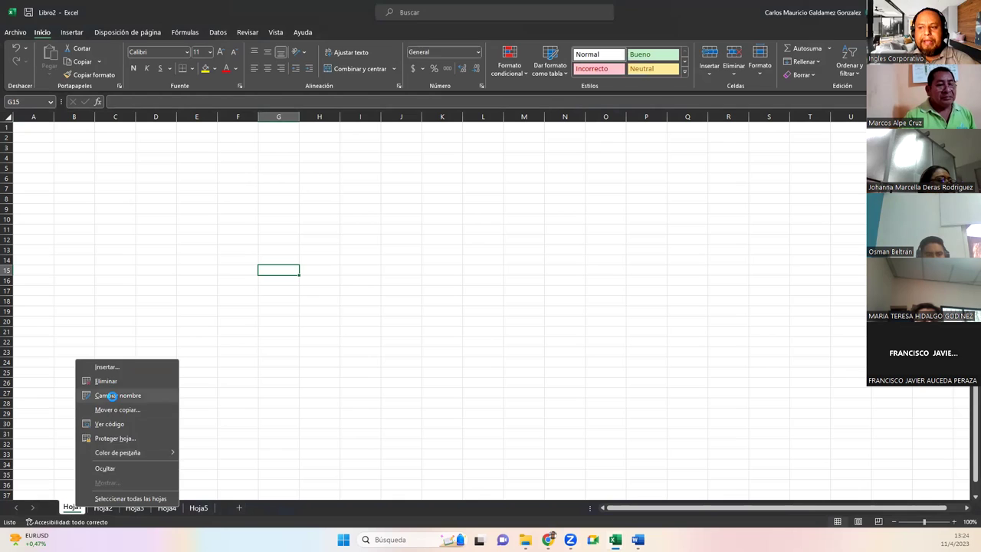
{"action": "left_click", "coordinate": [111, 395]}
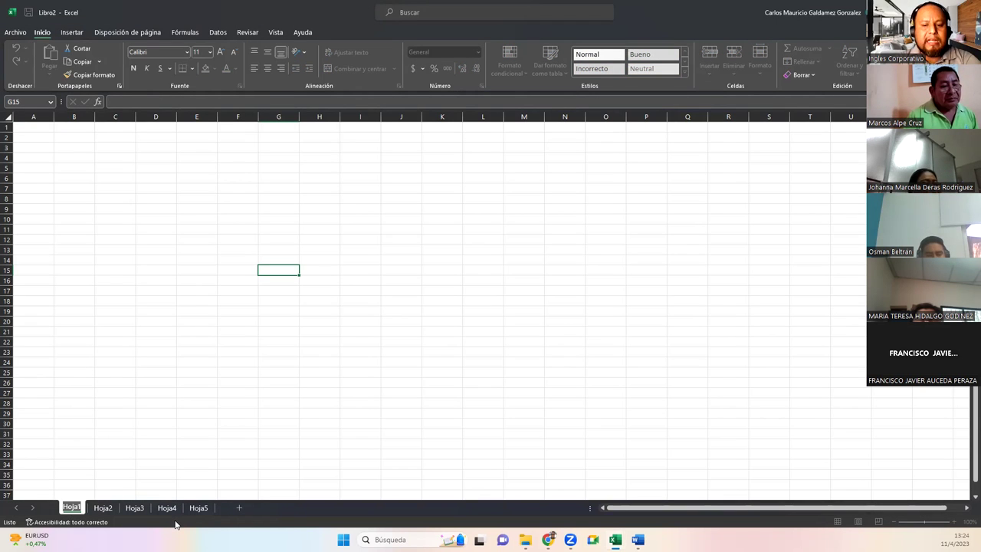
{"action": "type", "text": "PORTADA"}
{"action": "key", "text": "Return"}
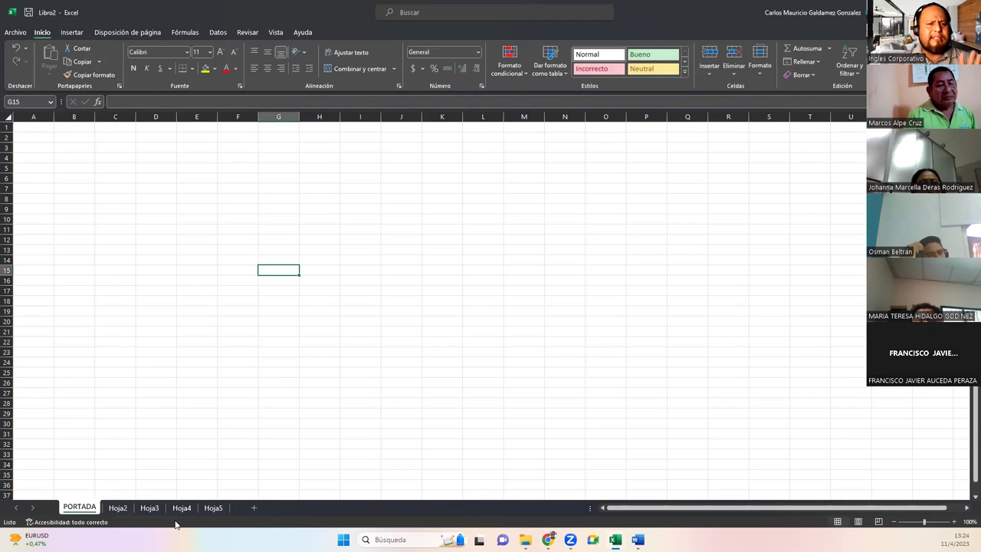
Step: Rename Hoja2 to INGRESOS and Hoja3 to EGRESOS
{"action": "double_click", "coordinate": [117, 509]}
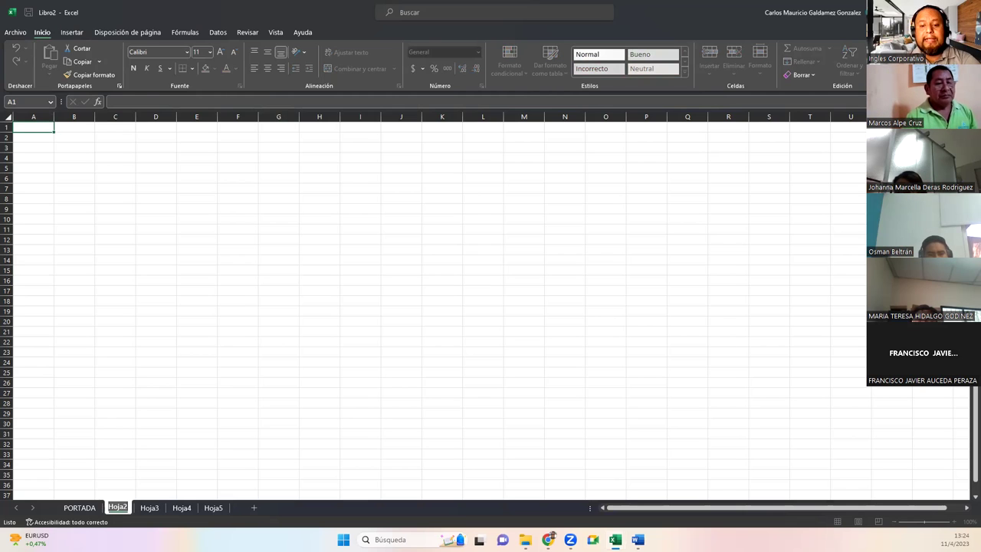
{"action": "type", "text": "INGRESOS"}
{"action": "key", "text": "Return"}
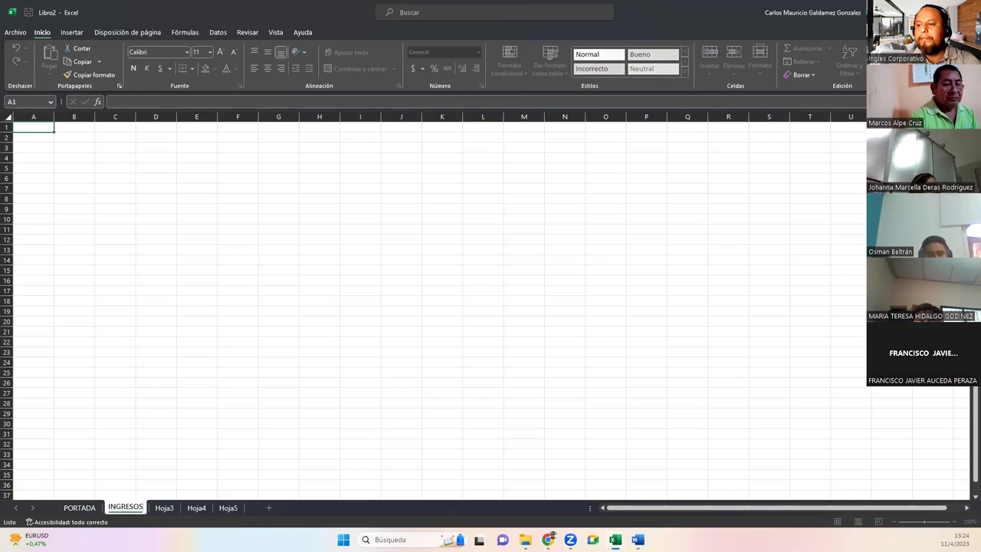
{"action": "double_click", "coordinate": [165, 509]}
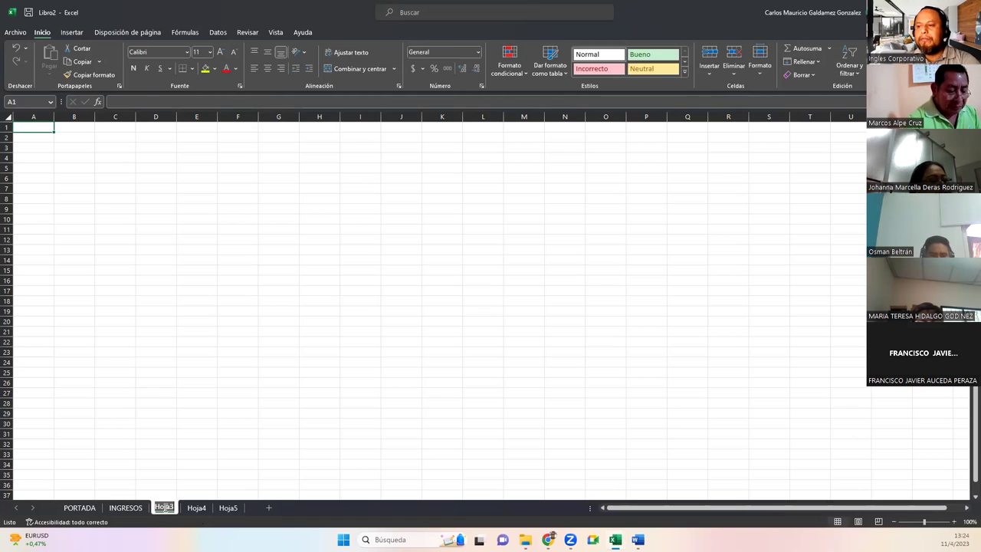
{"action": "type", "text": "EGRESO"}
{"action": "type", "text": "SO"}
{"action": "key", "text": "Return"}
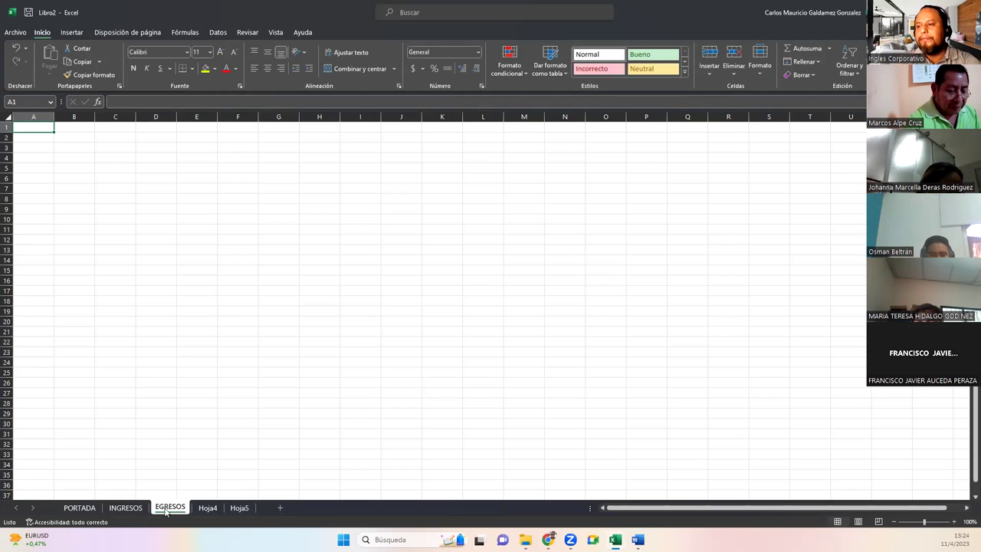
Step: Rename Hoja4 to REPORTE and Hoja5 to GRAFICA
{"action": "double_click", "coordinate": [203, 508]}
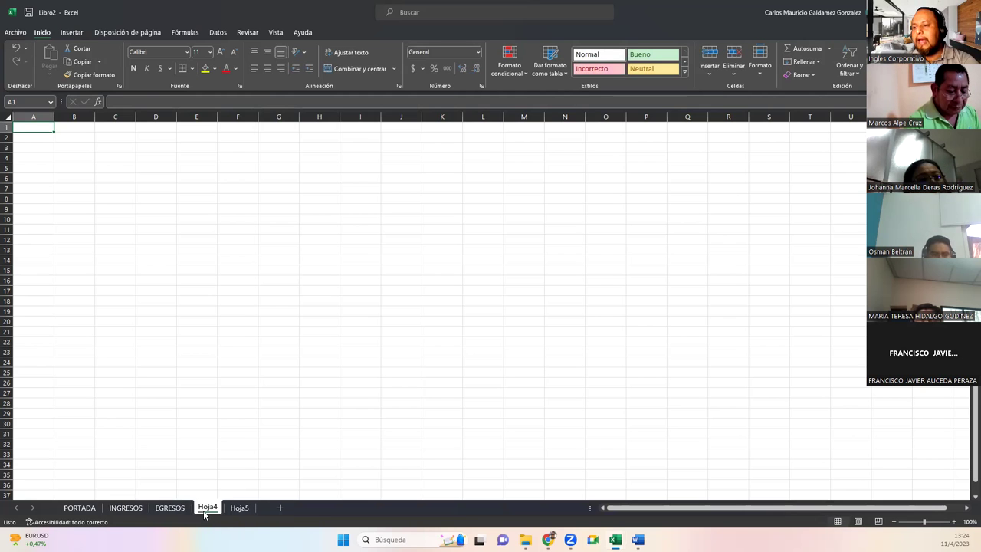
{"action": "type", "text": "RE"}
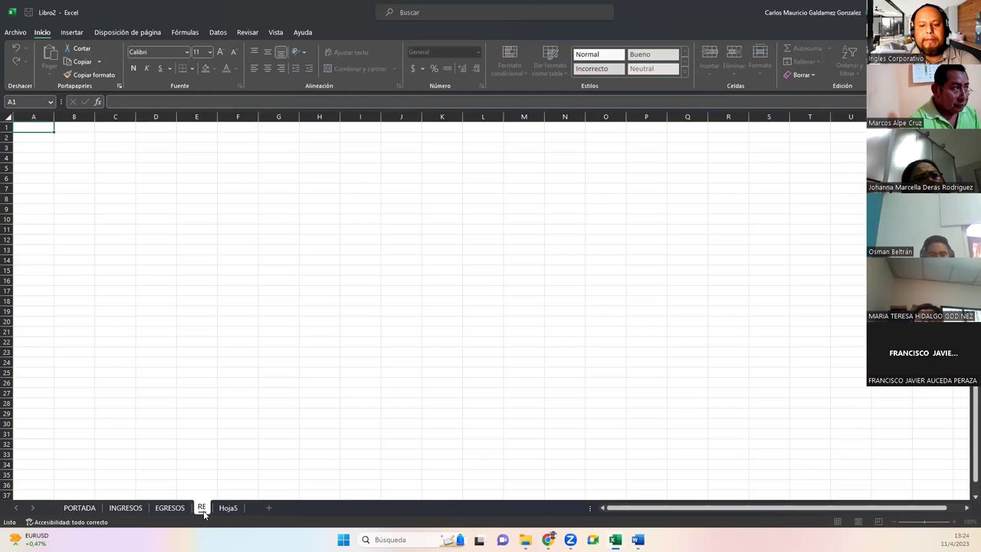
{"action": "type", "text": "PORTE"}
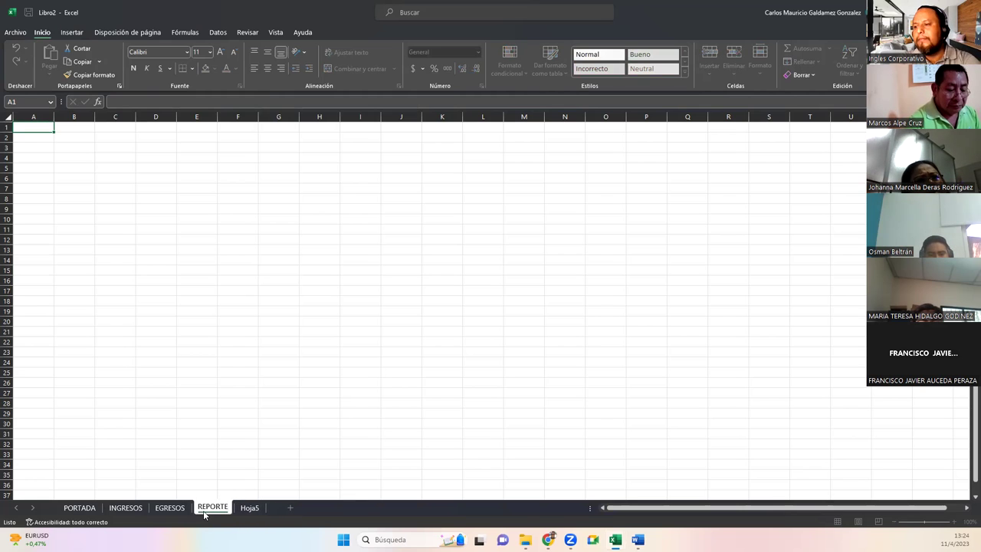
{"action": "key", "text": "Return"}
{"action": "double_click", "coordinate": [249, 507]}
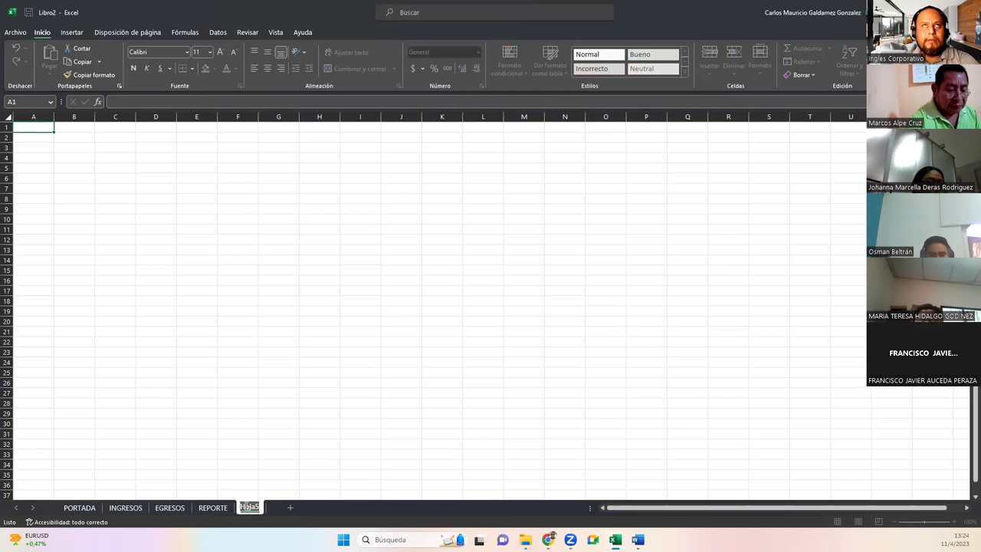
{"action": "type", "text": "GRAFICA"}
{"action": "key", "text": "Return"}
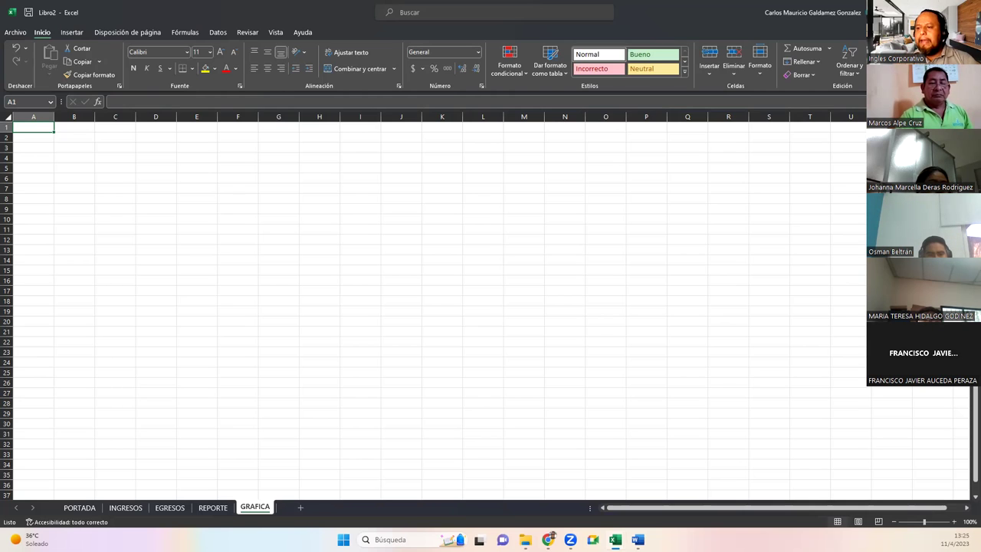
Step: Make the PORTADA sheet the active sheet of Libro2
{"action": "left_click", "coordinate": [79, 509]}
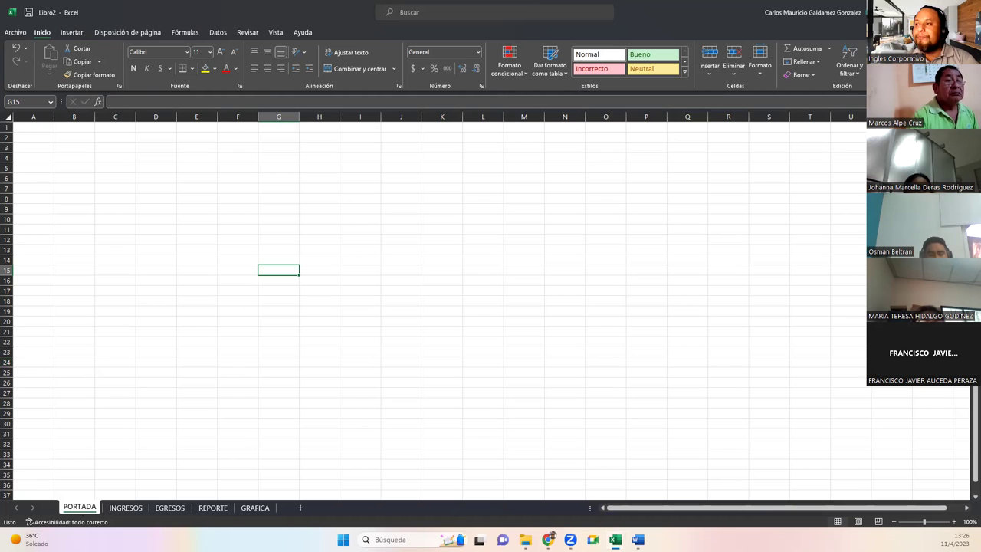
{"action": "left_click", "coordinate": [263, 300]}
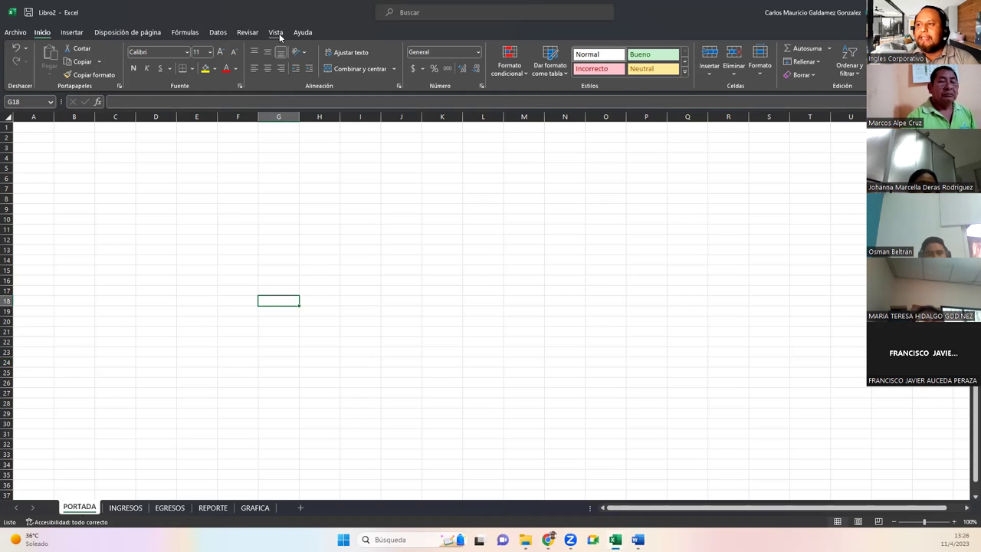
Step: Turn off Líneas de cuadrícula on the Vista tab for PORTADA
{"action": "left_click", "coordinate": [276, 34]}
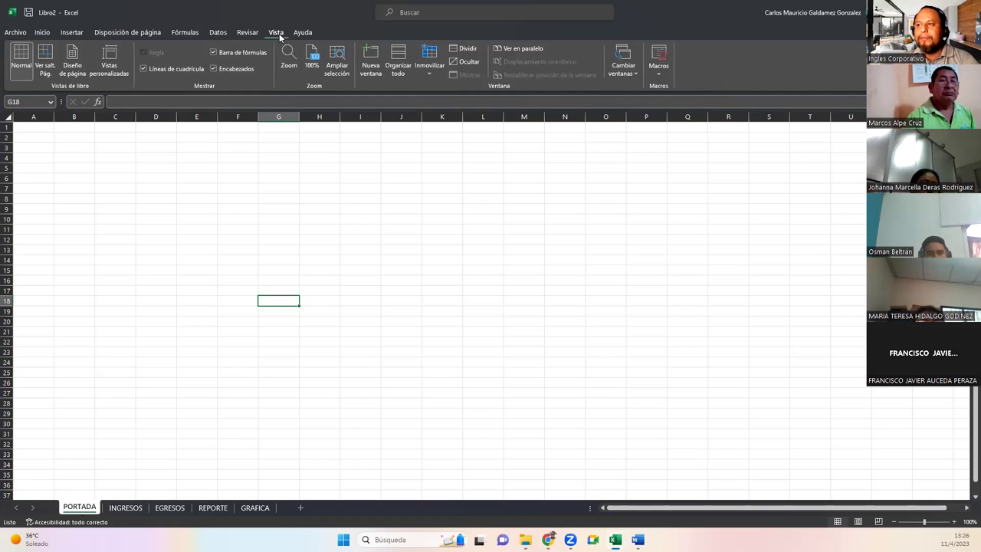
{"action": "left_click", "coordinate": [162, 70]}
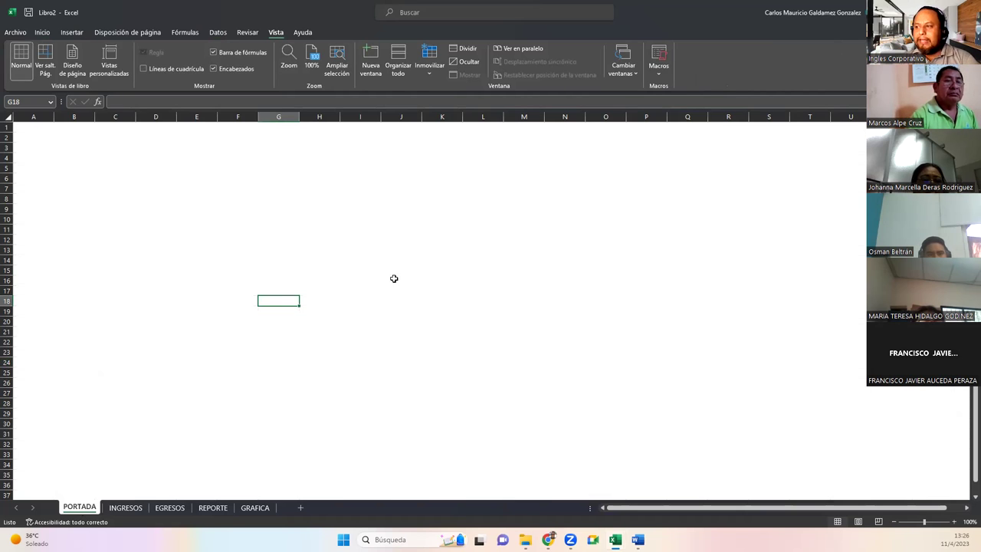
{"action": "left_click_drag", "start_coordinate": [181, 184], "coordinate": [743, 394]}
{"action": "left_click", "coordinate": [269, 299]}
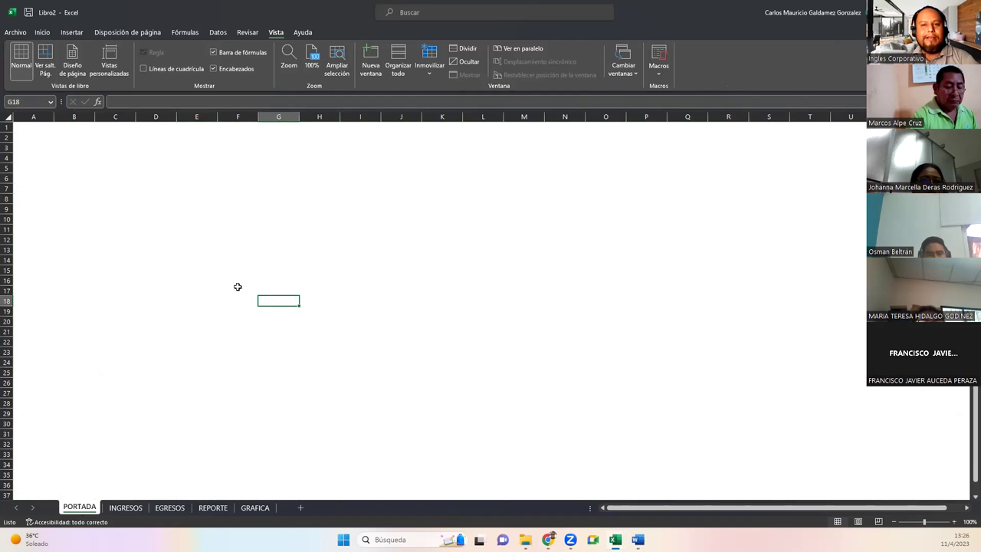
{"action": "left_click_drag", "start_coordinate": [125, 179], "coordinate": [587, 363]}
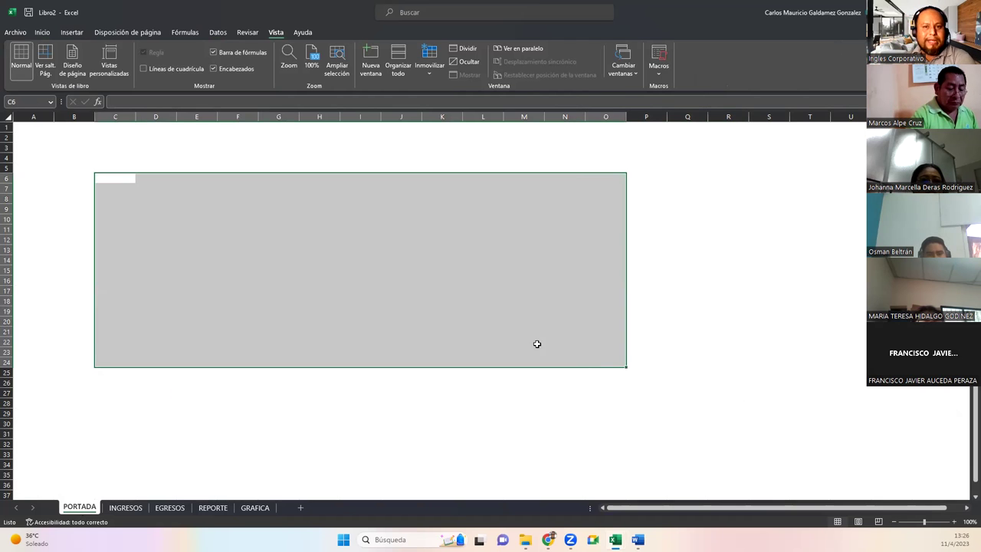
{"action": "left_click", "coordinate": [379, 291]}
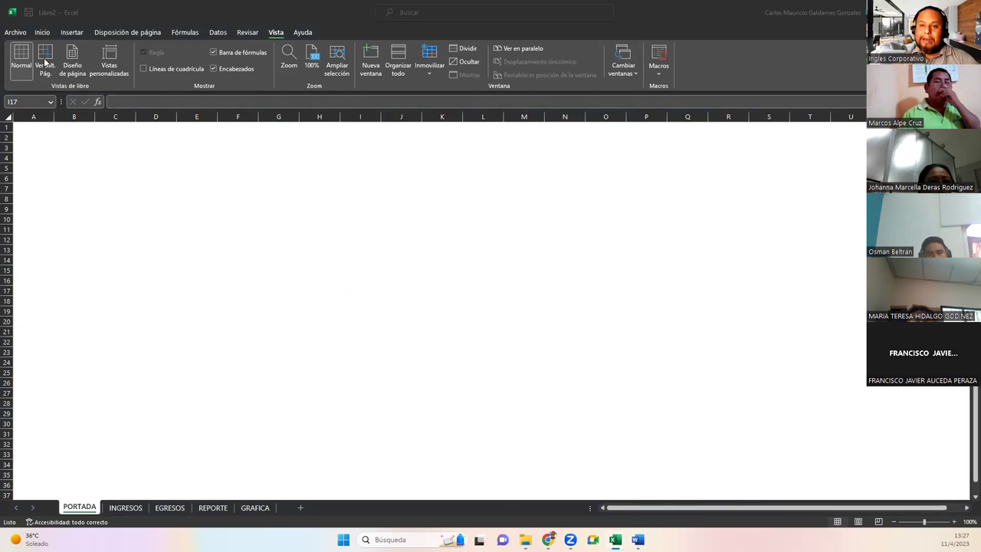
{"action": "left_click", "coordinate": [41, 29]}
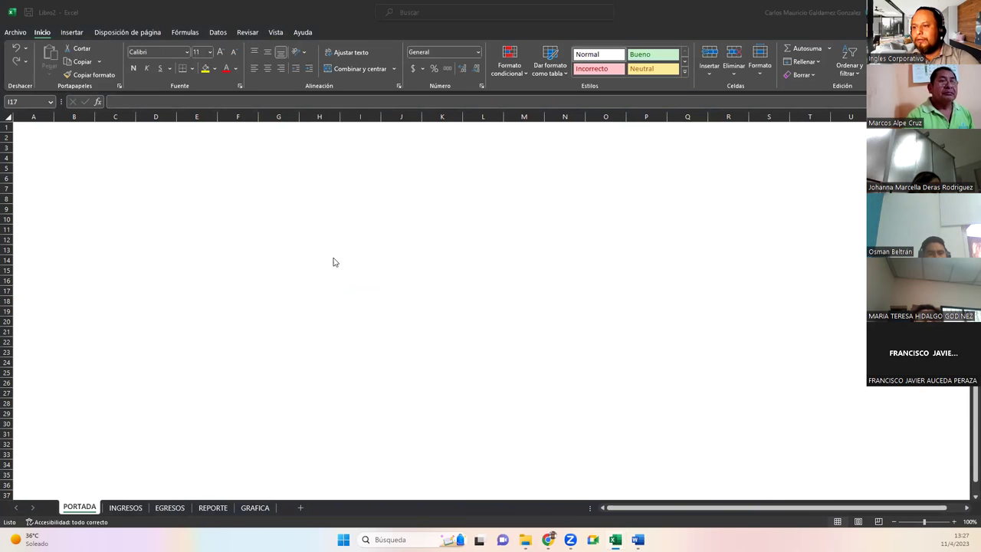
Step: Test toggling Encabezados and Barra de fórmulas, leaving both shown and gridlines hidden
{"action": "left_click", "coordinate": [273, 33]}
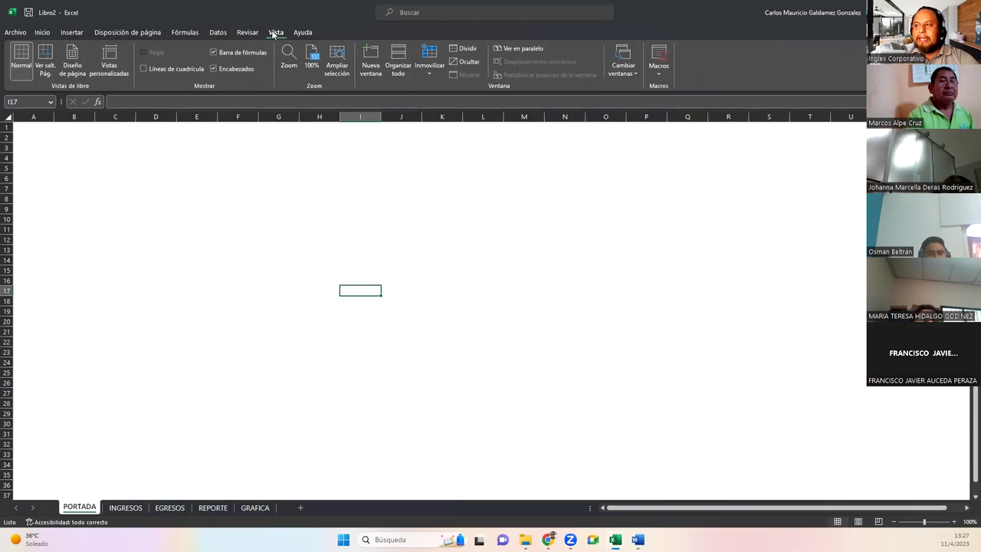
{"action": "left_click", "coordinate": [143, 74]}
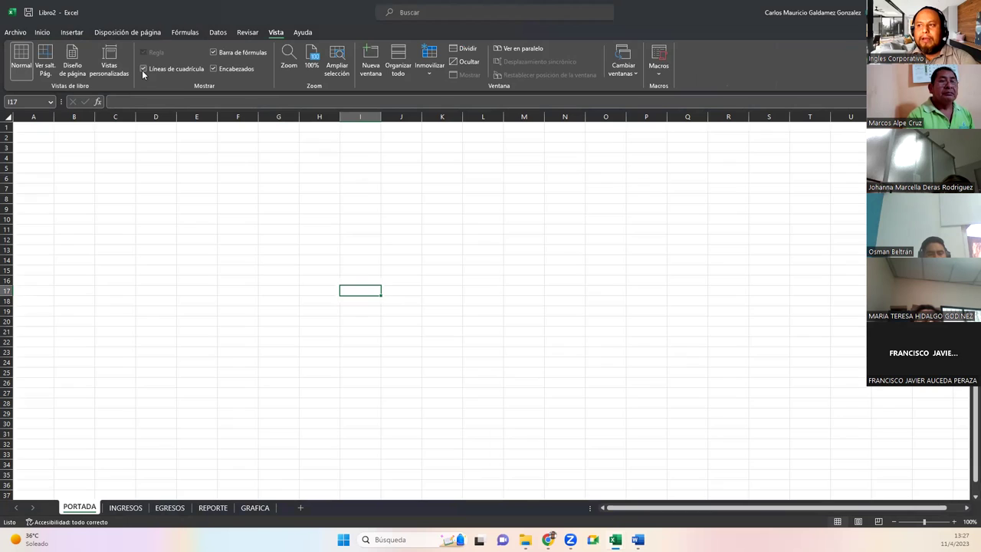
{"action": "left_click", "coordinate": [142, 69]}
{"action": "left_click", "coordinate": [143, 69]}
{"action": "left_click", "coordinate": [142, 71]}
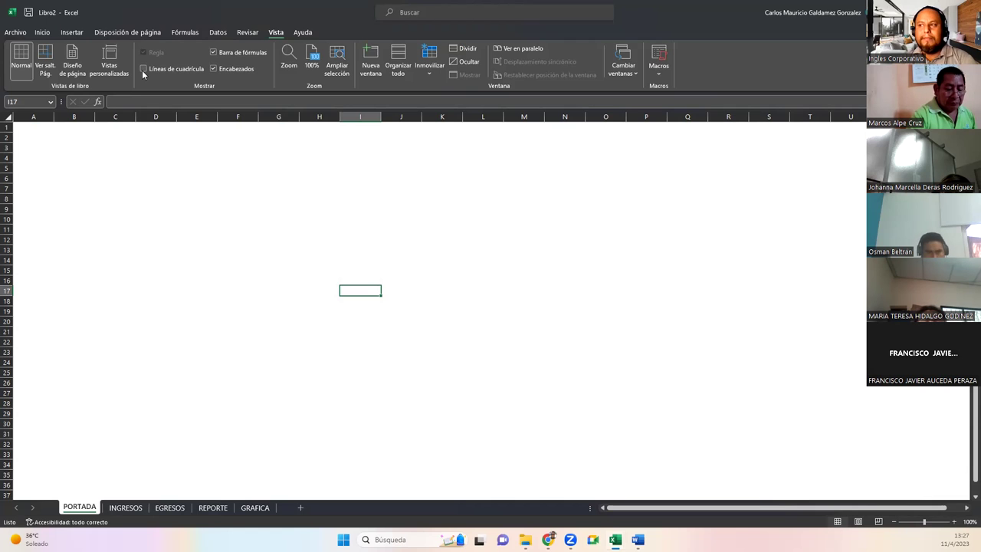
{"action": "left_click", "coordinate": [213, 68]}
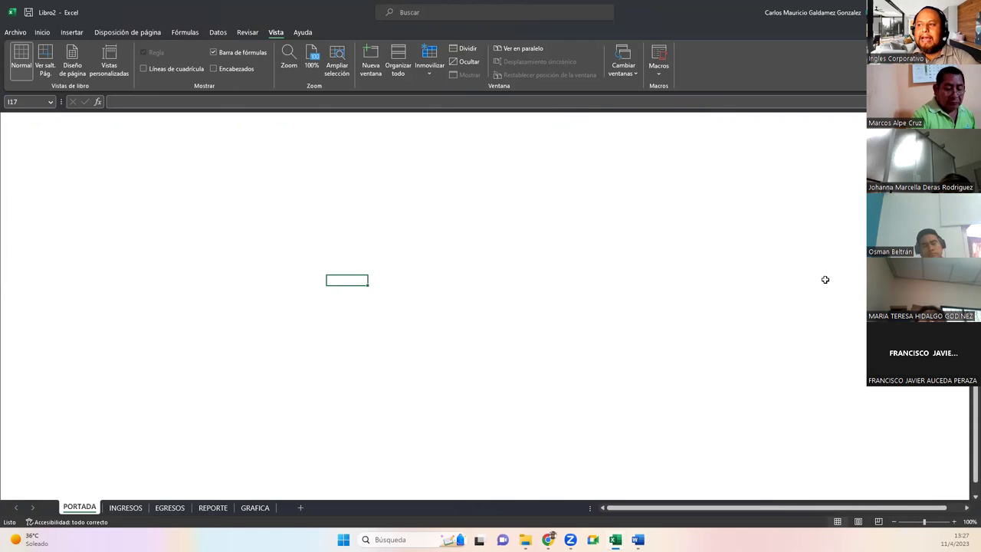
{"action": "left_click", "coordinate": [213, 52]}
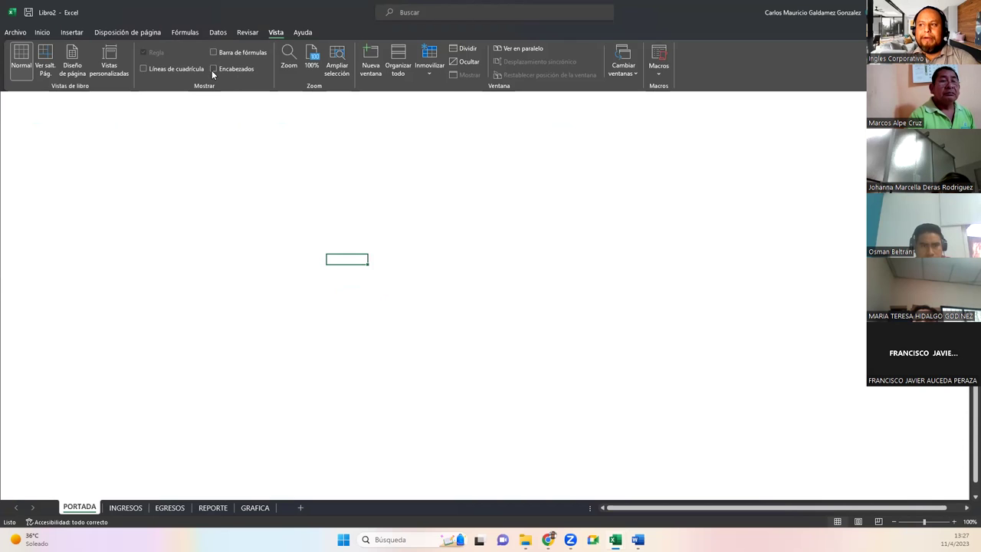
{"action": "left_click", "coordinate": [213, 68]}
{"action": "left_click", "coordinate": [215, 52]}
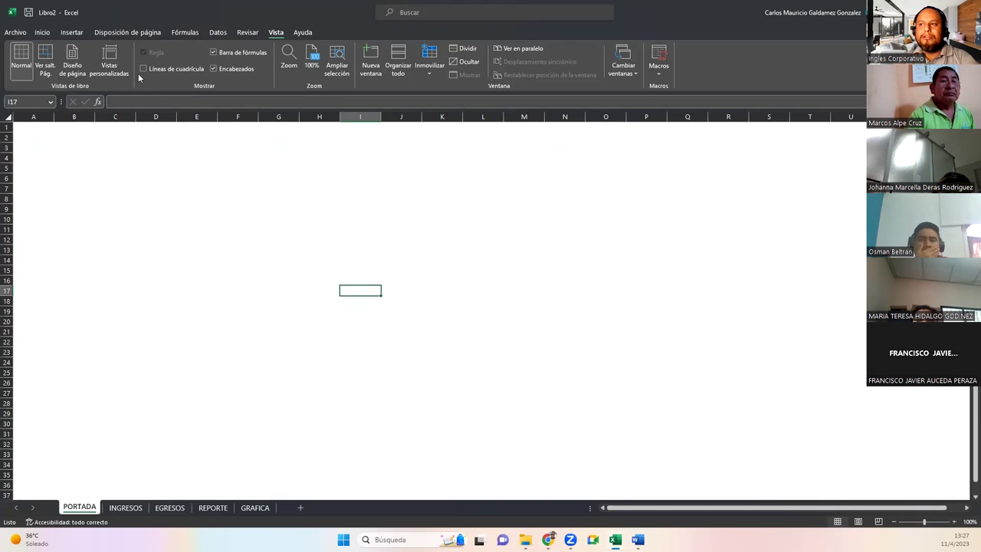
{"action": "left_click", "coordinate": [143, 69]}
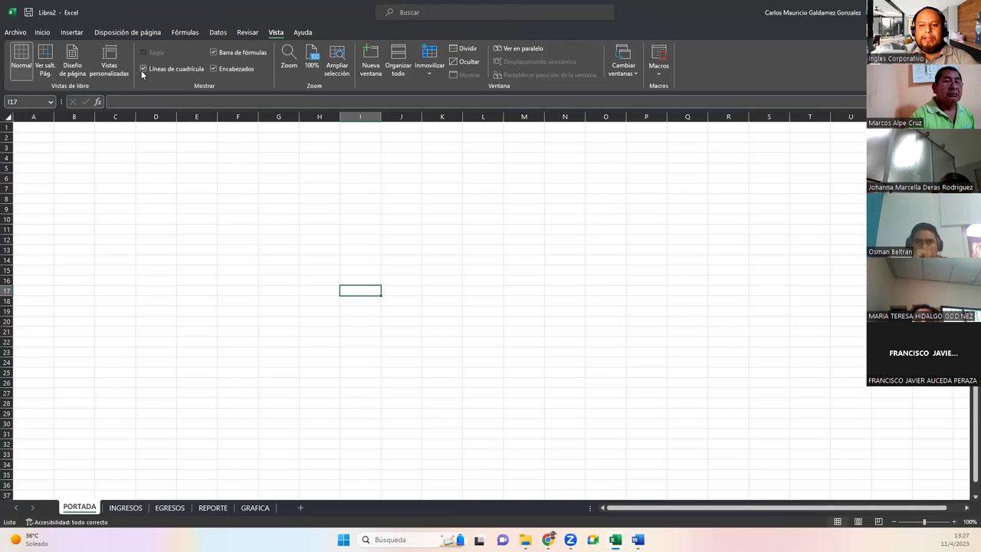
{"action": "left_click", "coordinate": [143, 70]}
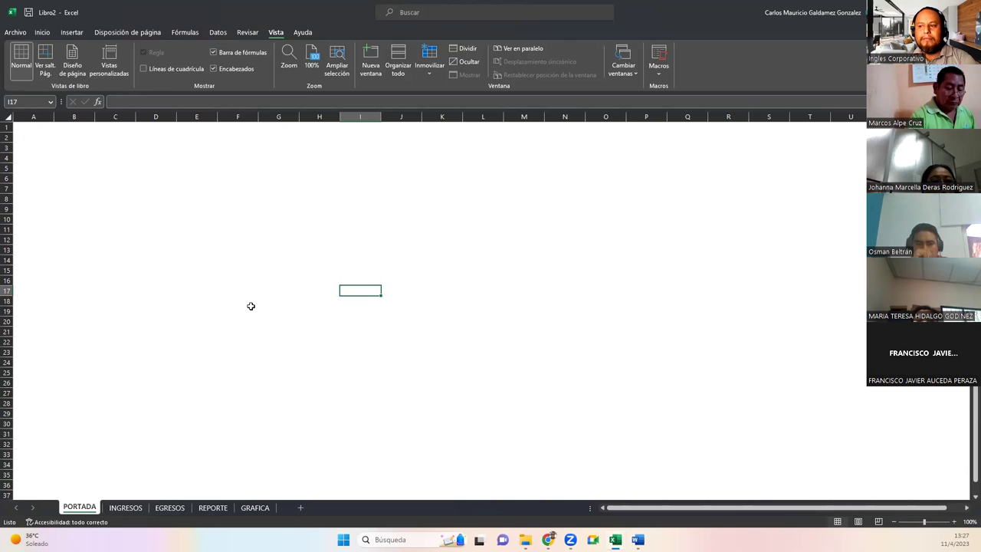
{"action": "left_click", "coordinate": [251, 308]}
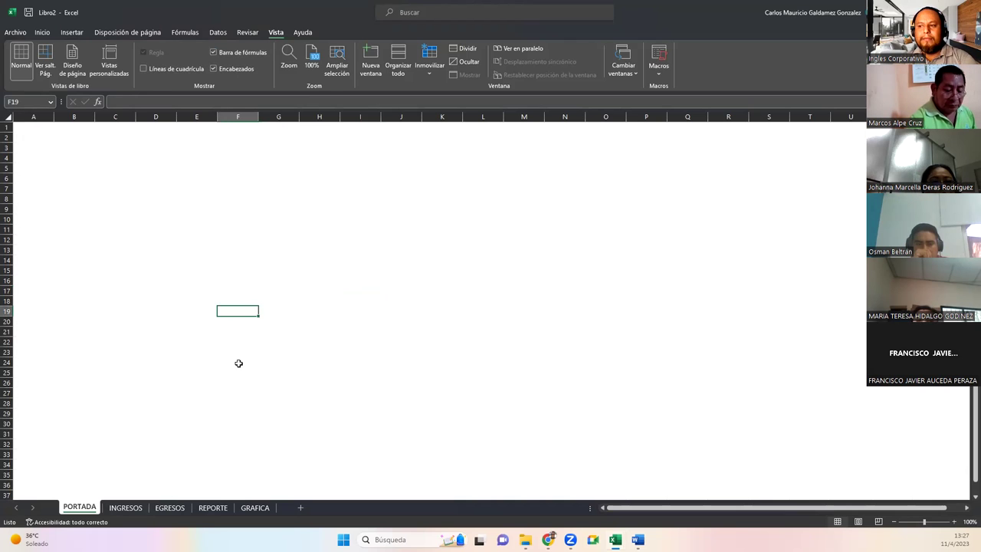
{"action": "left_click", "coordinate": [126, 508]}
{"action": "left_click", "coordinate": [83, 508]}
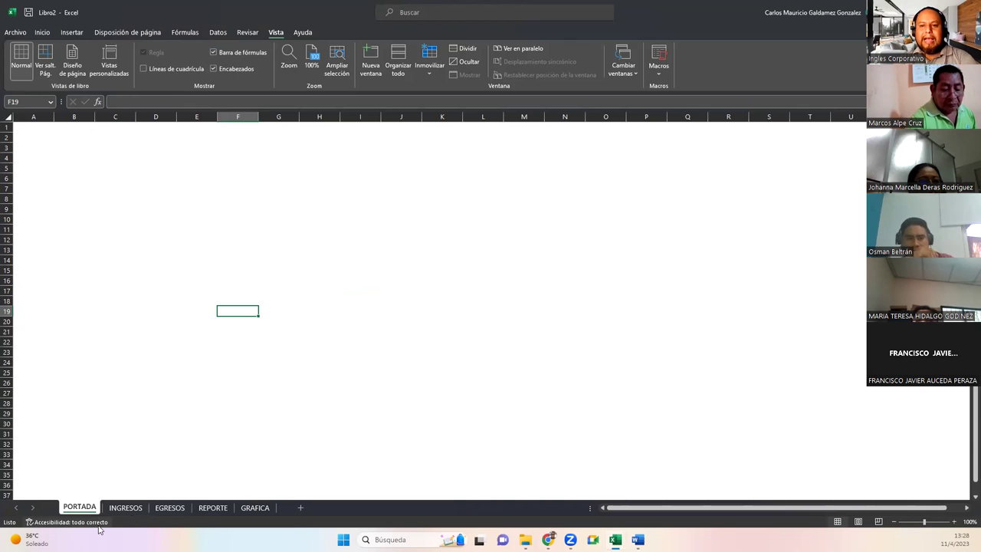
{"action": "left_click", "coordinate": [124, 508]}
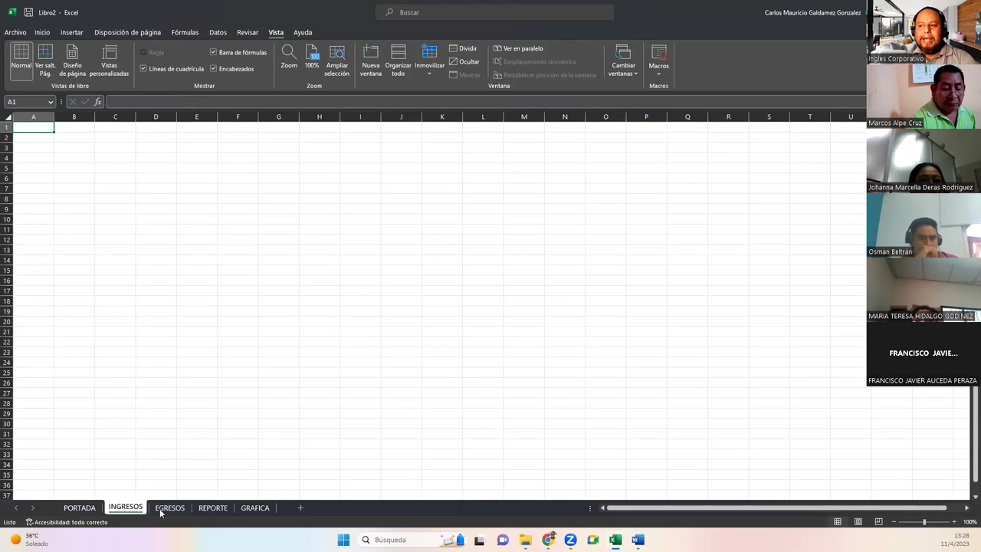
{"action": "left_click", "coordinate": [168, 508]}
{"action": "left_click", "coordinate": [213, 508]}
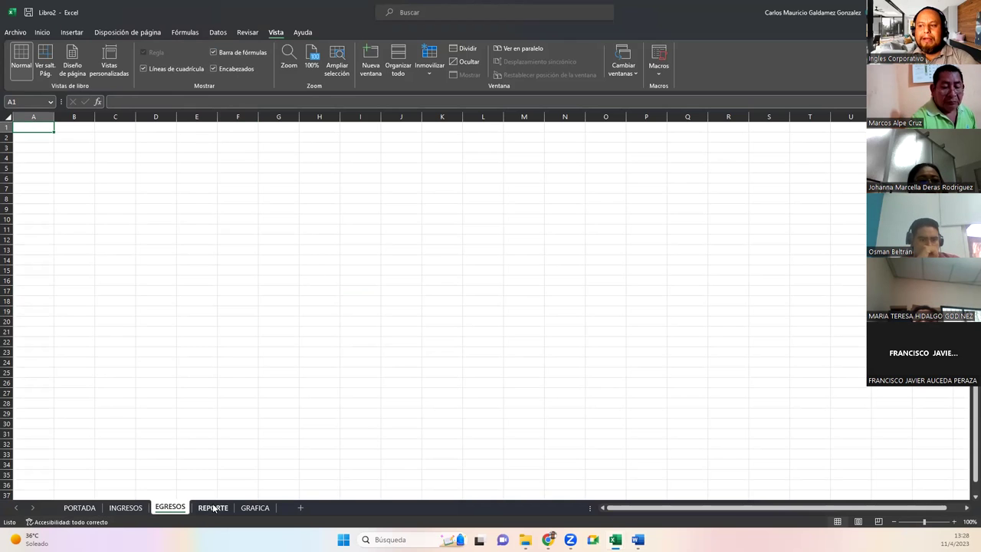
{"action": "left_click", "coordinate": [261, 510]}
{"action": "left_click", "coordinate": [82, 508]}
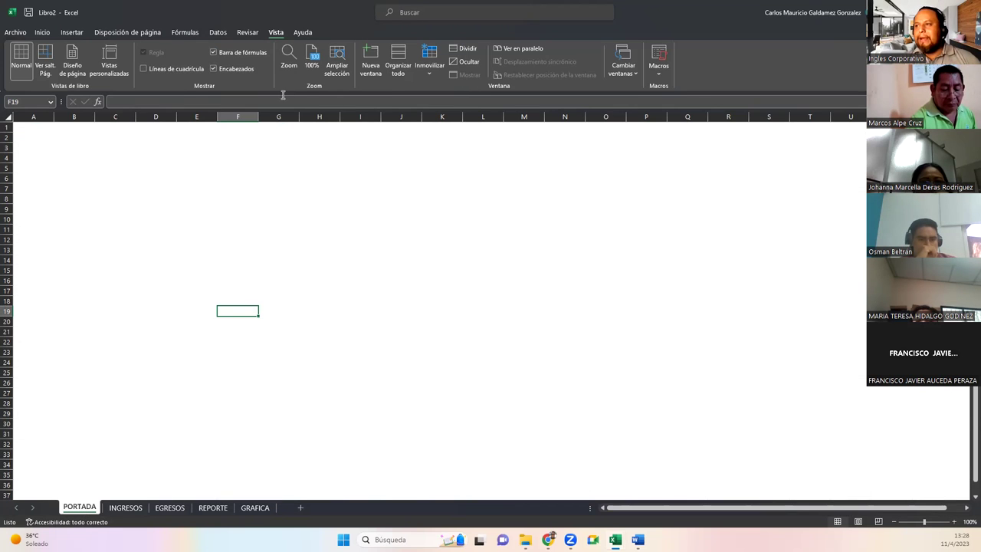
{"action": "left_click", "coordinate": [42, 33]}
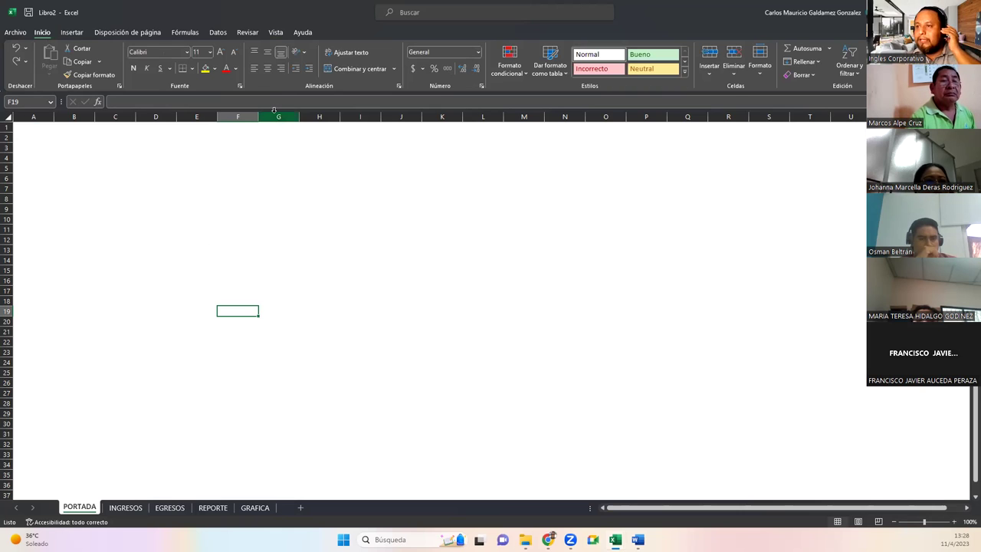
Step: Draw a 'Rectángulo: esquinas diagonales redondeadas' shape spanning roughly A2 to O36
{"action": "left_click", "coordinate": [71, 33]}
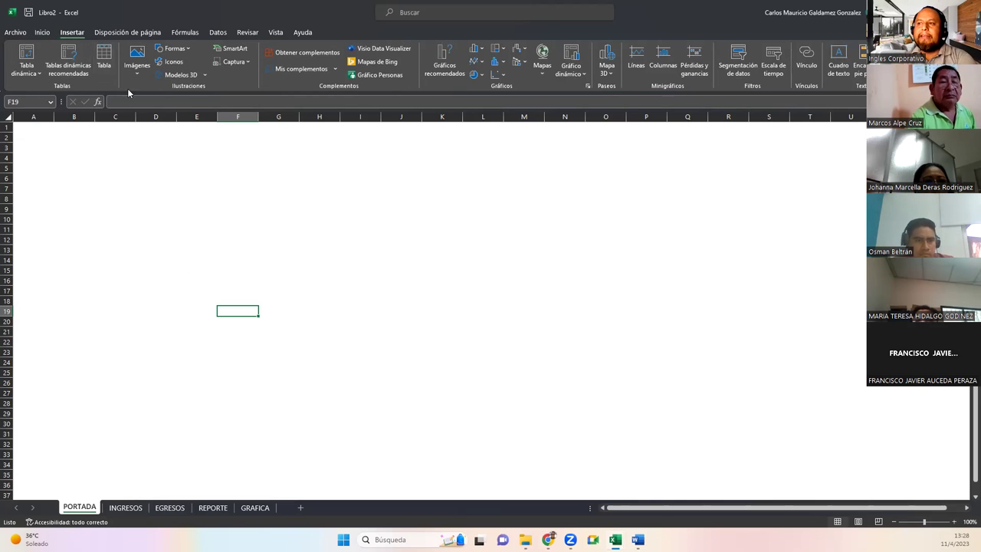
{"action": "left_click", "coordinate": [191, 50]}
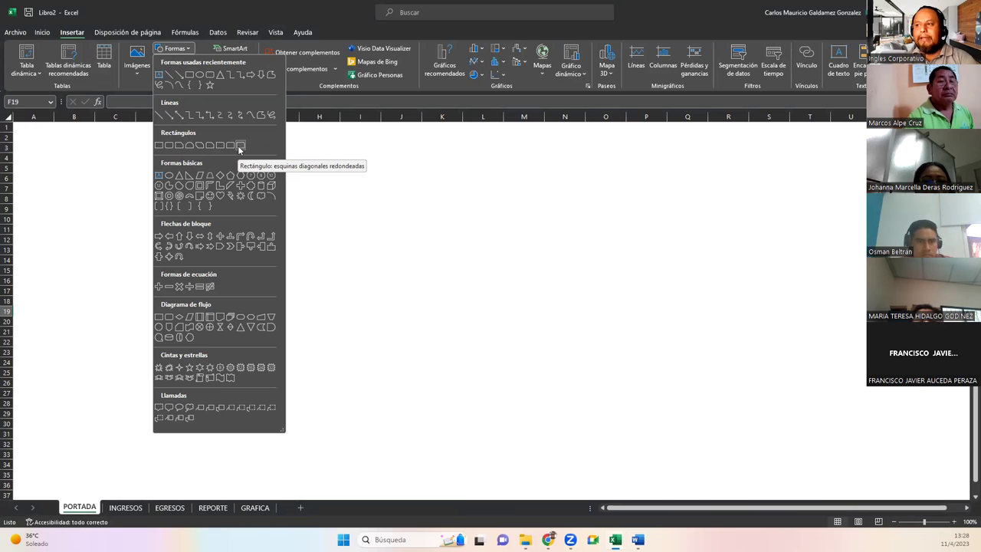
{"action": "left_click", "coordinate": [239, 145]}
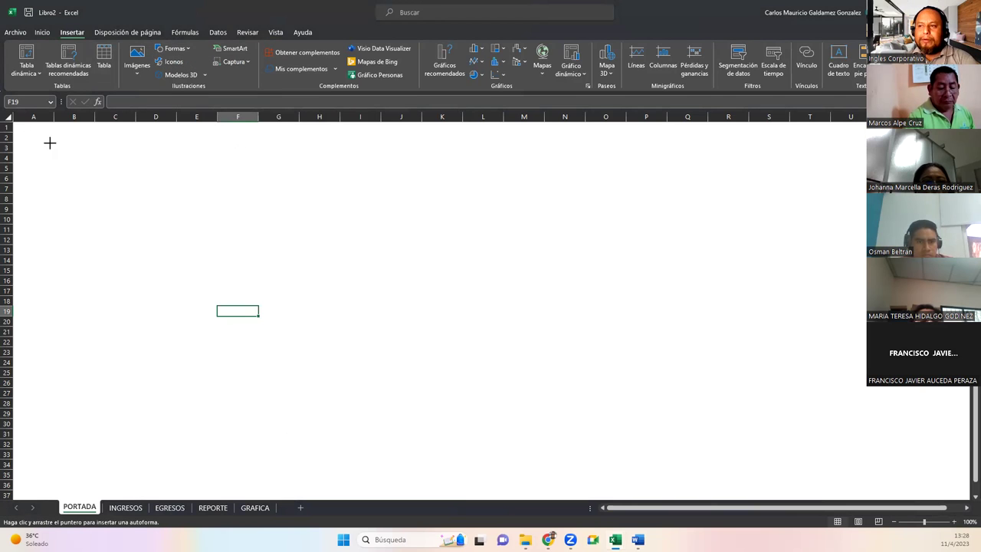
{"action": "left_click_drag", "start_coordinate": [50, 142], "coordinate": [599, 462]}
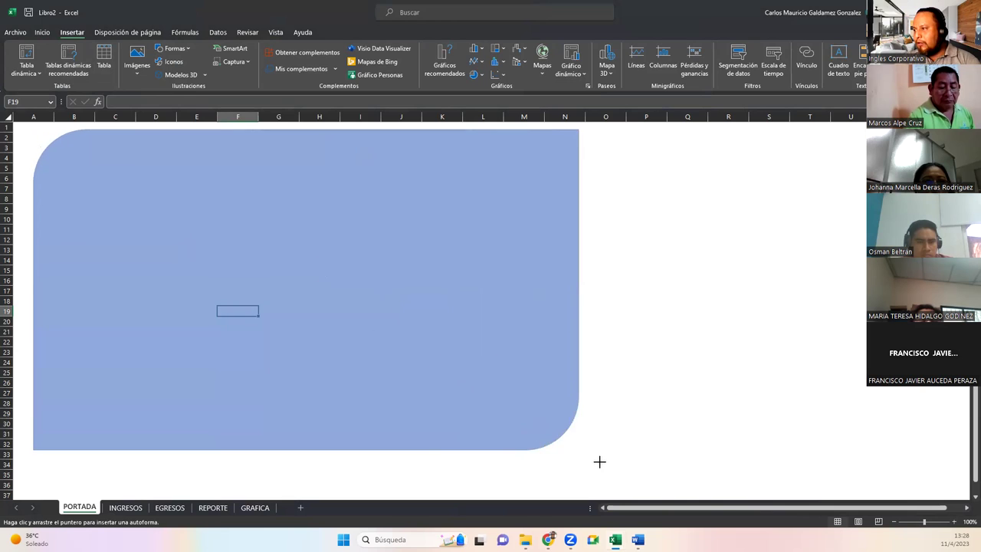
{"action": "left_click_drag", "start_coordinate": [599, 461], "coordinate": [612, 485]}
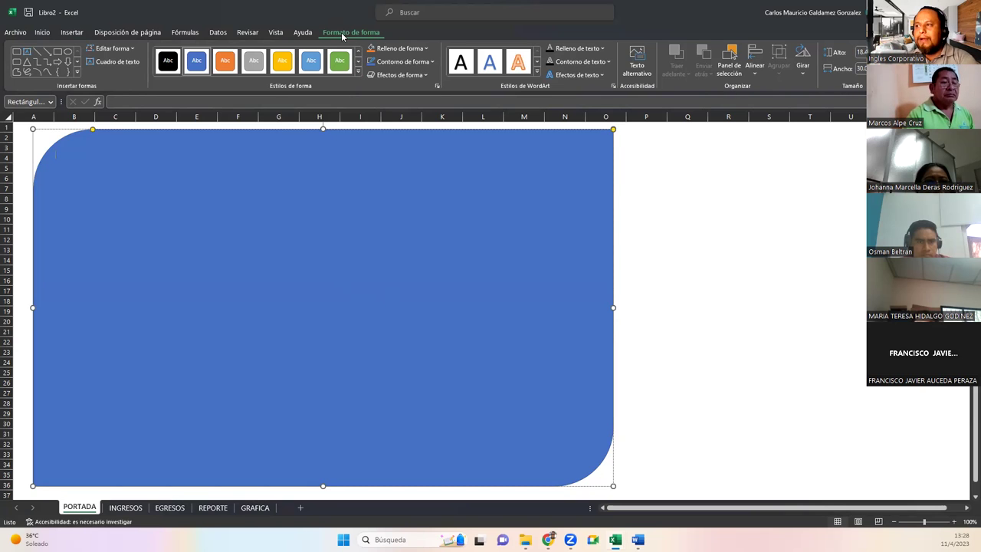
Step: Fill the rounded rectangle with dark navy blue from Colores estándar
{"action": "left_click", "coordinate": [358, 72]}
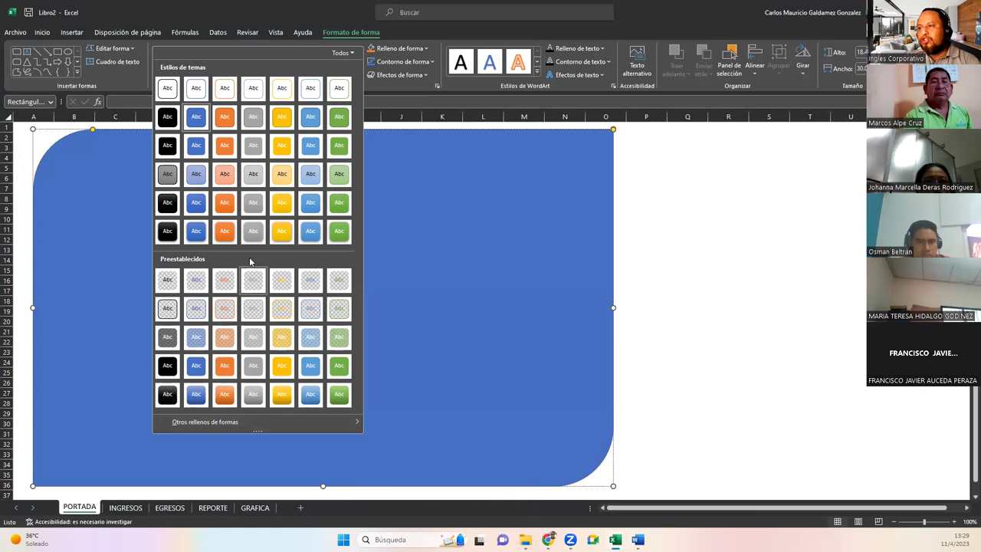
{"action": "left_click", "coordinate": [346, 53]}
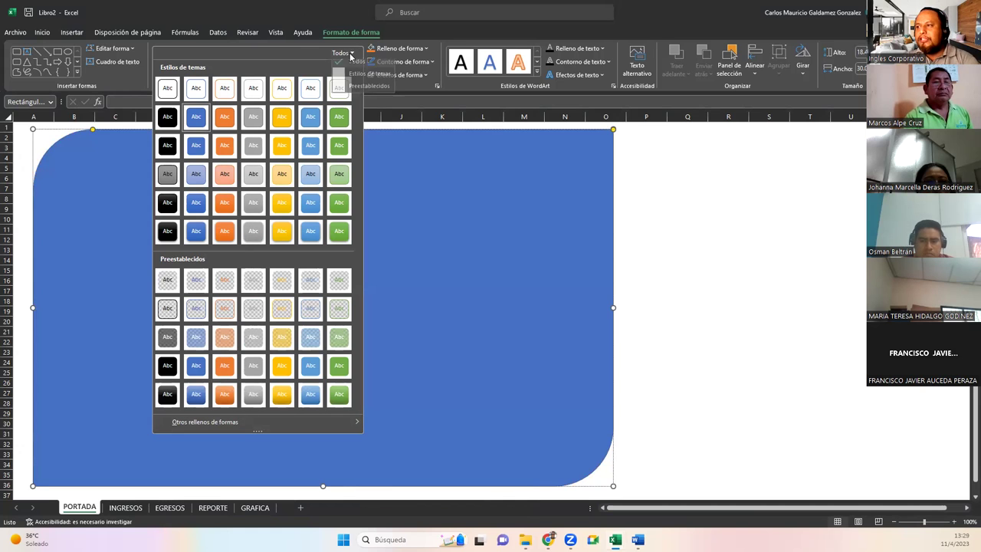
{"action": "left_click", "coordinate": [361, 27]}
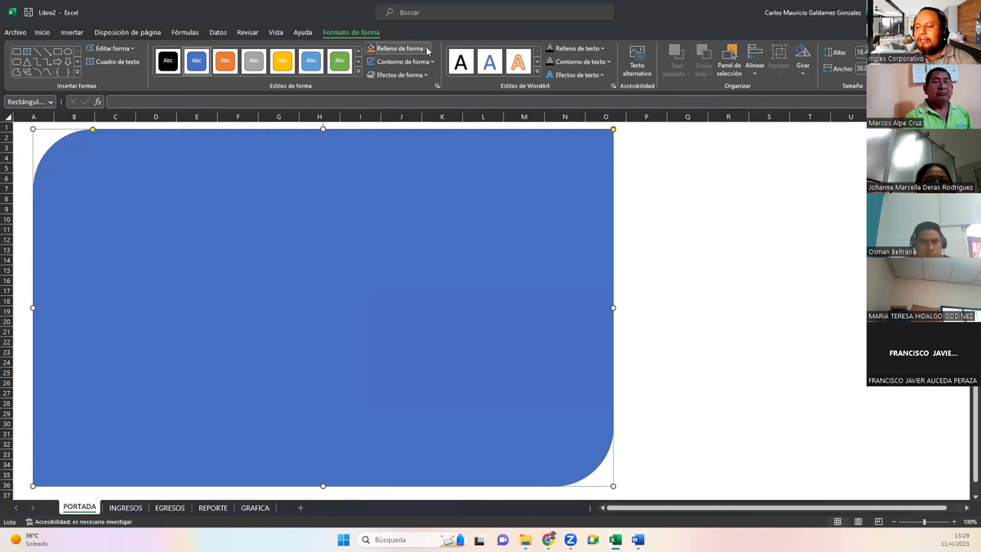
{"action": "left_click", "coordinate": [426, 49]}
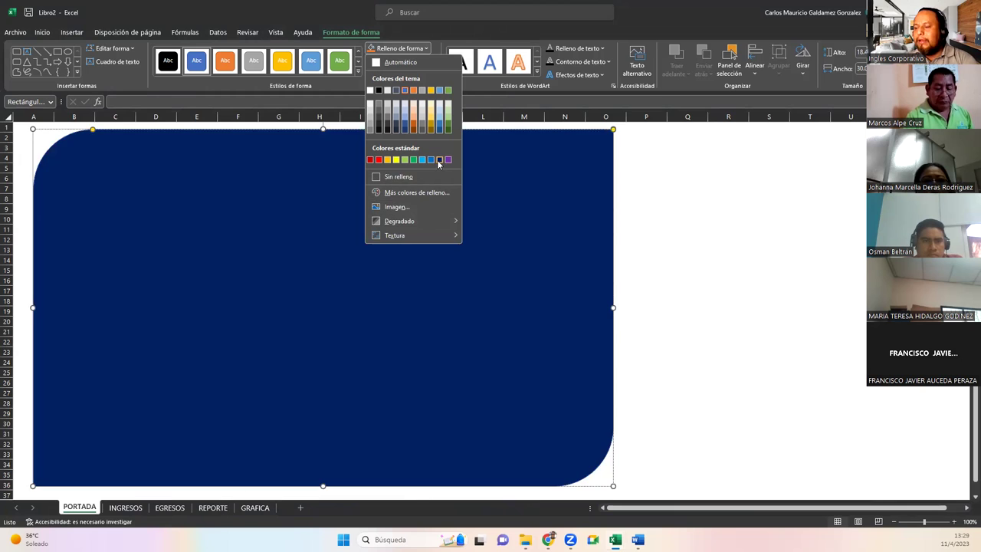
{"action": "left_click", "coordinate": [438, 161]}
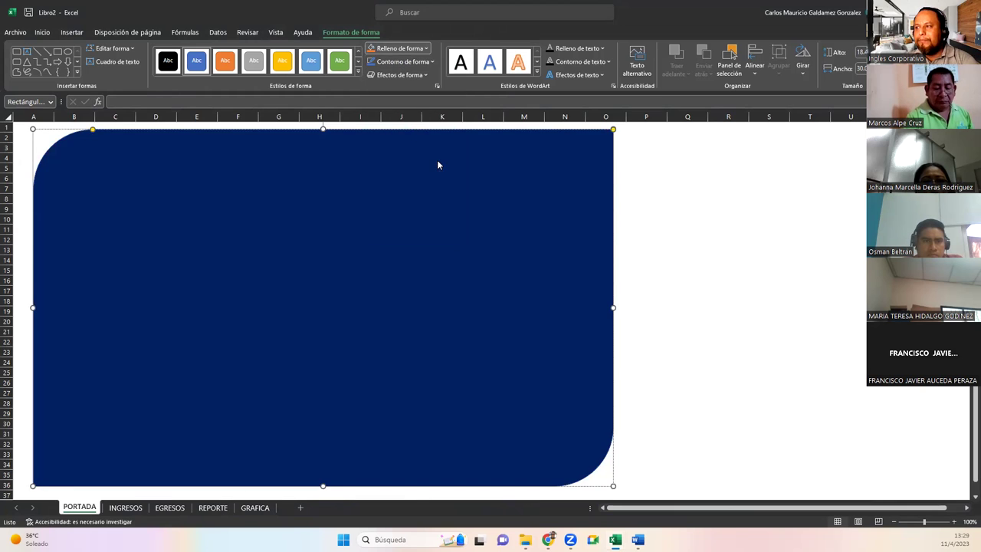
{"action": "left_click", "coordinate": [427, 51]}
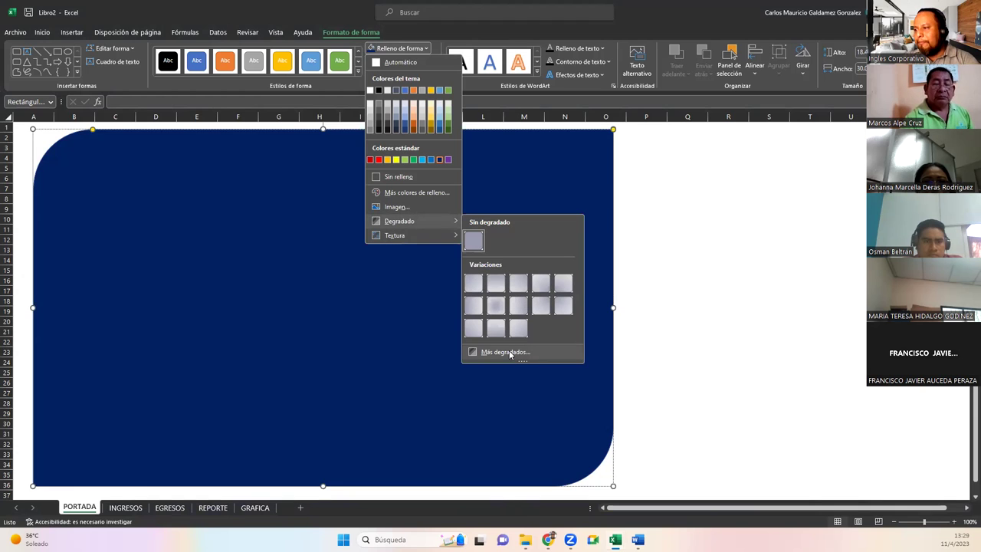
{"action": "left_click", "coordinate": [506, 352]}
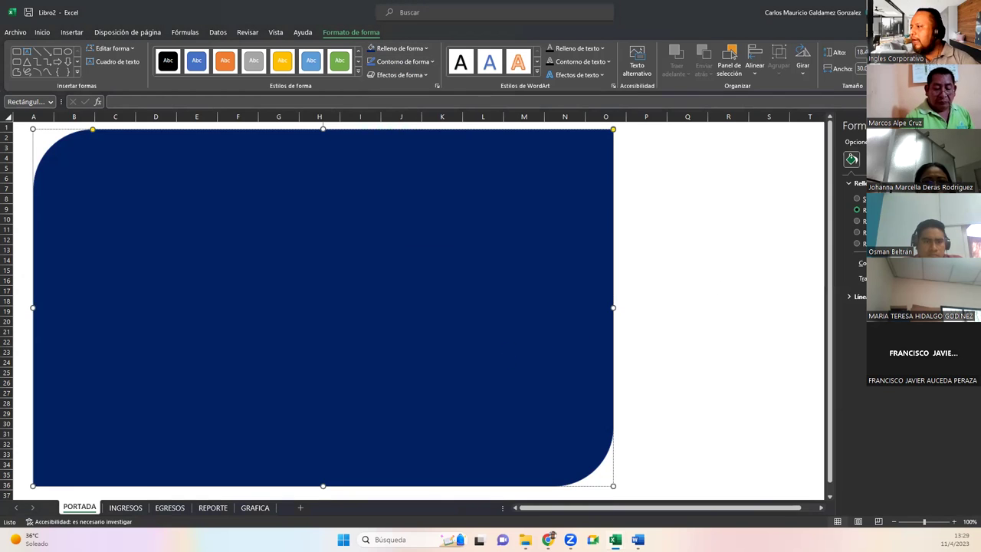
{"action": "left_click", "coordinate": [424, 48]}
{"action": "mouse_move", "coordinate": [399, 220]}
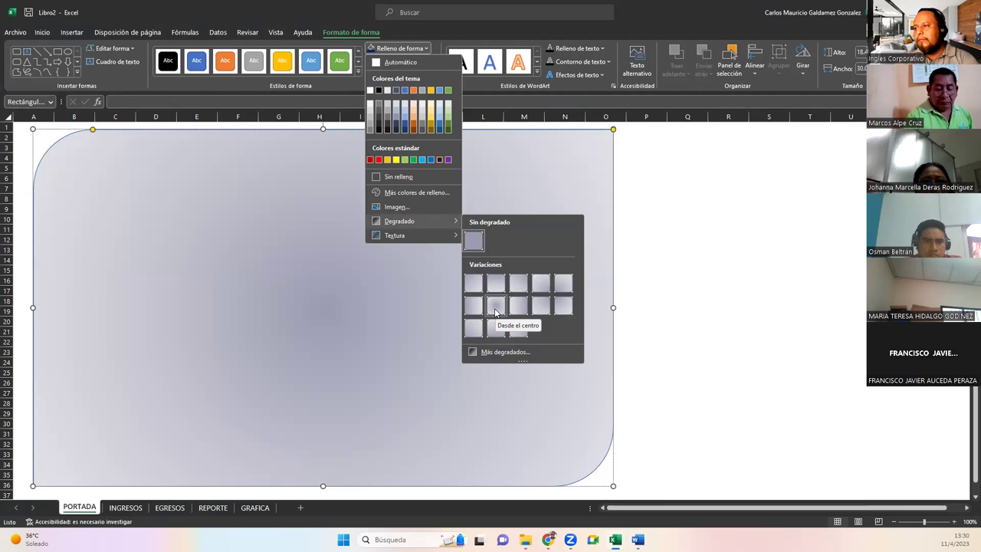
{"action": "left_click", "coordinate": [495, 312]}
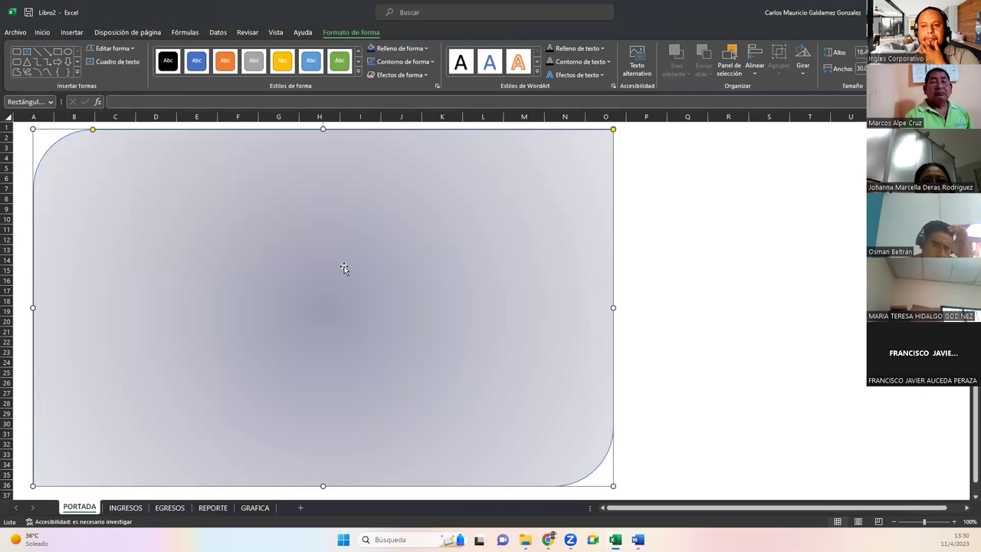
{"action": "left_click", "coordinate": [753, 261]}
{"action": "left_click", "coordinate": [415, 304]}
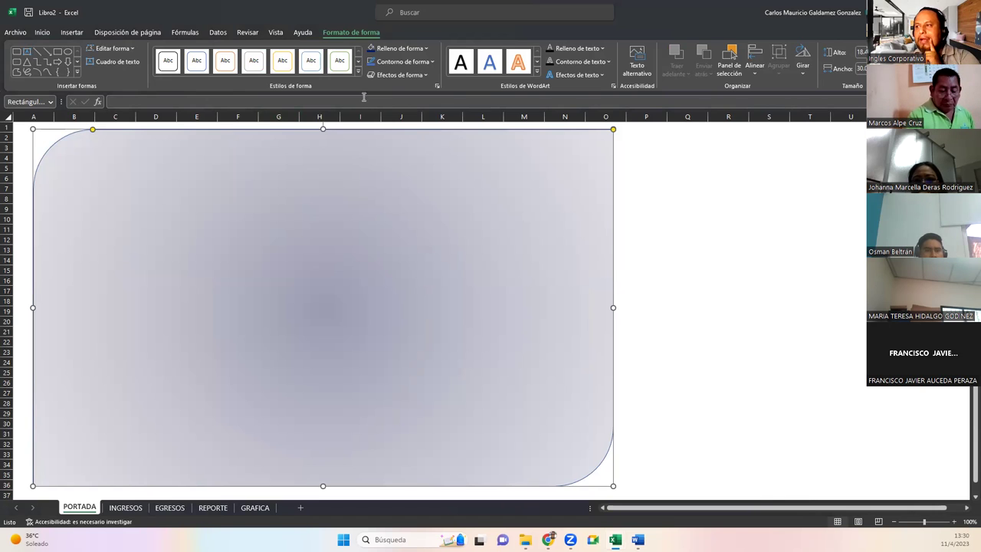
{"action": "left_click", "coordinate": [371, 50]}
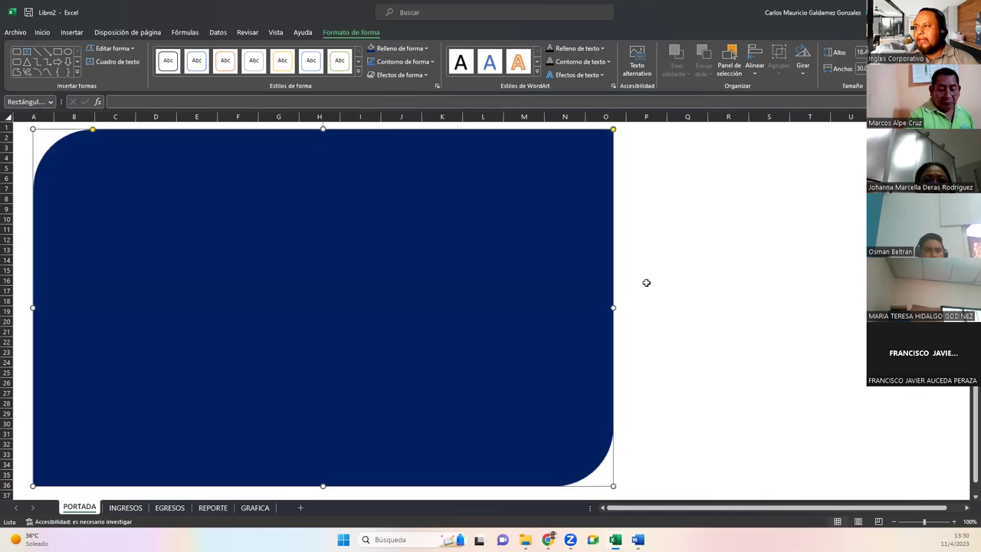
Step: Search online pictures for 'empresa' and fill the shape with the laptop-and-coffee photo
{"action": "left_click", "coordinate": [426, 48]}
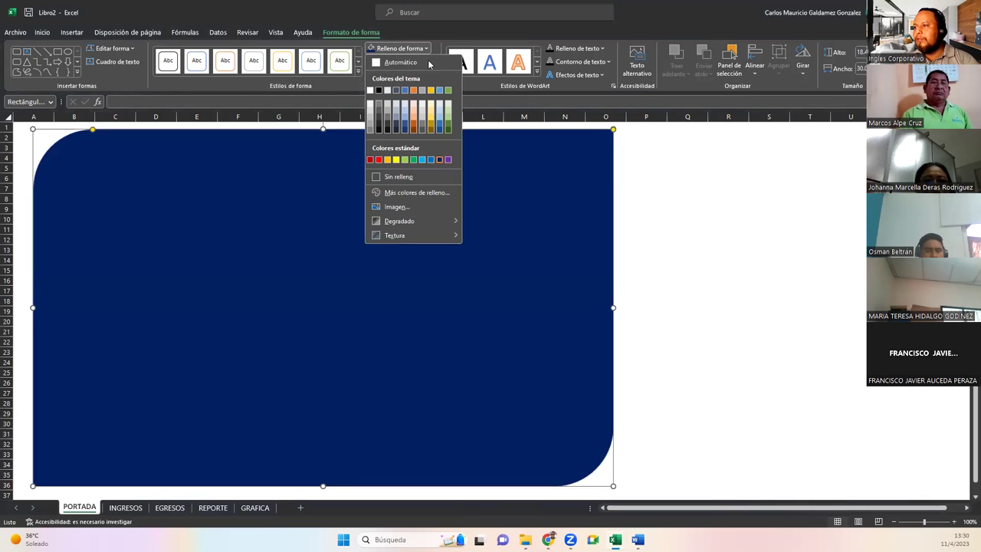
{"action": "left_click", "coordinate": [397, 208]}
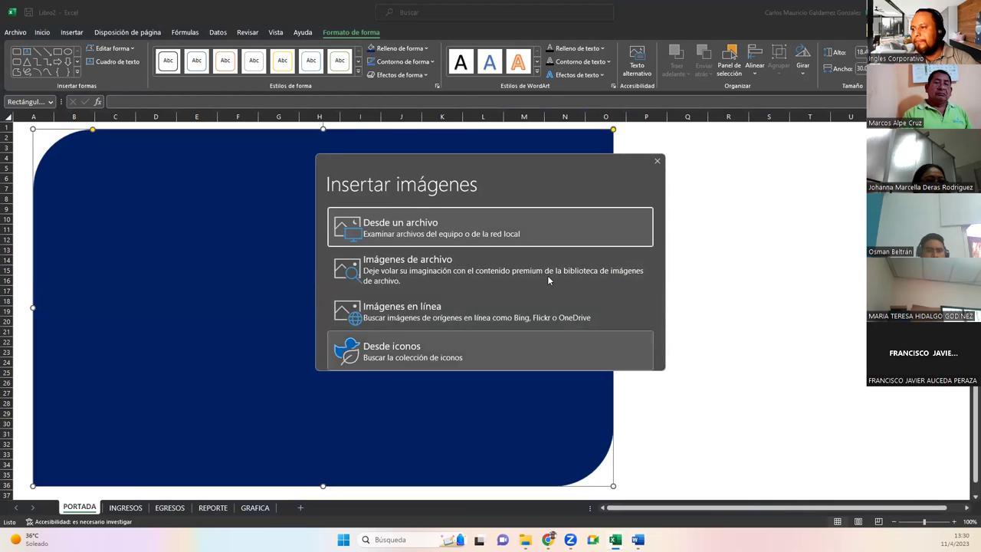
{"action": "left_click", "coordinate": [368, 318]}
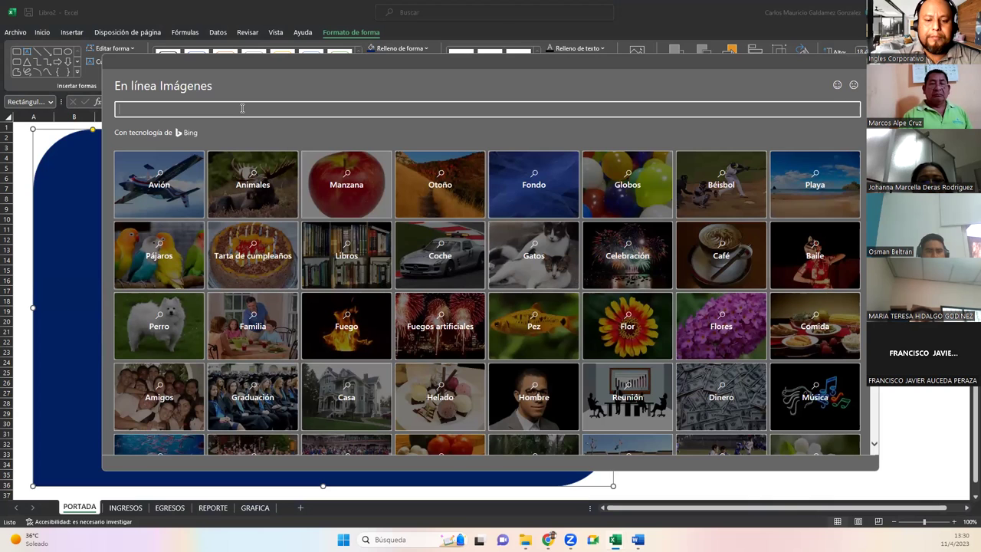
{"action": "type", "text": "empresa"}
{"action": "key", "text": "Return"}
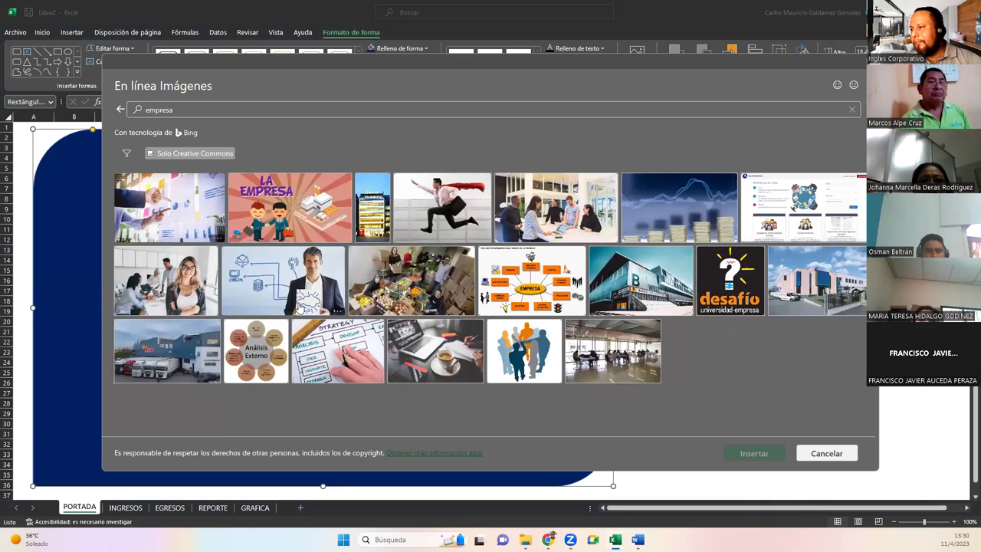
{"action": "left_click", "coordinate": [440, 353]}
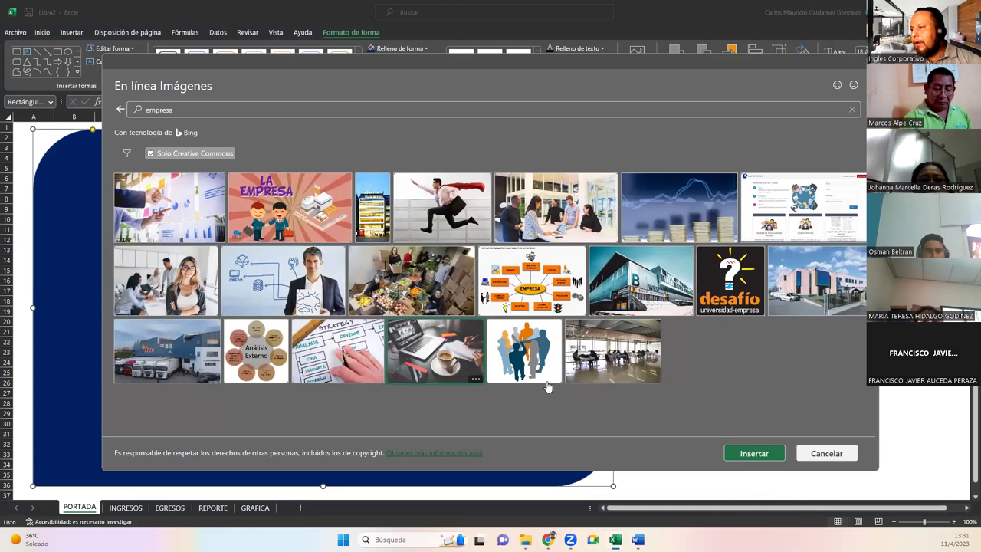
{"action": "left_click", "coordinate": [769, 457]}
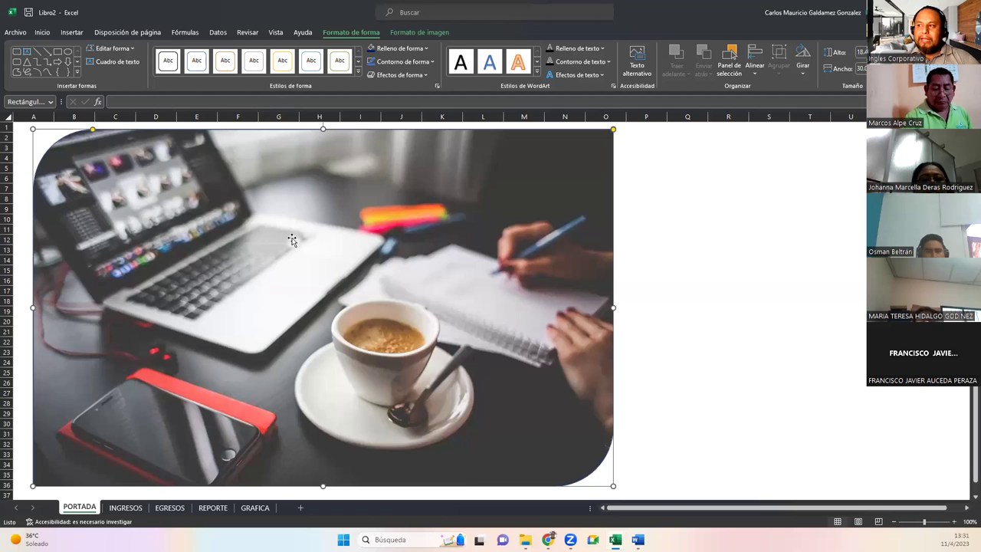
{"action": "left_click", "coordinate": [427, 50]}
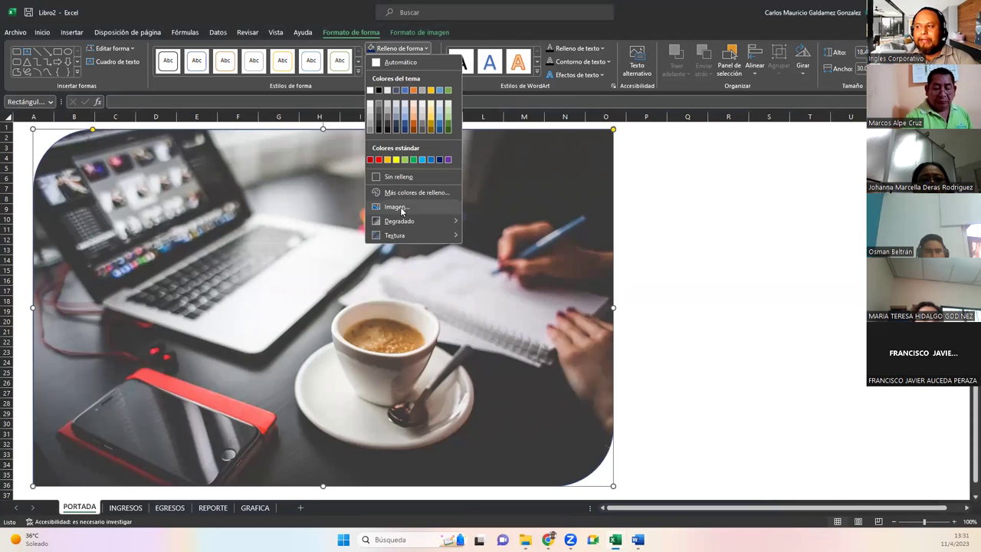
{"action": "left_click", "coordinate": [397, 206]}
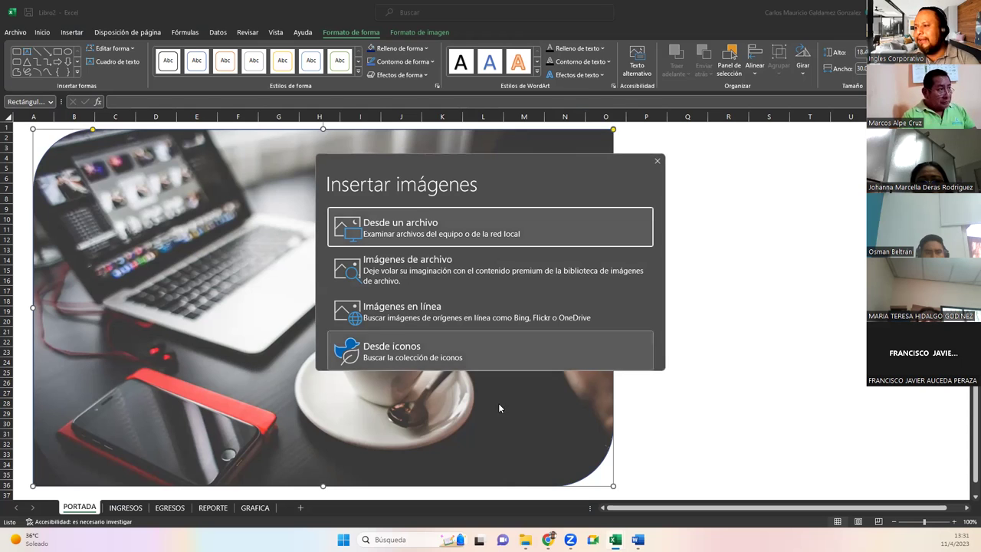
{"action": "left_click", "coordinate": [656, 160]}
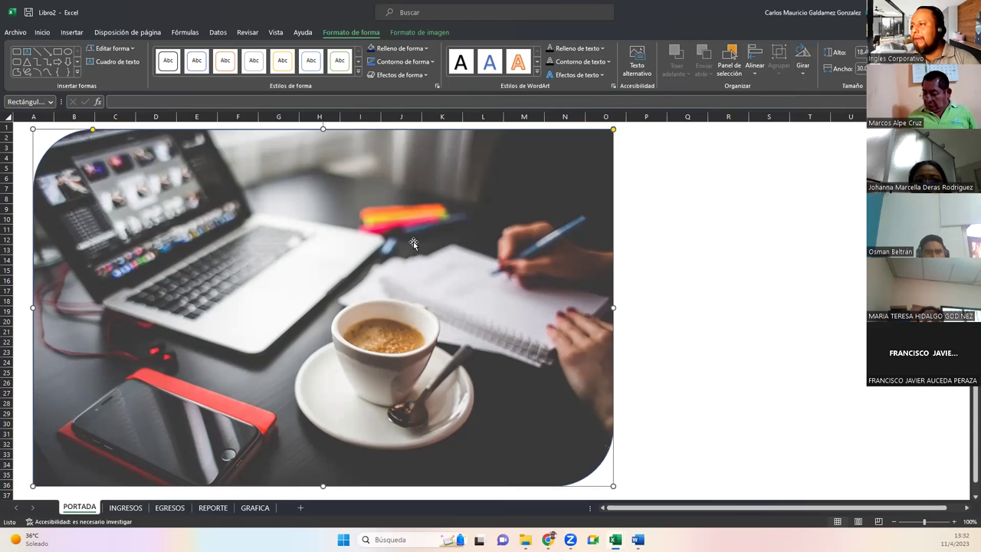
Step: Open the WordArt style gallery from the Insert tab's Text group
{"action": "left_click", "coordinate": [70, 34]}
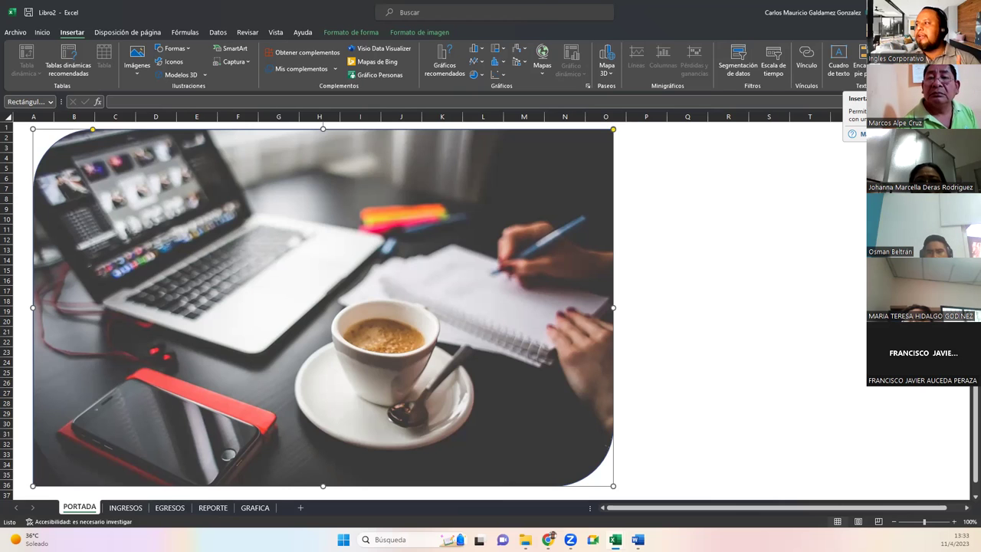
{"action": "left_click", "coordinate": [888, 65]}
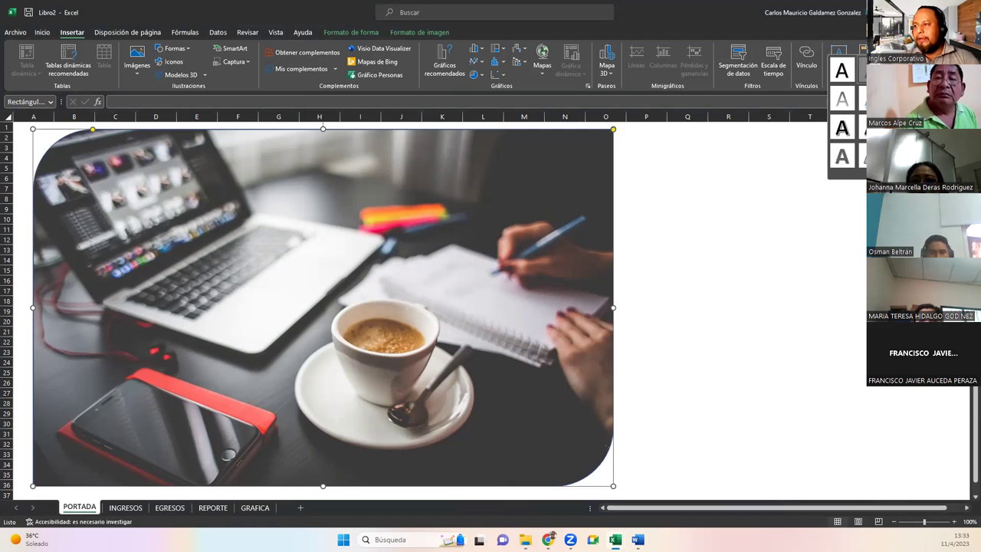
Step: Insert WordArt reading 'SISTEMA AVC EL SALVADOR' and place it across the photo's top
{"action": "left_click", "coordinate": [861, 70]}
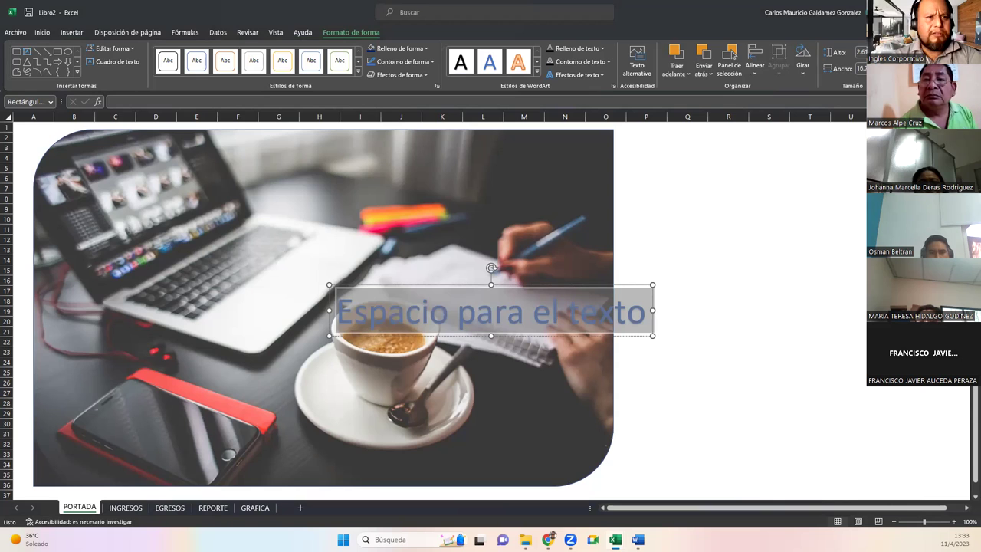
{"action": "type", "text": "sistema"}
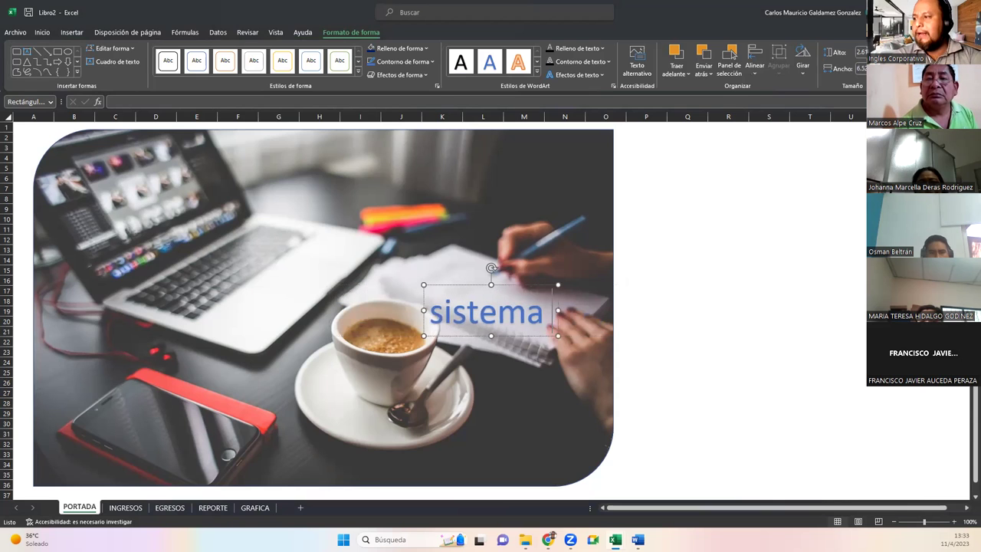
{"action": "key", "text": "BackSpace"}
{"action": "key", "text": "BackSpace"}
{"action": "key", "text": "BackSpace"}
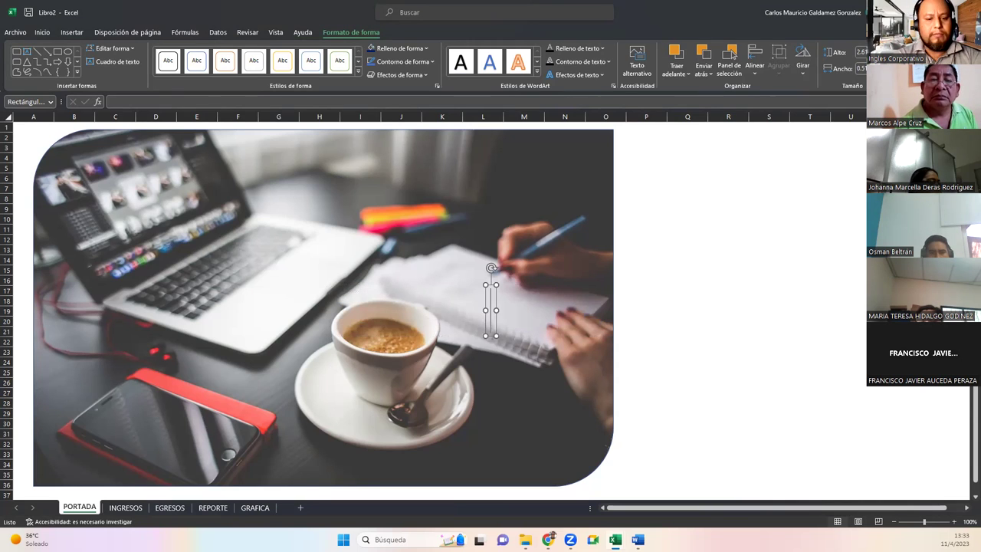
{"action": "type", "text": "SISTEMA"}
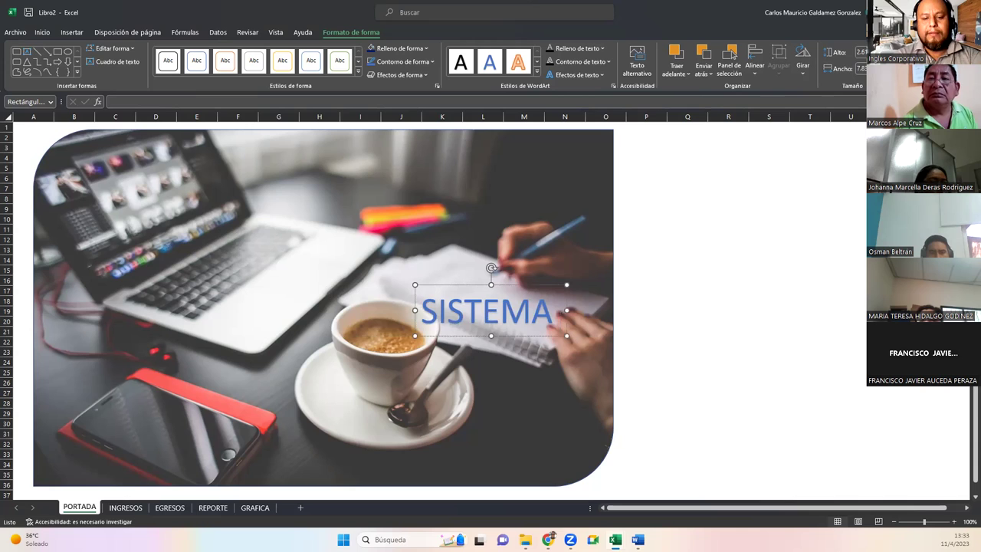
{"action": "type", "text": " AVC EL SALVADOR"}
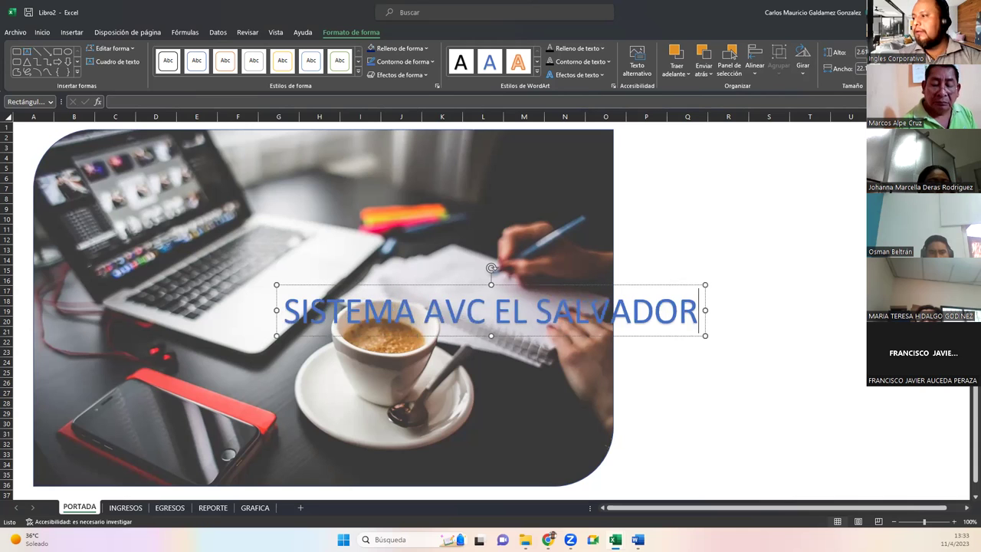
{"action": "left_click_drag", "start_coordinate": [698, 312], "coordinate": [516, 186]}
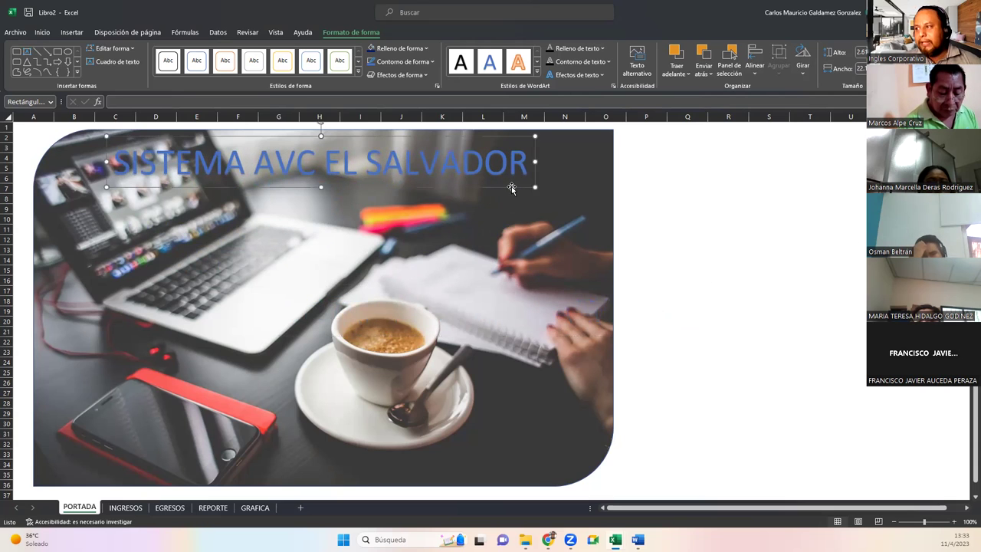
{"action": "left_click", "coordinate": [516, 186]}
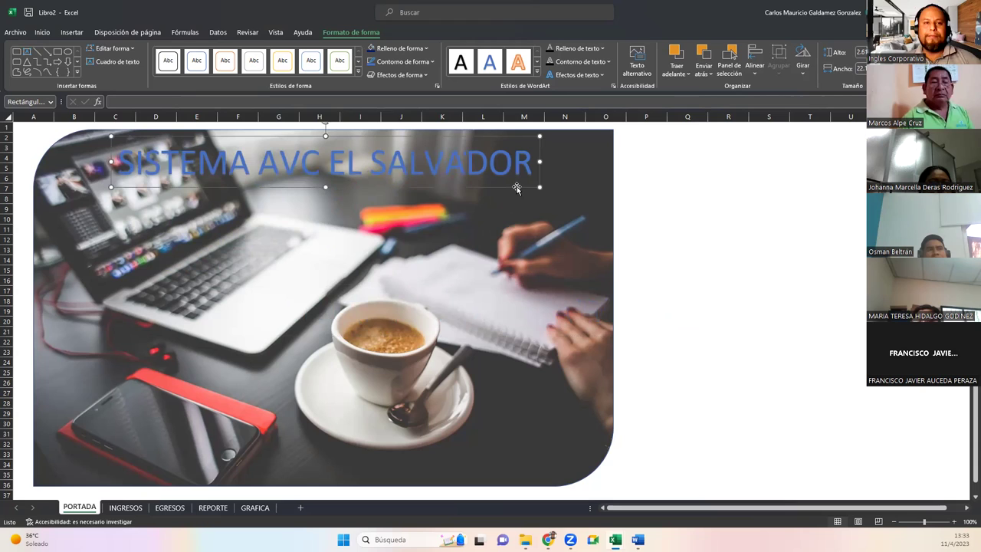
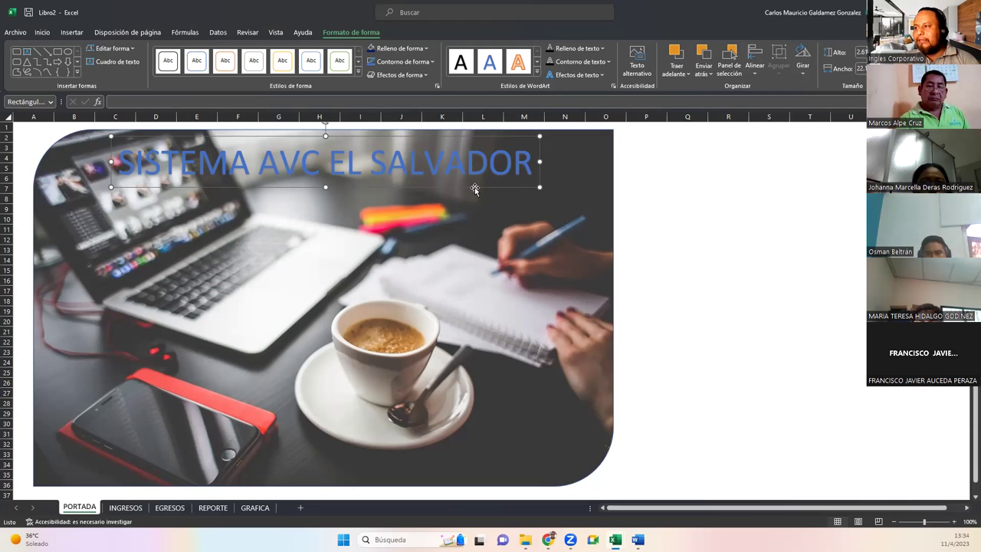
Step: Nudge the SISTEMA AVC EL SALVADOR title slightly and set its shape fill to No Fill (Sin relleno)
{"action": "left_click_drag", "start_coordinate": [475, 186], "coordinate": [477, 185]}
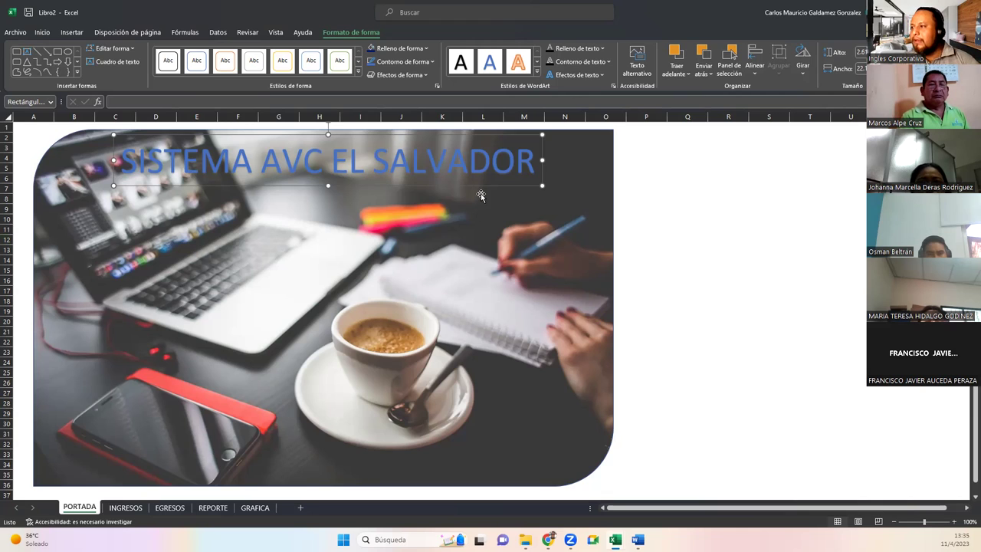
{"action": "left_click", "coordinate": [475, 167]}
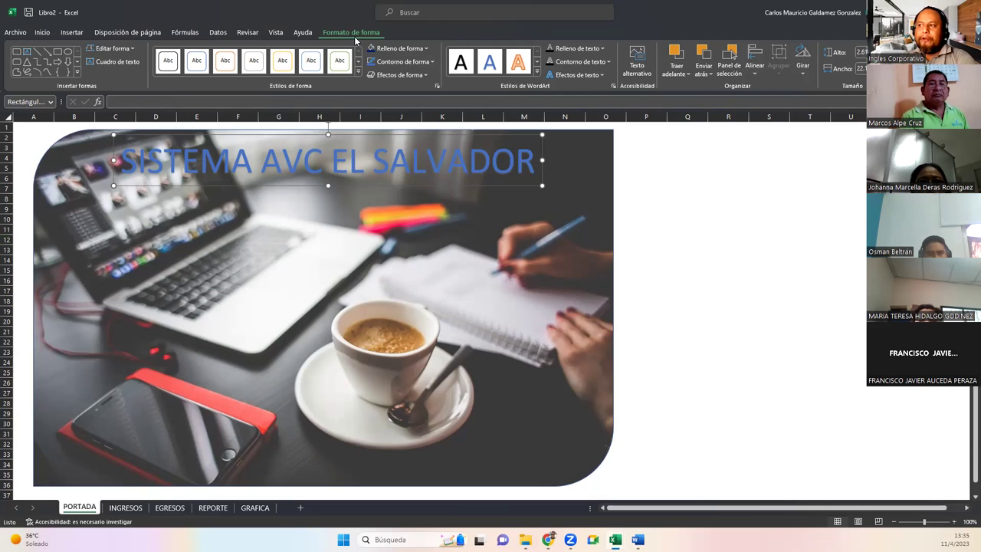
{"action": "left_click", "coordinate": [416, 50]}
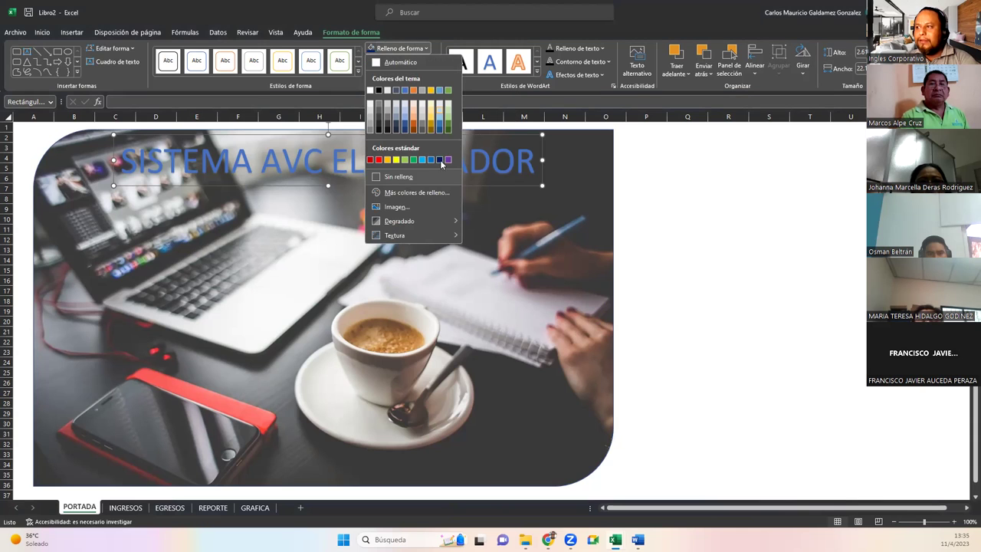
{"action": "left_click", "coordinate": [390, 176]}
{"action": "left_click_drag", "start_coordinate": [129, 164], "coordinate": [502, 158]}
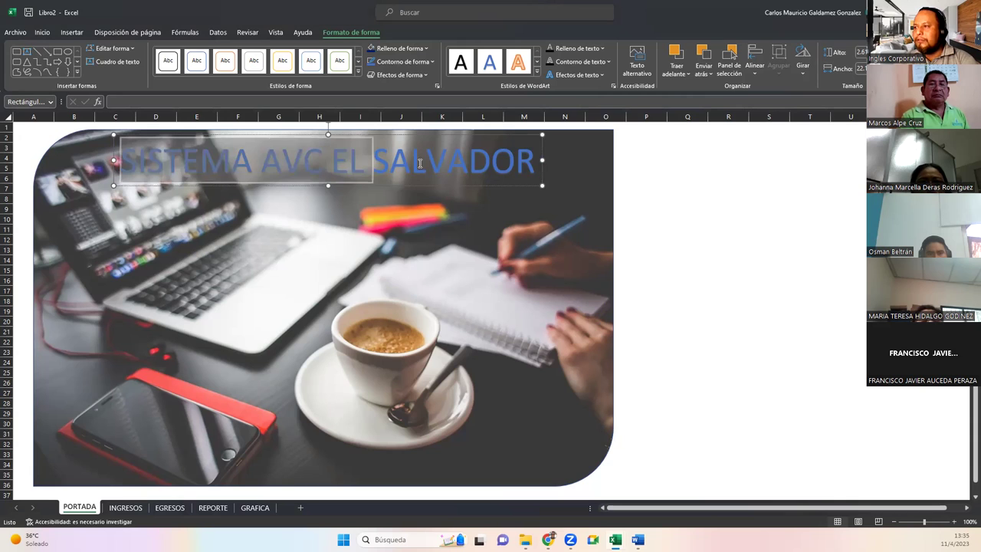
{"action": "left_click", "coordinate": [400, 49]}
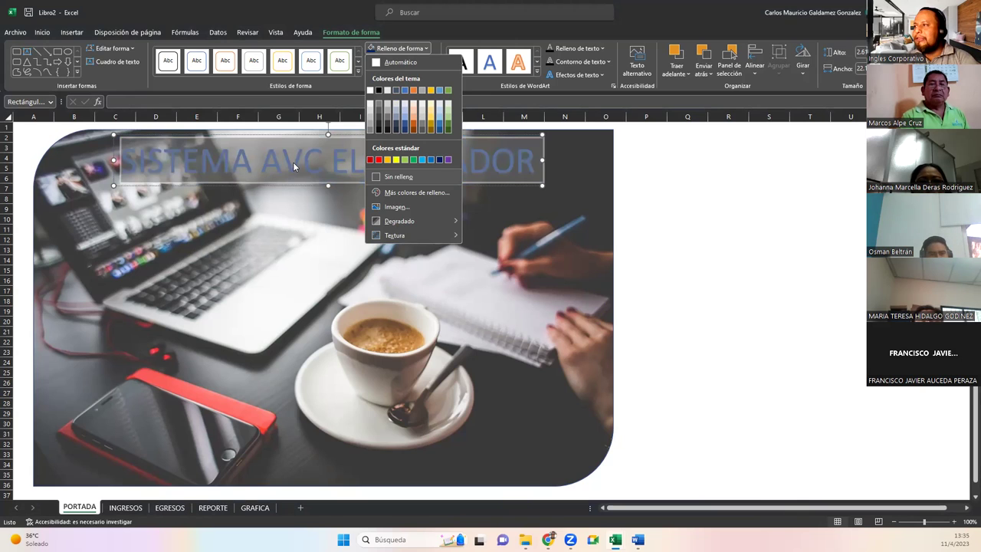
{"action": "left_click", "coordinate": [293, 167]}
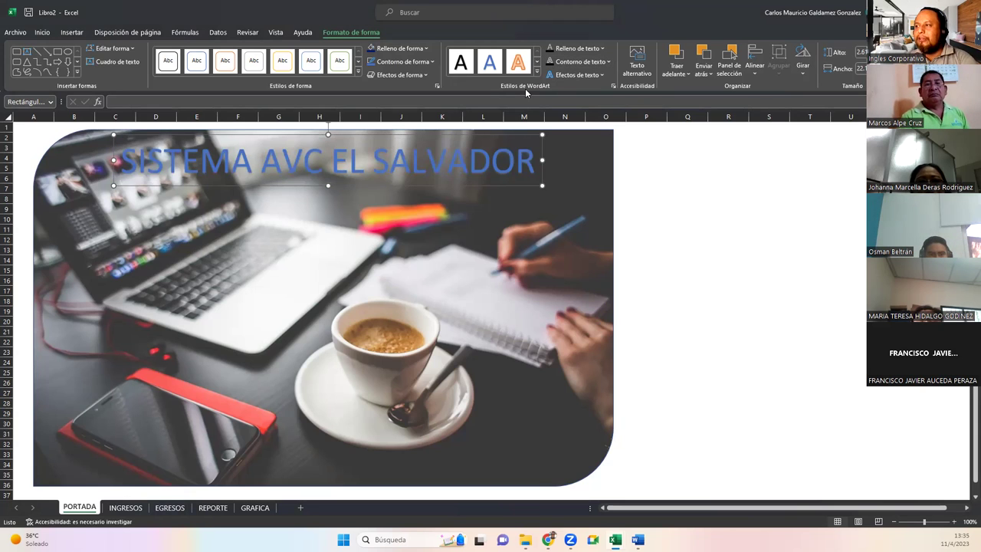
Step: Colour the title letters Azul oscuro with a white text outline
{"action": "left_click", "coordinate": [603, 49]}
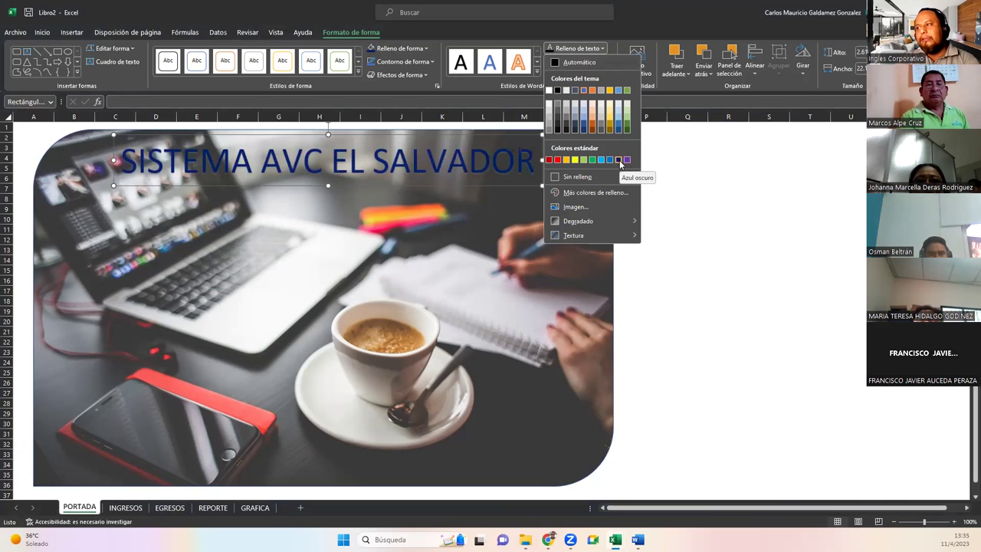
{"action": "left_click", "coordinate": [619, 160]}
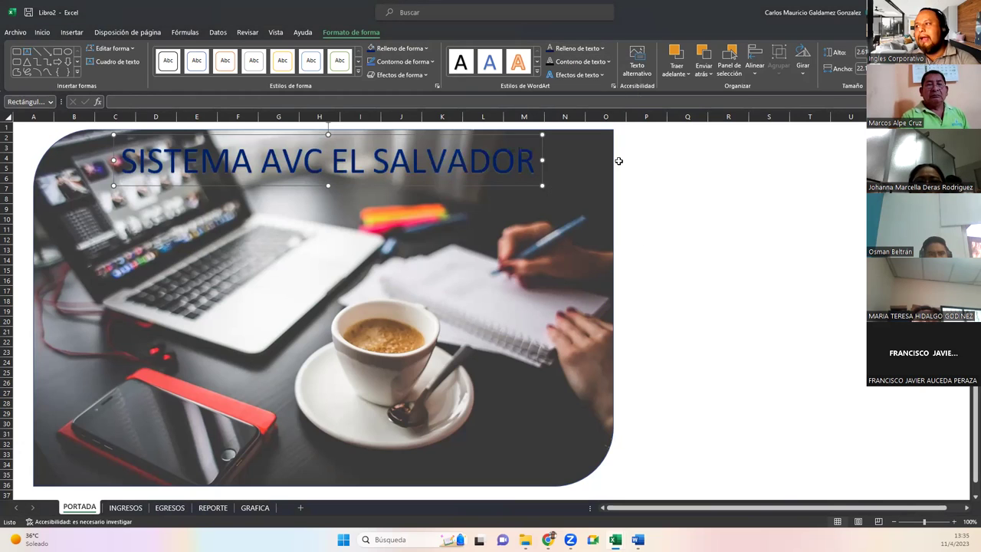
{"action": "left_click", "coordinate": [608, 63]}
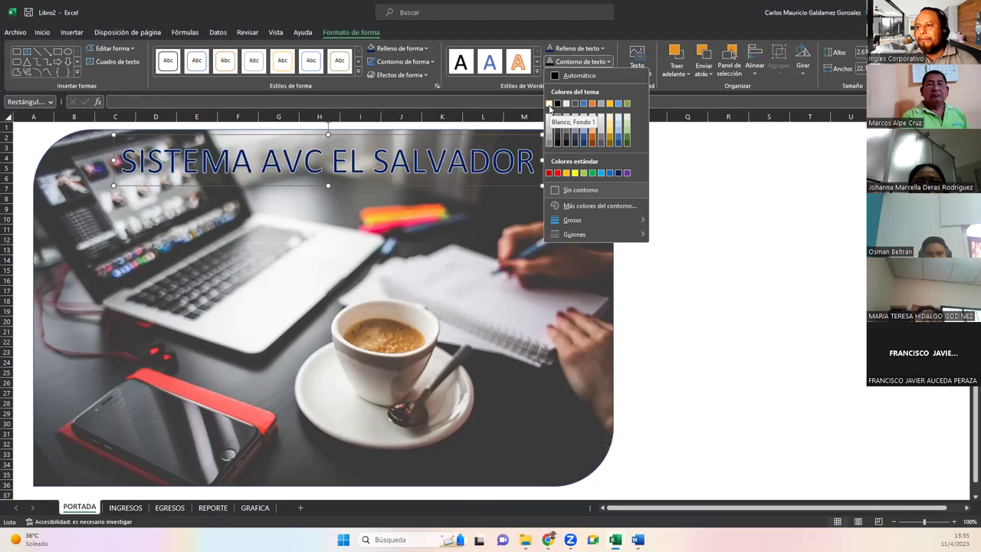
{"action": "left_click", "coordinate": [549, 103]}
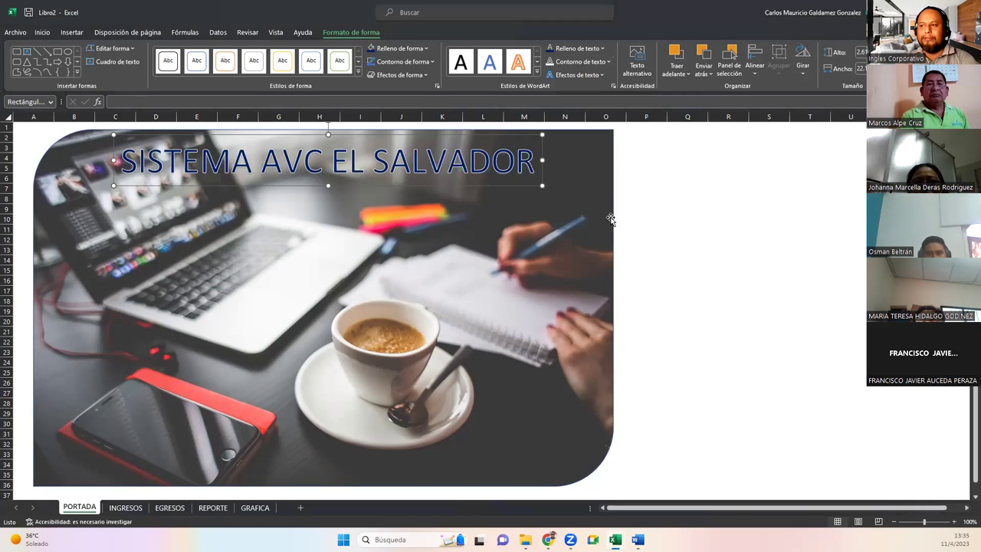
Step: Add a full reflection text effect beneath the title
{"action": "left_click", "coordinate": [570, 77]}
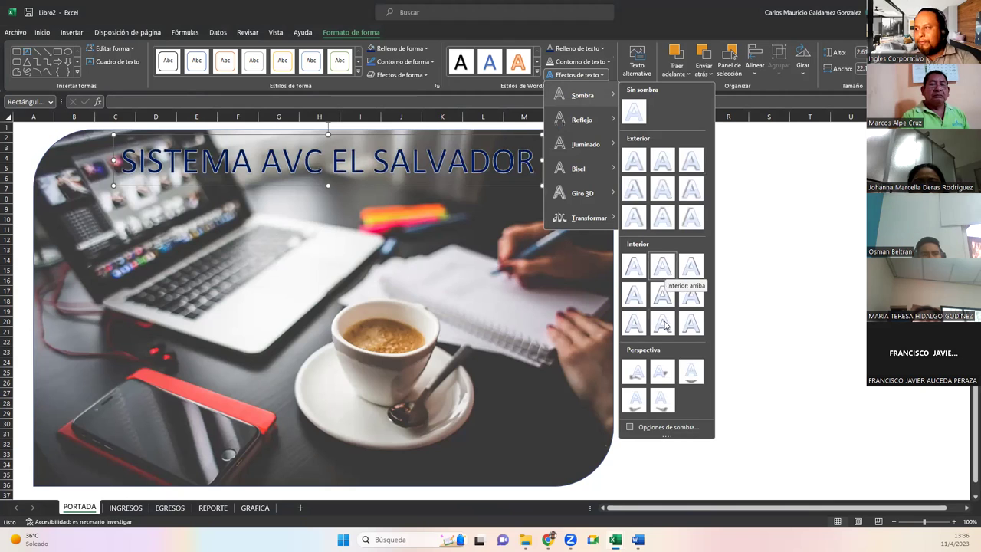
{"action": "mouse_move", "coordinate": [581, 119]}
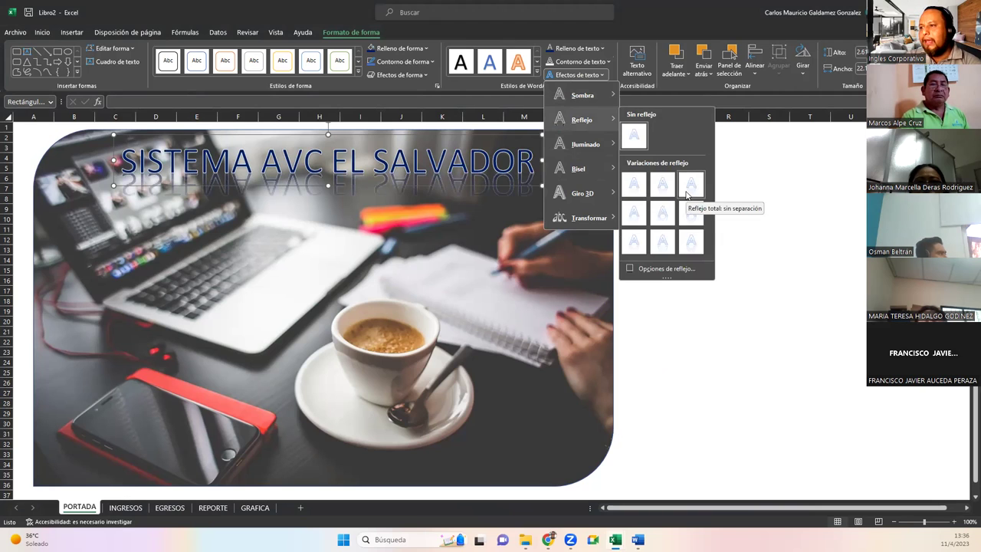
{"action": "left_click", "coordinate": [688, 186]}
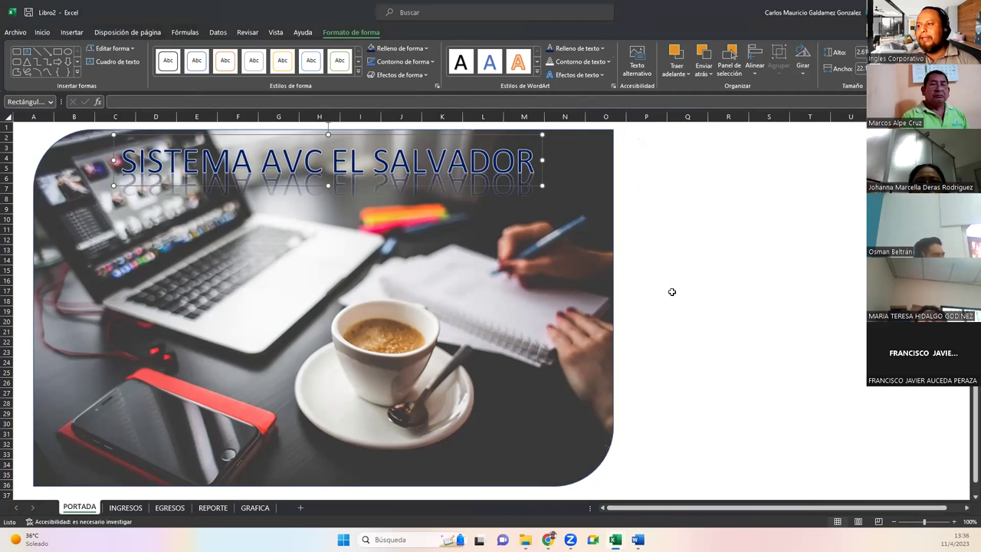
{"action": "left_click", "coordinate": [593, 76]}
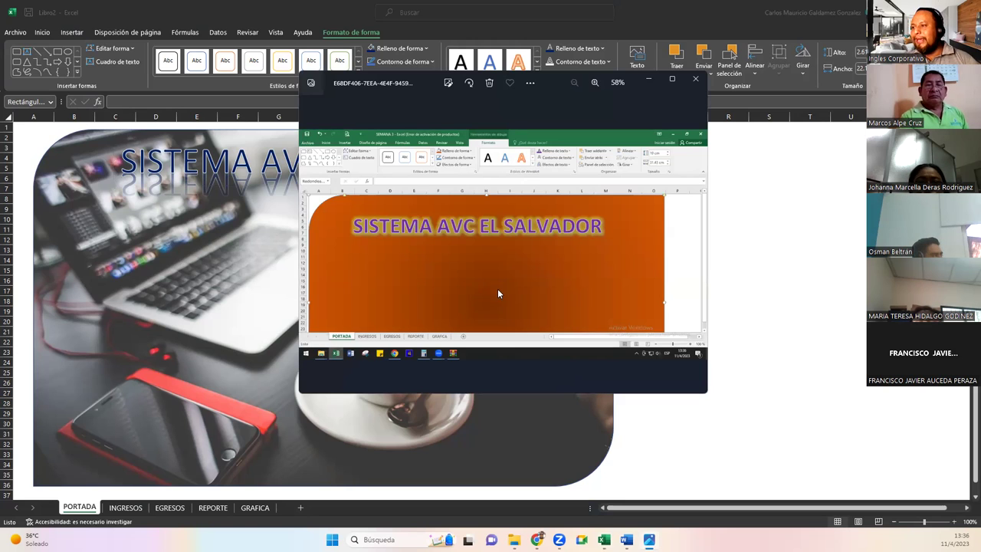
{"action": "left_click", "coordinate": [694, 79]}
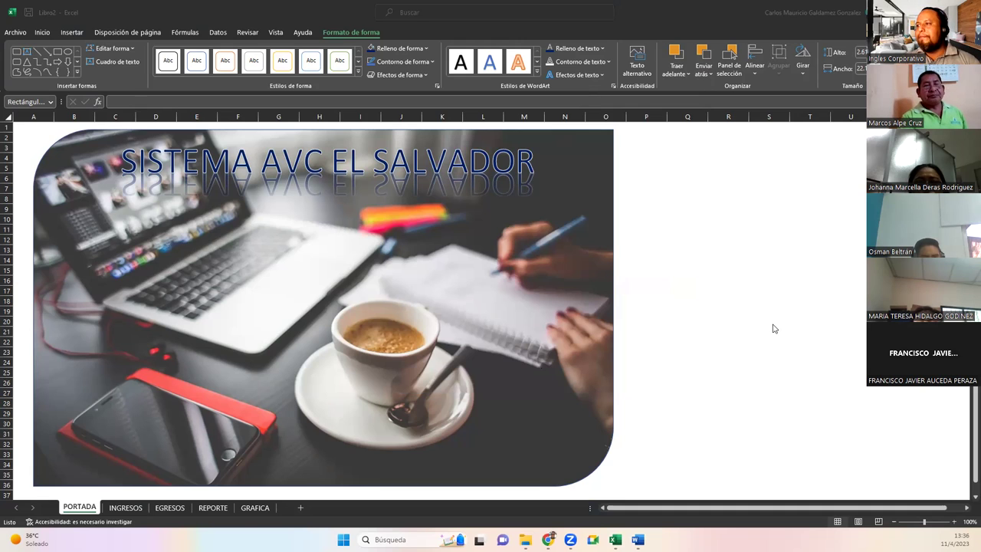
Step: Browse the Insertar > Iconos library and close it without inserting anything
{"action": "left_click", "coordinate": [70, 33]}
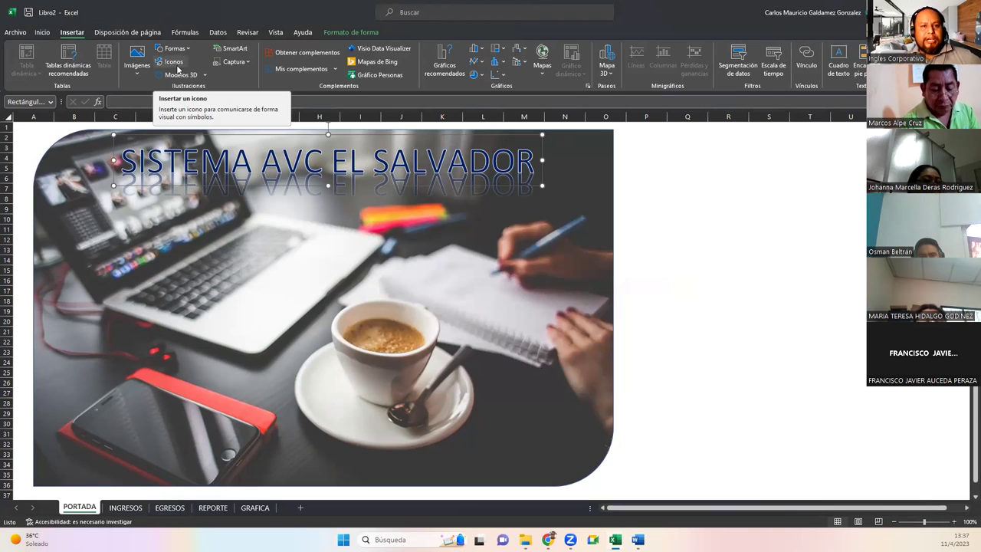
{"action": "left_click", "coordinate": [177, 66]}
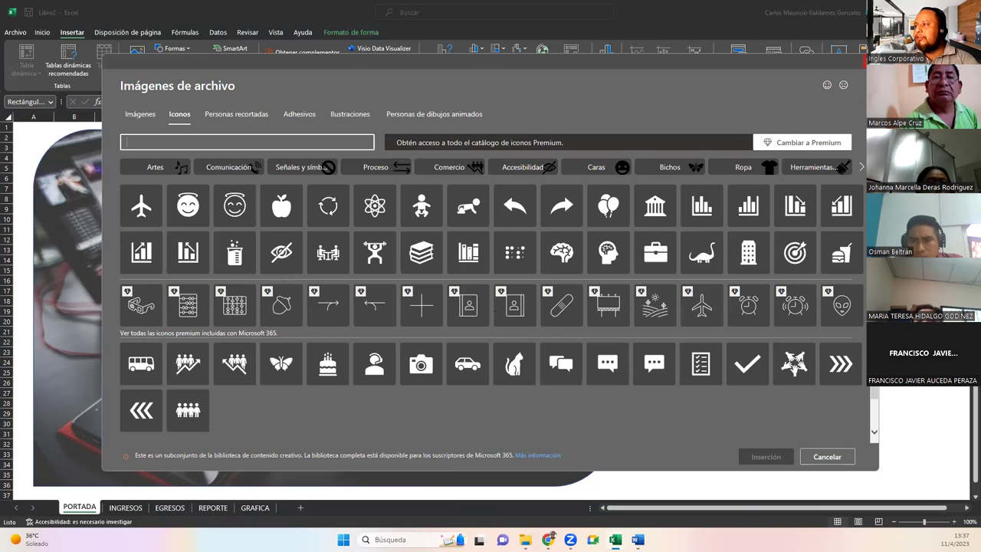
{"action": "key", "text": "Escape"}
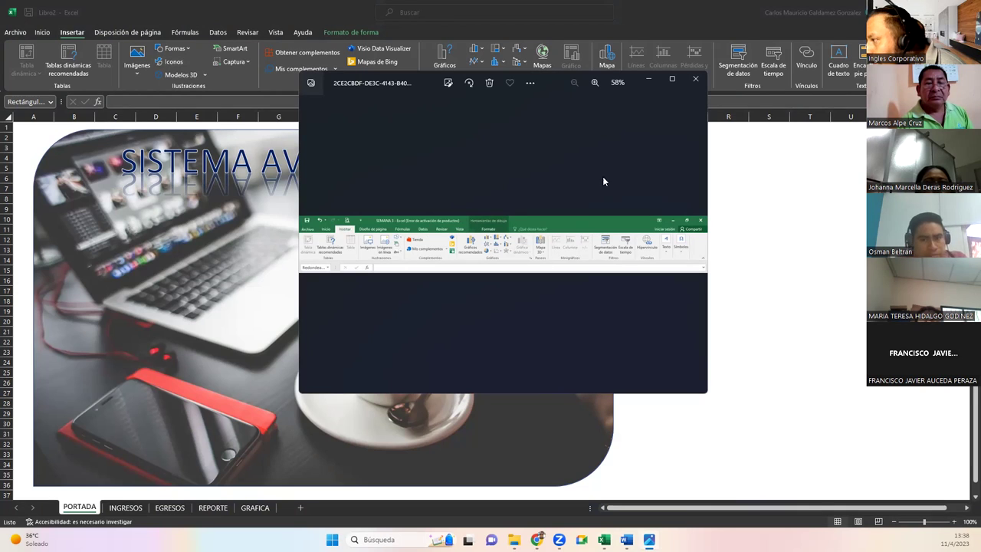
Step: Maximize the reference screenshot in Photos, then close it
{"action": "left_click", "coordinate": [672, 79]}
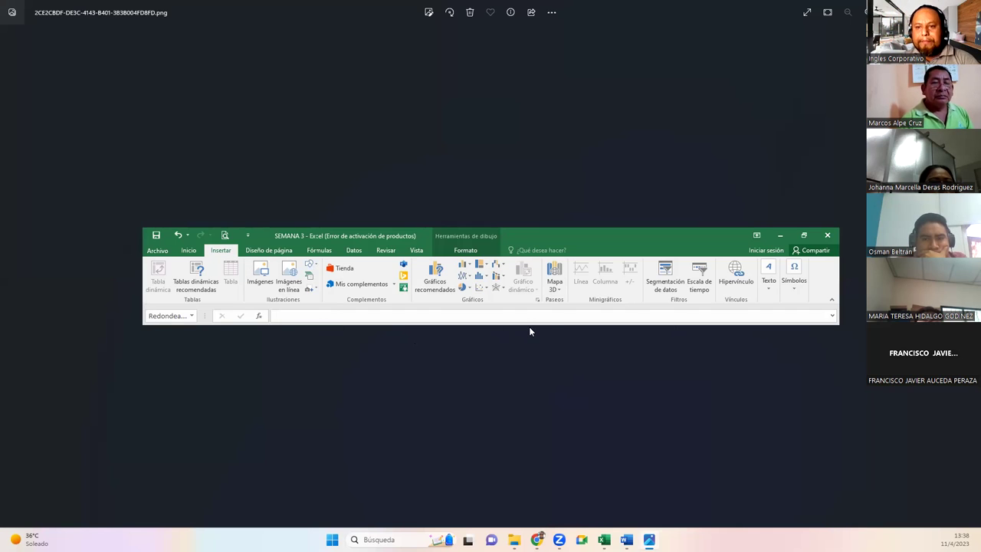
{"action": "left_click", "coordinate": [967, 12]}
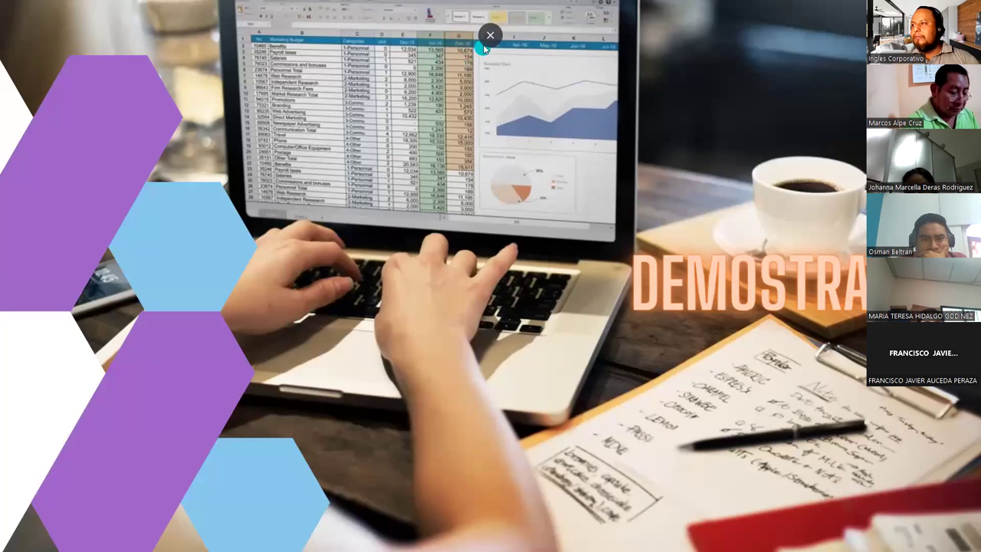
Step: Exit the presentation and search Google for 'ICONOS PROGRAMACION' in a new browser tab
{"action": "left_click", "coordinate": [490, 35]}
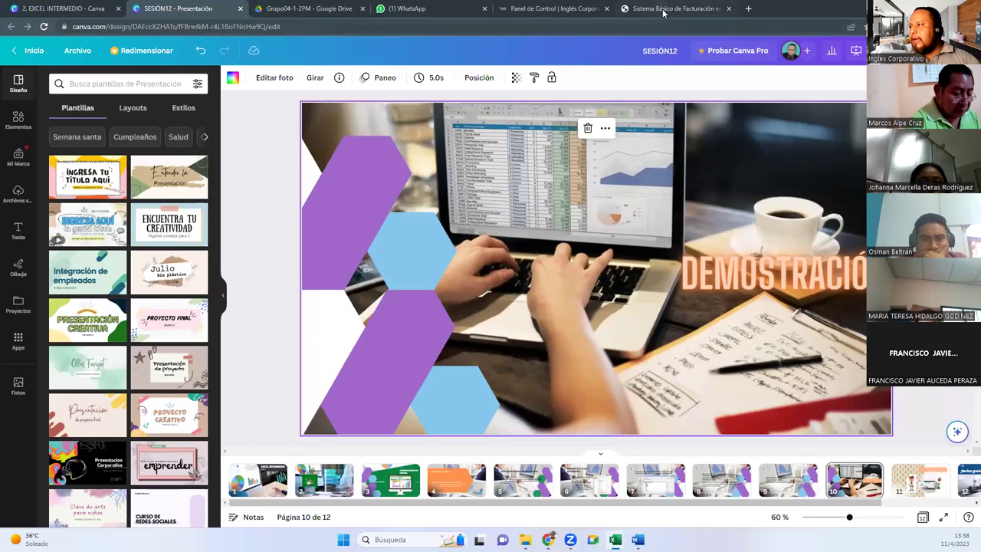
{"action": "left_click", "coordinate": [659, 11]}
{"action": "left_click", "coordinate": [748, 9]}
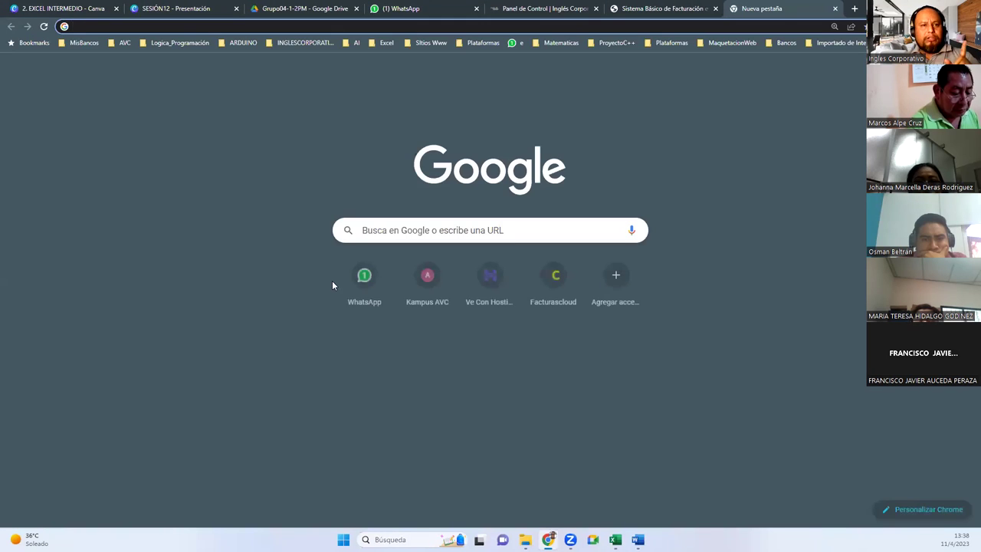
{"action": "left_click", "coordinate": [383, 231]}
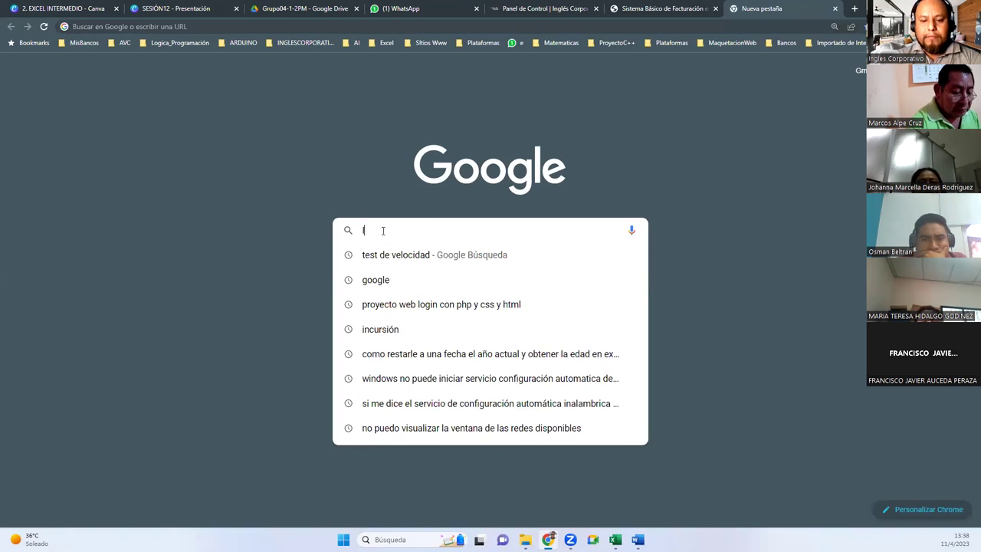
{"action": "type", "text": "ICONOS"}
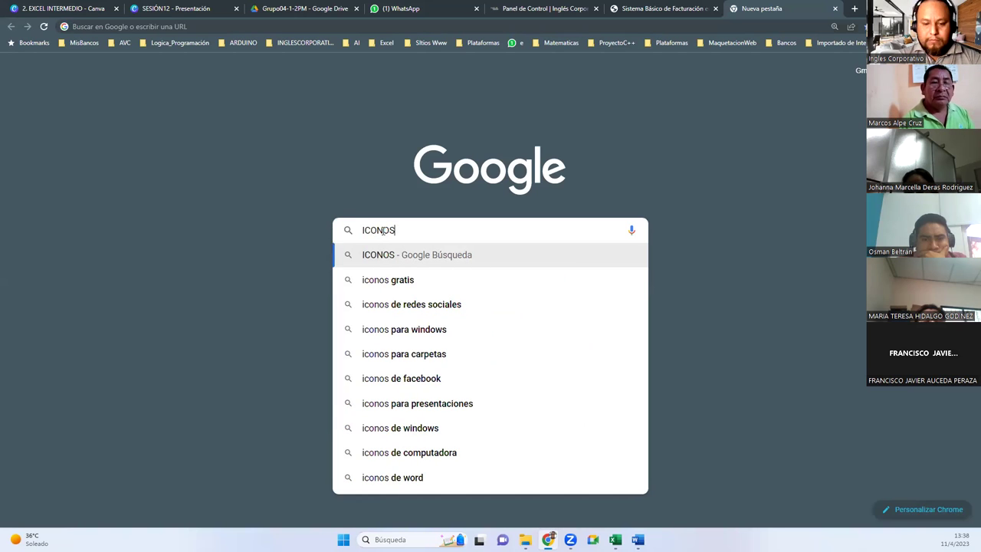
{"action": "key", "text": "Return"}
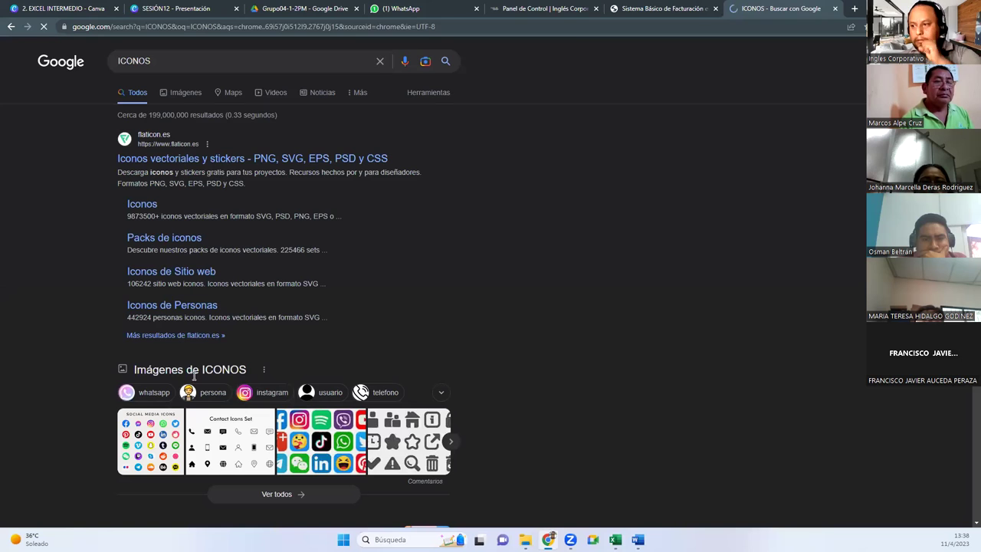
{"action": "left_click", "coordinate": [186, 61]}
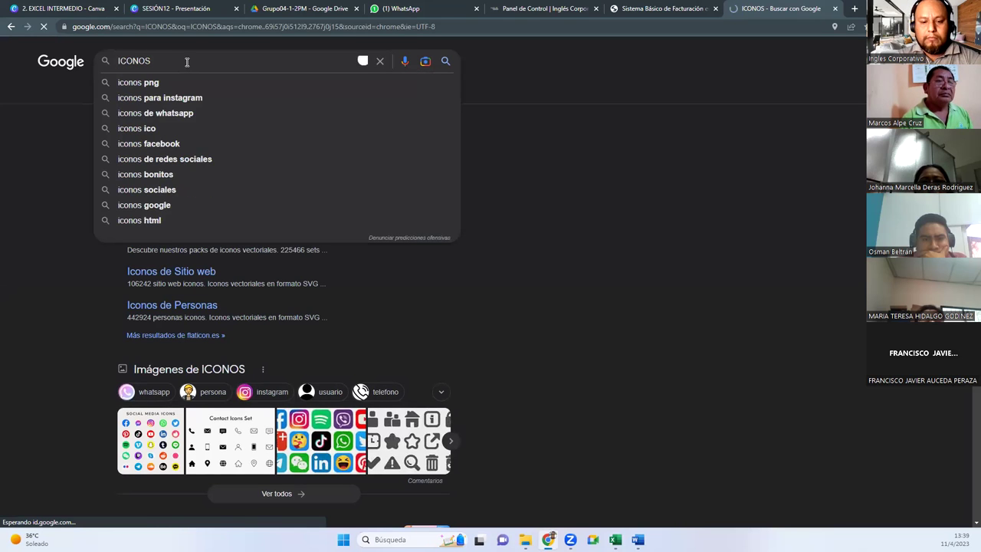
{"action": "type", "text": " PROGRAM"}
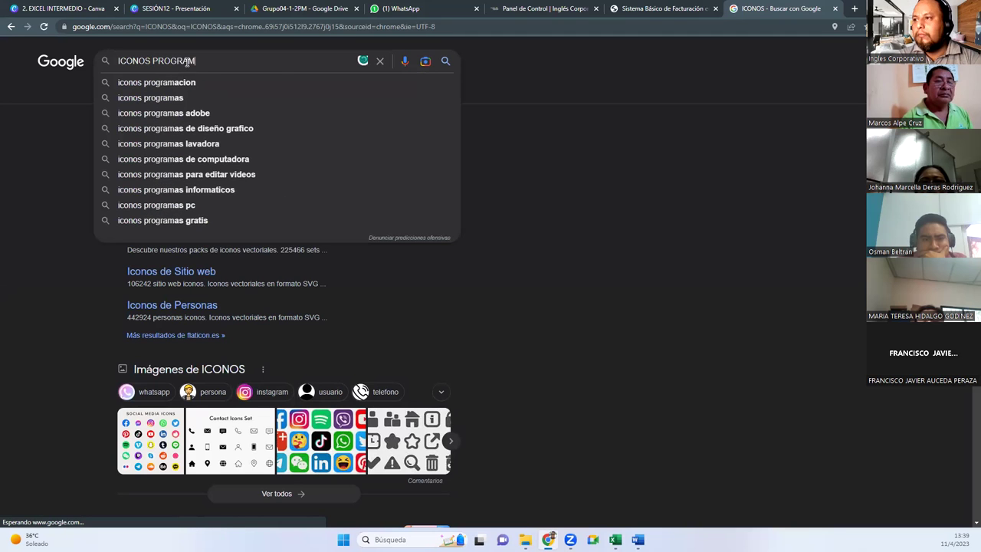
{"action": "type", "text": "ACION"}
{"action": "key", "text": "Return"}
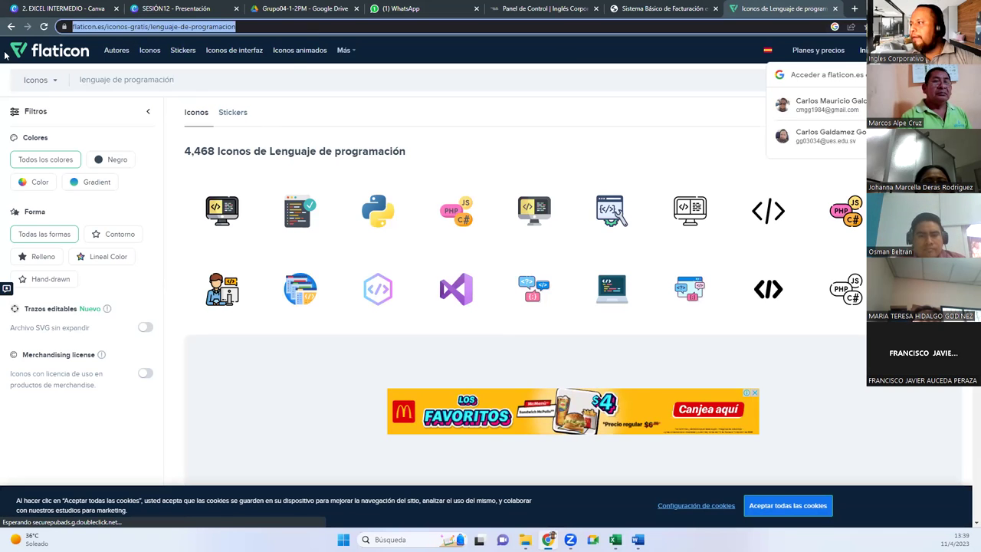
Step: Go to the flaticon.es home page, then switch to the G4-EXI-03-2023 WhatsApp group chat
{"action": "left_click", "coordinate": [64, 55]}
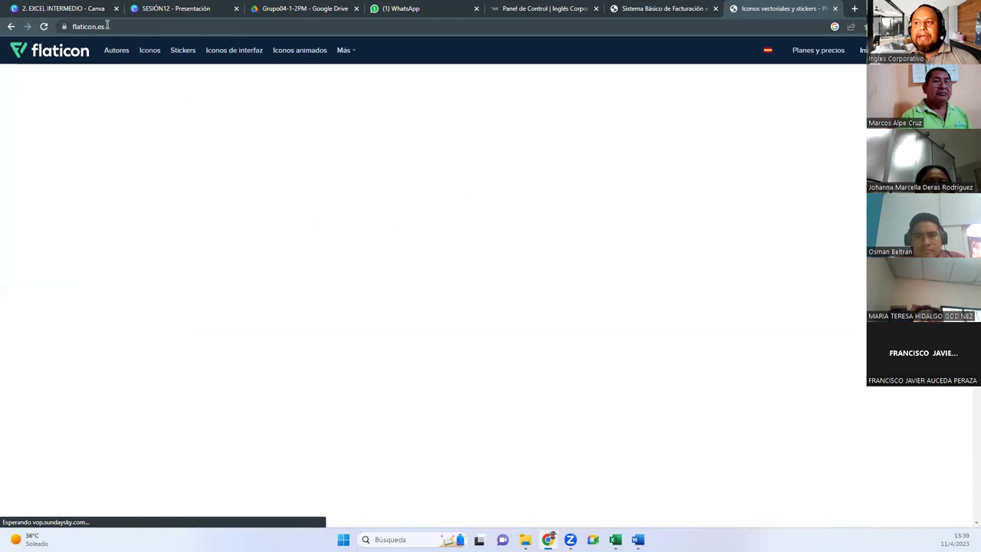
{"action": "left_click", "coordinate": [115, 26]}
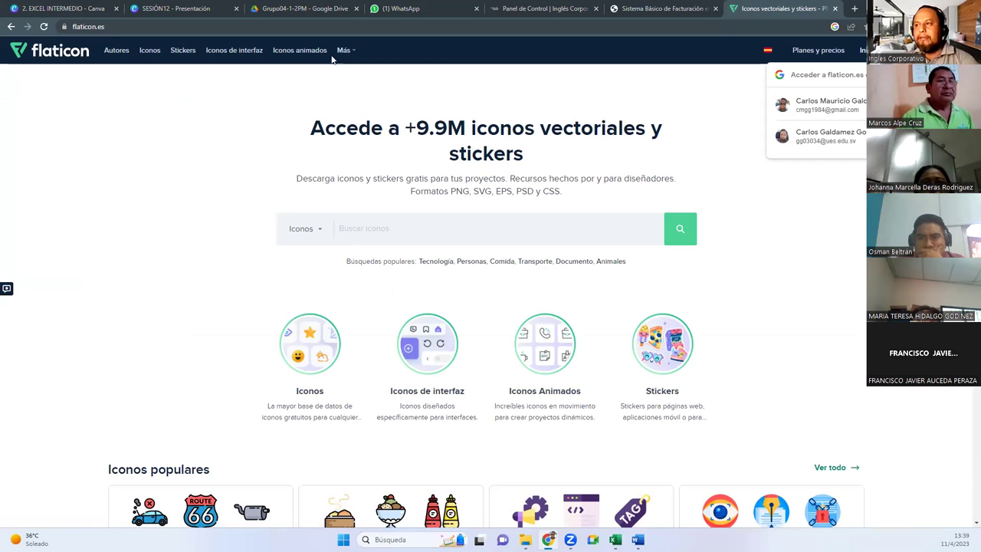
{"action": "left_click", "coordinate": [401, 8]}
Step: Paste and send the flaticon.es link to the group chat, then return to Flaticon's search box
{"action": "scroll", "coordinate": [141, 198], "scroll_direction": "down", "scroll_amount": 3}
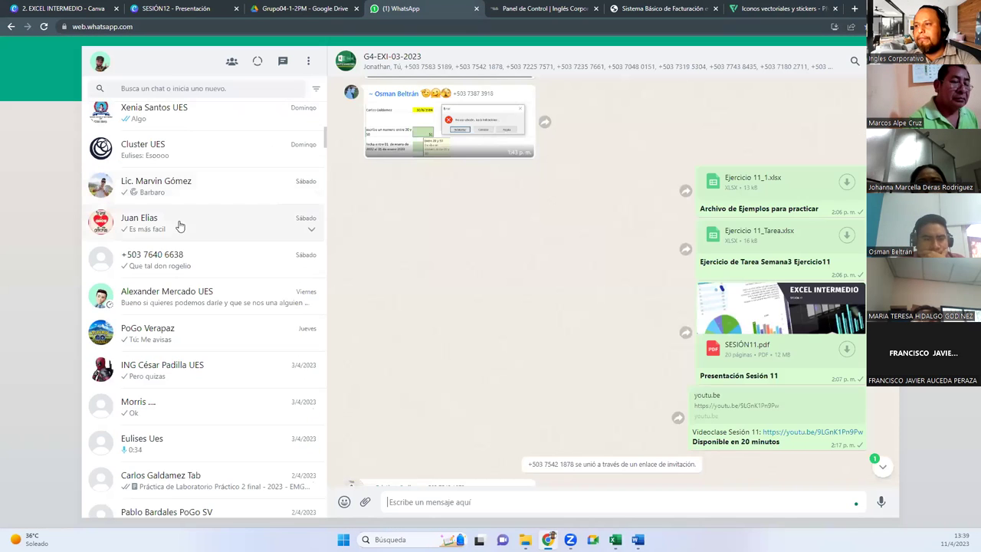
{"action": "type", "text": "https://www.flaticon.es/"}
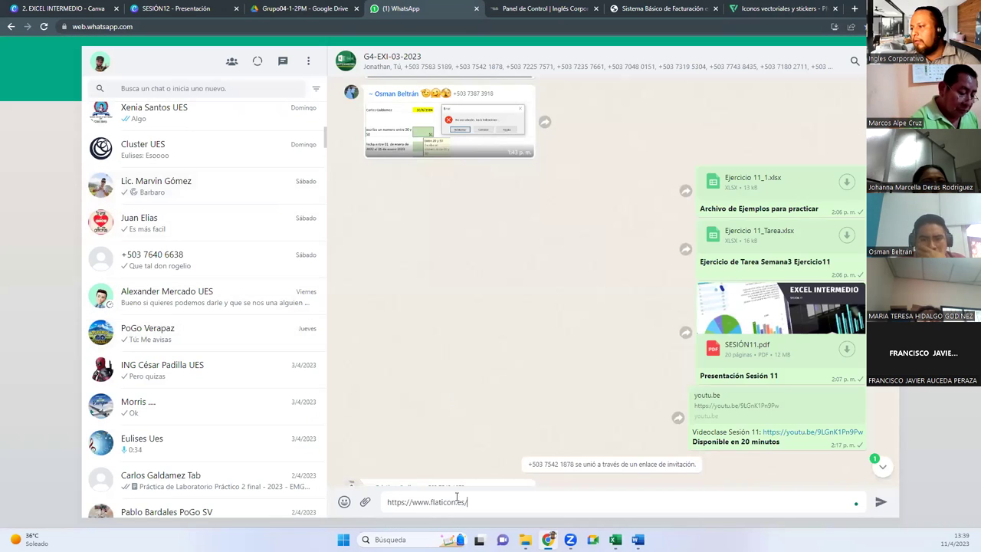
{"action": "scroll", "coordinate": [520, 344], "scroll_direction": "up", "scroll_amount": 5}
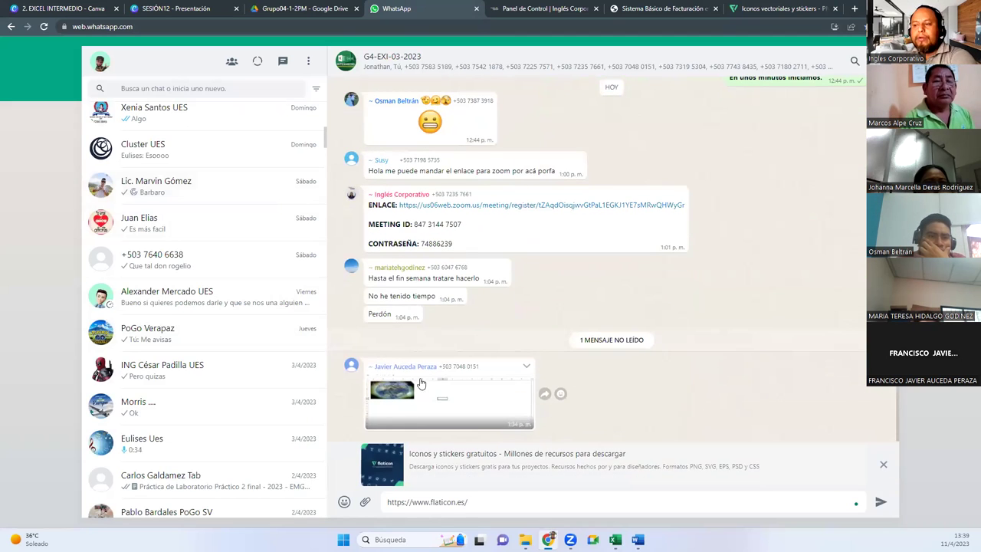
{"action": "key", "text": "Return"}
{"action": "scroll", "coordinate": [258, 311], "scroll_direction": "up", "scroll_amount": 3}
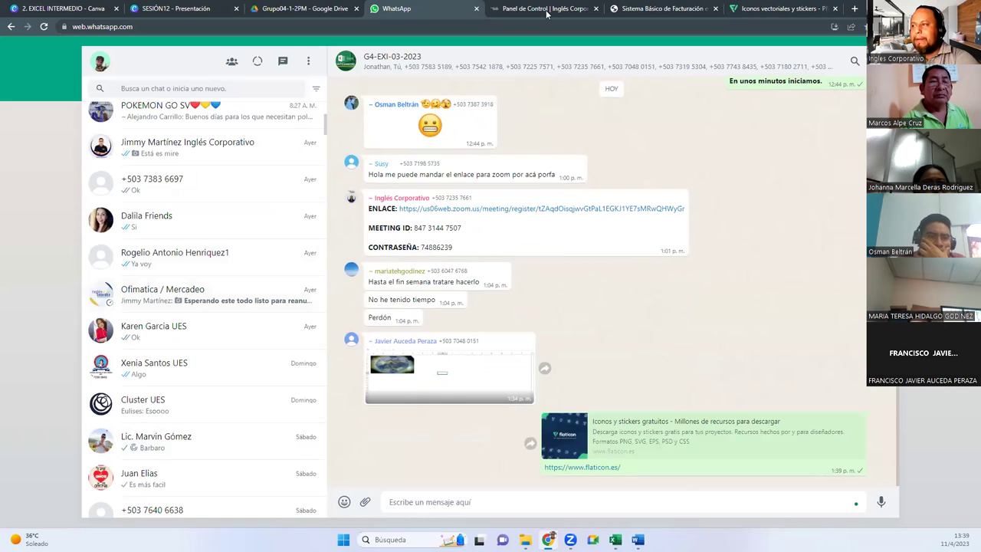
{"action": "left_click", "coordinate": [546, 9]}
{"action": "left_click", "coordinate": [757, 8]}
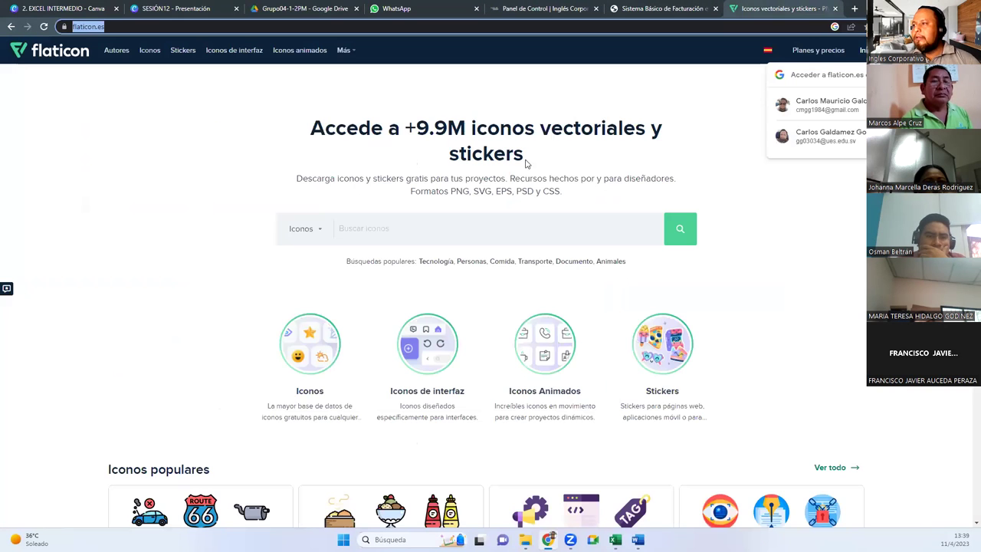
{"action": "left_click", "coordinate": [375, 231]}
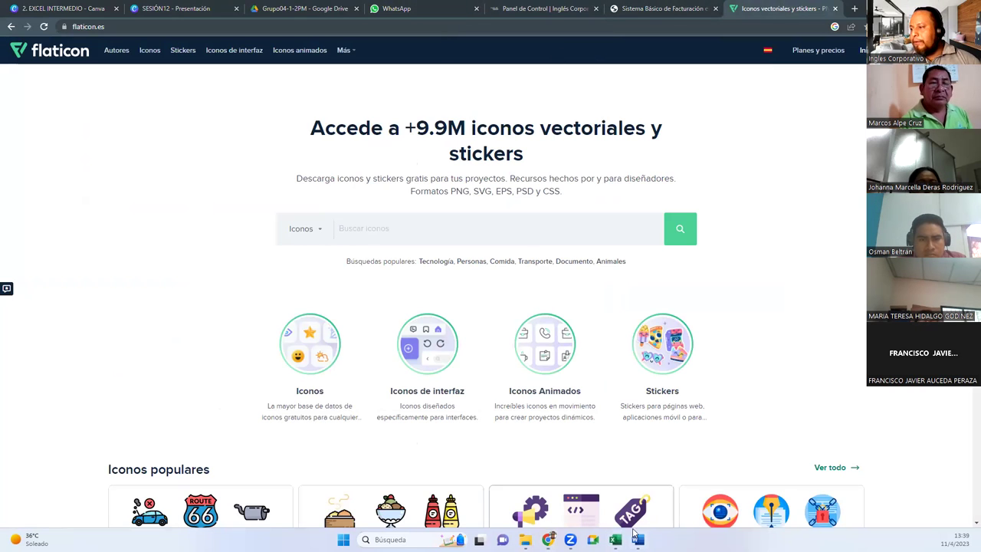
Step: Check the INGRESOS, EGRESOS, REPORTE and GRAFICA sheets in Libro2, then return to PORTADA and Chrome
{"action": "mouse_move", "coordinate": [615, 539]}
{"action": "left_click", "coordinate": [699, 509]}
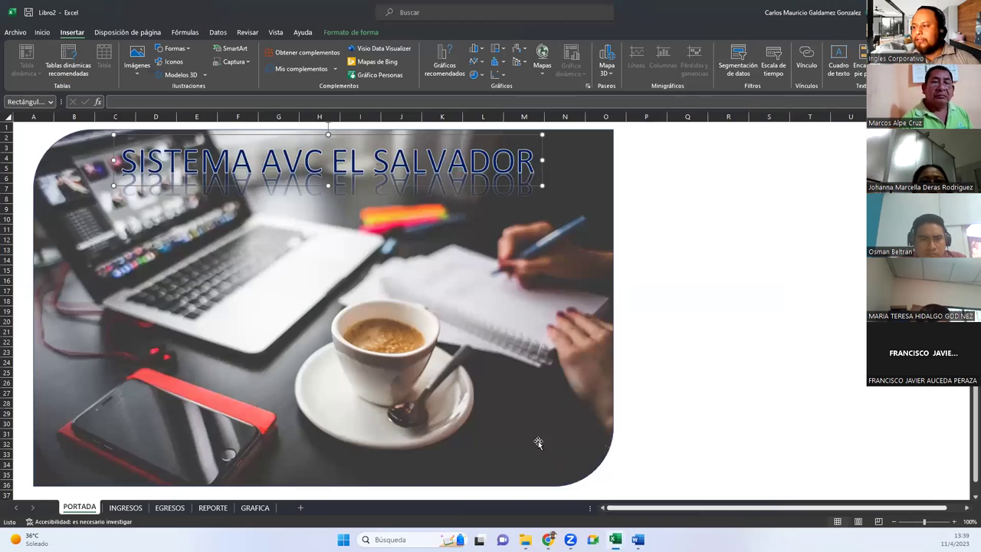
{"action": "left_click", "coordinate": [125, 507]}
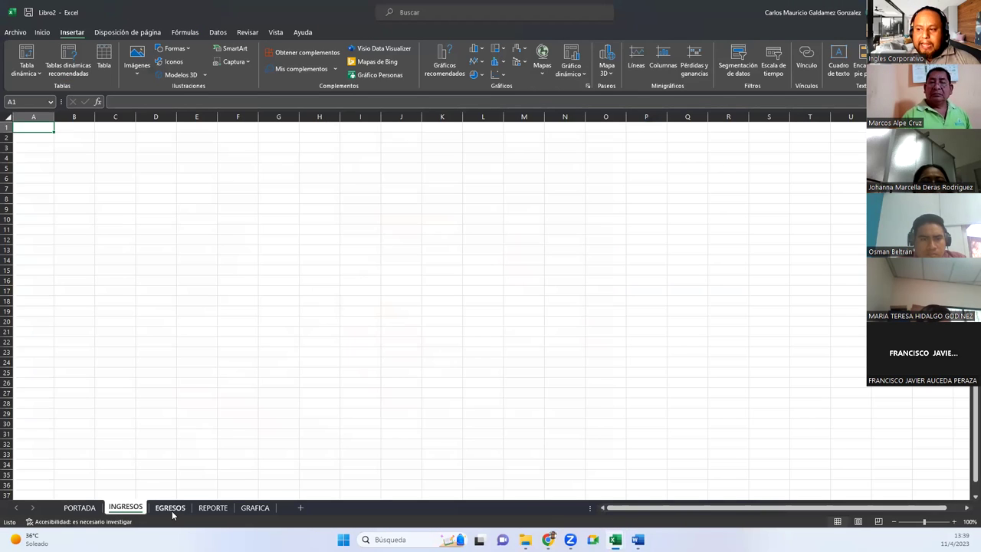
{"action": "left_click", "coordinate": [170, 507]}
{"action": "left_click", "coordinate": [213, 507]}
{"action": "left_click", "coordinate": [255, 507]}
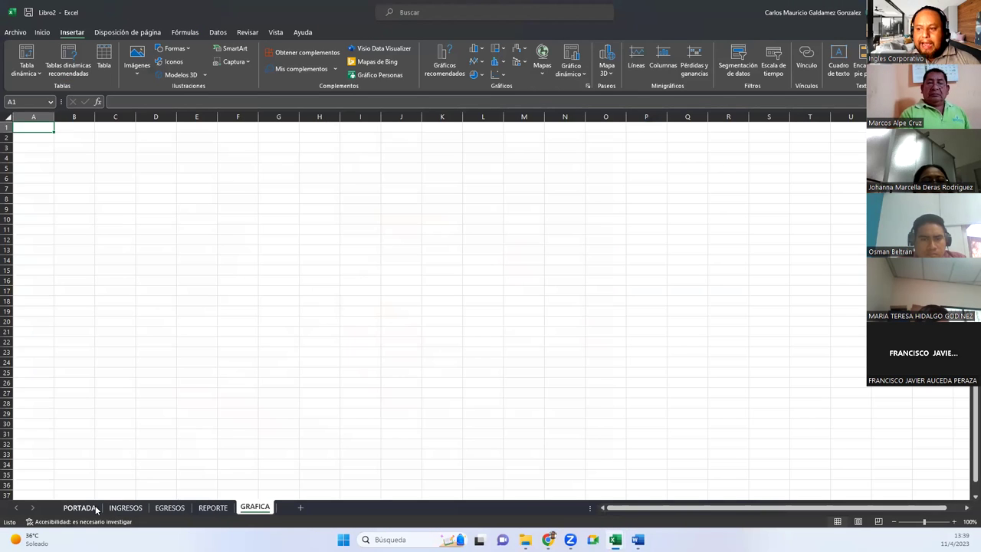
{"action": "left_click", "coordinate": [80, 507]}
{"action": "key", "text": "alt+Tab"}
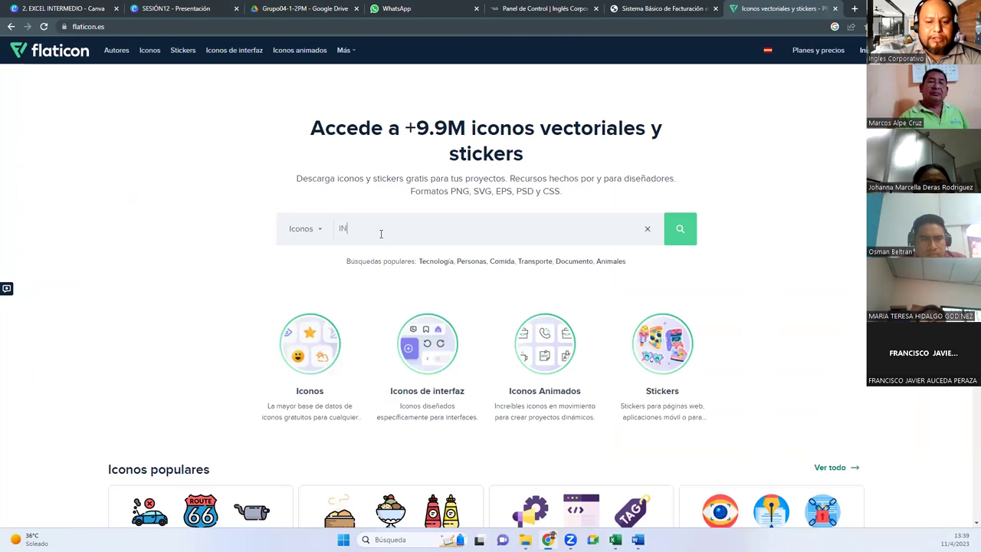
Step: Search Flaticon for INGRESOS and download the first icon free as dinero.png
{"action": "key", "text": "Return"}
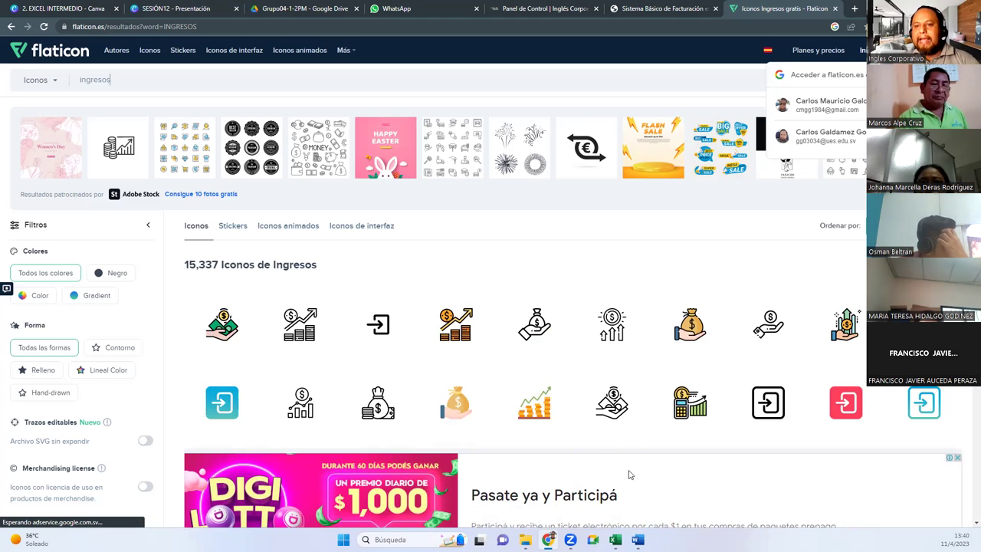
{"action": "mouse_move", "coordinate": [221, 323]}
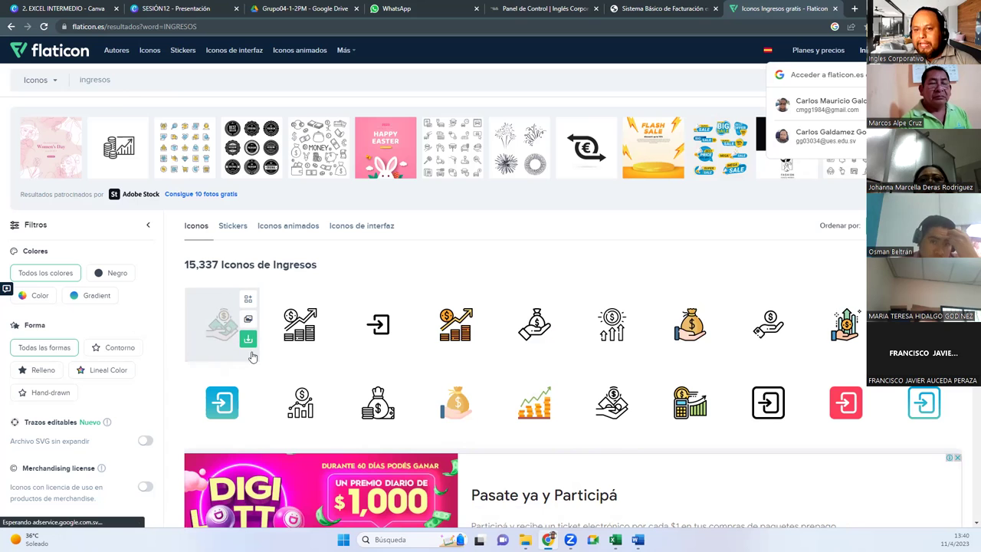
{"action": "left_click", "coordinate": [248, 340]}
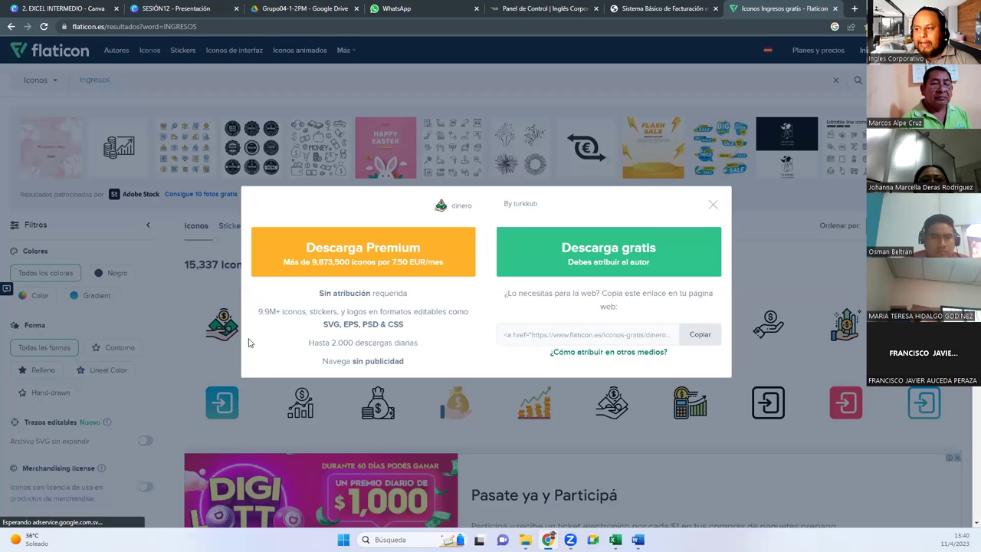
{"action": "left_click", "coordinate": [585, 266]}
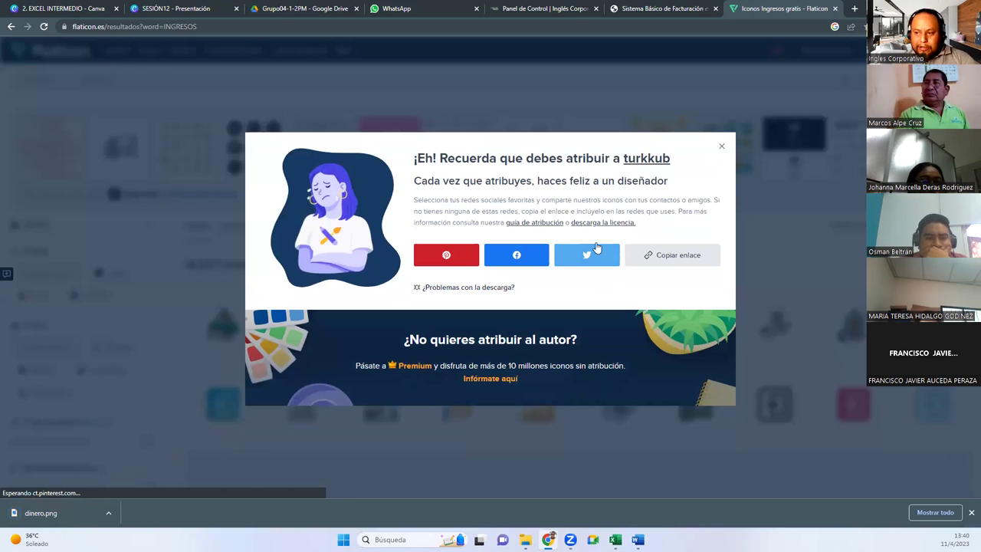
{"action": "left_click", "coordinate": [721, 146]}
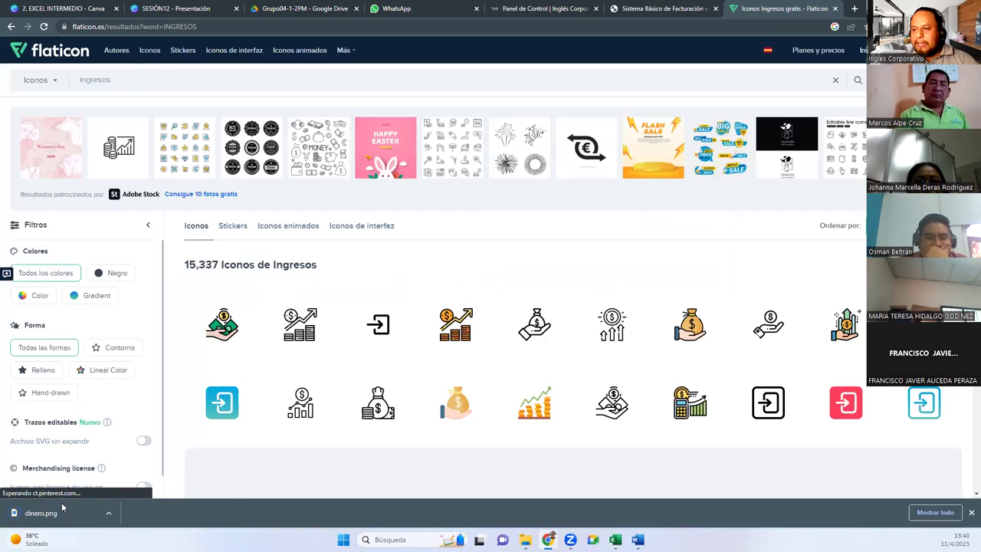
{"action": "left_click", "coordinate": [140, 82]}
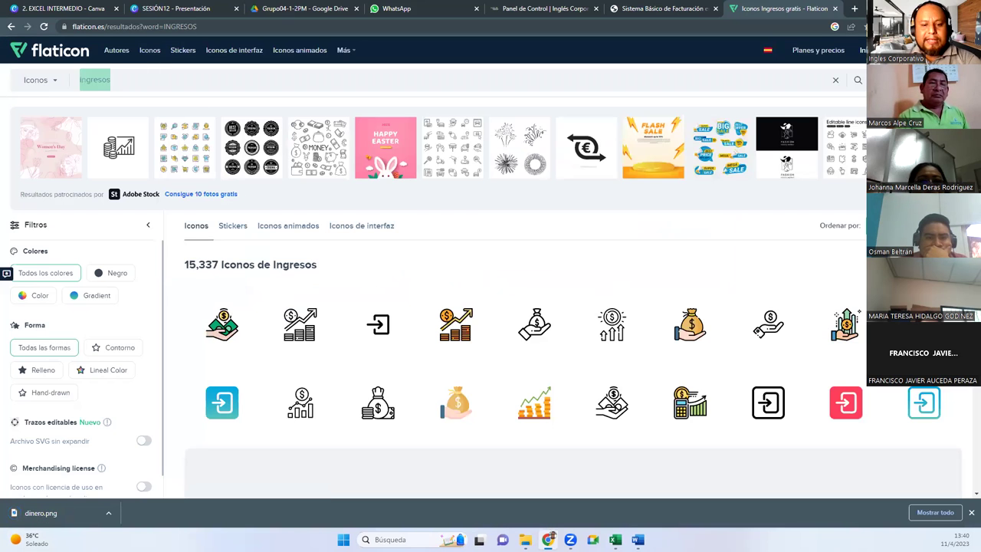
Step: Search for EGRESOS and download the first Gastos icon free as gastos.png
{"action": "type", "text": "EG"}
{"action": "key", "text": "Return"}
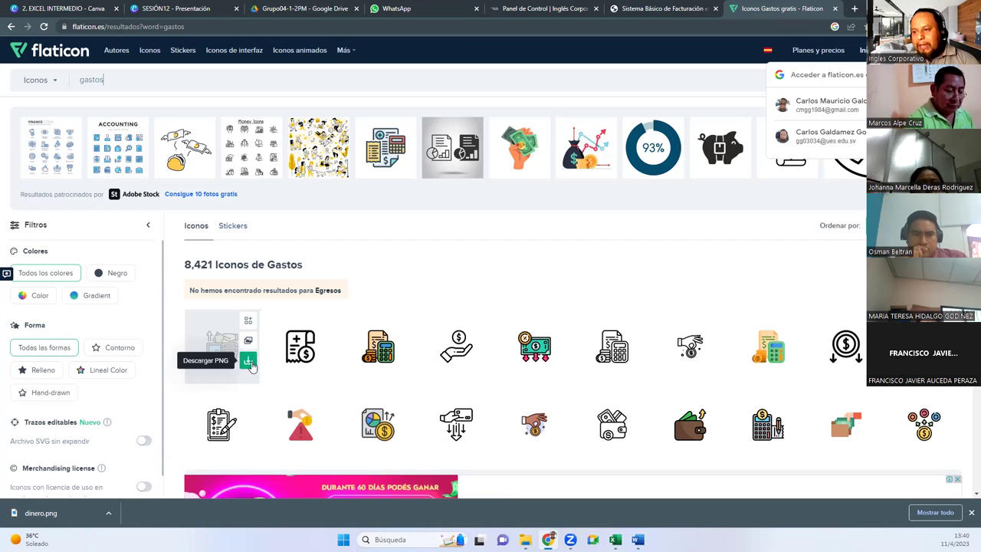
{"action": "left_click", "coordinate": [251, 366]}
{"action": "left_click", "coordinate": [619, 240]}
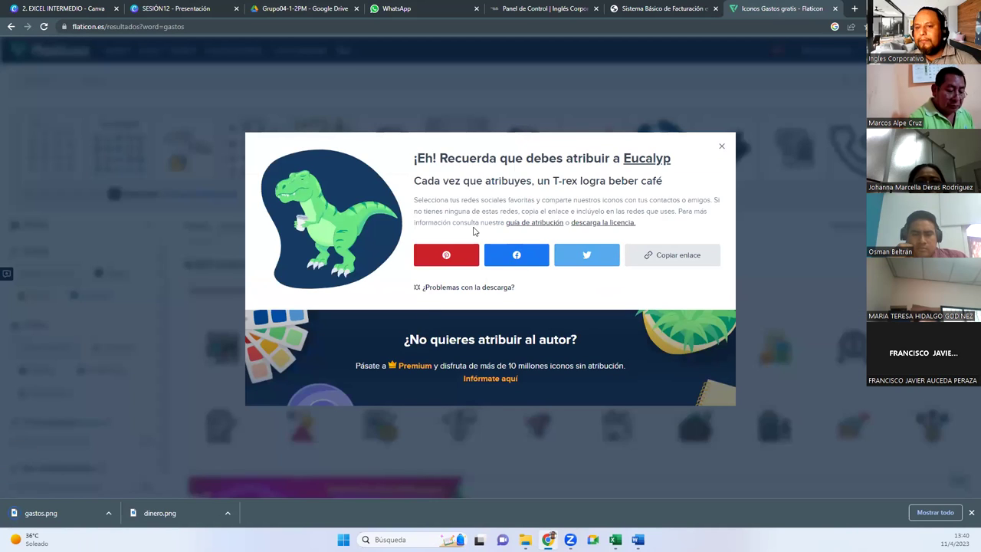
{"action": "left_click_drag", "start_coordinate": [52, 521], "coordinate": [116, 305]}
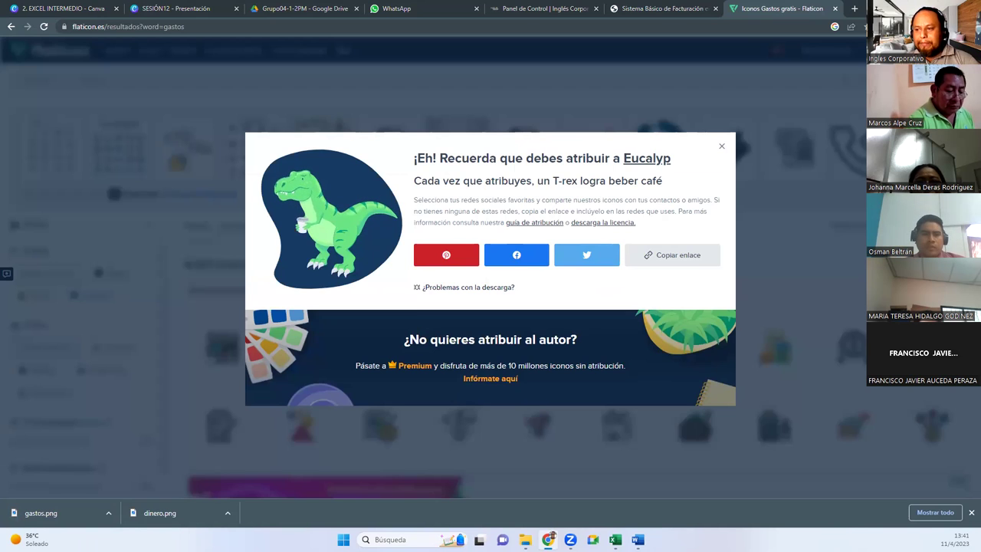
{"action": "left_click_drag", "start_coordinate": [172, 515], "coordinate": [15, 392]}
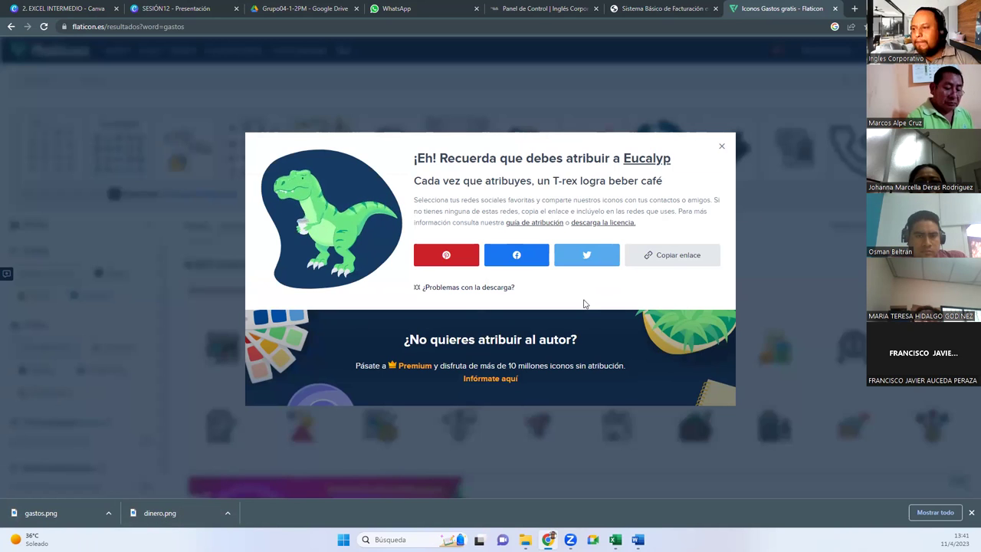
{"action": "left_click", "coordinate": [720, 149]}
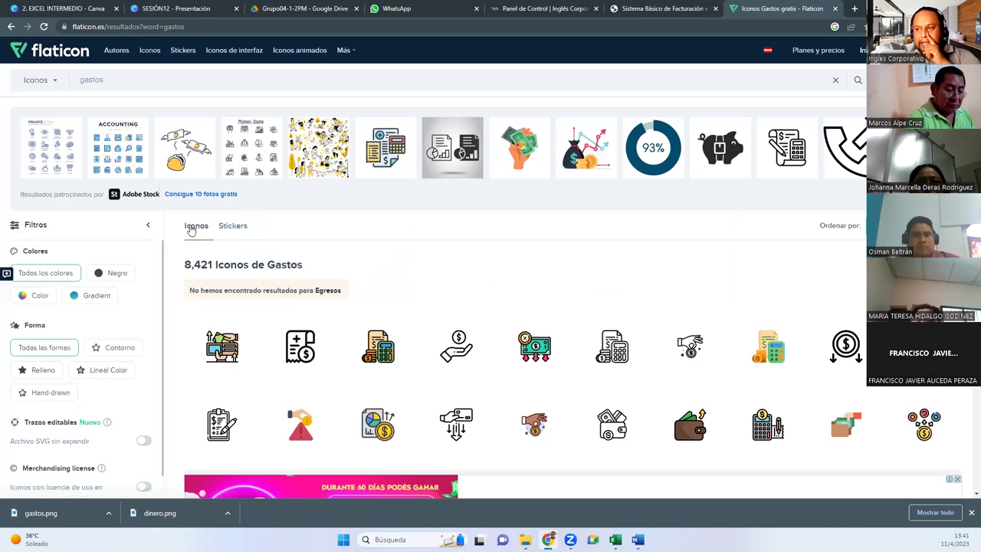
Step: Search Flaticon for REPORTE and download the first business report icon as a free PNG
{"action": "double_click", "coordinate": [91, 80]}
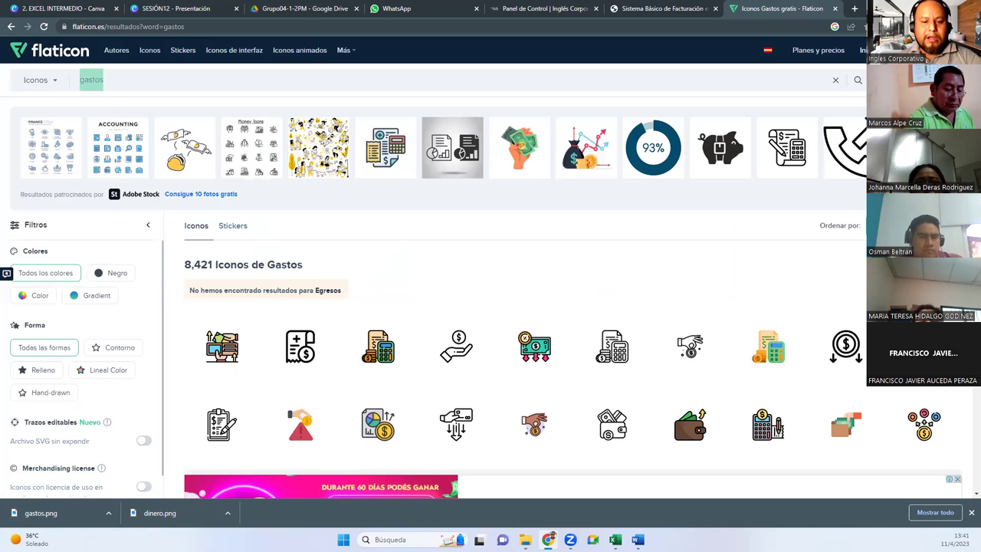
{"action": "key", "text": "BackSpace"}
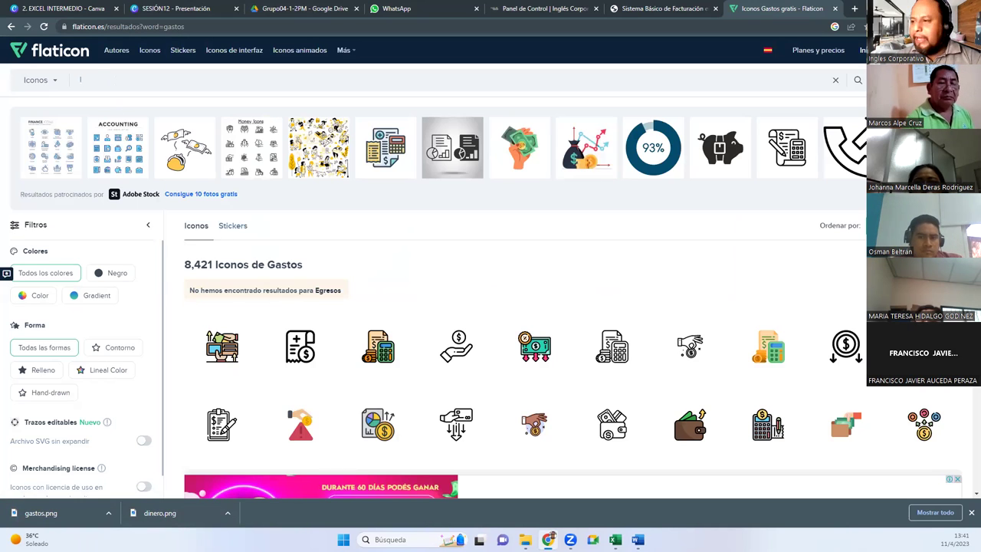
{"action": "mouse_move", "coordinate": [615, 539]}
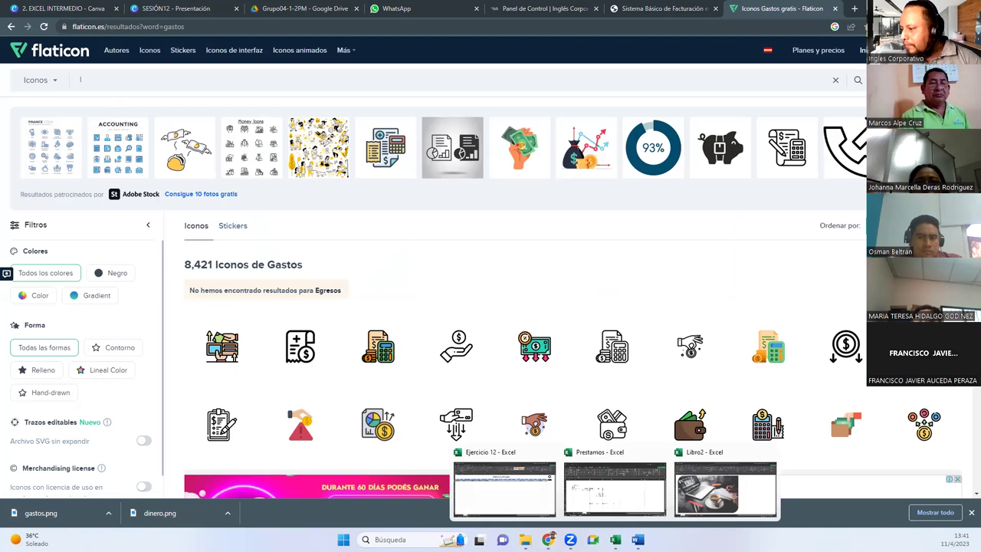
{"action": "left_click", "coordinate": [706, 497]}
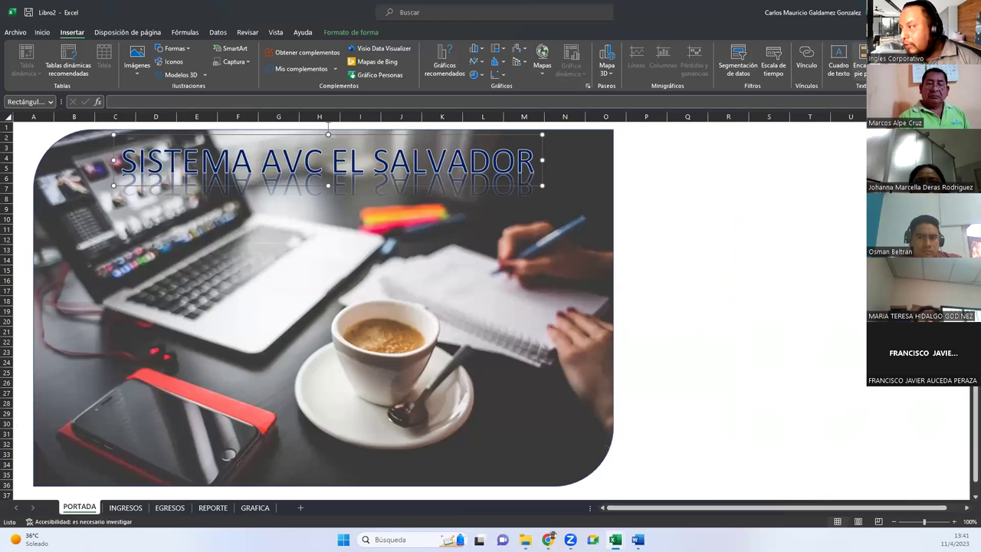
{"action": "key", "text": "alt+Tab"}
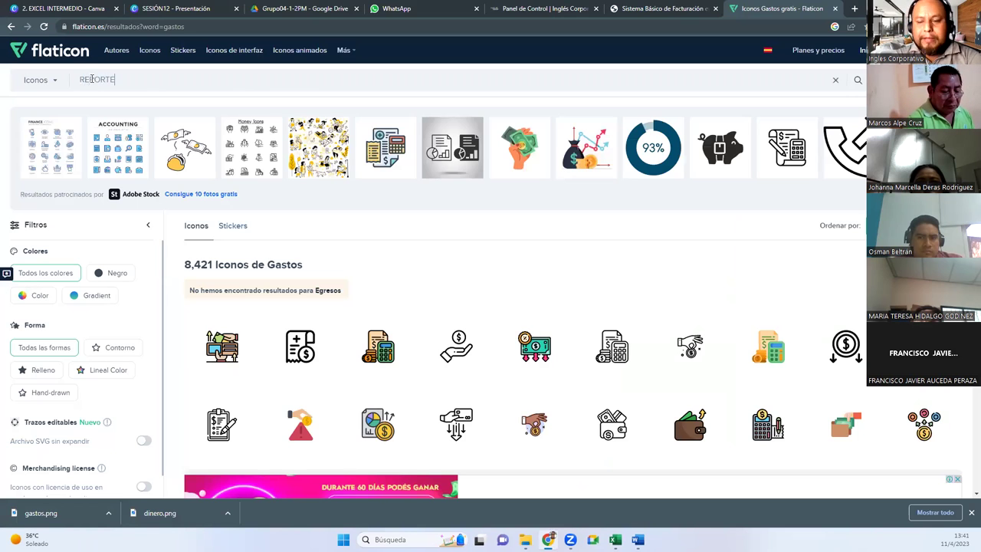
{"action": "key", "text": "Return"}
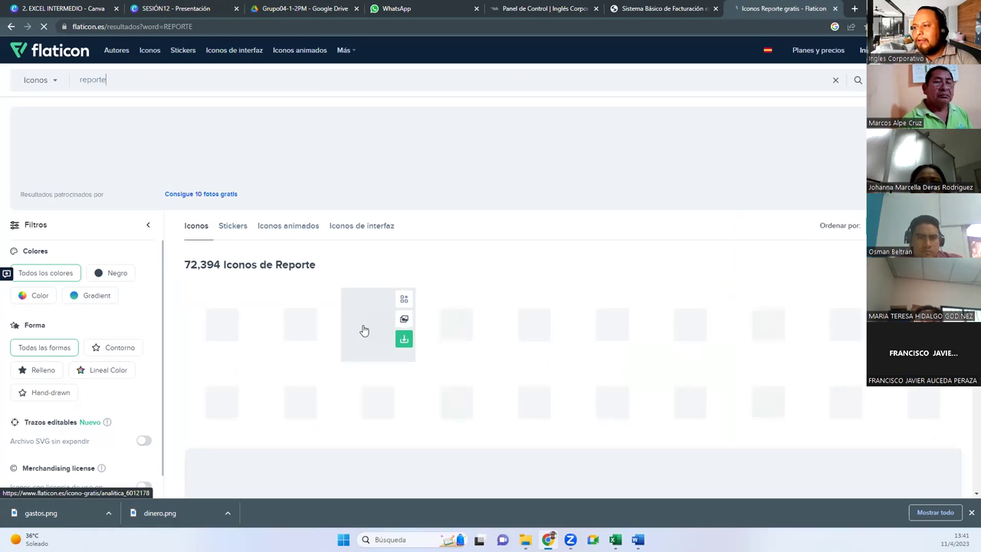
{"action": "left_click", "coordinate": [247, 340]}
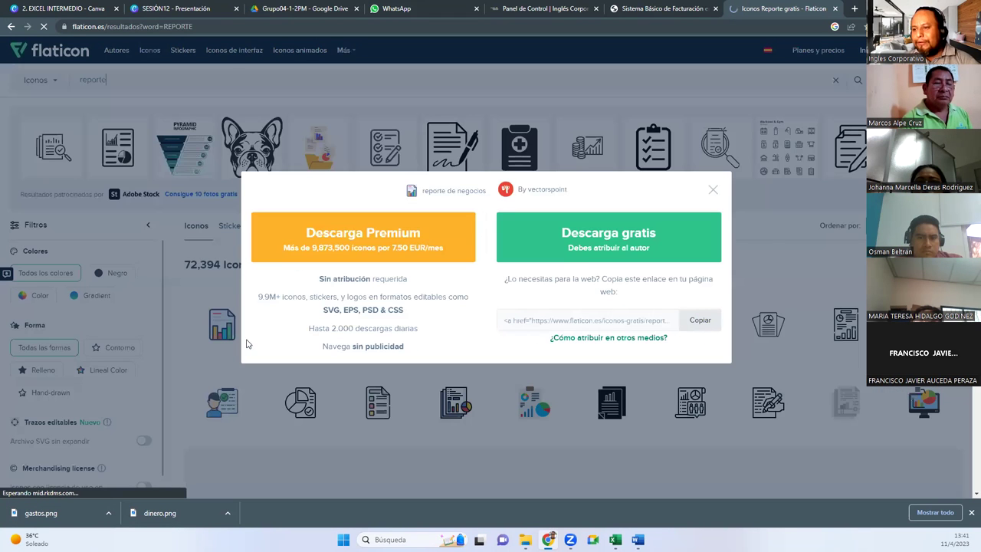
{"action": "left_click", "coordinate": [583, 261]}
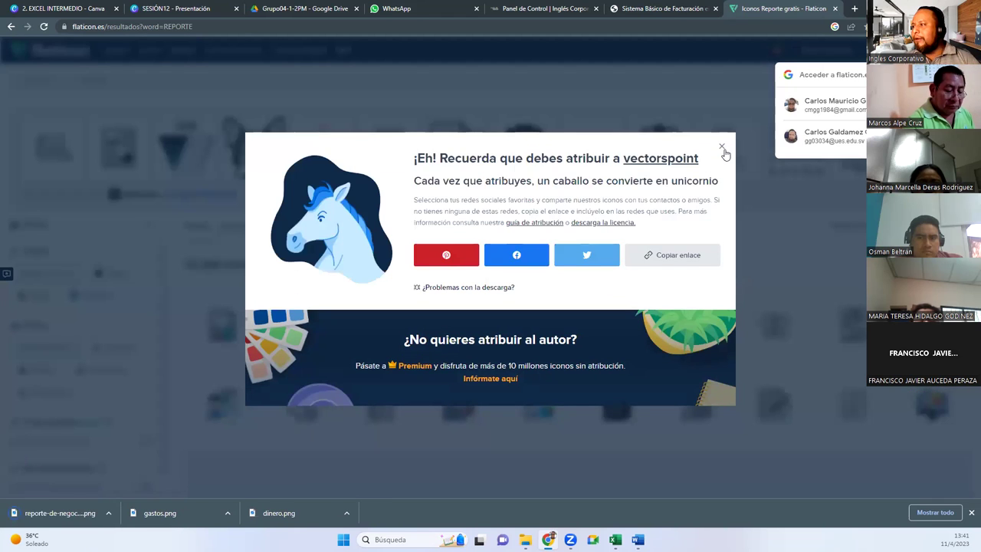
{"action": "left_click", "coordinate": [164, 444]}
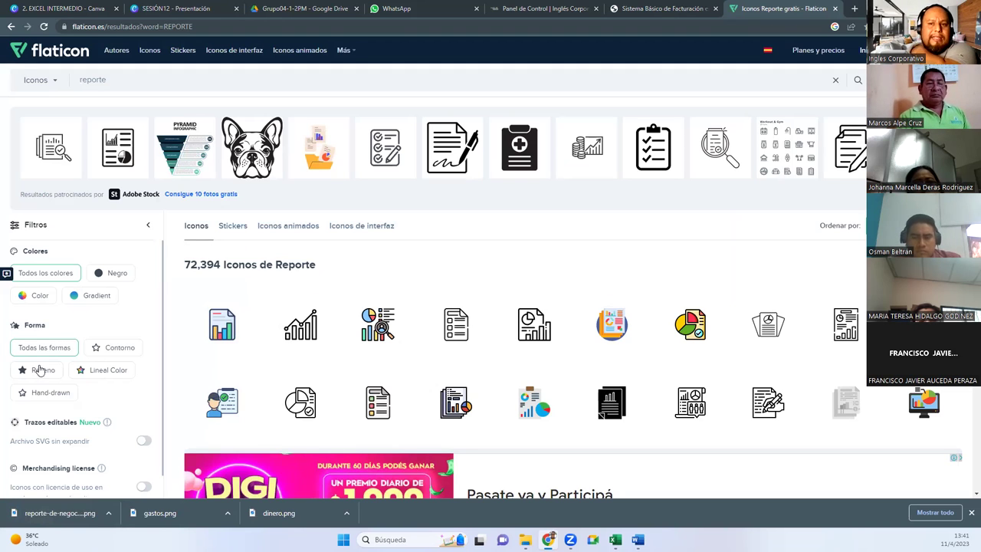
{"action": "left_click_drag", "start_coordinate": [107, 80], "coordinate": [80, 79]}
Step: Search Flaticon for 'GRAFICA' and download a free bar chart icon as barra-grafica.png
{"action": "type", "text": "GRAFICA"}
{"action": "key", "text": "Return"}
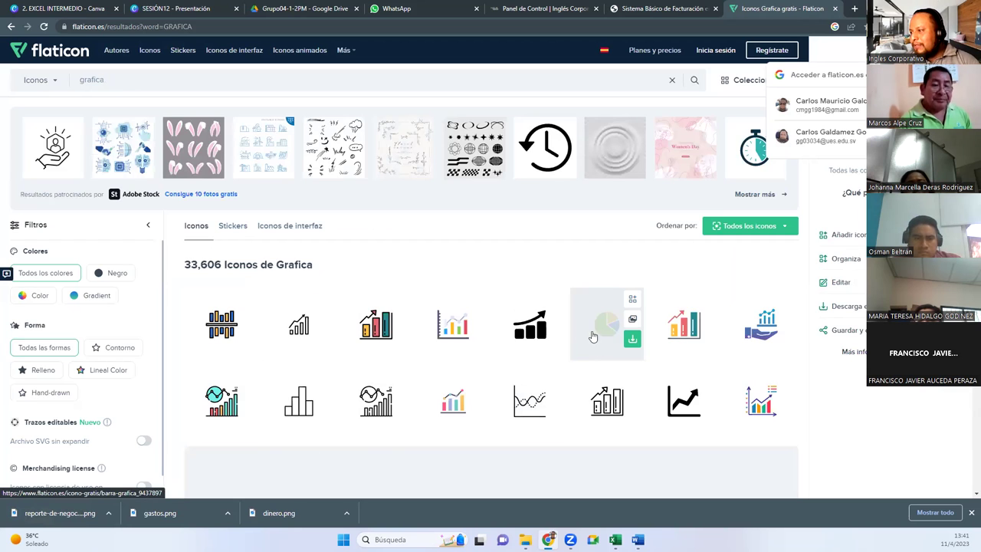
{"action": "mouse_move", "coordinate": [606, 324]}
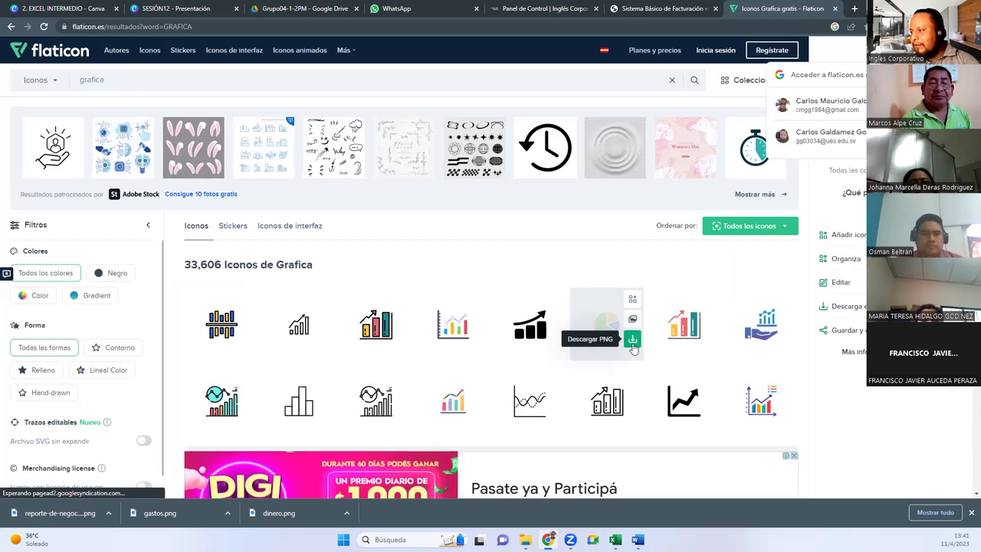
{"action": "left_click", "coordinate": [632, 339]}
{"action": "left_click", "coordinate": [588, 239]}
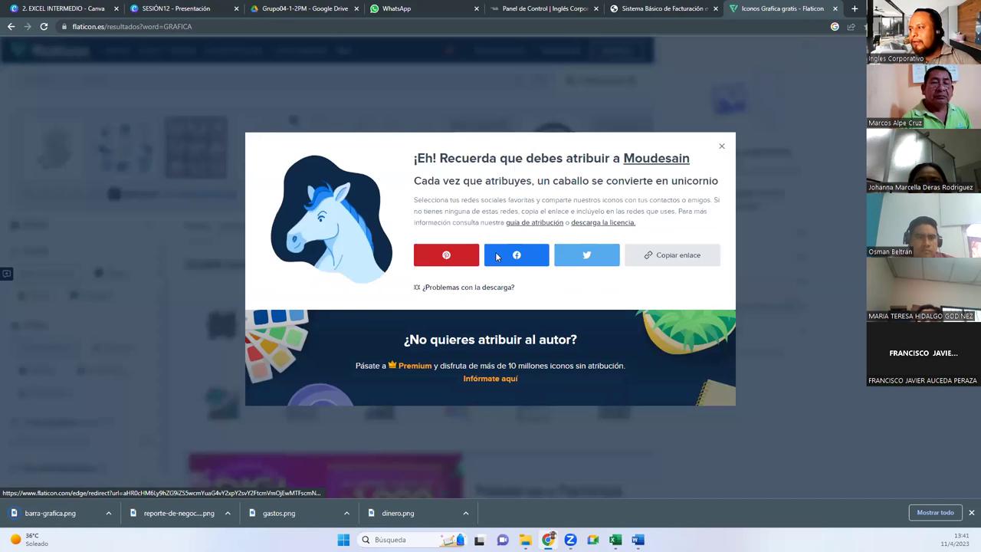
{"action": "left_click", "coordinate": [720, 149]}
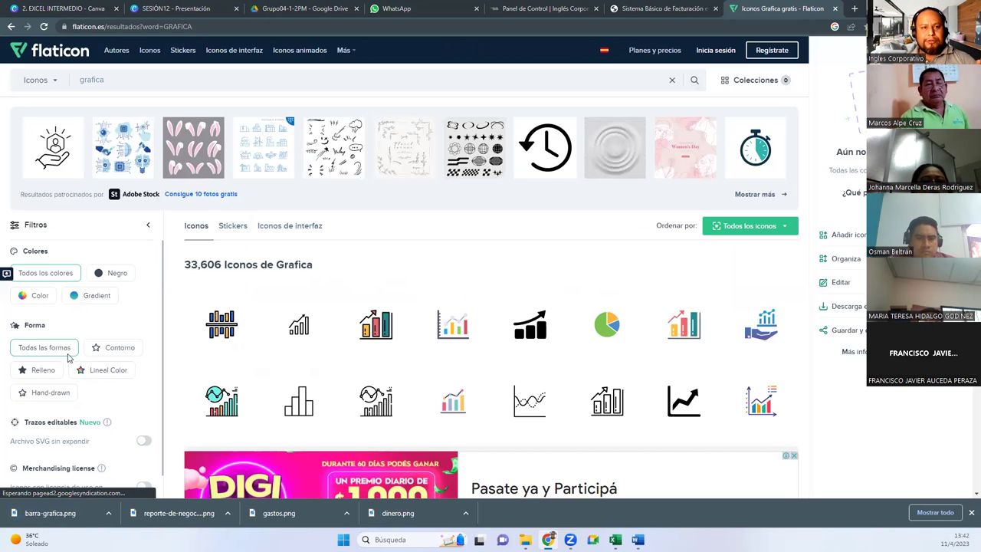
{"action": "mouse_move", "coordinate": [615, 539]}
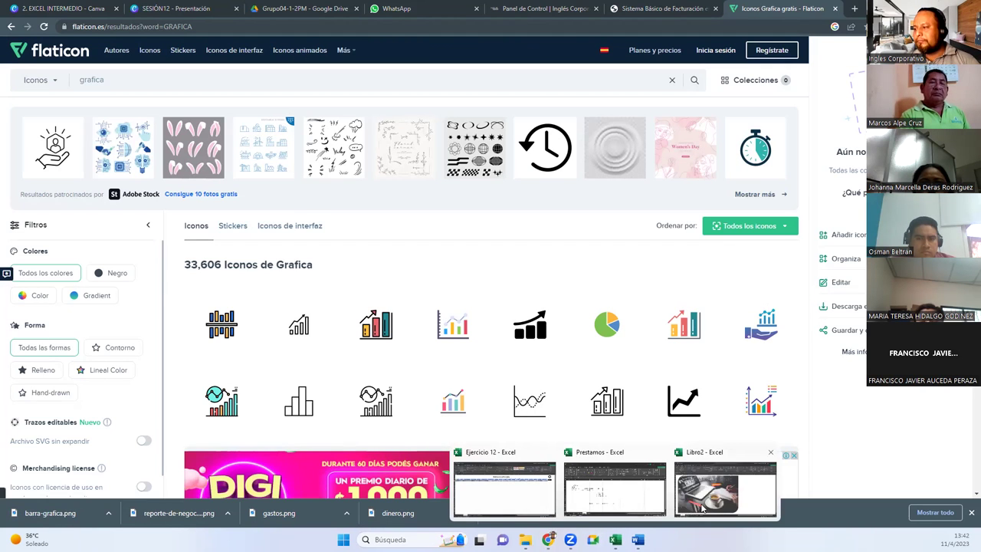
{"action": "left_click", "coordinate": [702, 507]}
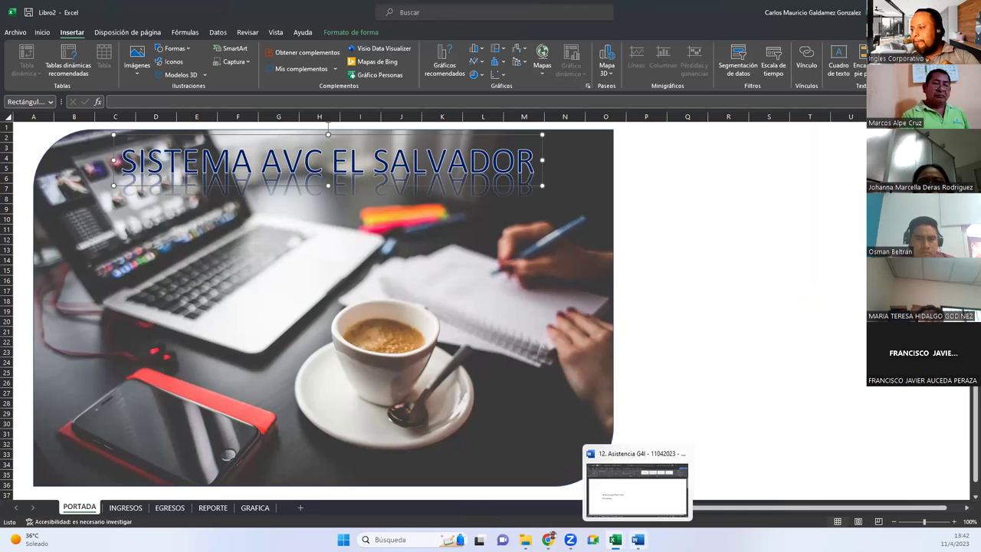
Step: Search Flaticon for 'INICIO' and download the free purple house icon as casa.png
{"action": "left_click", "coordinate": [547, 483]}
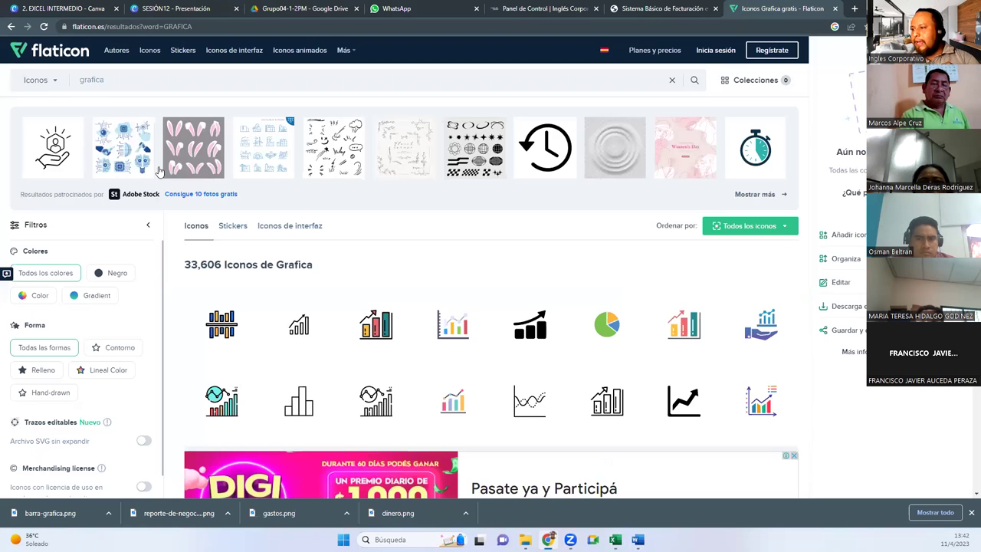
{"action": "left_click_drag", "start_coordinate": [125, 98], "coordinate": [33, 68]}
{"action": "type", "text": "INICIO"}
{"action": "key", "text": "Return"}
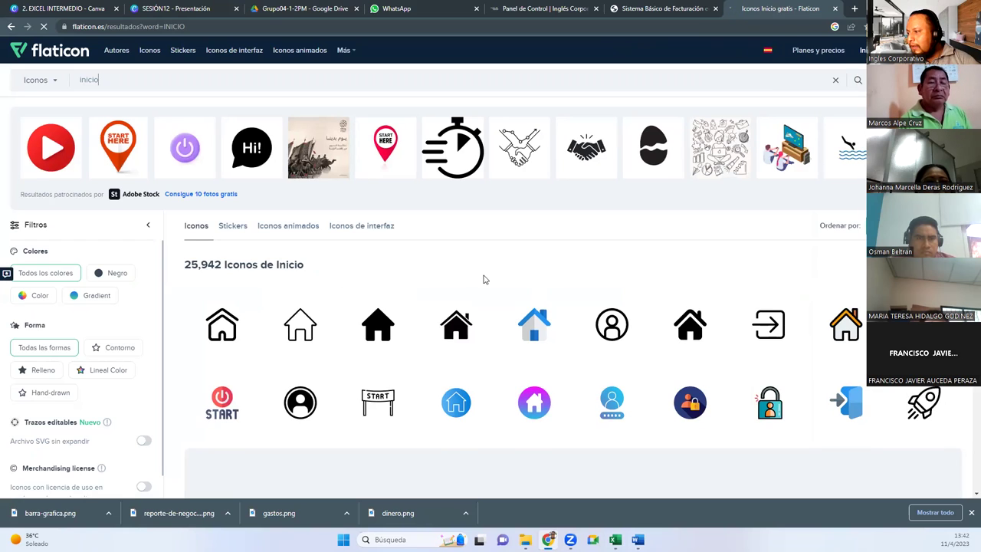
{"action": "mouse_move", "coordinate": [534, 400]}
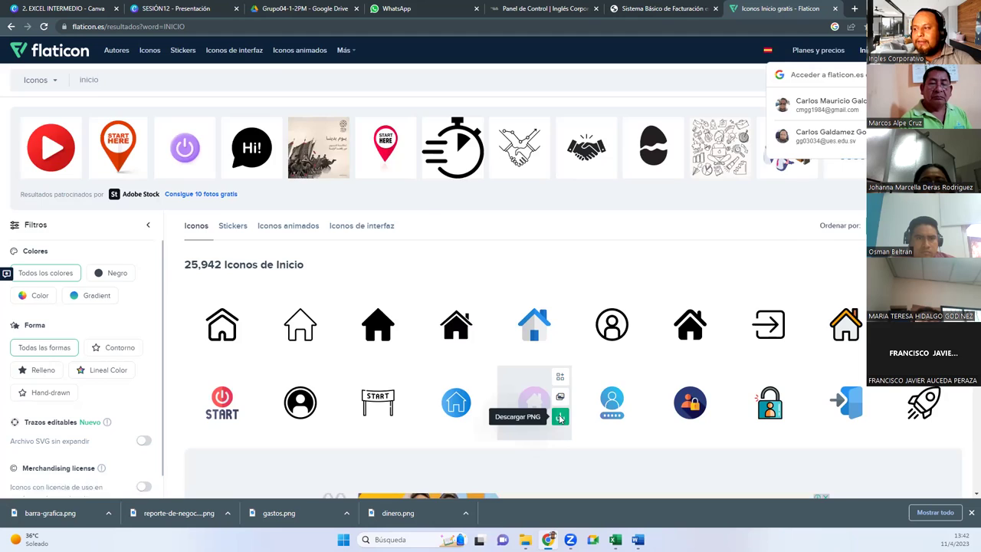
{"action": "left_click", "coordinate": [559, 417]}
{"action": "left_click", "coordinate": [605, 243]}
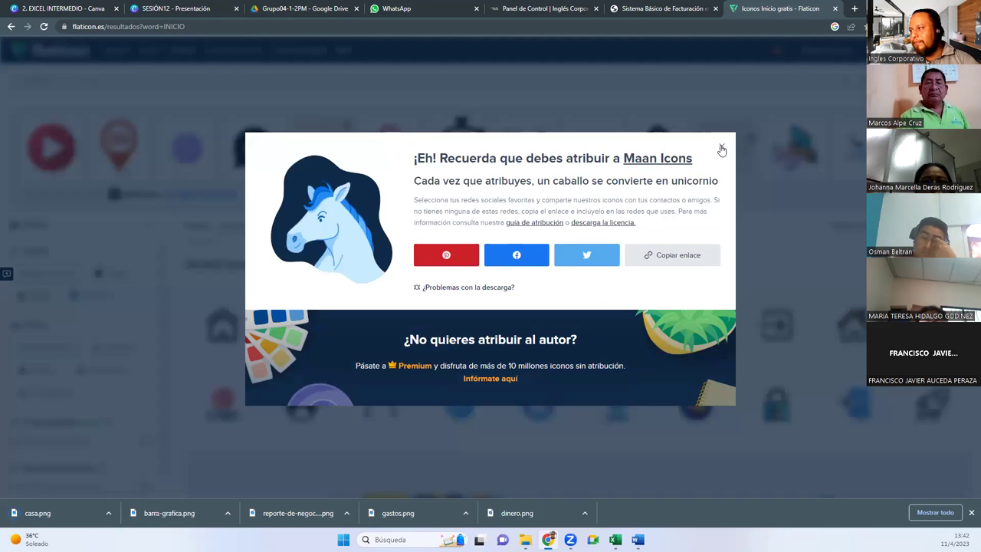
{"action": "left_click", "coordinate": [170, 451]}
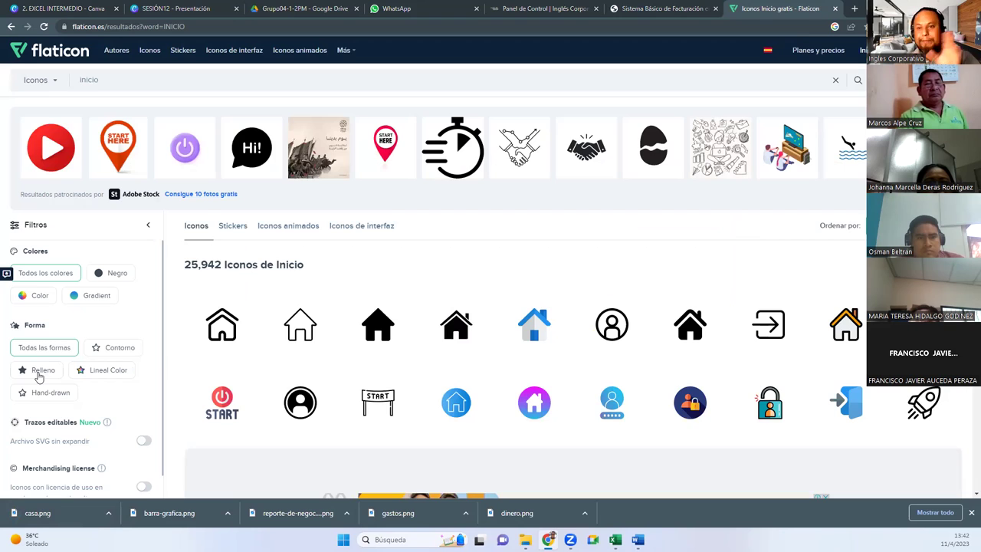
{"action": "left_click_drag", "start_coordinate": [118, 82], "coordinate": [25, 84]}
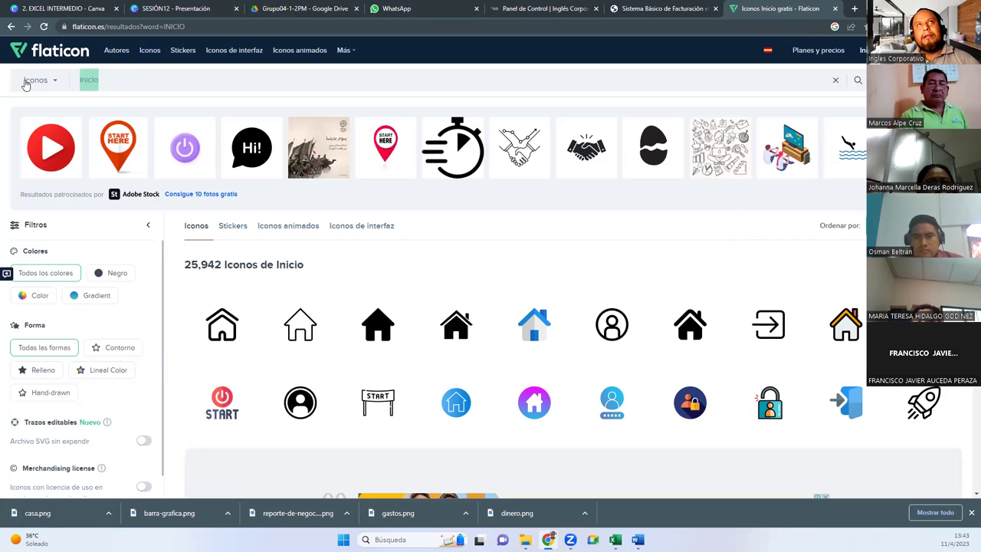
Step: Search Flaticon for 'flechas' and download a free chevron arrow icon as avance-rapido.png
{"action": "type", "text": "FECLAS"}
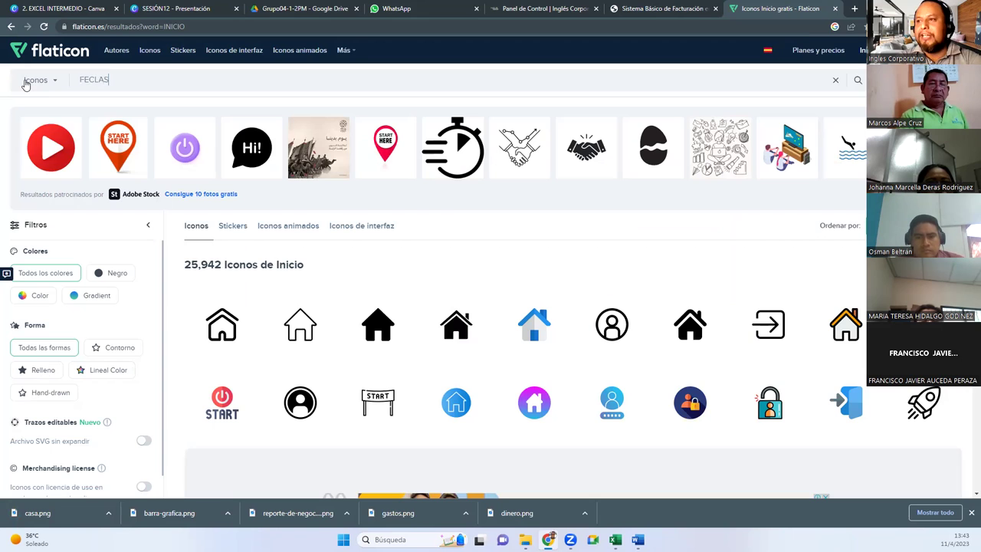
{"action": "key", "text": "Return"}
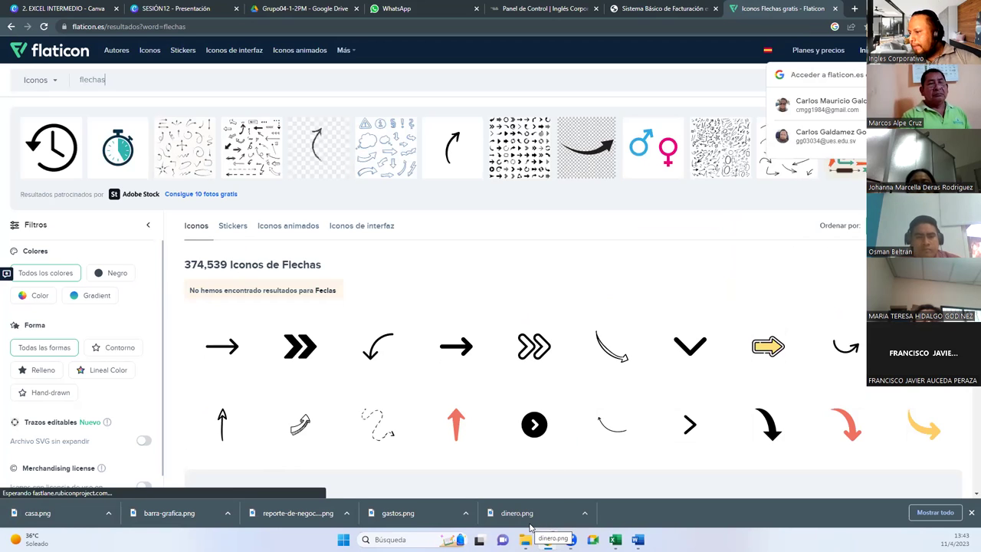
{"action": "mouse_move", "coordinate": [689, 347]}
{"action": "left_click", "coordinate": [324, 360]}
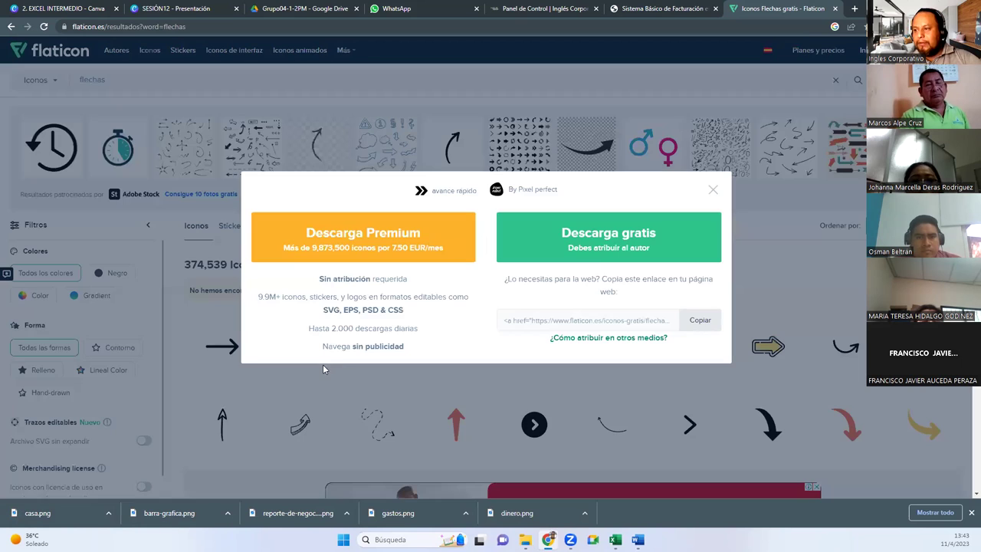
{"action": "left_click", "coordinate": [594, 244]}
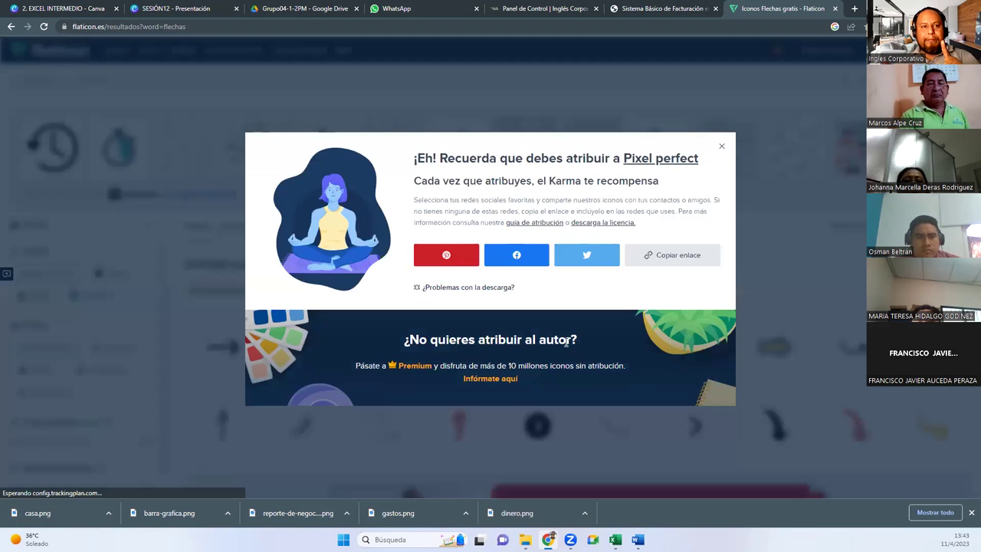
{"action": "left_click_drag", "start_coordinate": [32, 514], "coordinate": [86, 345]}
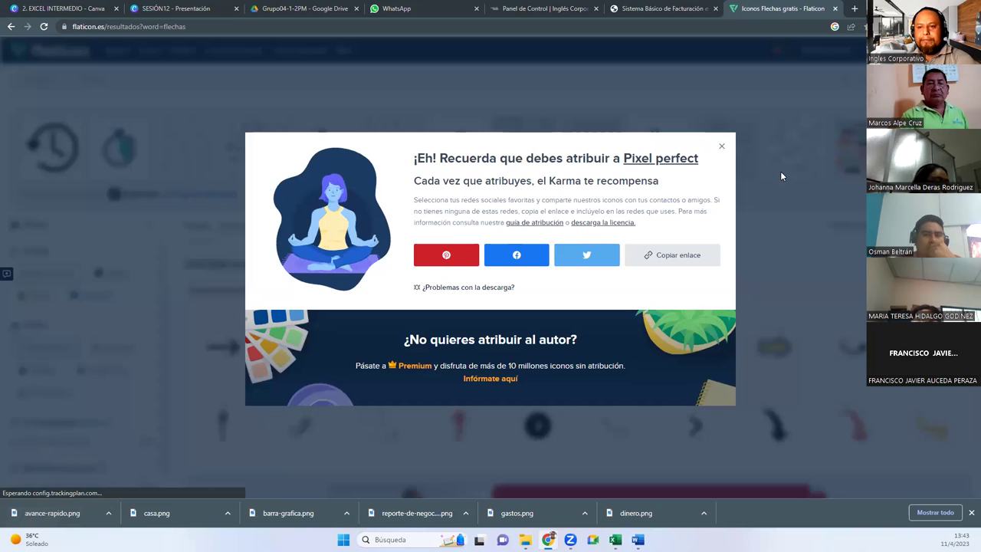
{"action": "left_click", "coordinate": [721, 149]}
{"action": "mouse_move", "coordinate": [614, 540]}
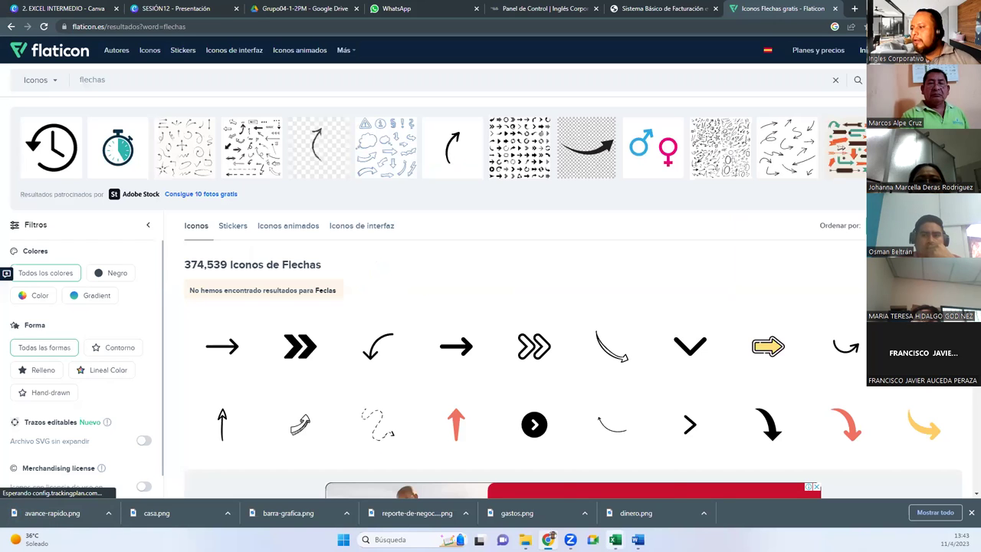
{"action": "left_click", "coordinate": [701, 497]}
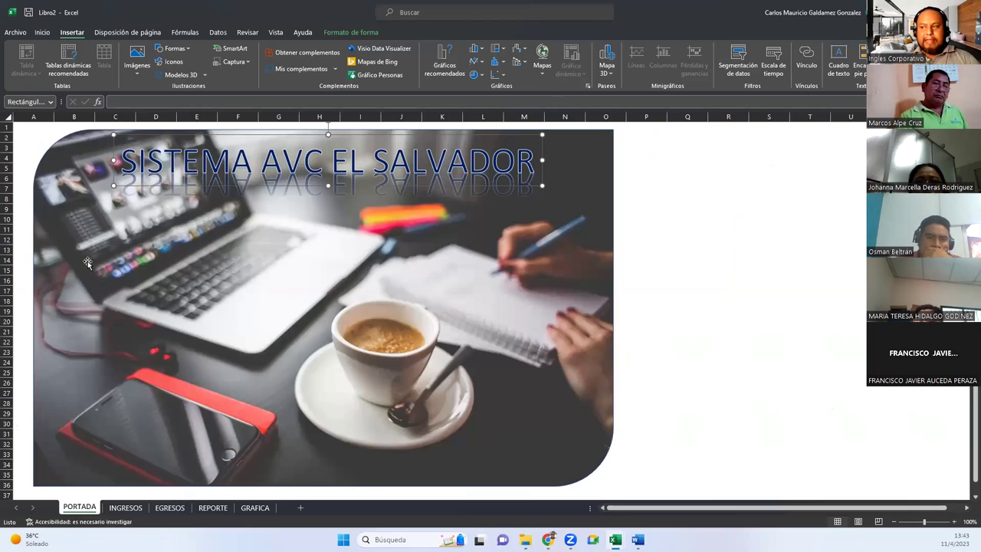
Step: Insert the dinero, barra-grafica, reporte-de-negocios and gastos PNGs from Downloads onto PORTADA
{"action": "left_click", "coordinate": [667, 289]}
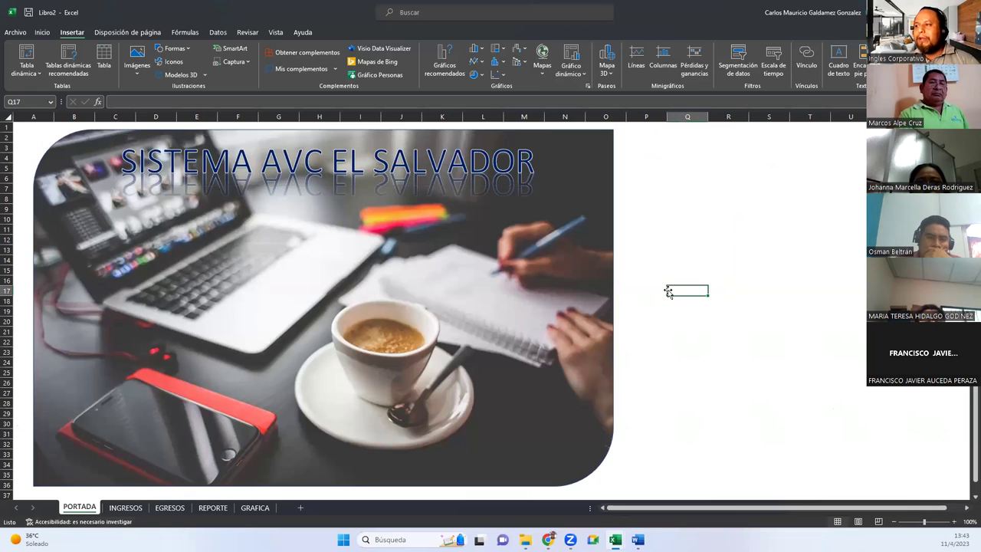
{"action": "left_click", "coordinate": [665, 250]}
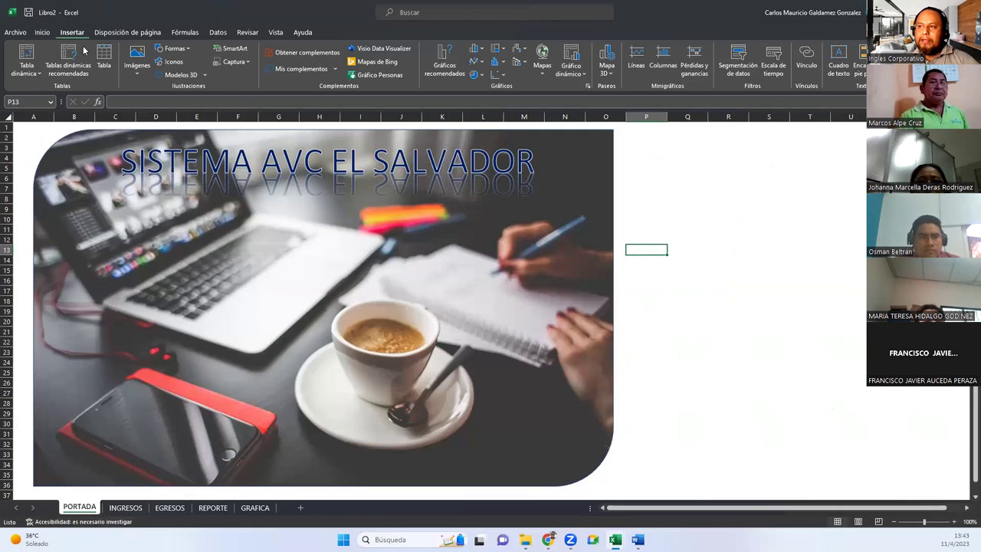
{"action": "left_click", "coordinate": [138, 72]}
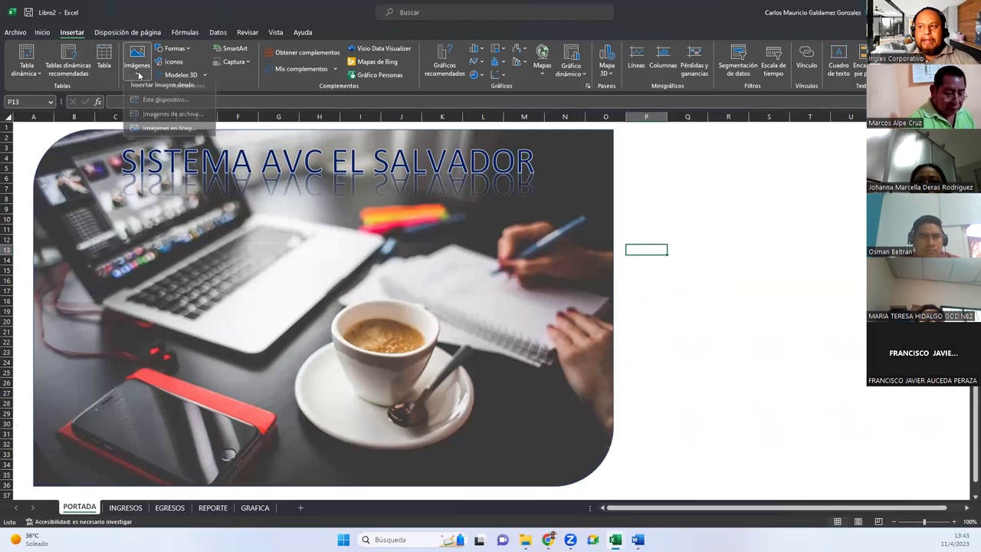
{"action": "left_click", "coordinate": [190, 104]}
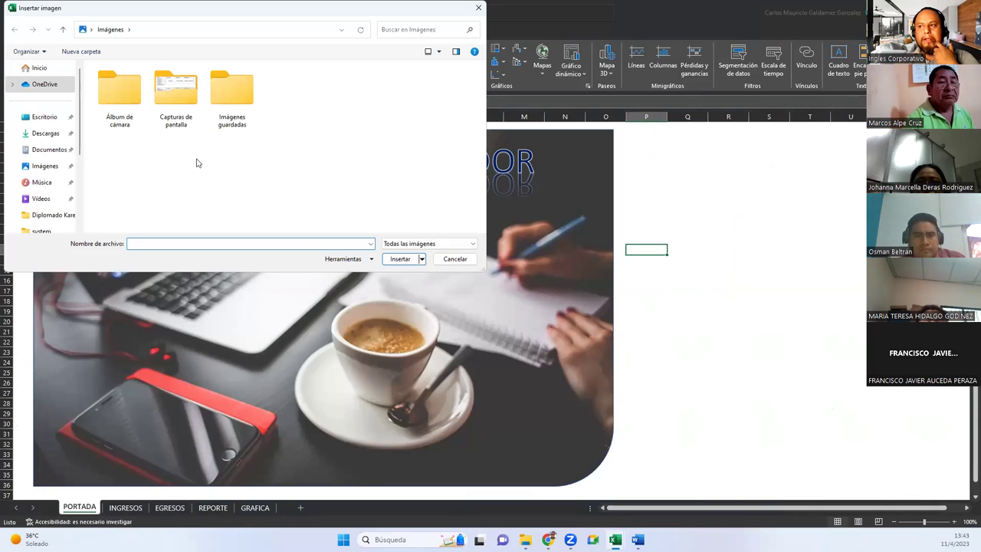
{"action": "left_click", "coordinate": [46, 134]}
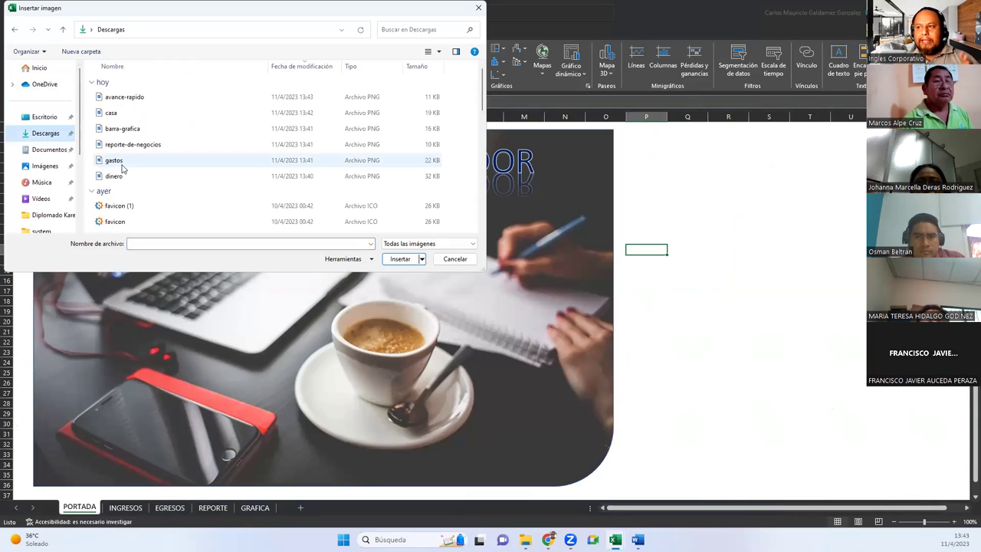
{"action": "left_click", "coordinate": [114, 175]}
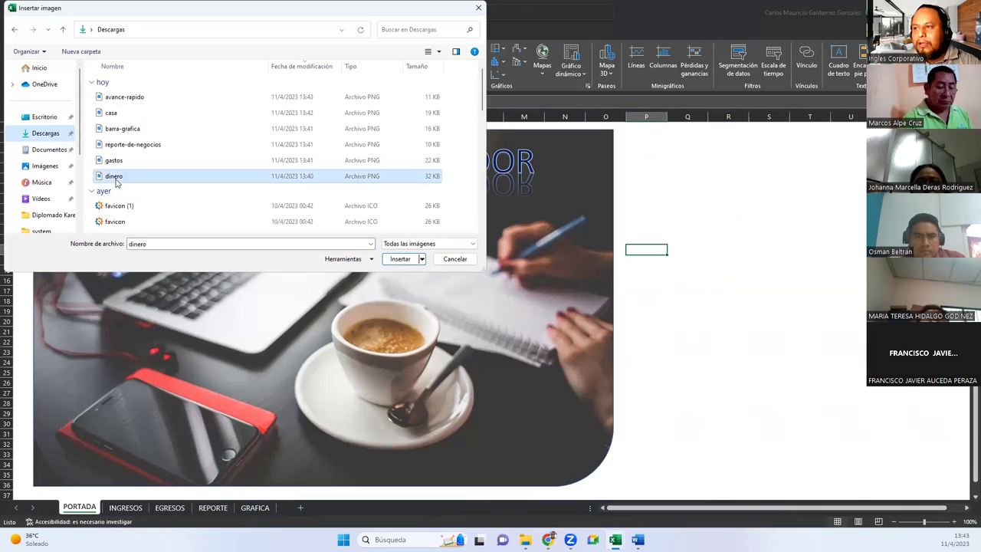
{"action": "left_click", "coordinate": [122, 128], "text": "shift"}
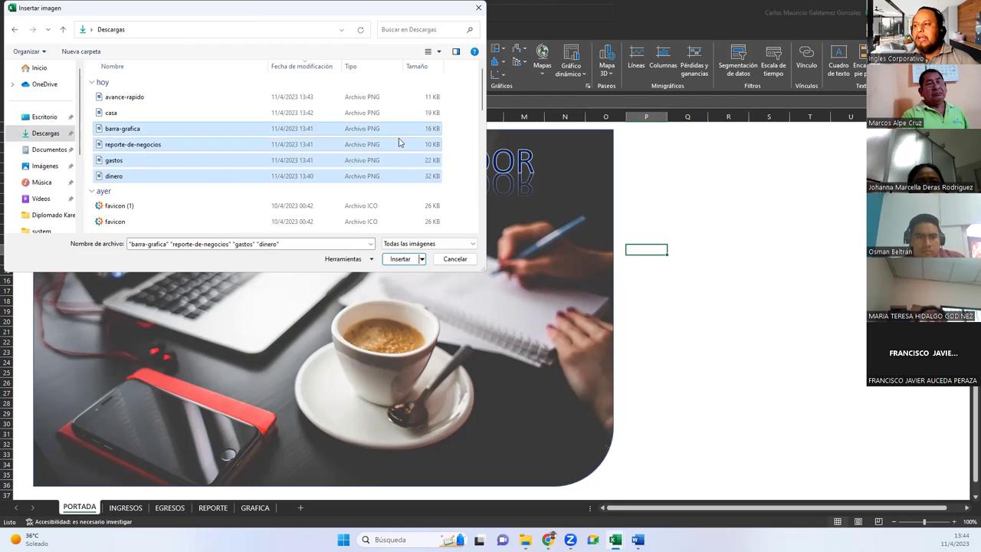
{"action": "left_click", "coordinate": [396, 262]}
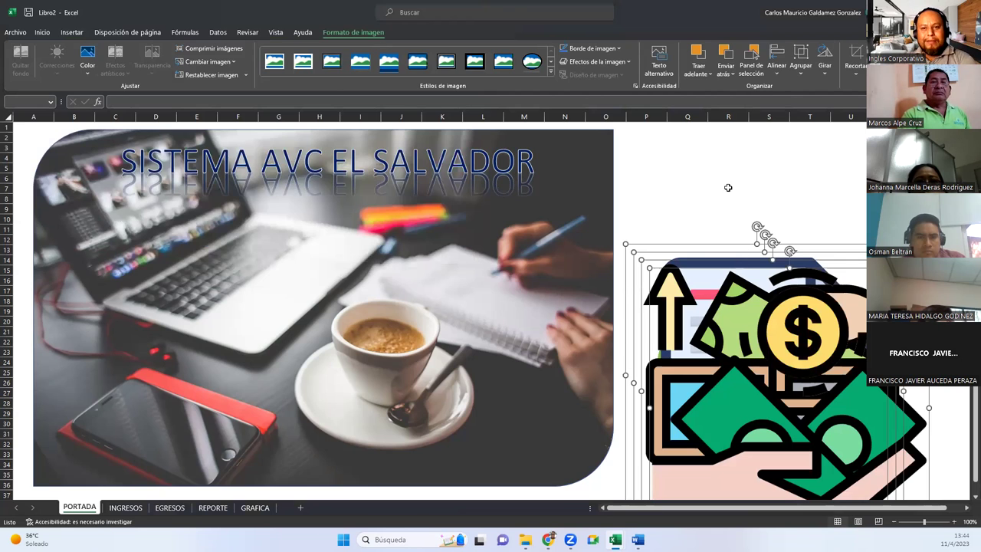
Step: Move the hand-with-money and wallet pictures onto the cover photo and shrink the hand picture
{"action": "left_click", "coordinate": [685, 178]}
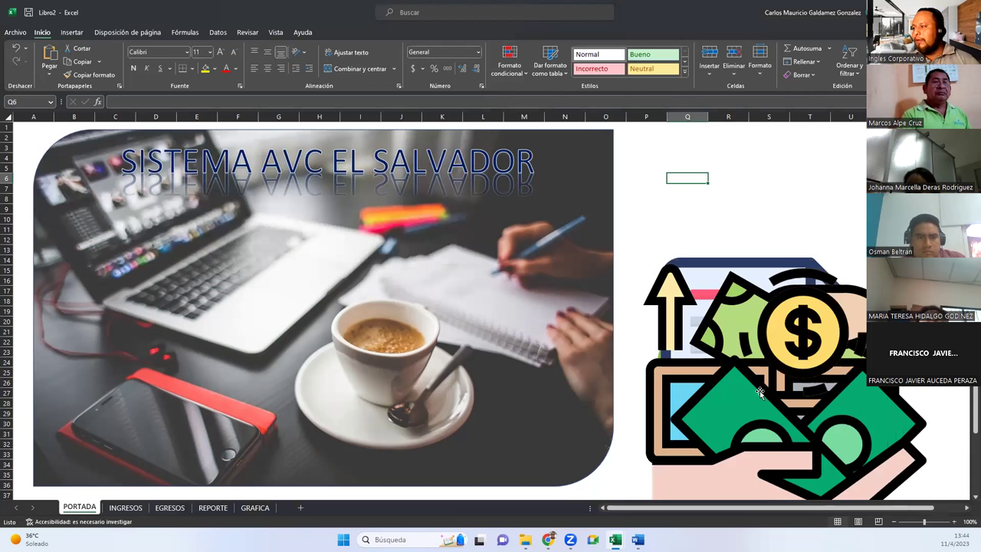
{"action": "left_click", "coordinate": [751, 345]}
{"action": "left_click_drag", "start_coordinate": [756, 359], "coordinate": [295, 357]}
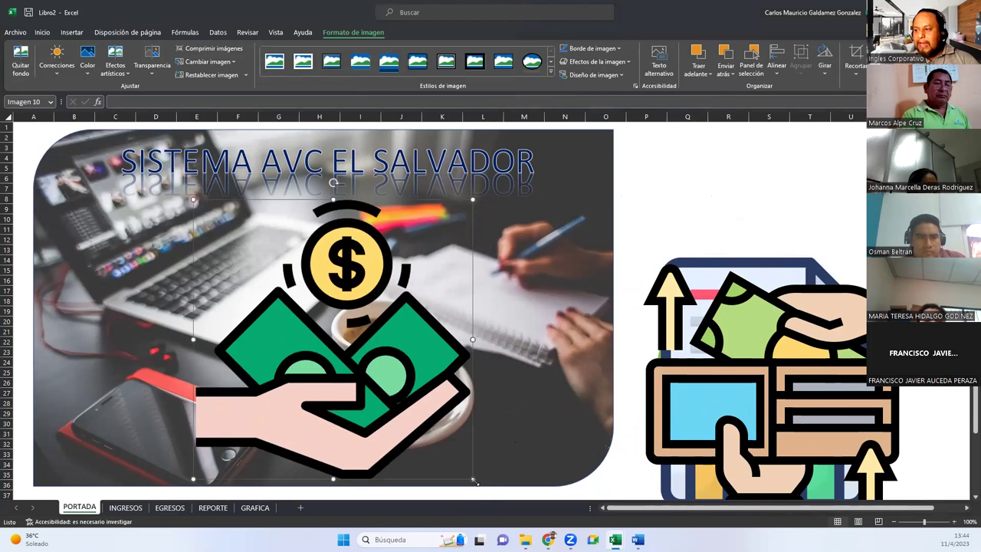
{"action": "left_click_drag", "start_coordinate": [350, 379], "coordinate": [204, 379]}
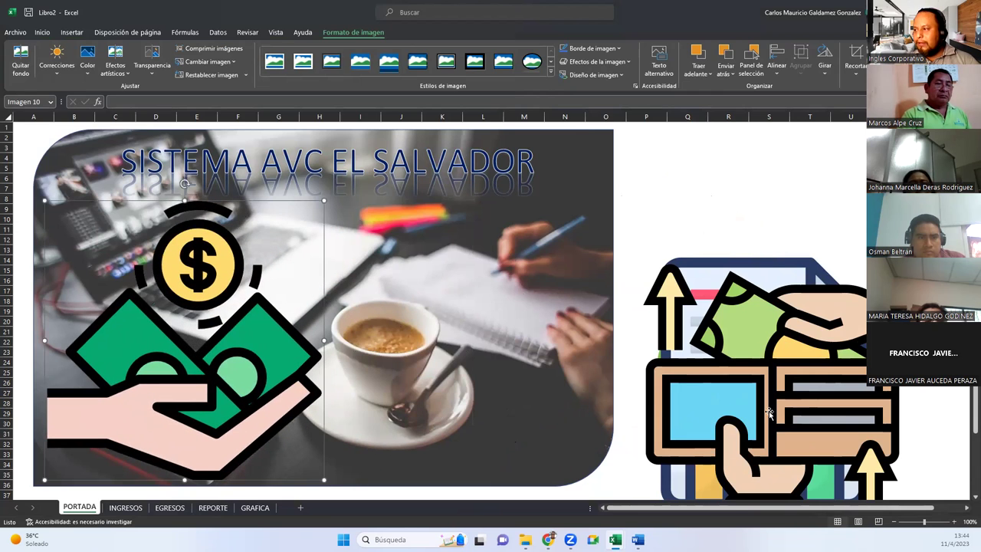
{"action": "left_click_drag", "start_coordinate": [769, 413], "coordinate": [470, 354]}
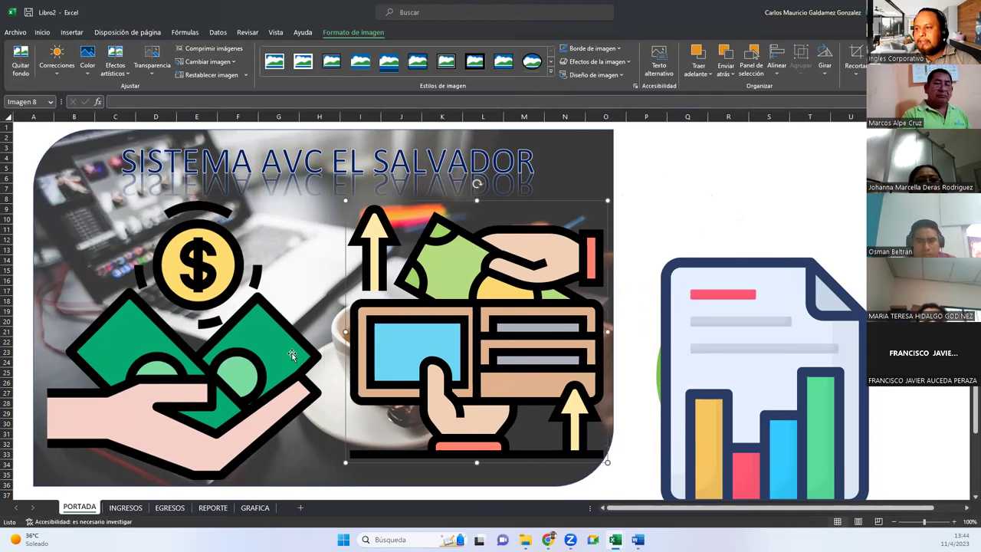
{"action": "left_click", "coordinate": [260, 358], "text": "shift"}
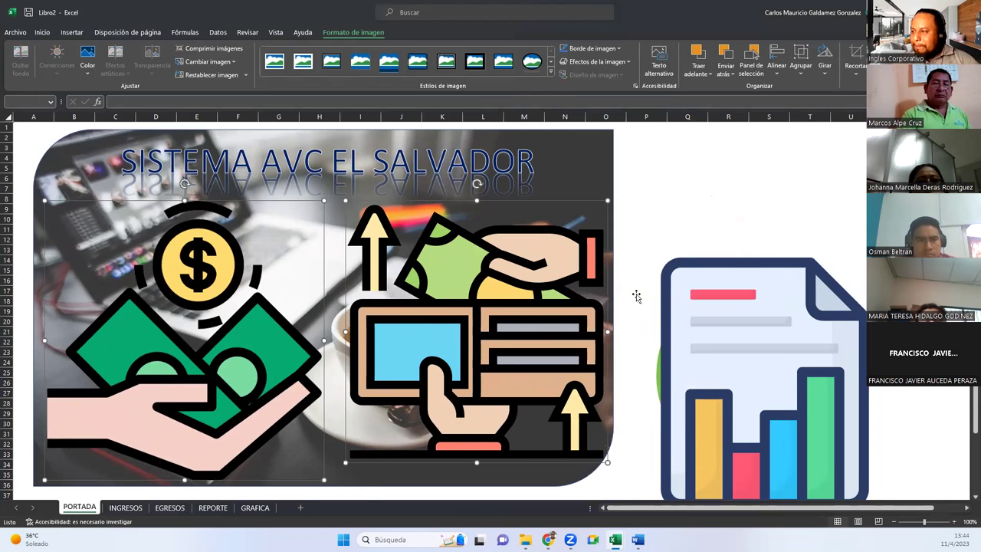
{"action": "left_click", "coordinate": [632, 251]}
{"action": "left_click", "coordinate": [295, 335]}
{"action": "mouse_move", "coordinate": [320, 480]}
{"action": "left_mouse_down"}
{"action": "mouse_move", "coordinate": [166, 276]}
{"action": "mouse_move", "coordinate": [241, 317]}
{"action": "left_mouse_up"}
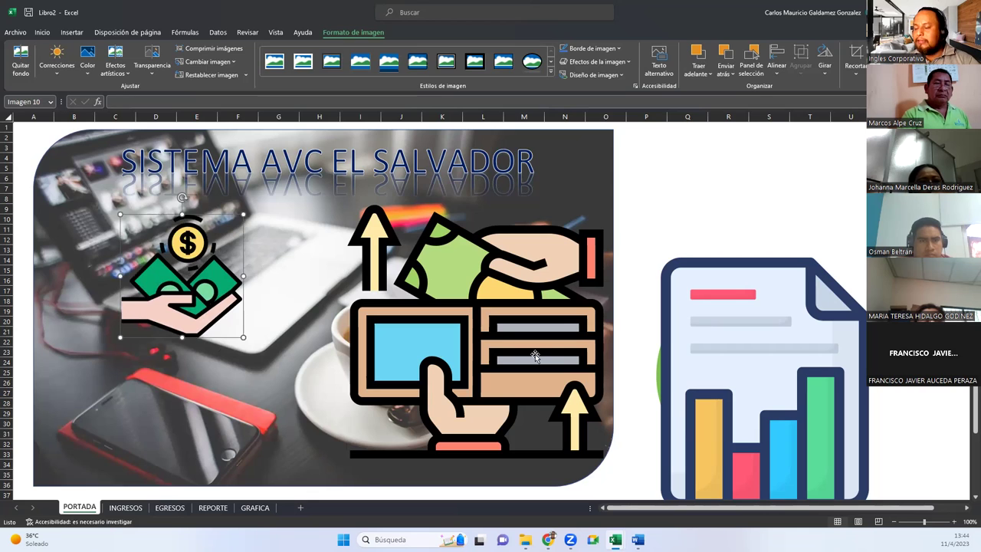
Step: Shift the wallet and chart pictures left and shrink three icons to about half size
{"action": "left_click", "coordinate": [484, 341]}
{"action": "left_click", "coordinate": [744, 348], "text": "ctrl"}
{"action": "left_click_drag", "start_coordinate": [745, 348], "coordinate": [756, 359]}
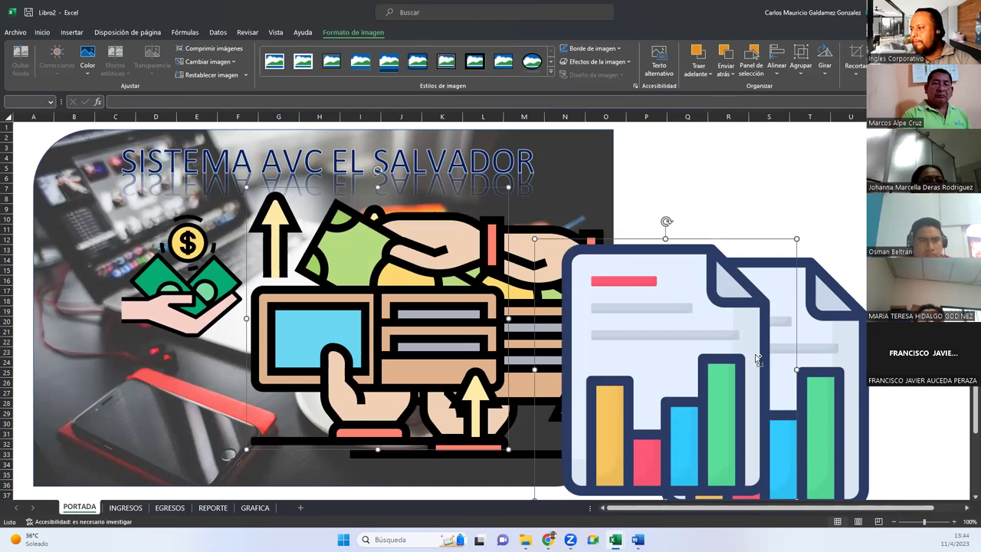
{"action": "left_click_drag", "start_coordinate": [821, 344], "coordinate": [809, 366]}
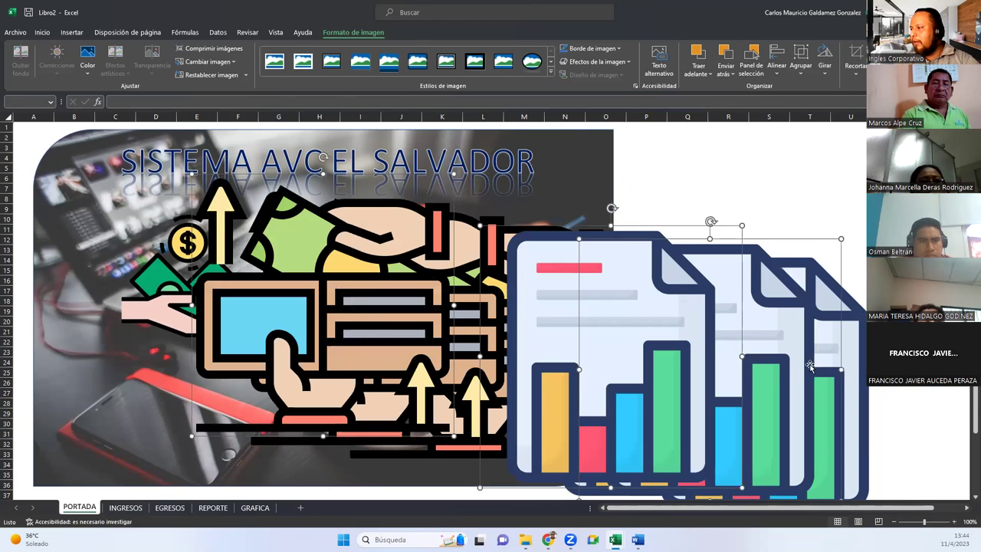
{"action": "left_click", "coordinate": [674, 398]}
{"action": "left_click_drag", "start_coordinate": [674, 399], "coordinate": [637, 408]}
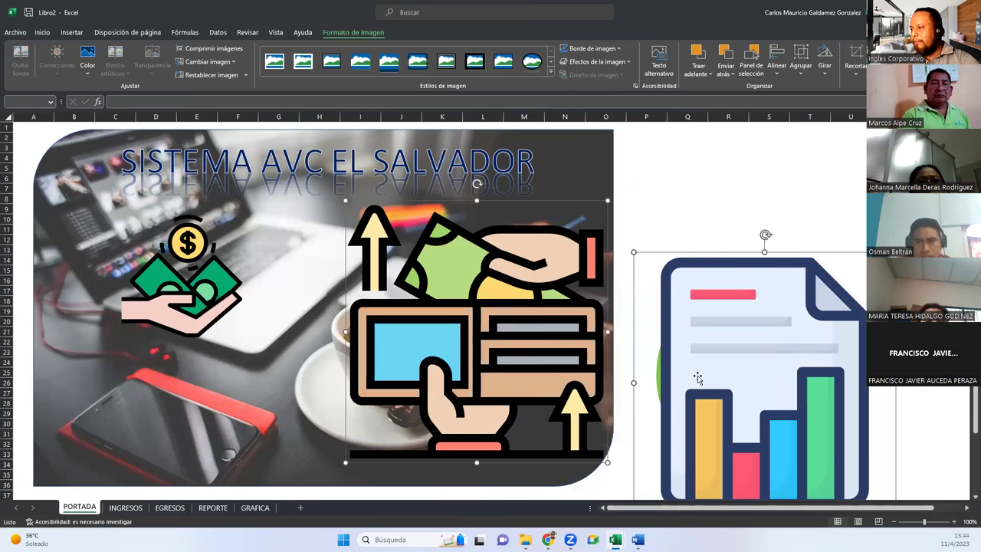
{"action": "left_click_drag", "start_coordinate": [709, 376], "coordinate": [655, 381]}
{"action": "left_click", "coordinate": [814, 325], "text": "ctrl"}
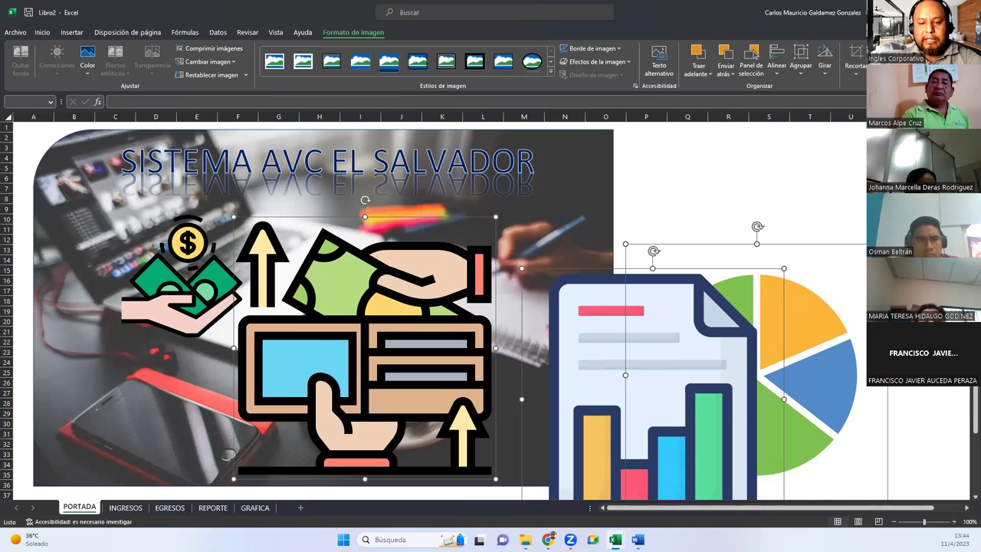
{"action": "left_click_drag", "start_coordinate": [495, 479], "coordinate": [356, 339]}
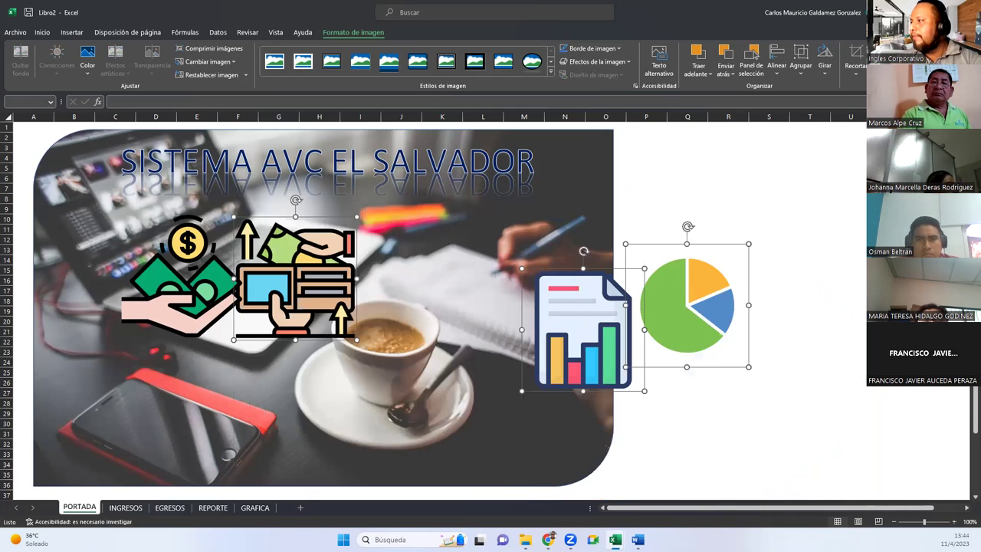
{"action": "left_click", "coordinate": [818, 355]}
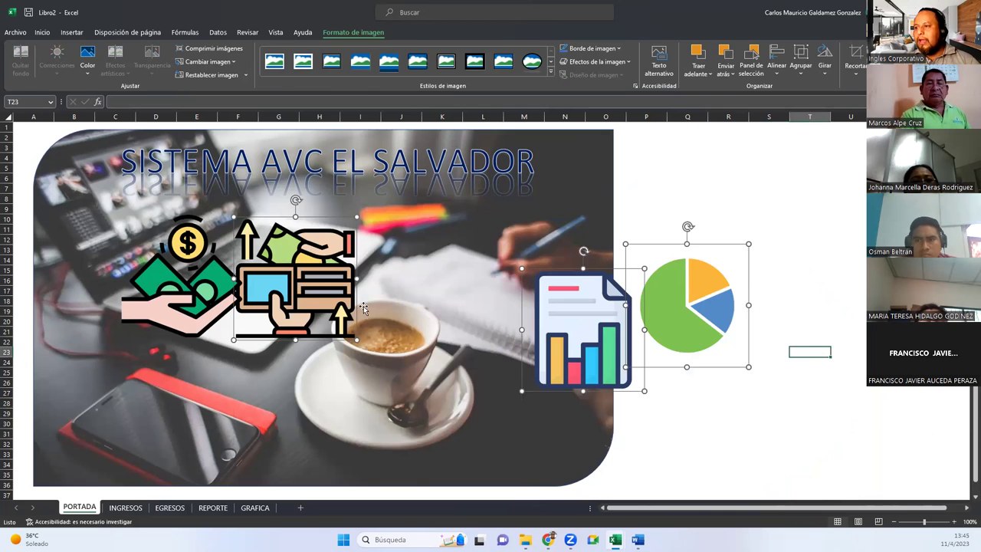
Step: Arrange the four icons in a row over the photo, with the pie chart beside the document icon
{"action": "mouse_move", "coordinate": [277, 294]}
{"action": "left_mouse_down"}
{"action": "mouse_move", "coordinate": [435, 291]}
{"action": "mouse_move", "coordinate": [424, 291]}
{"action": "left_mouse_up"}
{"action": "left_click_drag", "start_coordinate": [580, 342], "coordinate": [168, 426]}
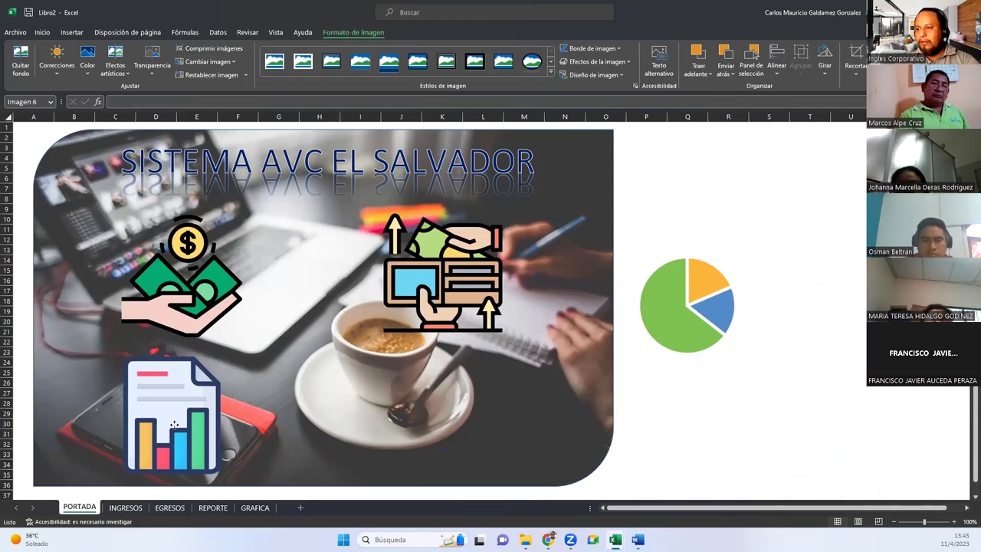
{"action": "mouse_move", "coordinate": [681, 327]}
{"action": "left_mouse_down"}
{"action": "mouse_move", "coordinate": [420, 435]}
{"action": "mouse_move", "coordinate": [442, 436]}
{"action": "left_mouse_up"}
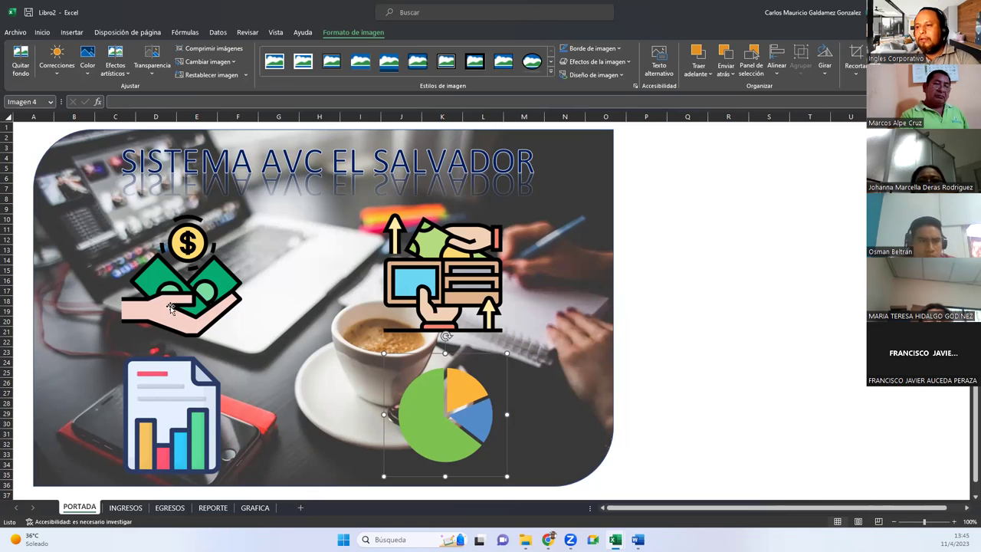
{"action": "left_click_drag", "start_coordinate": [186, 299], "coordinate": [98, 331]}
{"action": "mouse_move", "coordinate": [407, 298]}
{"action": "left_mouse_down"}
{"action": "mouse_move", "coordinate": [219, 349]}
{"action": "mouse_move", "coordinate": [201, 339]}
{"action": "left_mouse_up"}
{"action": "mouse_move", "coordinate": [190, 403]}
{"action": "left_mouse_down"}
{"action": "mouse_move", "coordinate": [310, 372]}
{"action": "mouse_move", "coordinate": [414, 301]}
{"action": "left_mouse_up"}
{"action": "mouse_move", "coordinate": [445, 414]}
{"action": "left_mouse_down"}
{"action": "mouse_move", "coordinate": [536, 350]}
{"action": "mouse_move", "coordinate": [548, 312]}
{"action": "left_mouse_up"}
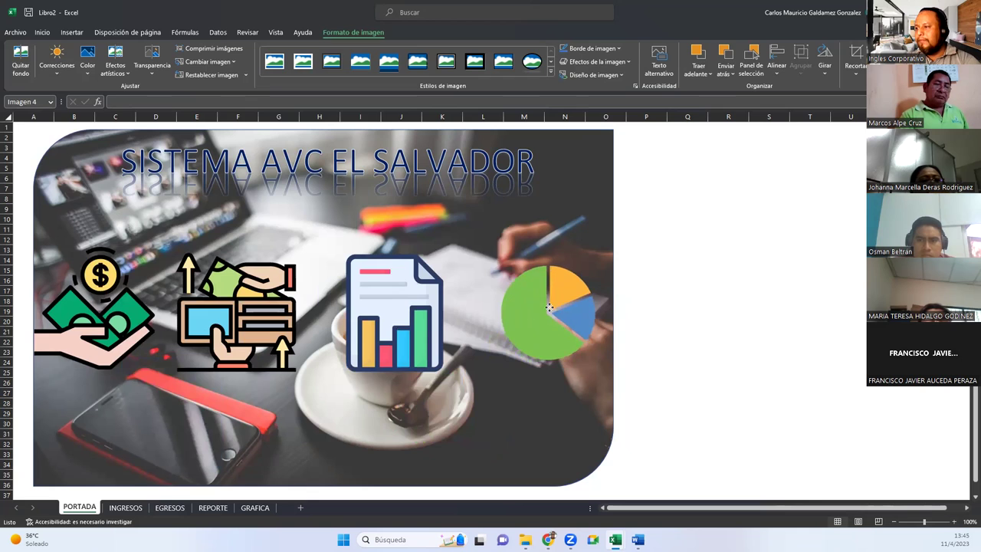
{"action": "left_click", "coordinate": [389, 328], "text": "ctrl"}
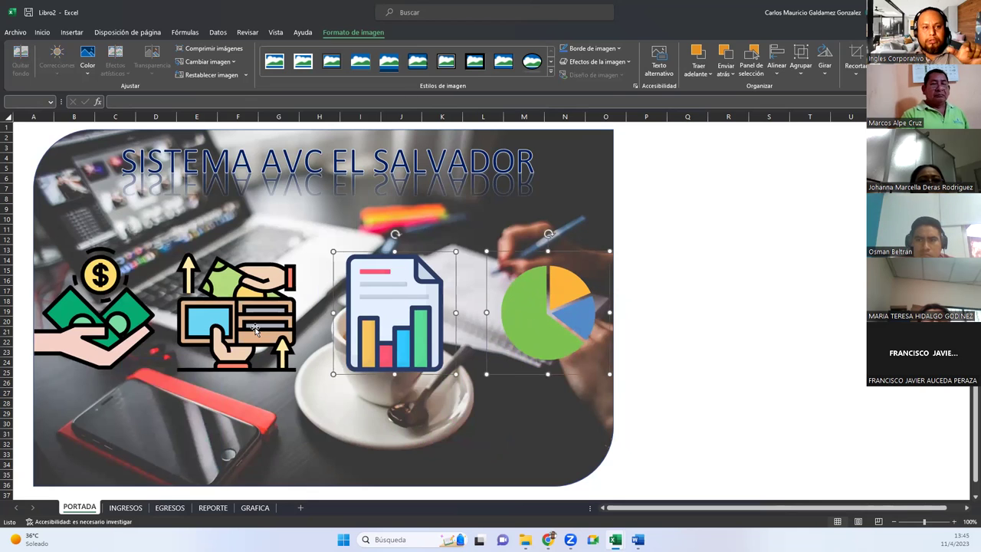
{"action": "key", "text": "Escape"}
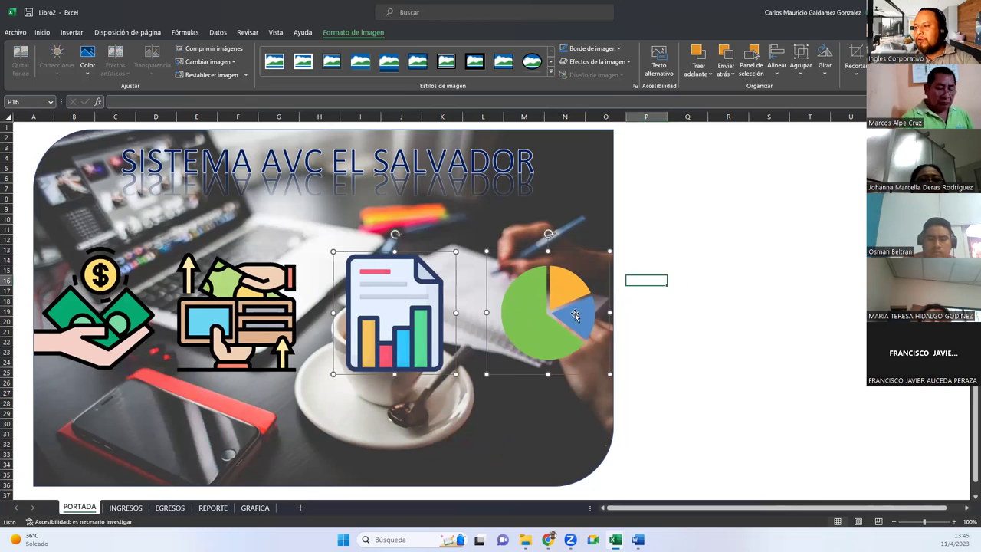
{"action": "left_click", "coordinate": [536, 319]}
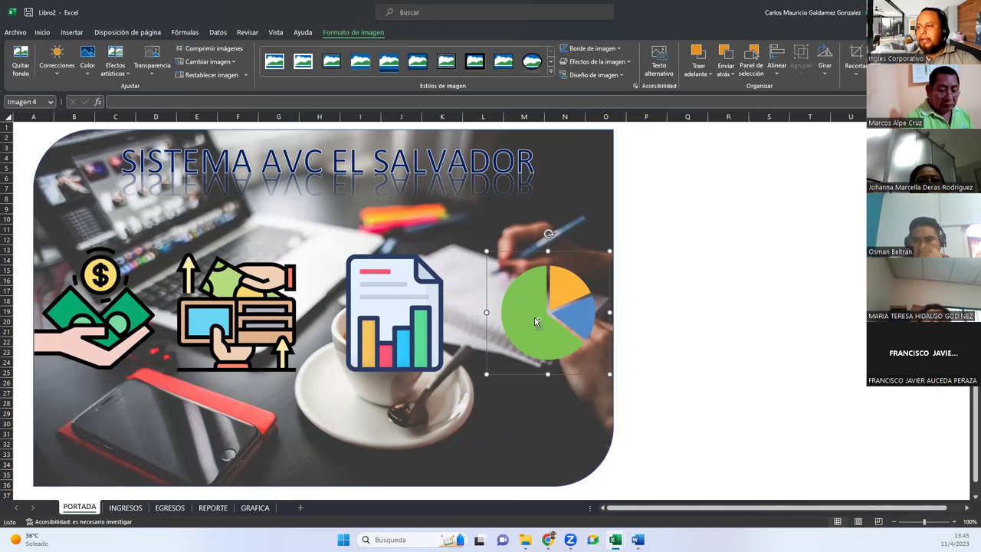
Step: Select all four cover icons together and slide the row slightly left over the photo
{"action": "left_click", "coordinate": [368, 314], "text": "ctrl"}
{"action": "left_click", "coordinate": [247, 305], "text": "ctrl"}
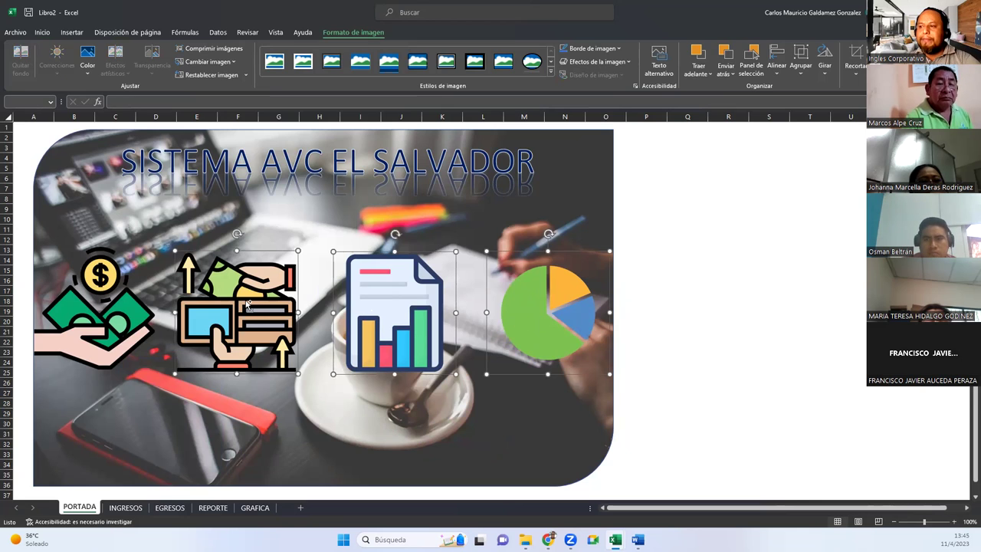
{"action": "left_click", "coordinate": [123, 313], "text": "ctrl"}
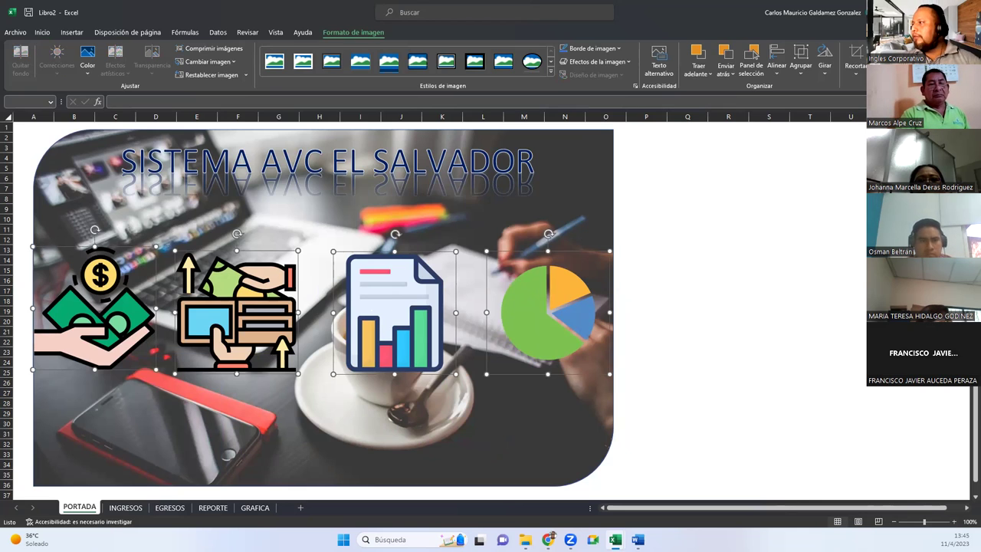
{"action": "mouse_move", "coordinate": [368, 313]}
{"action": "left_mouse_down"}
{"action": "mouse_move", "coordinate": [516, 335]}
{"action": "mouse_move", "coordinate": [433, 320]}
{"action": "left_mouse_up"}
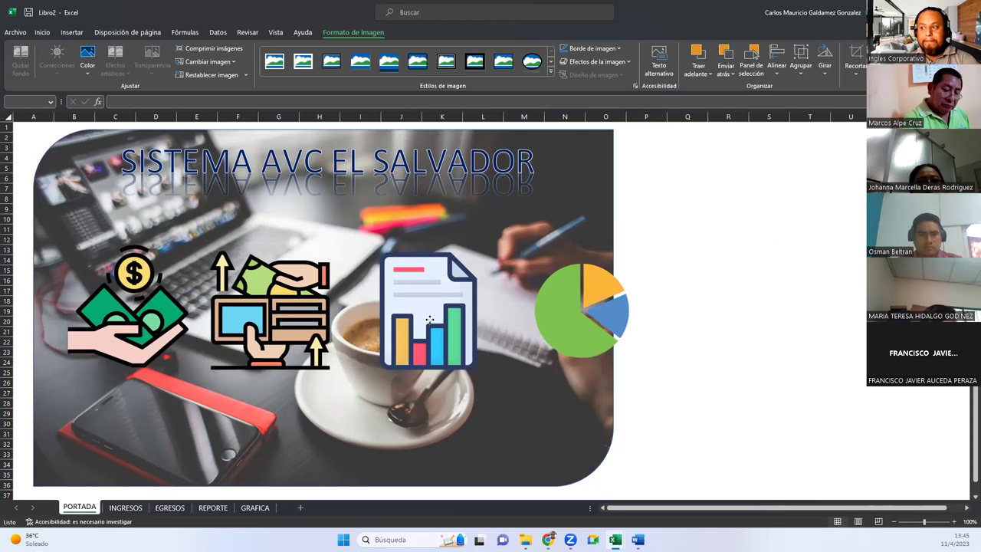
{"action": "left_click_drag", "start_coordinate": [432, 319], "coordinate": [406, 320]}
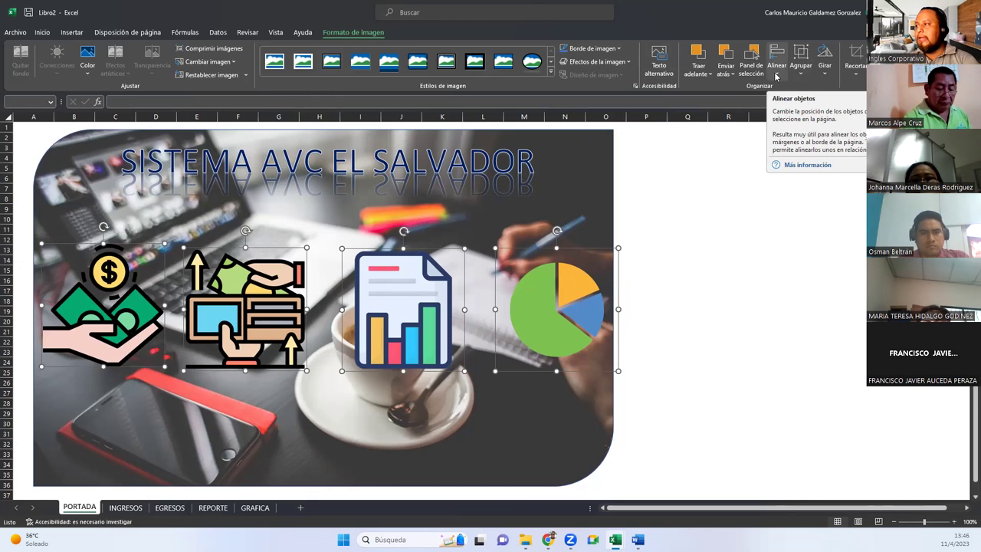
Step: Apply Alinear verticalmente and Distribuir horizontalmente to the four icons, then lower the row slightly
{"action": "left_click", "coordinate": [775, 76]}
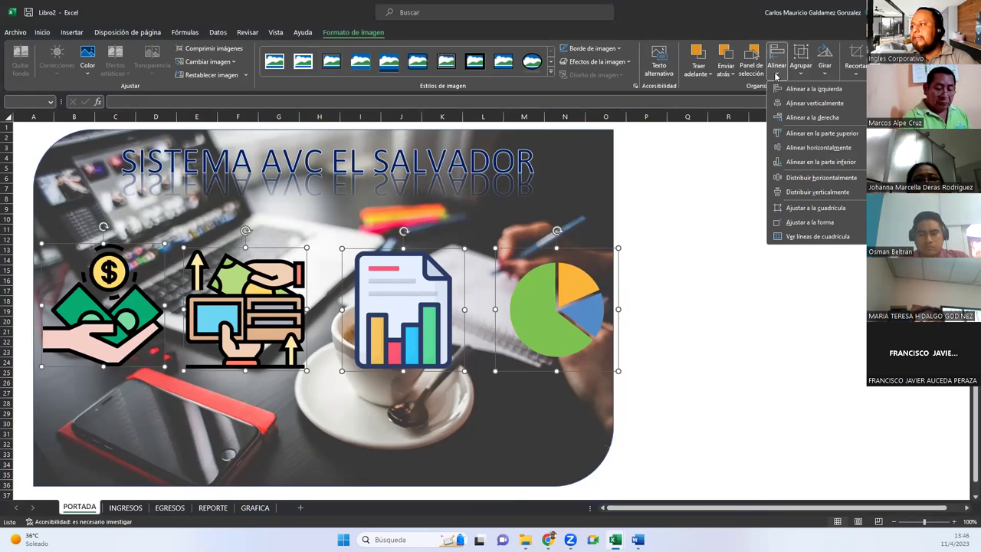
{"action": "left_click", "coordinate": [842, 151]}
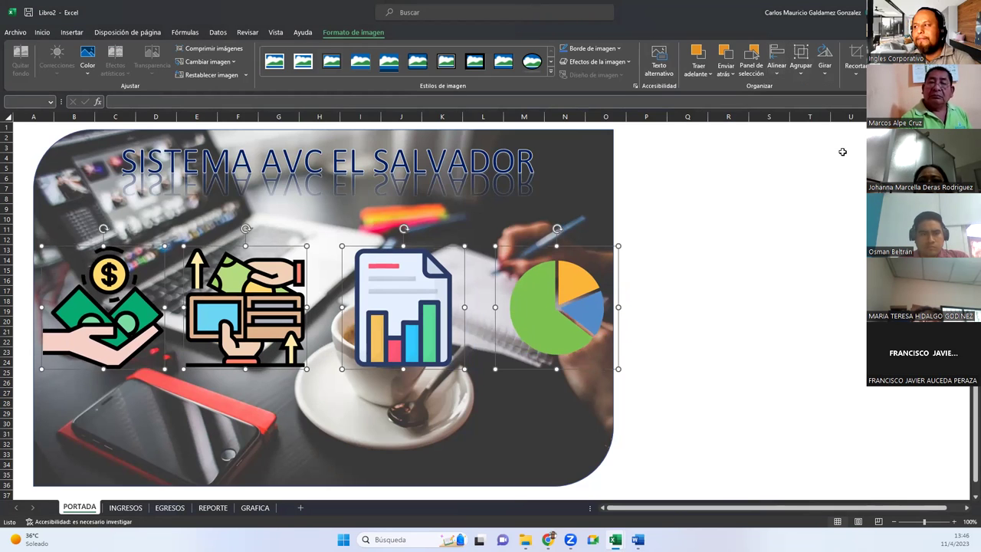
{"action": "left_click", "coordinate": [776, 59]}
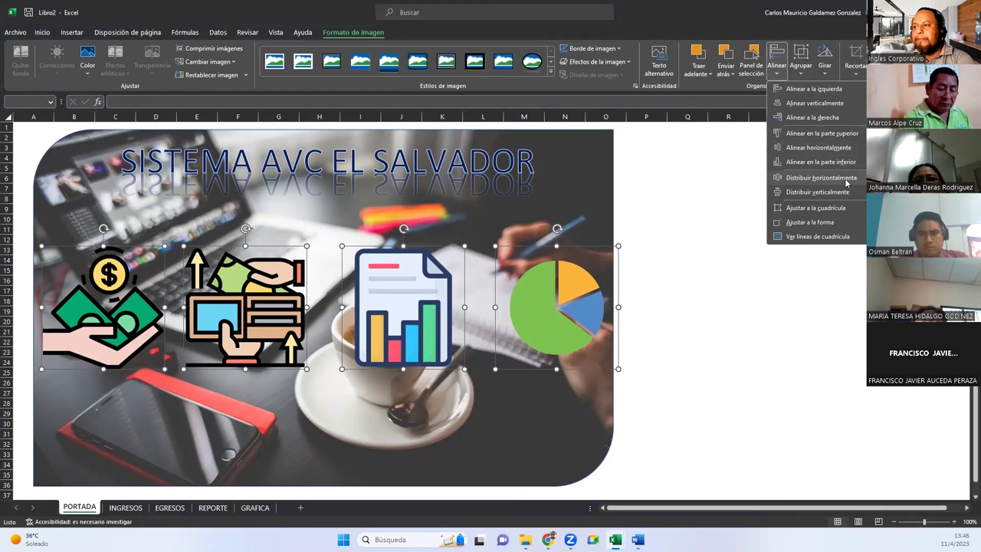
{"action": "left_click", "coordinate": [846, 183]}
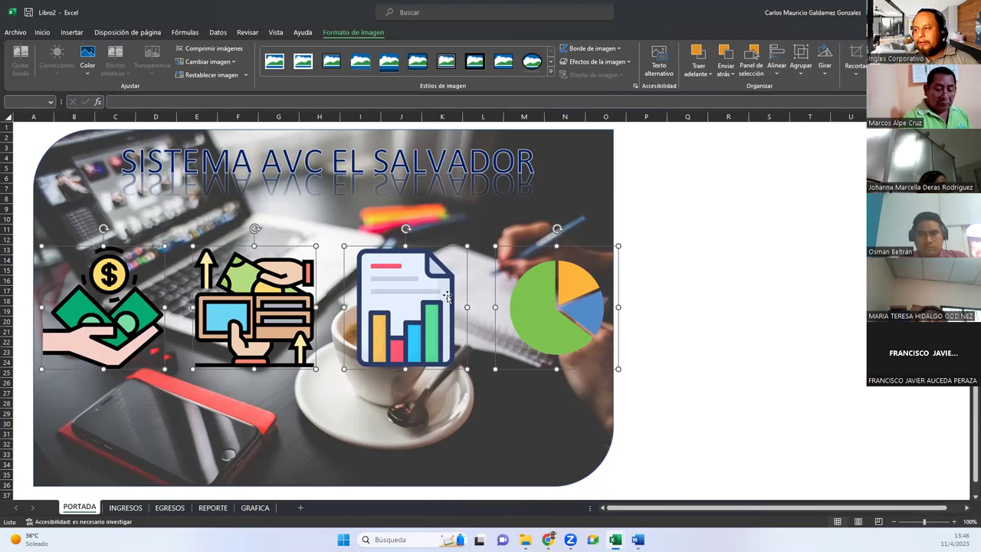
{"action": "left_click_drag", "start_coordinate": [402, 328], "coordinate": [406, 335]}
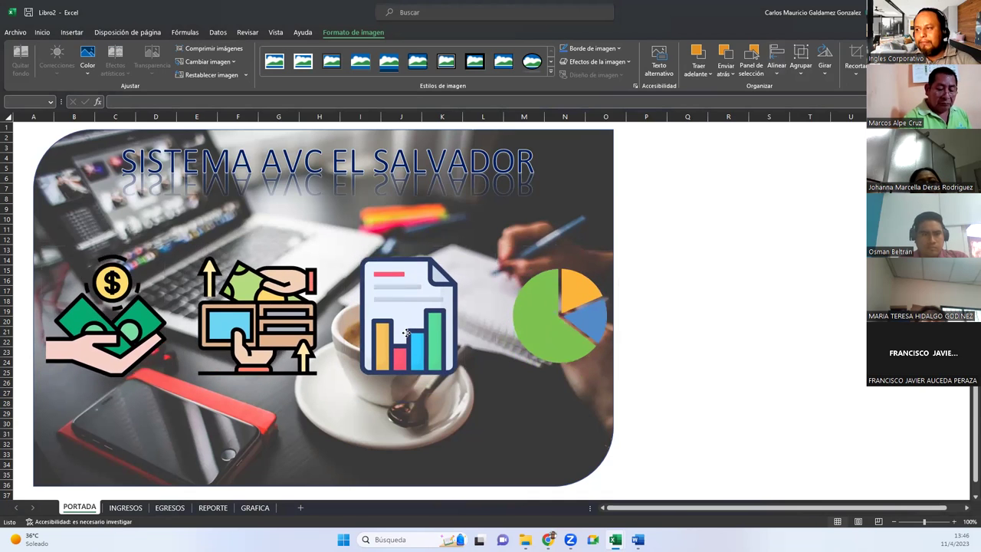
{"action": "left_click_drag", "start_coordinate": [406, 334], "coordinate": [403, 334]}
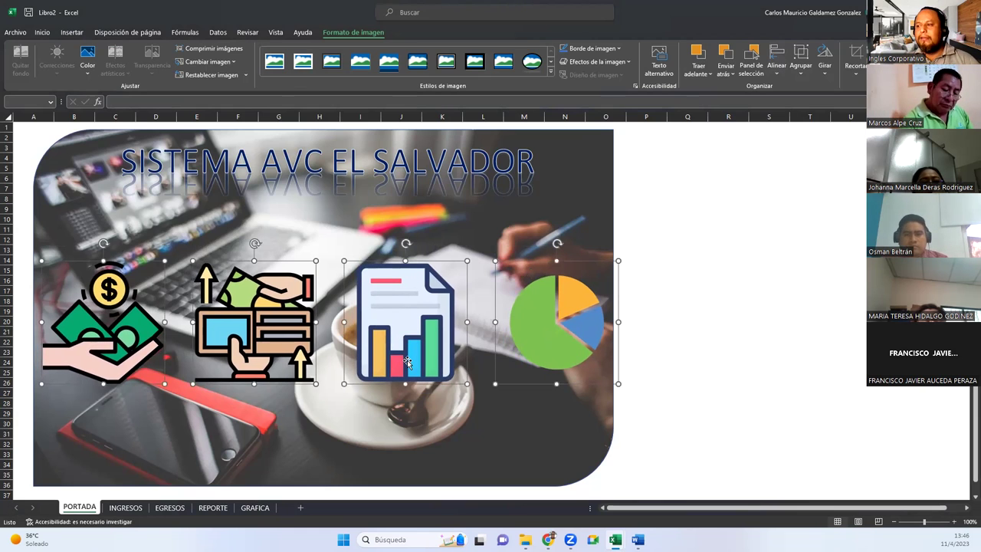
Step: Try centring the icons against the background picture, undoing each attempt
{"action": "left_click", "coordinate": [595, 199], "text": "ctrl"}
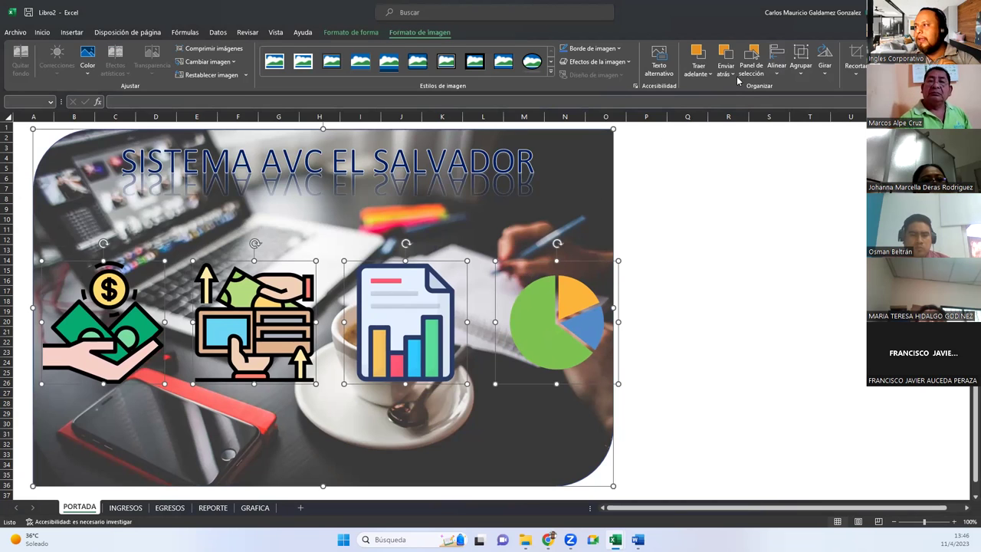
{"action": "left_click", "coordinate": [775, 73]}
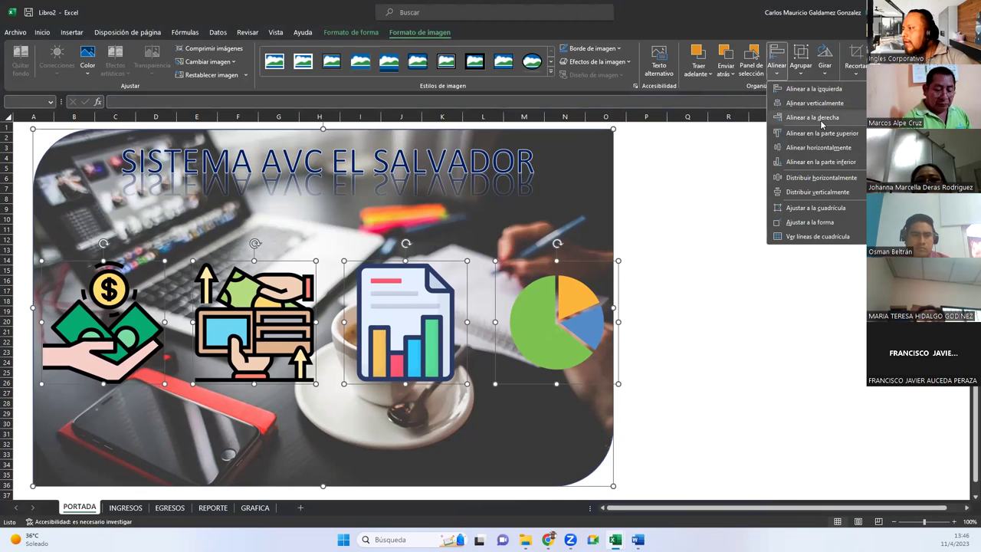
{"action": "left_click", "coordinate": [825, 224]}
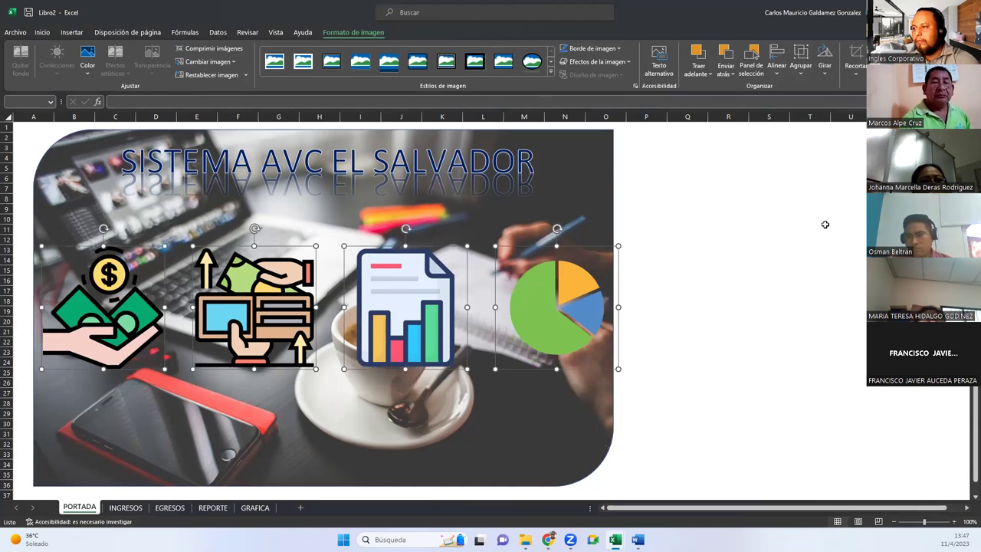
{"action": "key", "text": "ctrl+z"}
{"action": "left_click", "coordinate": [590, 197], "text": "ctrl"}
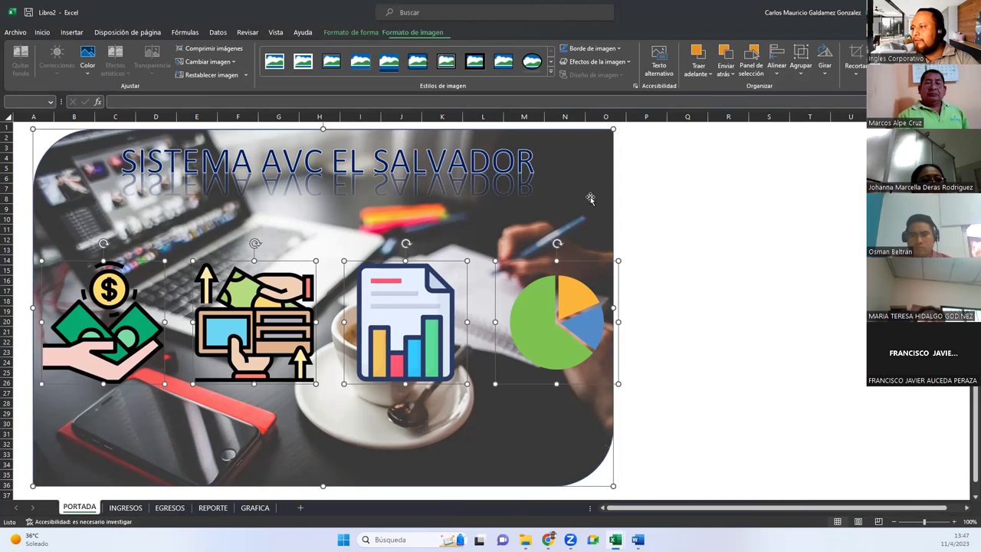
{"action": "left_click", "coordinate": [776, 73]}
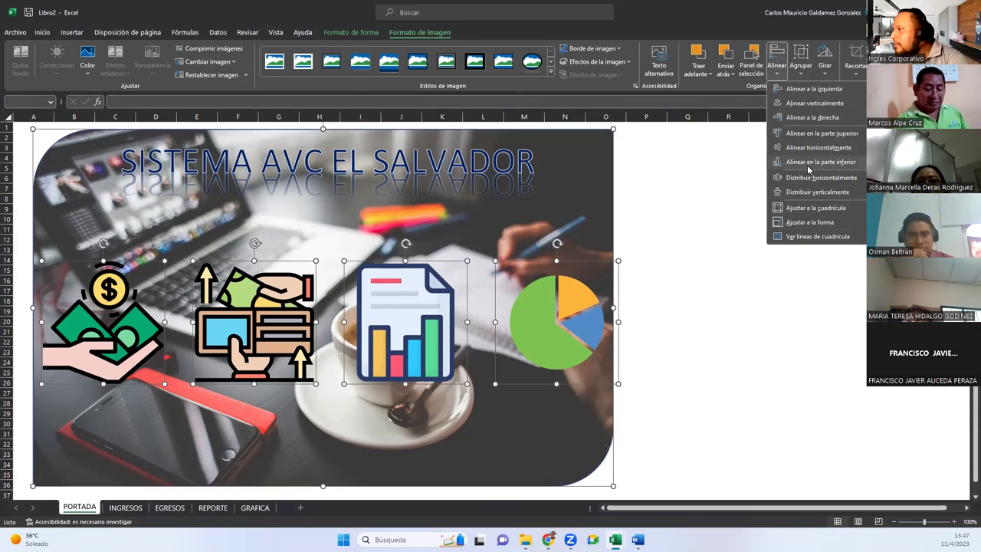
{"action": "left_click", "coordinate": [803, 104]}
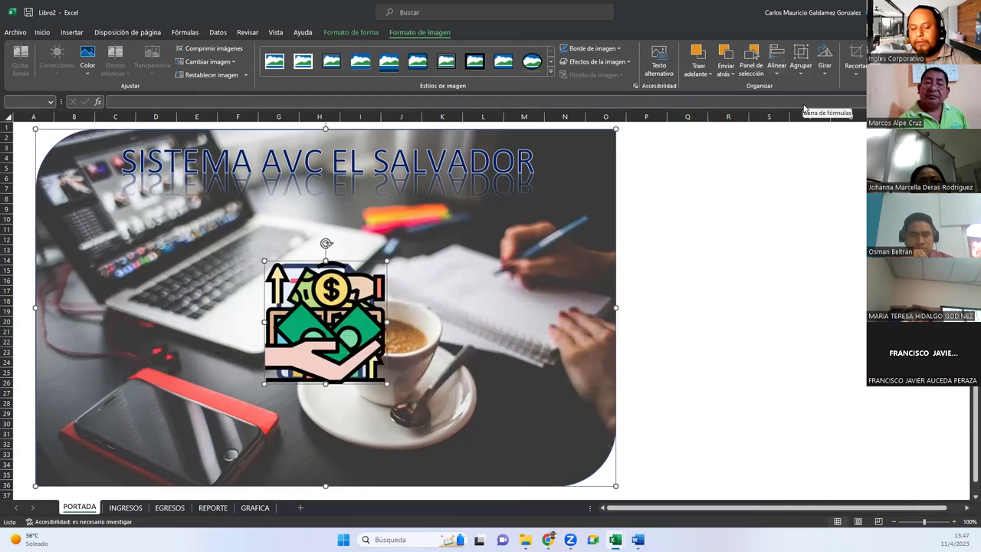
{"action": "key", "text": "ctrl+z"}
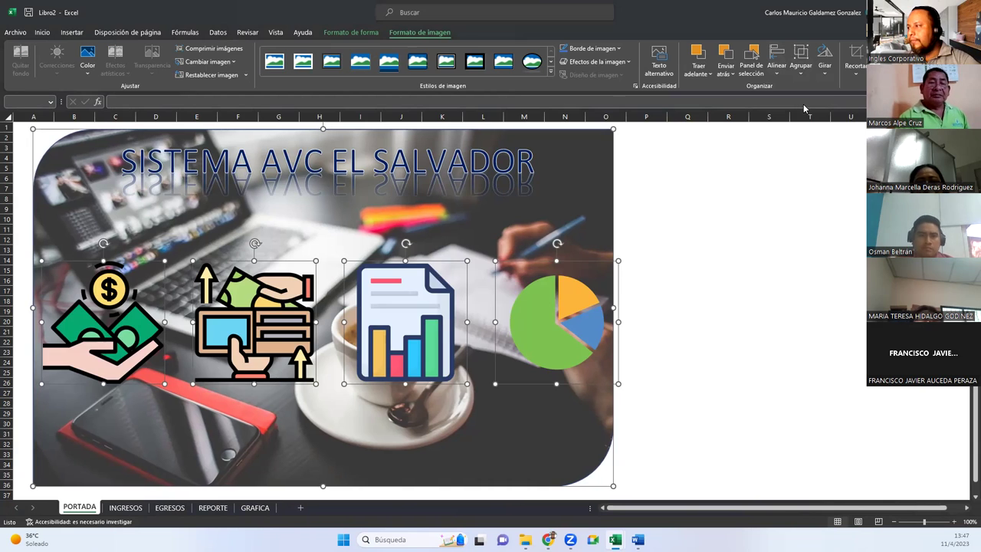
Step: Try top alignment and horizontal distribution against the picture, undoing them and the earlier downward move
{"action": "left_click", "coordinate": [776, 65]}
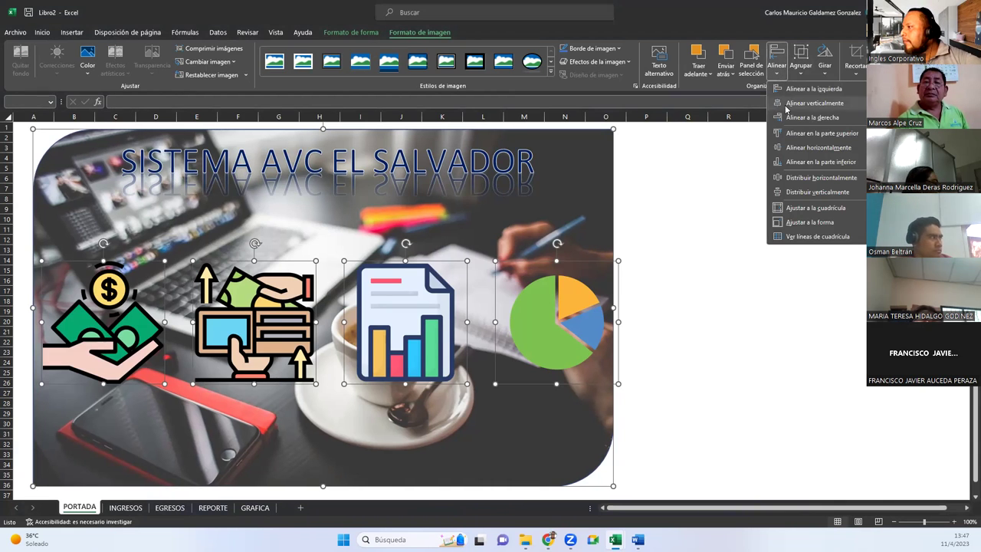
{"action": "left_click", "coordinate": [792, 135]}
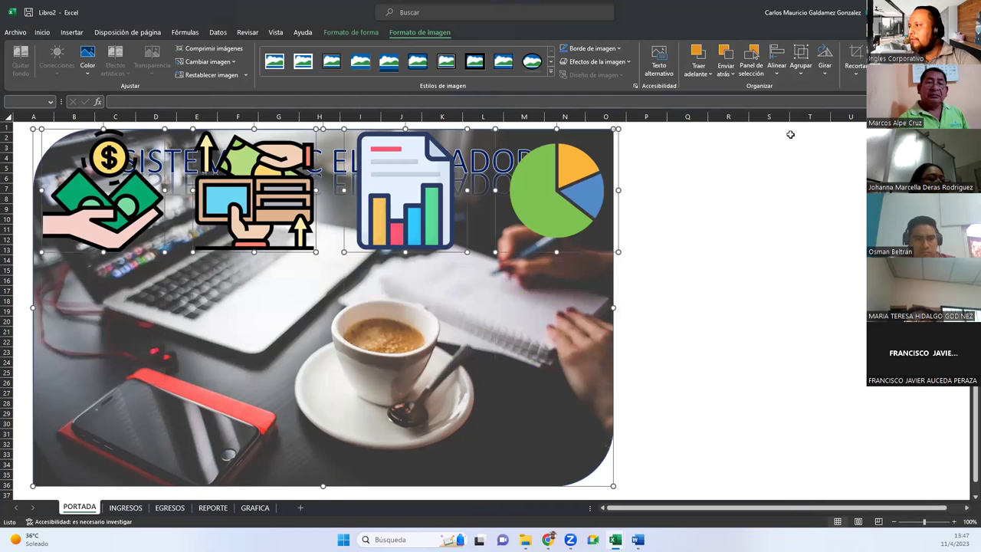
{"action": "key", "text": "ctrl+z"}
{"action": "left_click", "coordinate": [776, 69]}
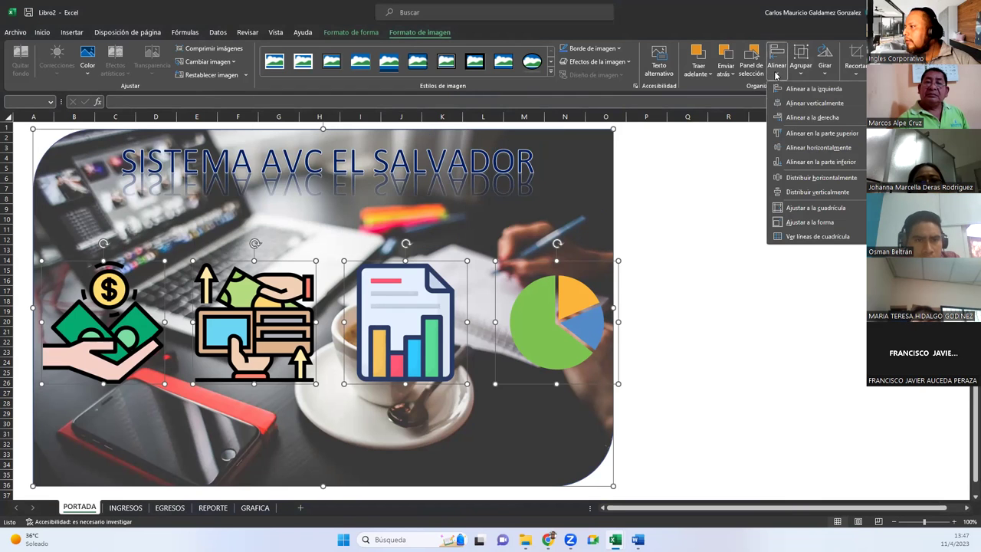
{"action": "left_click", "coordinate": [801, 178]}
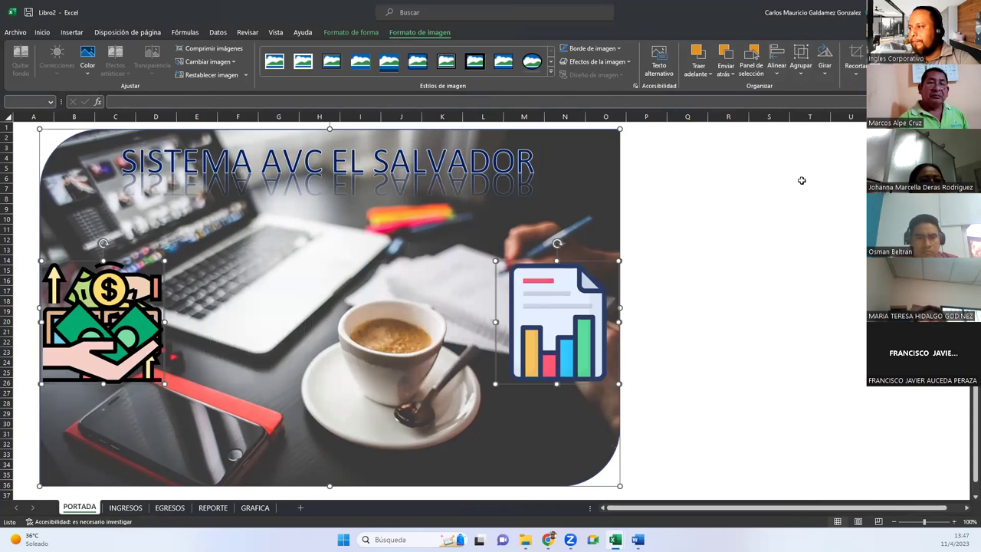
{"action": "key", "text": "ctrl+z"}
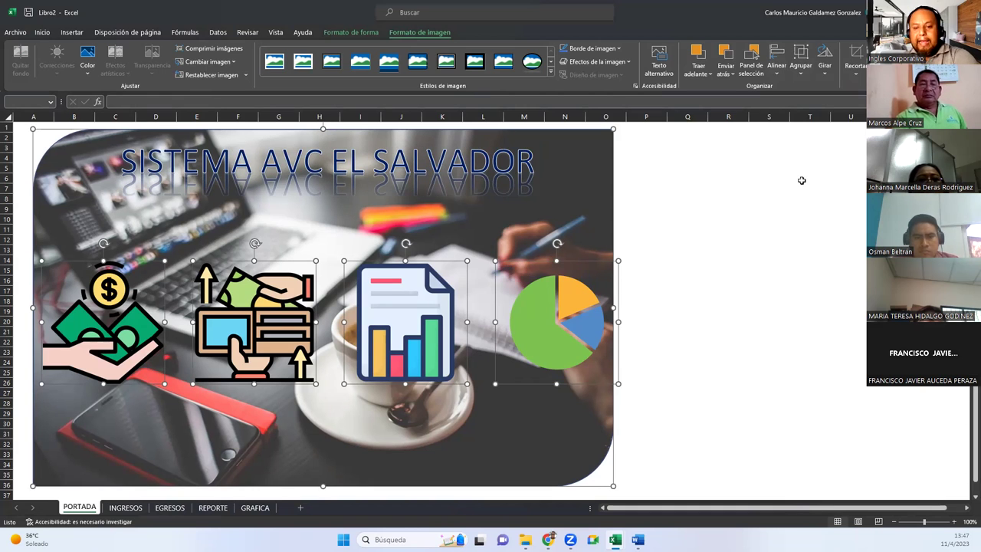
{"action": "key", "text": "ctrl+z"}
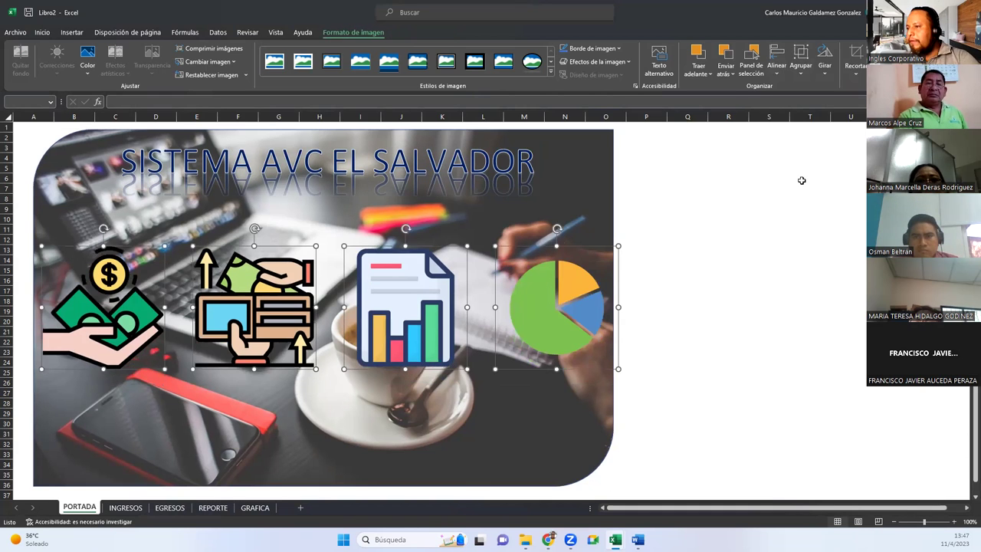
{"action": "left_click", "coordinate": [636, 275]}
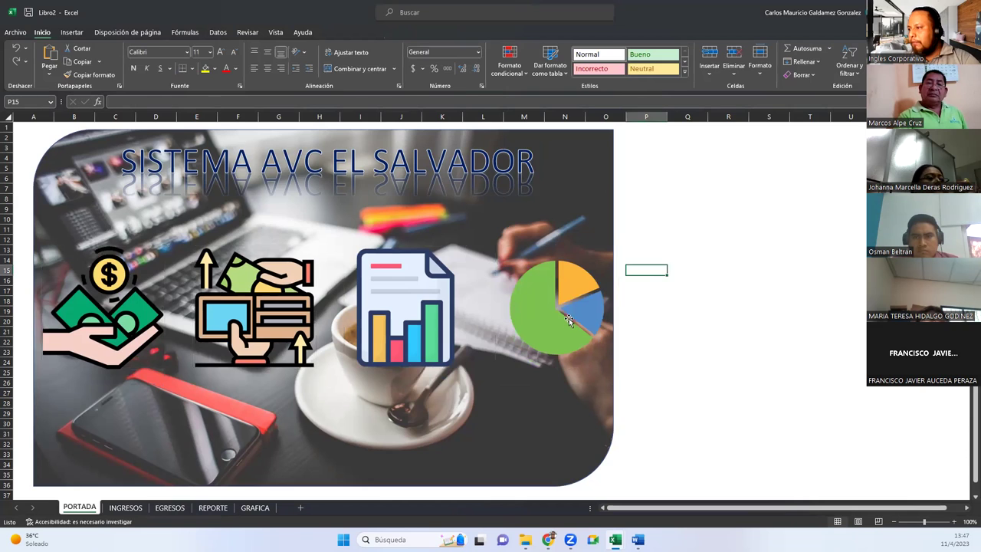
Step: Drag the four selected cover icons together, dropping them near their original spot
{"action": "left_click", "coordinate": [568, 320]}
{"action": "left_click", "coordinate": [431, 330], "text": "ctrl"}
{"action": "left_click", "coordinate": [274, 323], "text": "ctrl"}
{"action": "left_click", "coordinate": [130, 329], "text": "ctrl"}
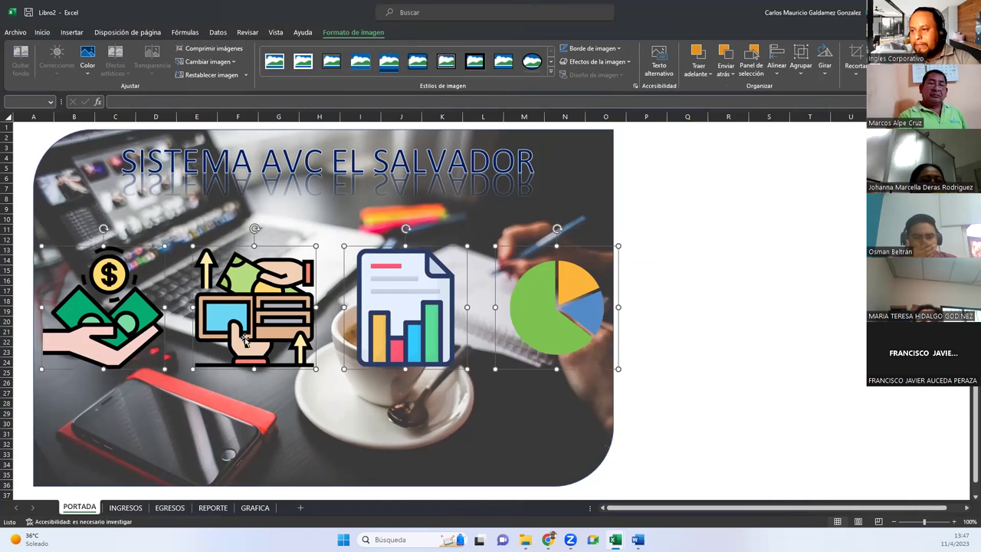
{"action": "left_click_drag", "start_coordinate": [249, 334], "coordinate": [244, 341]}
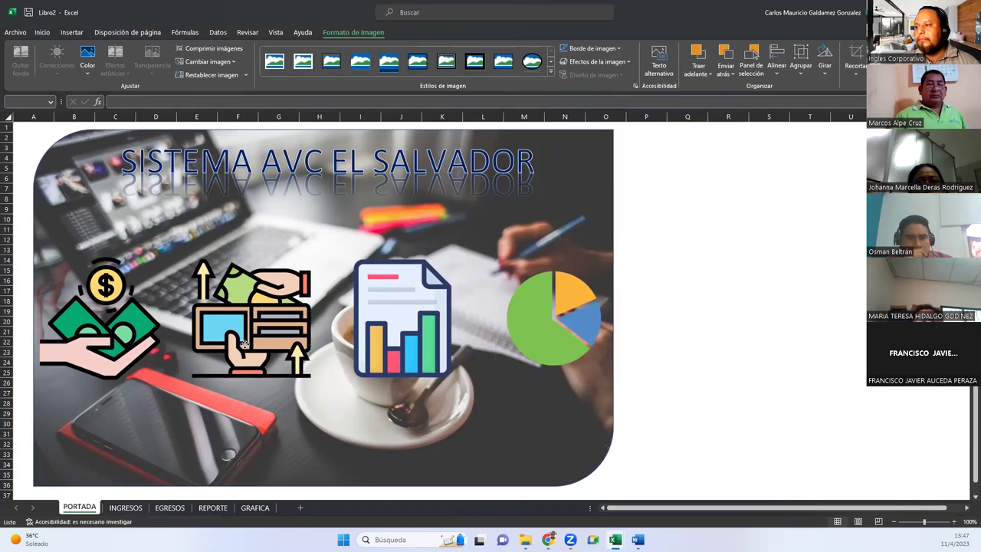
{"action": "left_click_drag", "start_coordinate": [243, 346], "coordinate": [244, 346]}
{"action": "left_click", "coordinate": [688, 309]}
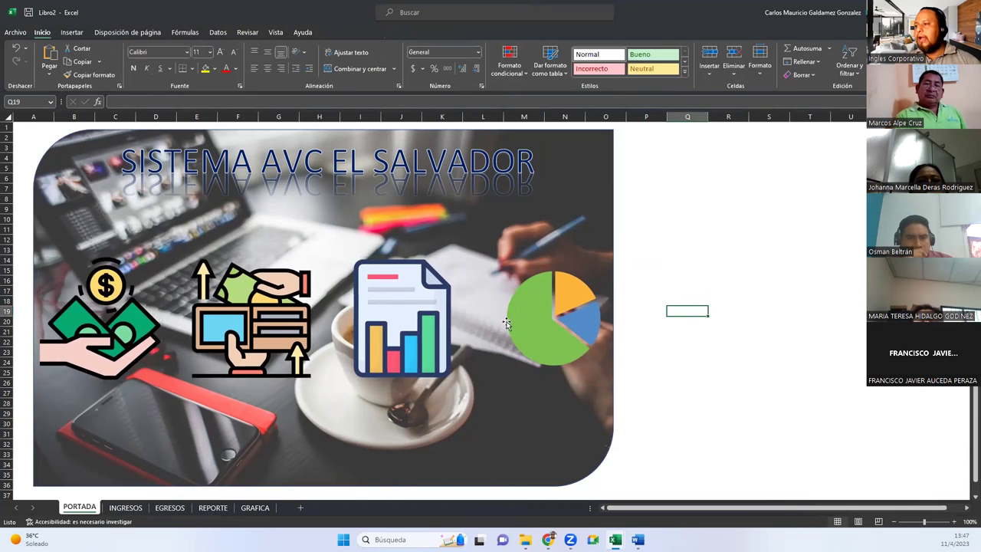
Step: Nudge the icon row slightly left with drags and arrow keys so it fits the banner
{"action": "left_click", "coordinate": [544, 328]}
{"action": "left_click", "coordinate": [418, 338], "text": "ctrl"}
{"action": "left_click", "coordinate": [222, 341], "text": "ctrl"}
{"action": "left_click_drag", "start_coordinate": [219, 342], "coordinate": [228, 337]}
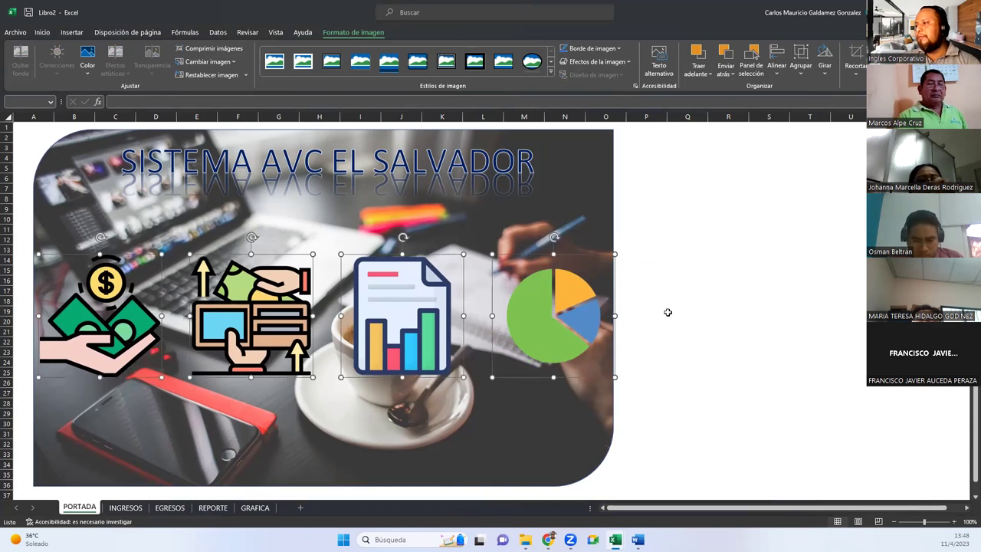
{"action": "left_click_drag", "start_coordinate": [582, 312], "coordinate": [578, 312]}
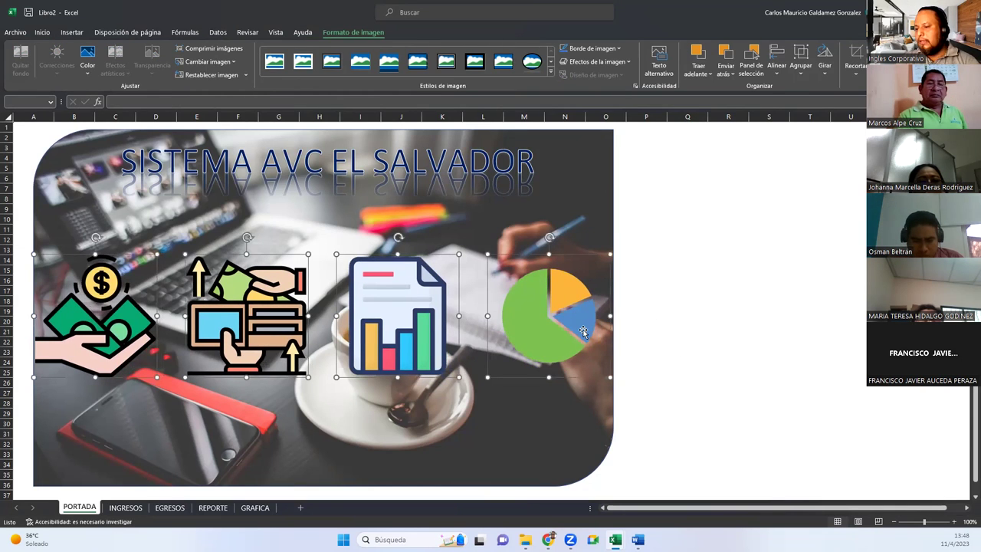
{"action": "key", "text": "Right"}
{"action": "key", "text": "Right"}
{"action": "key", "text": "Right"}
{"action": "key", "text": "Left"}
{"action": "key", "text": "Left"}
{"action": "key", "text": "Left"}
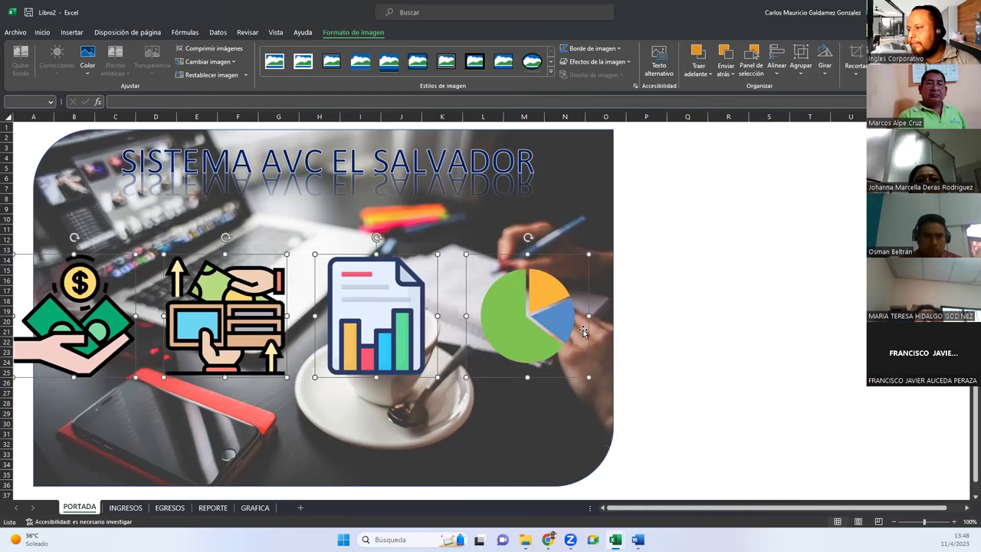
{"action": "key", "text": "Right"}
{"action": "key", "text": "Right"}
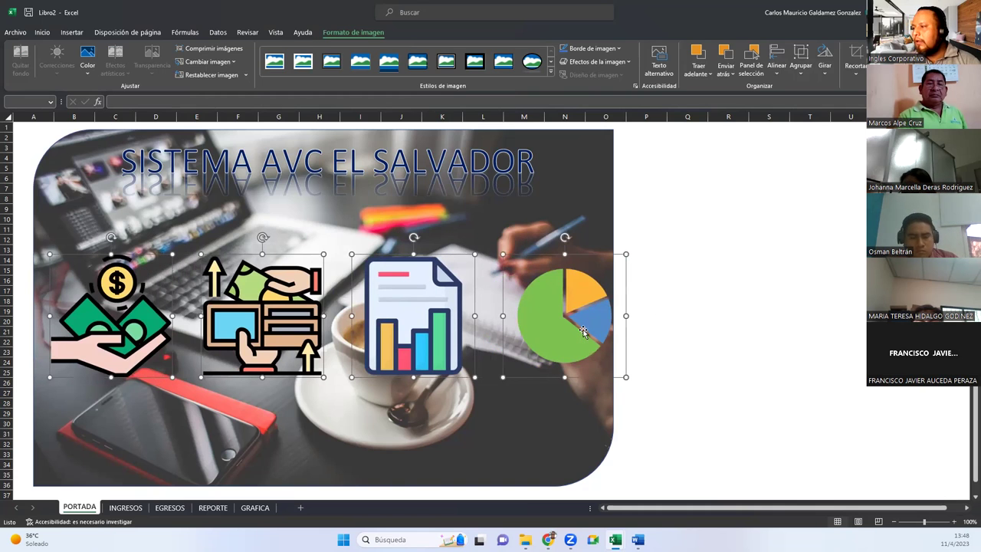
{"action": "left_click_drag", "start_coordinate": [583, 330], "coordinate": [565, 331]}
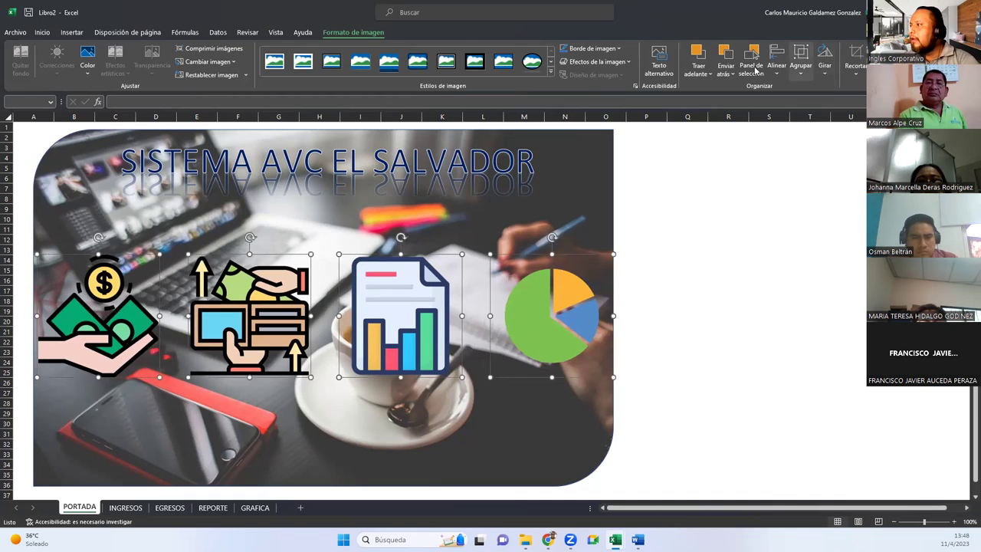
{"action": "left_click", "coordinate": [700, 76]}
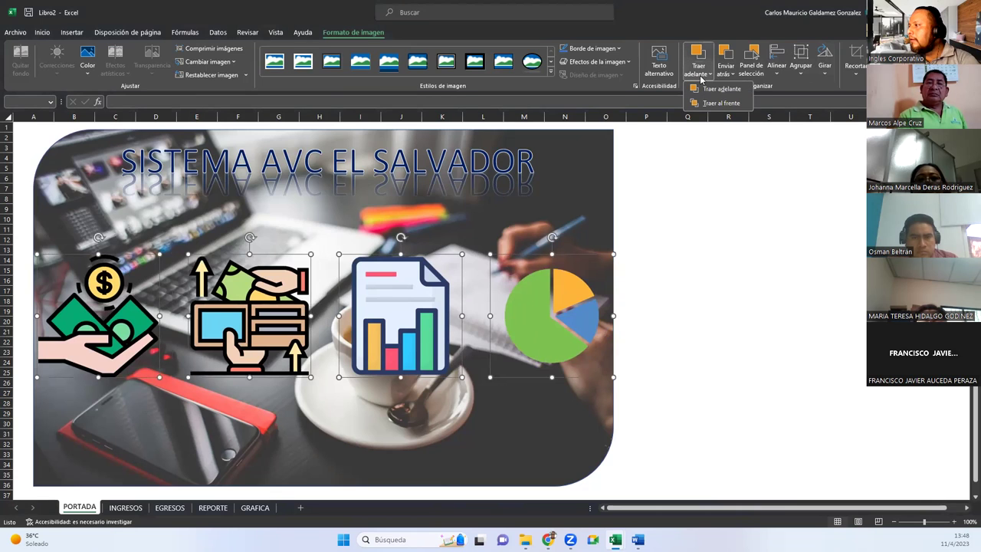
{"action": "left_click", "coordinate": [726, 74]}
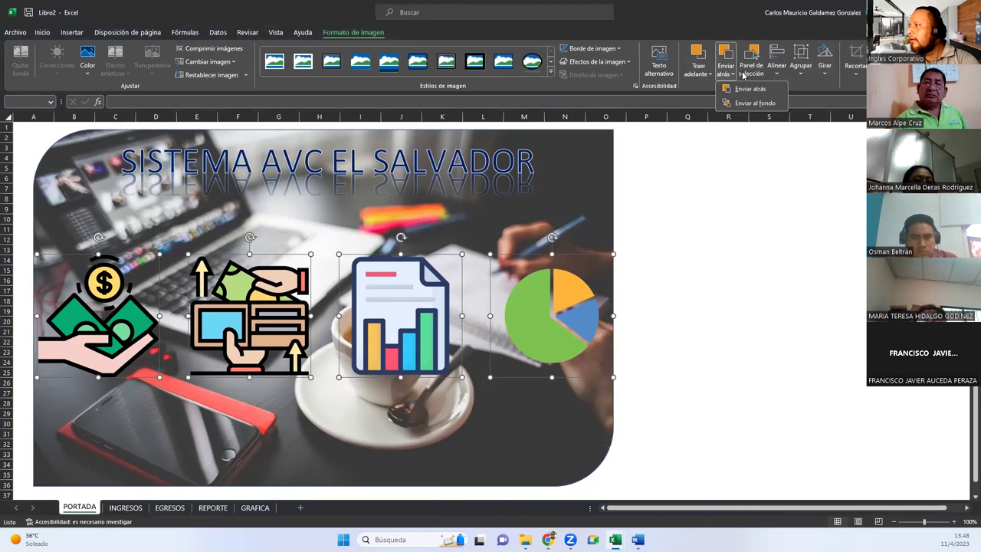
{"action": "left_click", "coordinate": [748, 69]}
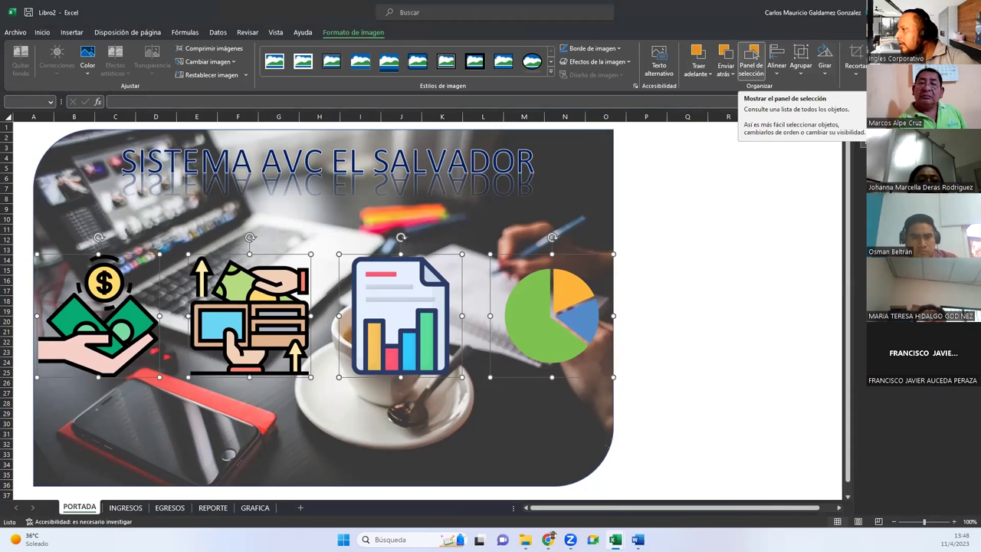
{"action": "left_click", "coordinate": [782, 74]}
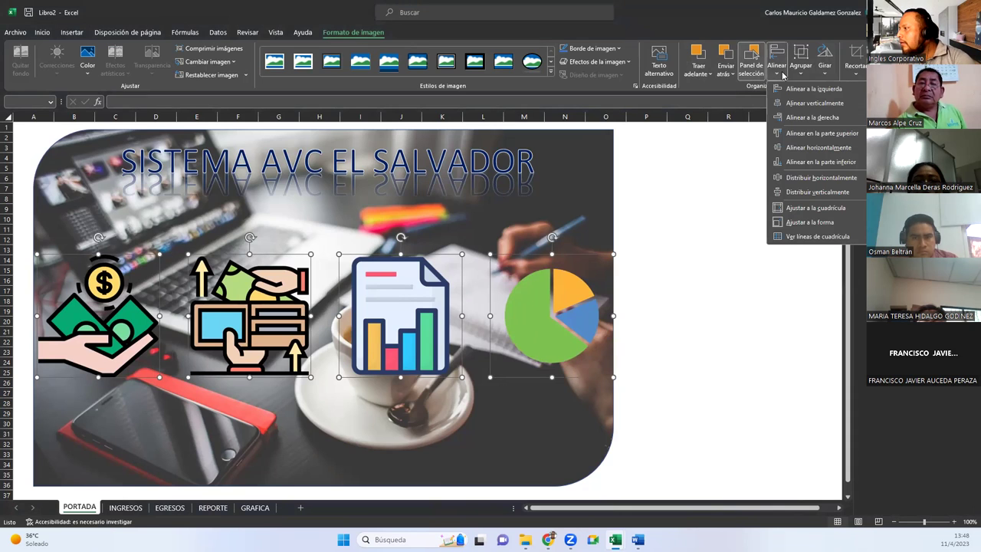
{"action": "left_click", "coordinate": [821, 177]}
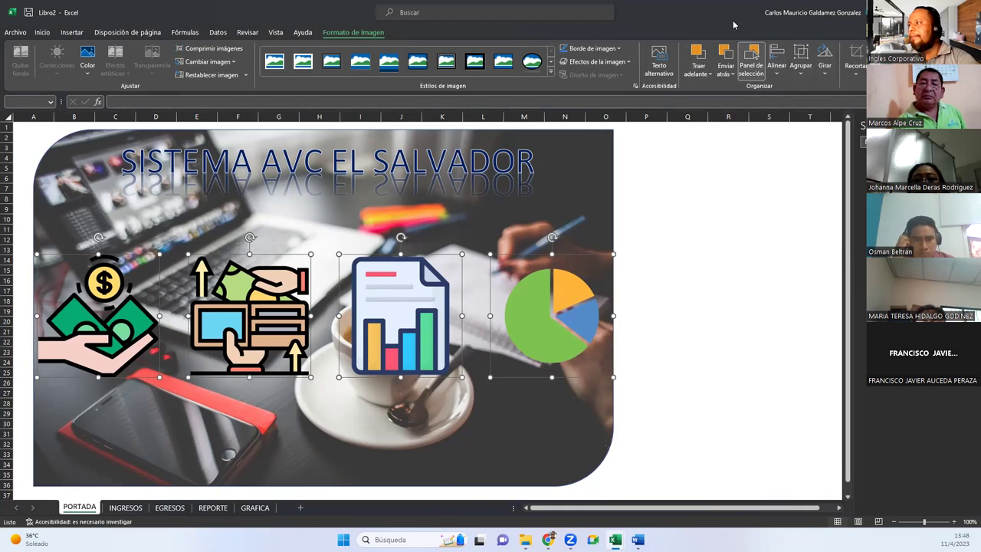
{"action": "left_click", "coordinate": [741, 299]}
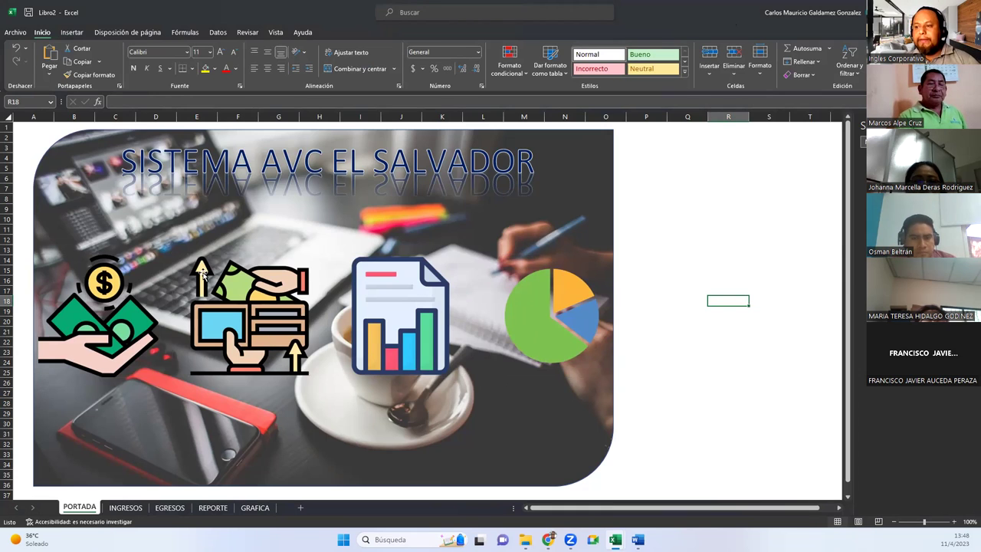
Step: On the INGRESOS sheet, insert the casa and avance-rapido pictures from this computer
{"action": "left_click", "coordinate": [130, 511]}
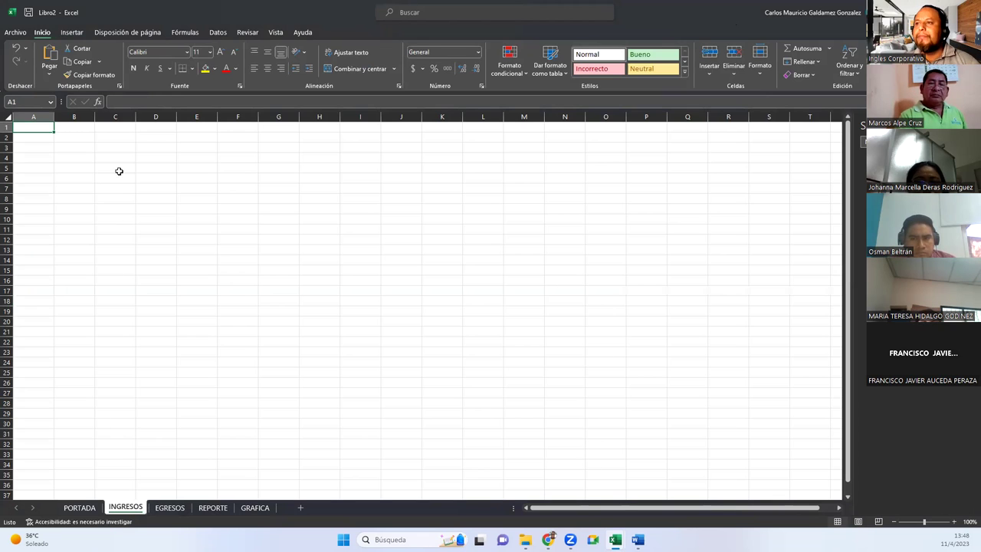
{"action": "left_click", "coordinate": [71, 32]}
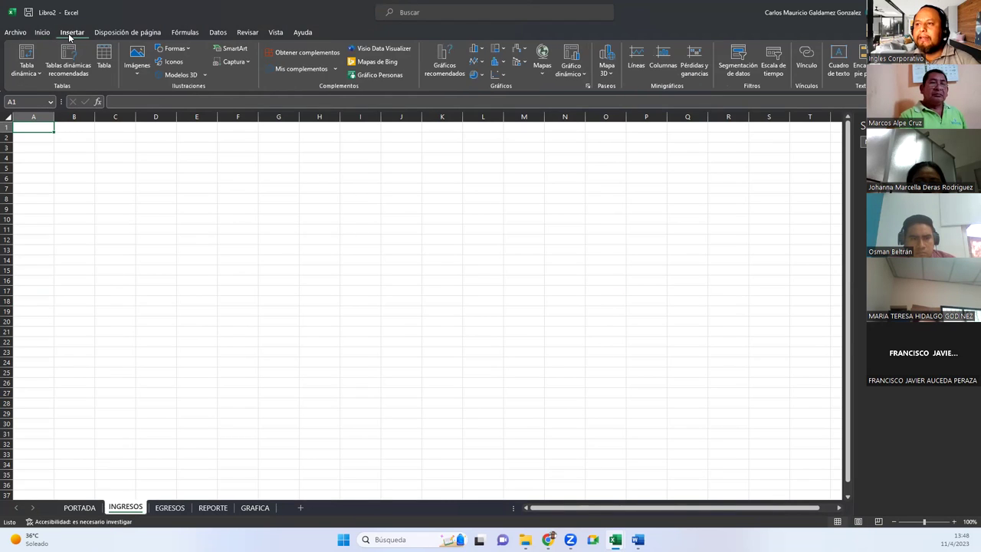
{"action": "left_click", "coordinate": [142, 66]}
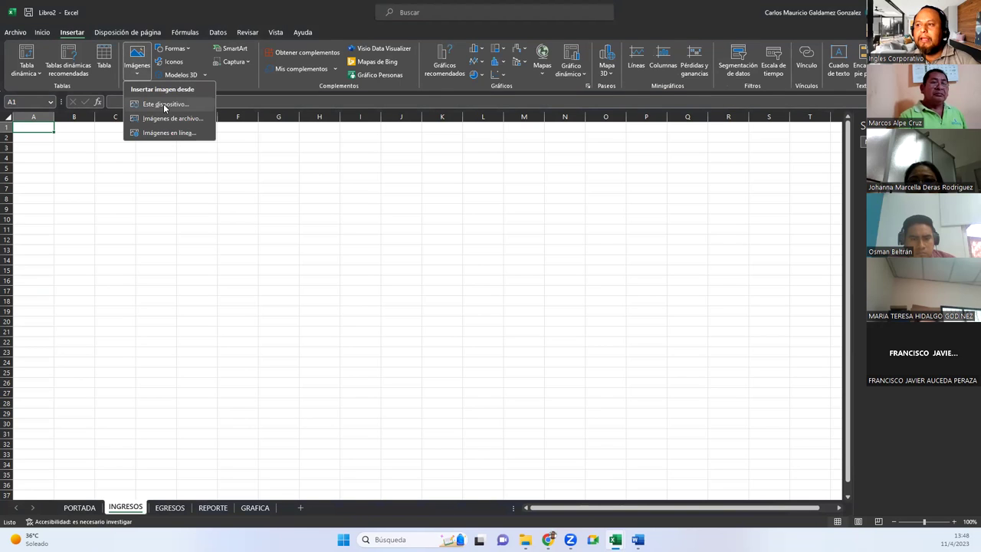
{"action": "left_click", "coordinate": [163, 105]}
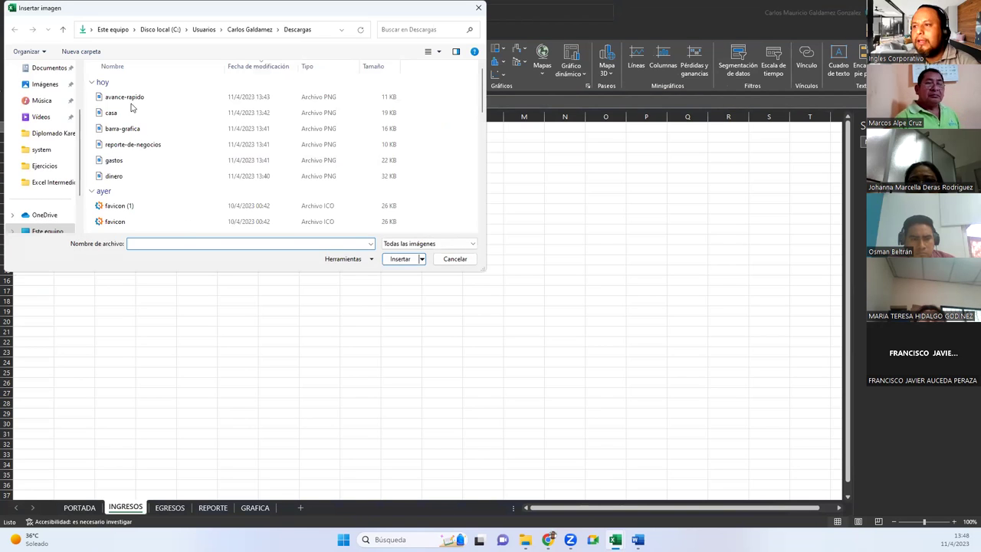
{"action": "left_click", "coordinate": [121, 114]}
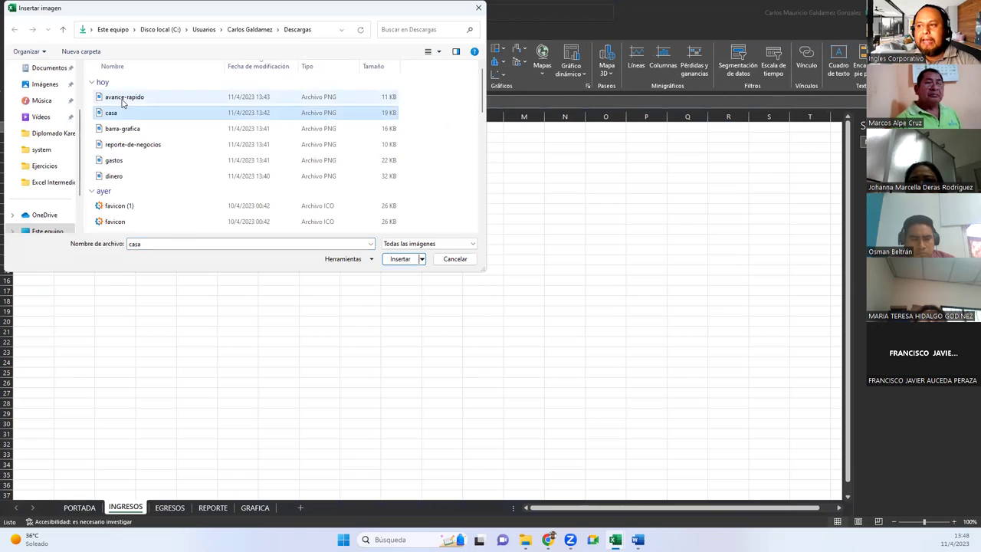
{"action": "left_click", "coordinate": [121, 98], "text": "ctrl"}
{"action": "left_click", "coordinate": [393, 261]}
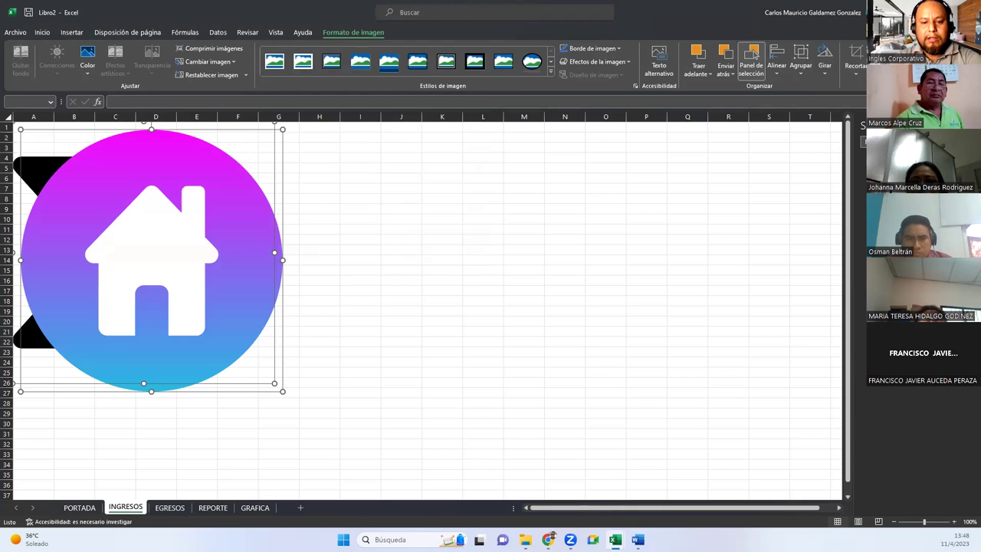
Step: Shrink the house to icon size and place the double-arrow icon below it in column M
{"action": "left_click_drag", "start_coordinate": [282, 391], "coordinate": [105, 214]}
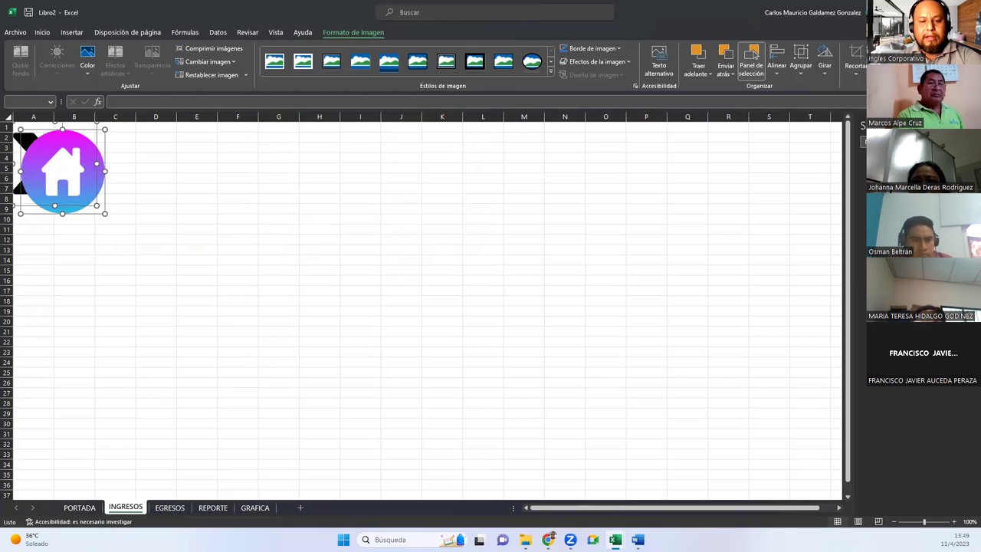
{"action": "mouse_move", "coordinate": [105, 213]}
{"action": "left_mouse_down"}
{"action": "mouse_move", "coordinate": [61, 171]}
{"action": "mouse_move", "coordinate": [524, 156]}
{"action": "left_mouse_up"}
{"action": "left_click", "coordinate": [210, 197]}
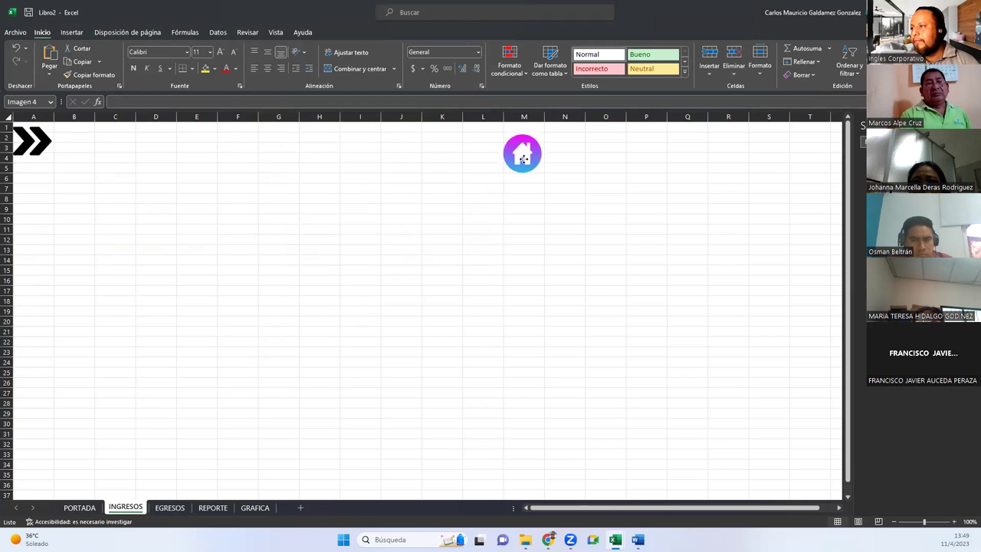
{"action": "left_click_drag", "start_coordinate": [30, 141], "coordinate": [529, 205]}
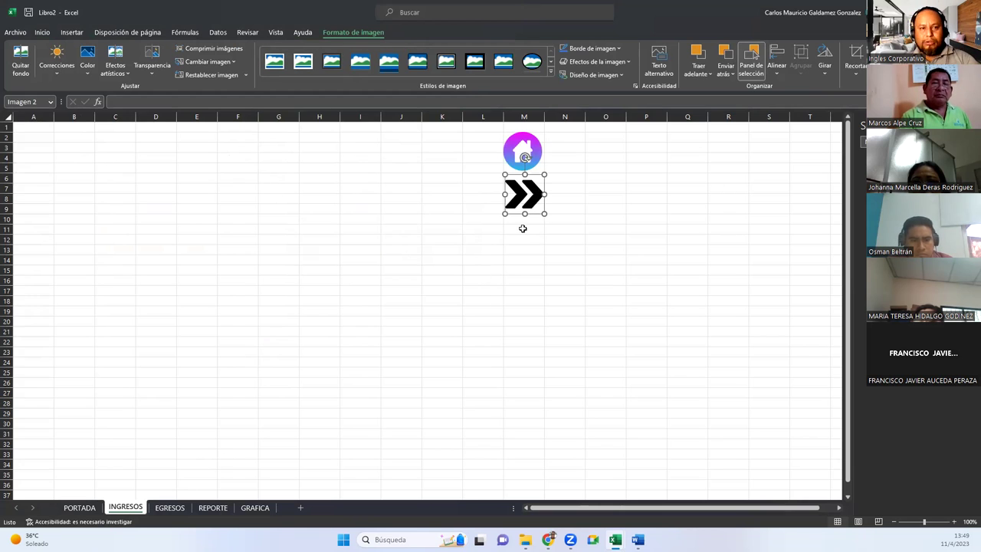
Step: Center the house icon vertically over the arrow icon on INGRESOS and select both icons
{"action": "left_click", "coordinate": [515, 153], "text": "ctrl"}
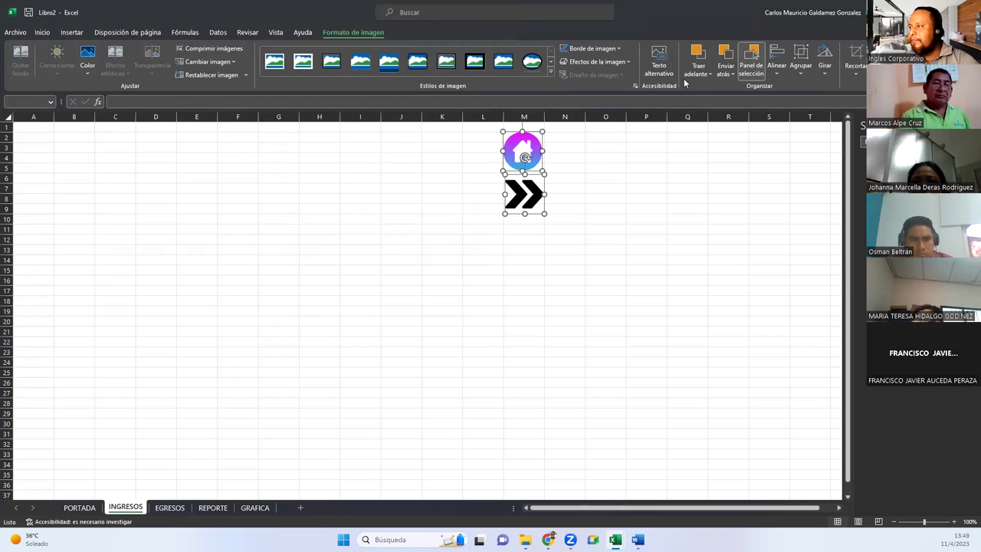
{"action": "left_click", "coordinate": [778, 70]}
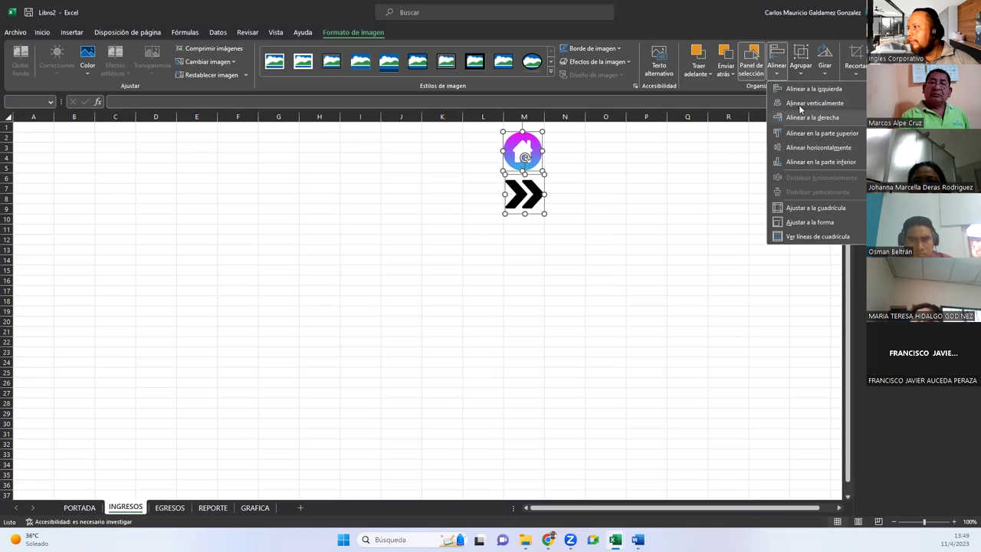
{"action": "left_click", "coordinate": [798, 104]}
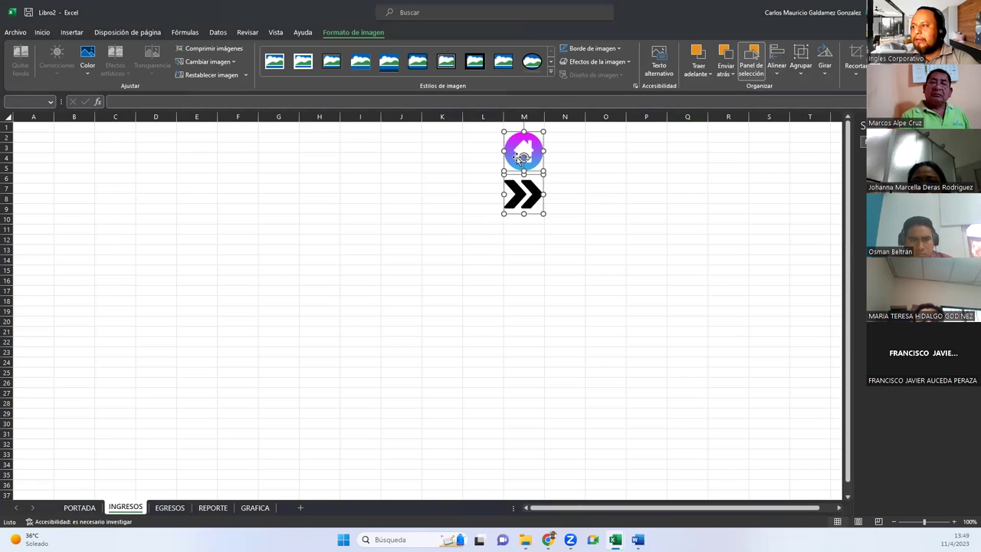
{"action": "left_click", "coordinate": [529, 211], "text": "ctrl"}
{"action": "left_click", "coordinate": [521, 198], "text": "ctrl"}
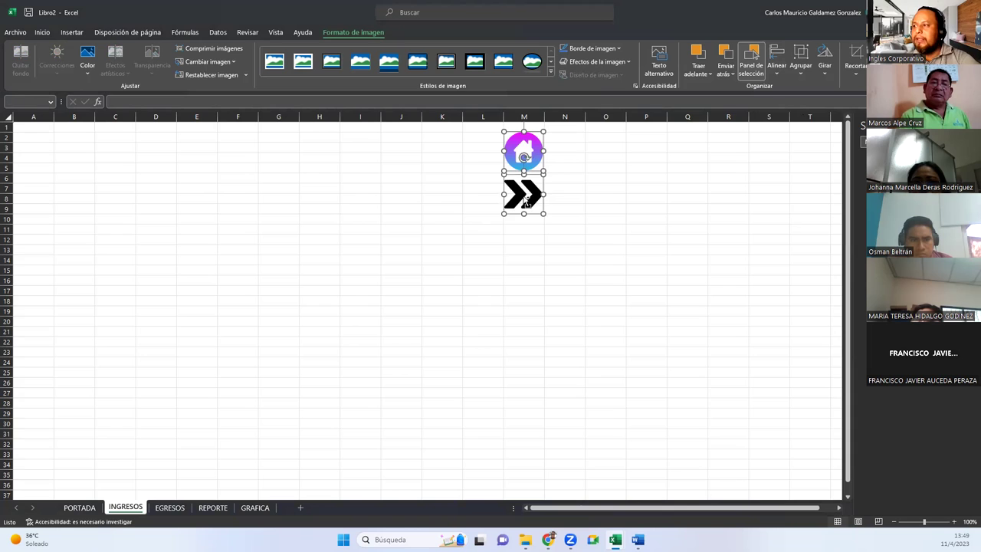
{"action": "left_click", "coordinate": [170, 507]}
Step: Paste the home and arrow icons into cell M2 of EGRESOS
{"action": "left_click", "coordinate": [519, 134]}
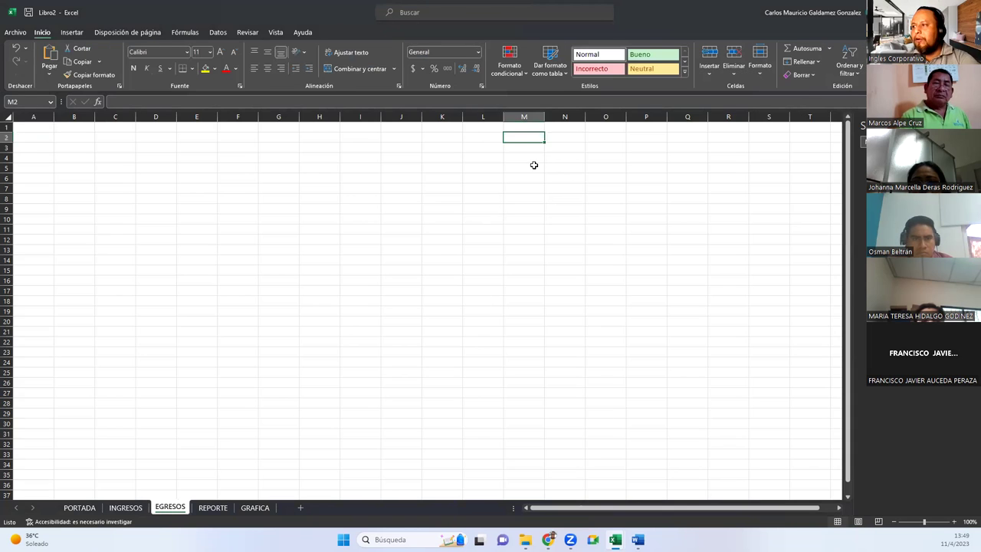
{"action": "key", "text": "ctrl+v"}
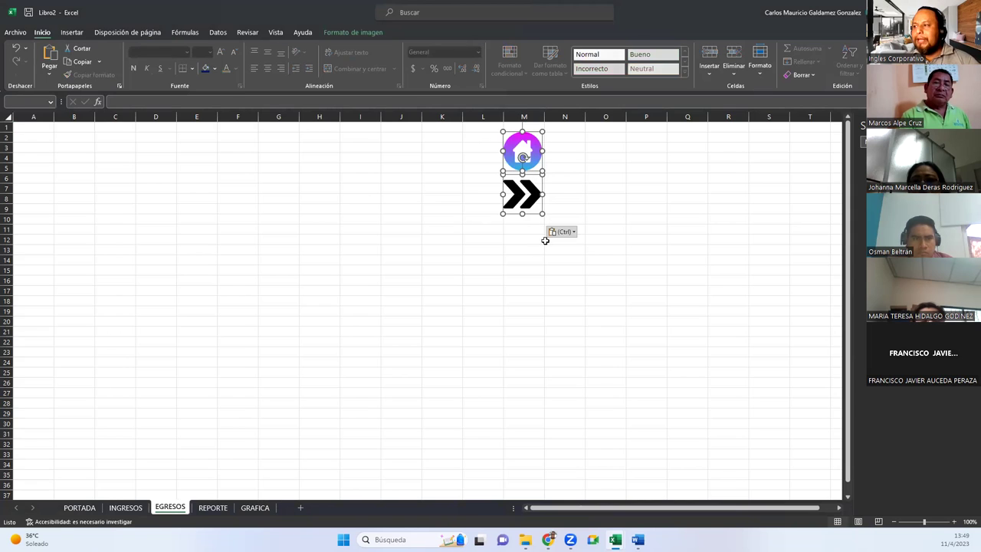
{"action": "left_click", "coordinate": [546, 239]}
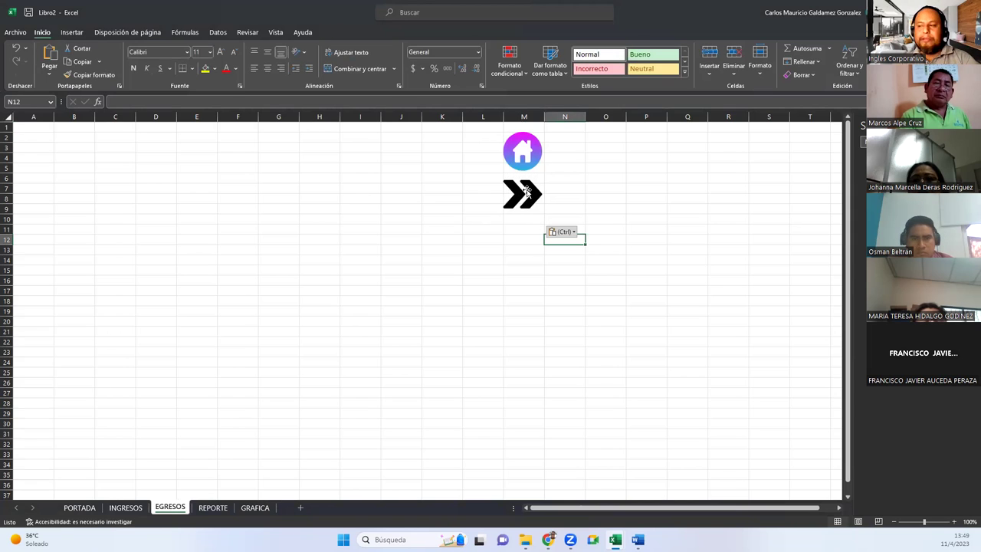
Step: Duplicate the arrow icon below the first and flip it horizontally into a back arrow
{"action": "left_click", "coordinate": [526, 191]}
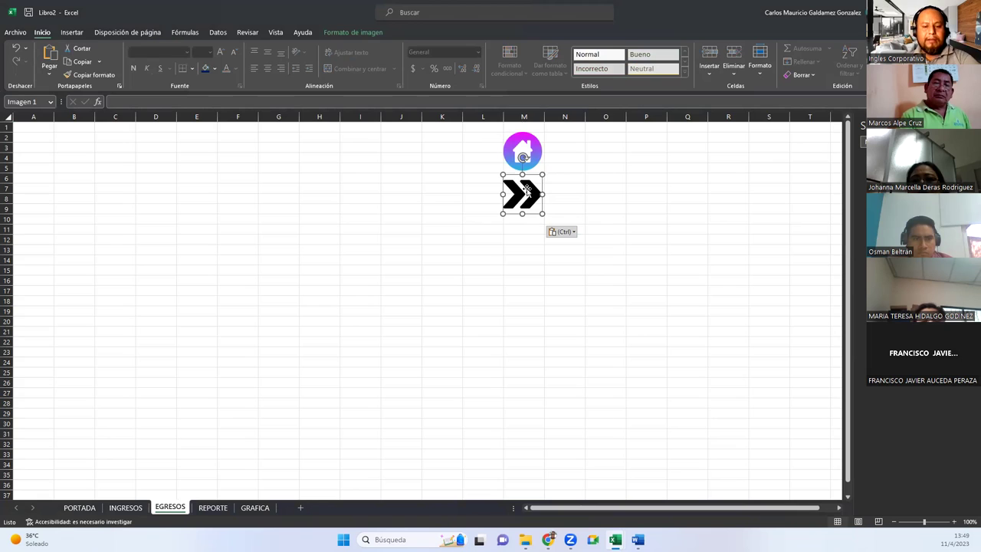
{"action": "key", "text": "alt"}
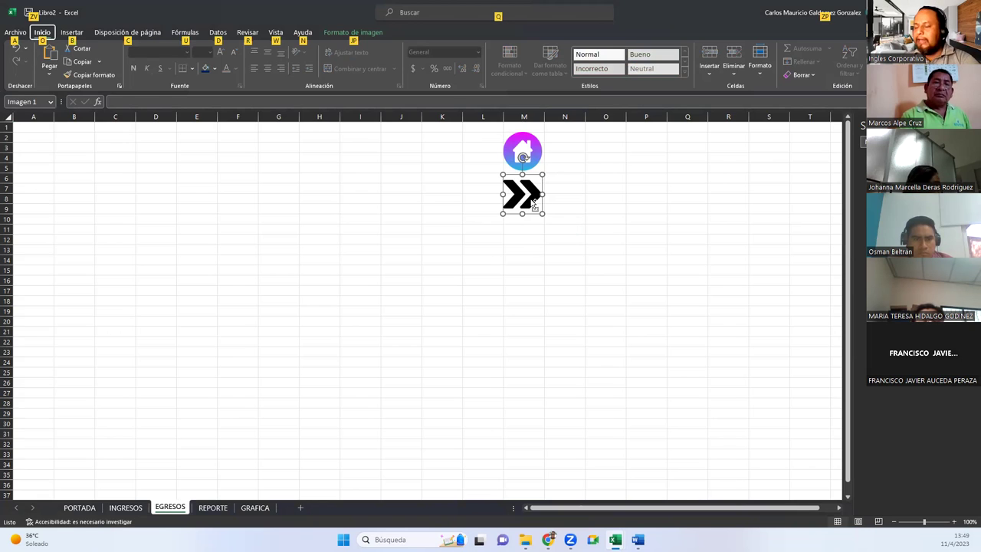
{"action": "key", "text": "ctrl+v"}
{"action": "left_click_drag", "start_coordinate": [534, 203], "coordinate": [527, 242]}
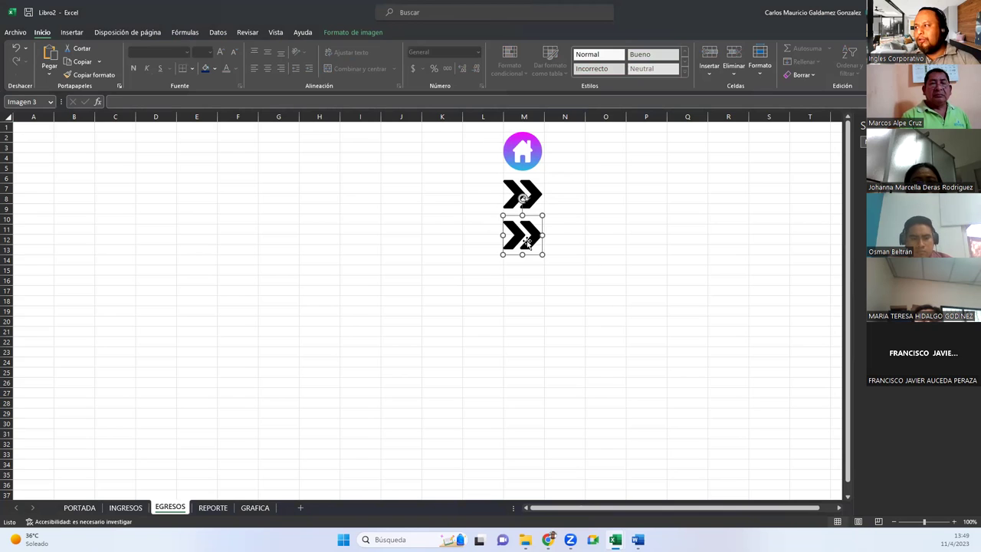
{"action": "double_click", "coordinate": [529, 242]}
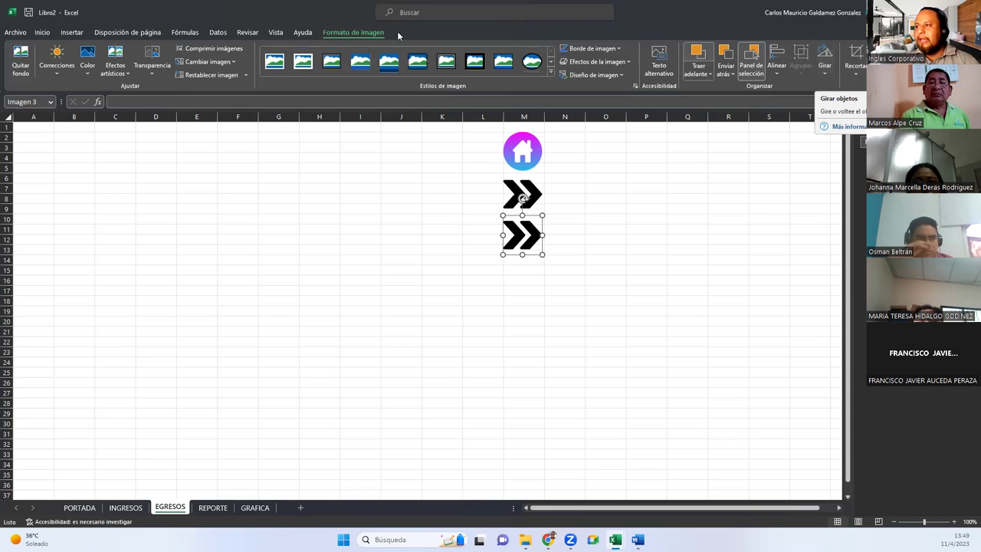
{"action": "left_click", "coordinate": [828, 75]}
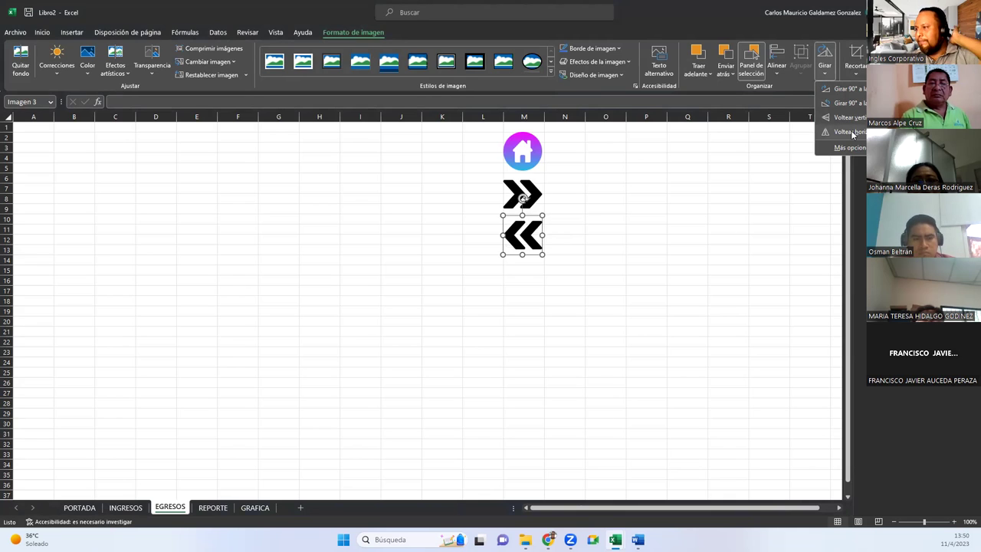
{"action": "left_click", "coordinate": [852, 135]}
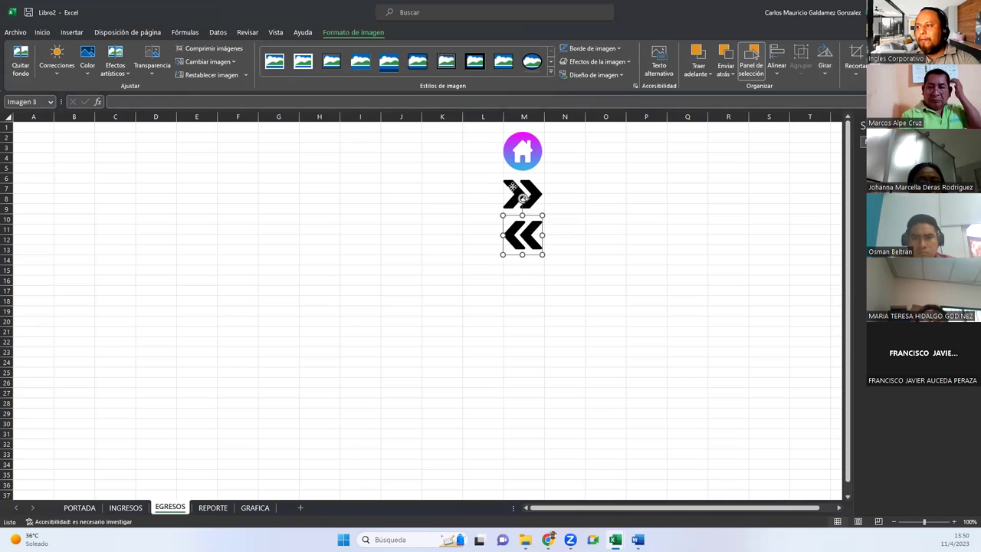
Step: Paste the home, next and back arrow icons into cell M2 on the REPORTE sheet
{"action": "left_click", "coordinate": [522, 148], "text": "ctrl"}
{"action": "left_click", "coordinate": [510, 192], "text": "ctrl"}
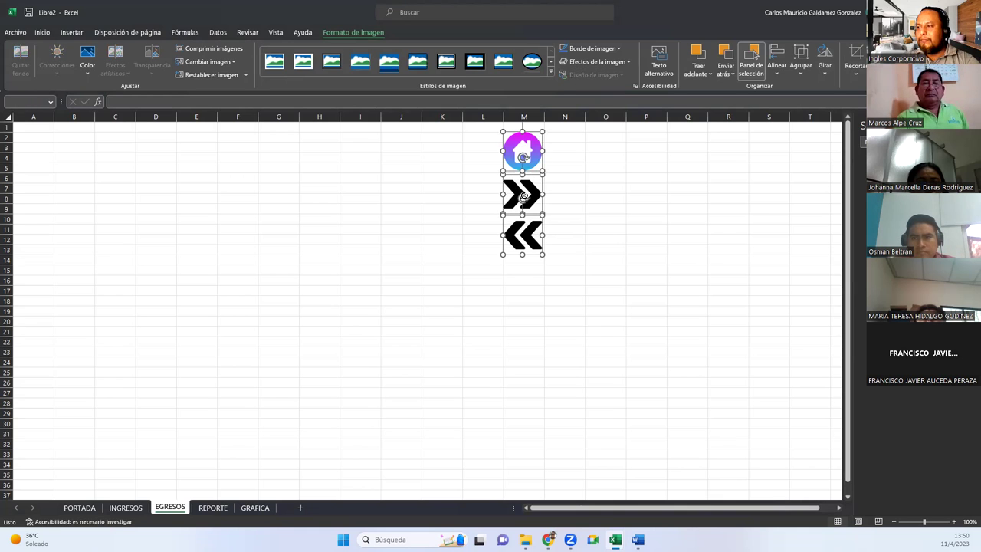
{"action": "left_click", "coordinate": [213, 507]}
{"action": "left_click", "coordinate": [510, 137]}
{"action": "key", "text": "ctrl+v"}
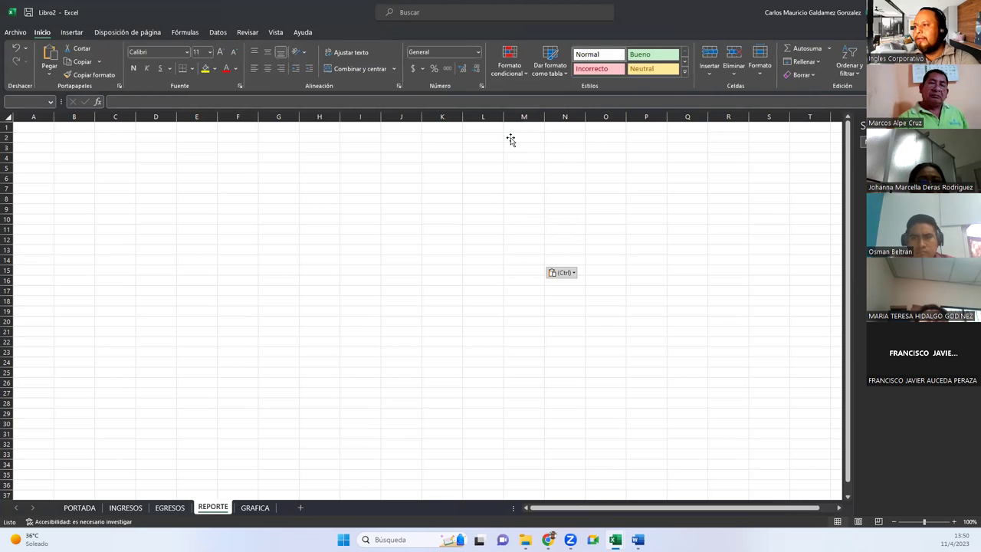
{"action": "left_click", "coordinate": [255, 508]}
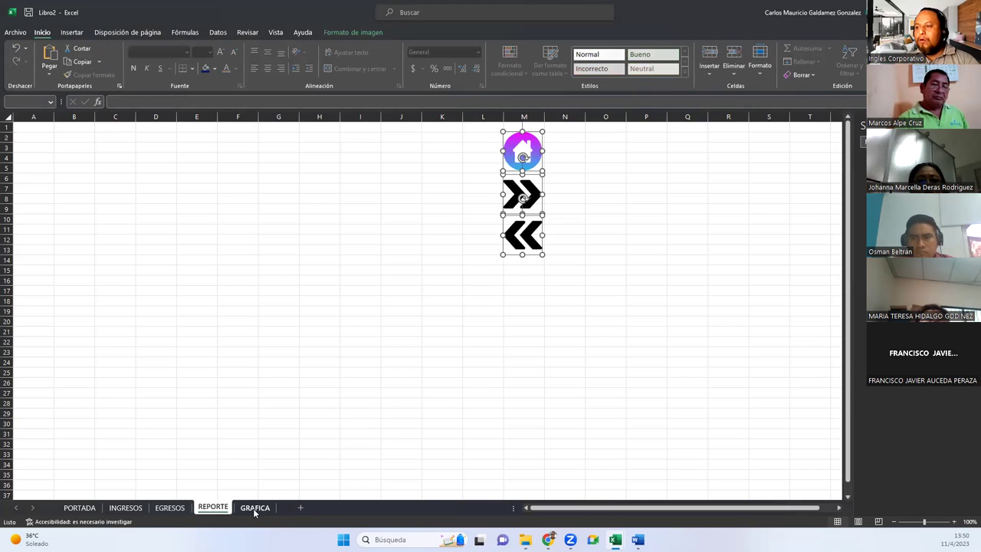
Step: Paste the icons at L2 on GRAFICA, delete the next arrow, and move the back arrow under home
{"action": "left_click", "coordinate": [470, 137]}
{"action": "key", "text": "ctrl+v"}
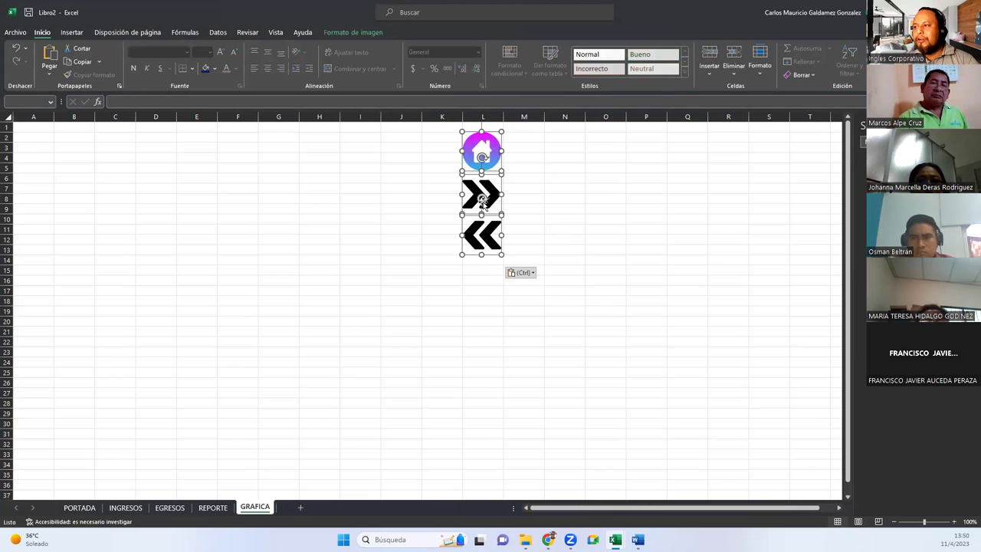
{"action": "left_click", "coordinate": [518, 190]}
{"action": "left_click", "coordinate": [471, 194]}
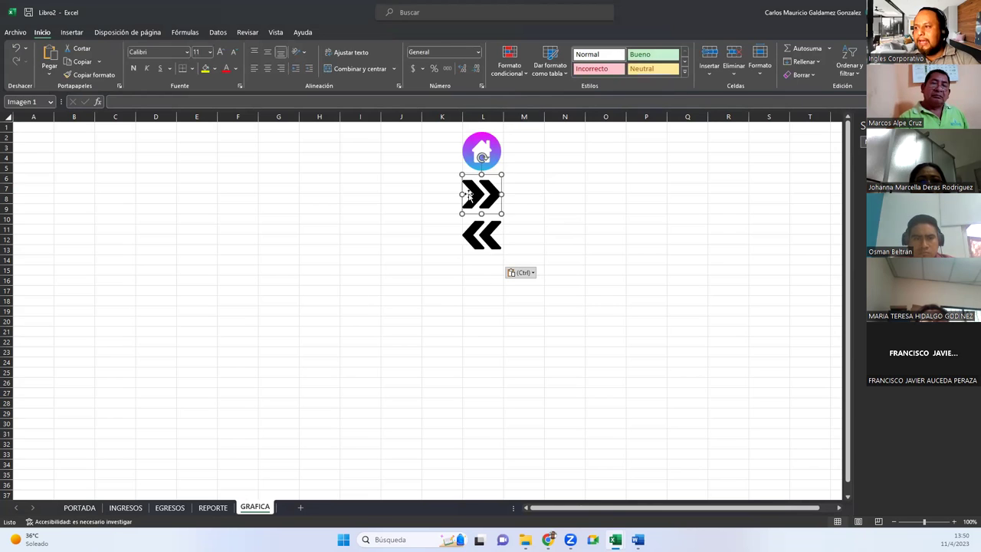
{"action": "key", "text": "Delete"}
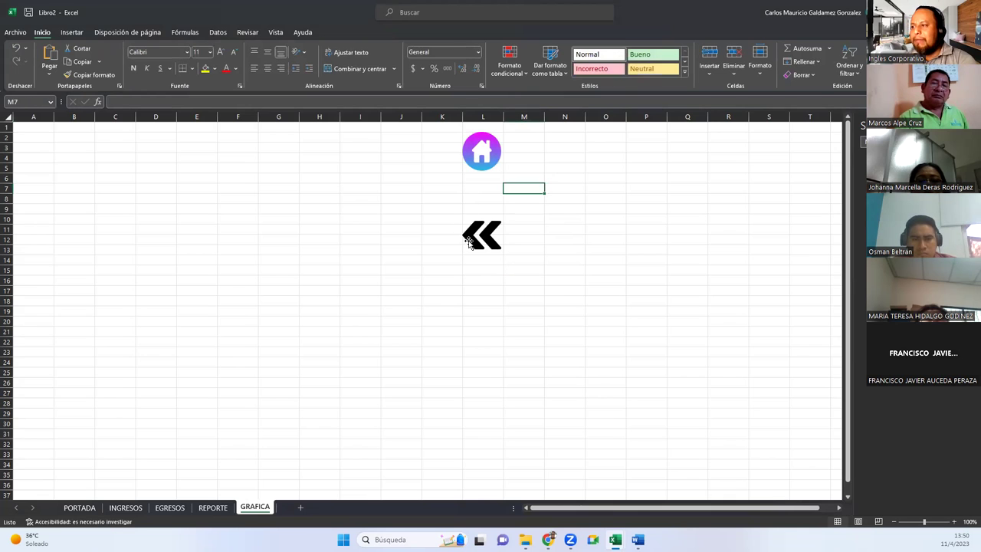
{"action": "left_click", "coordinate": [470, 243]}
{"action": "left_click_drag", "start_coordinate": [469, 240], "coordinate": [469, 195]}
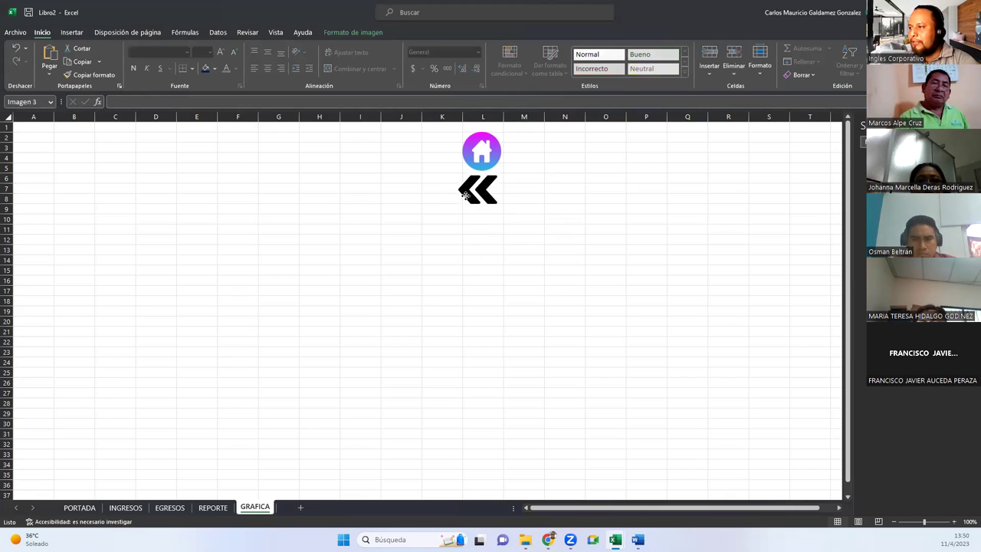
{"action": "left_click", "coordinate": [81, 507]}
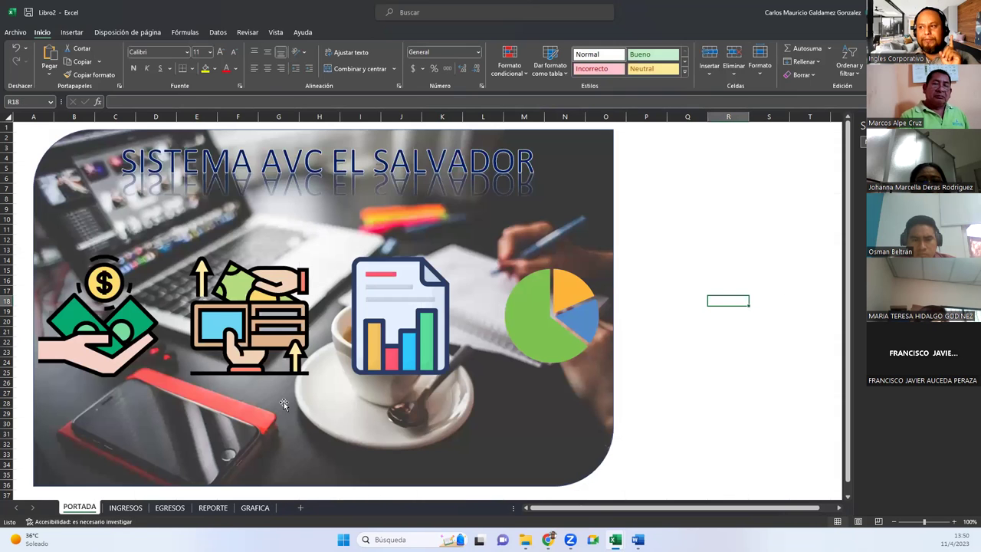
{"action": "left_click", "coordinate": [123, 507]}
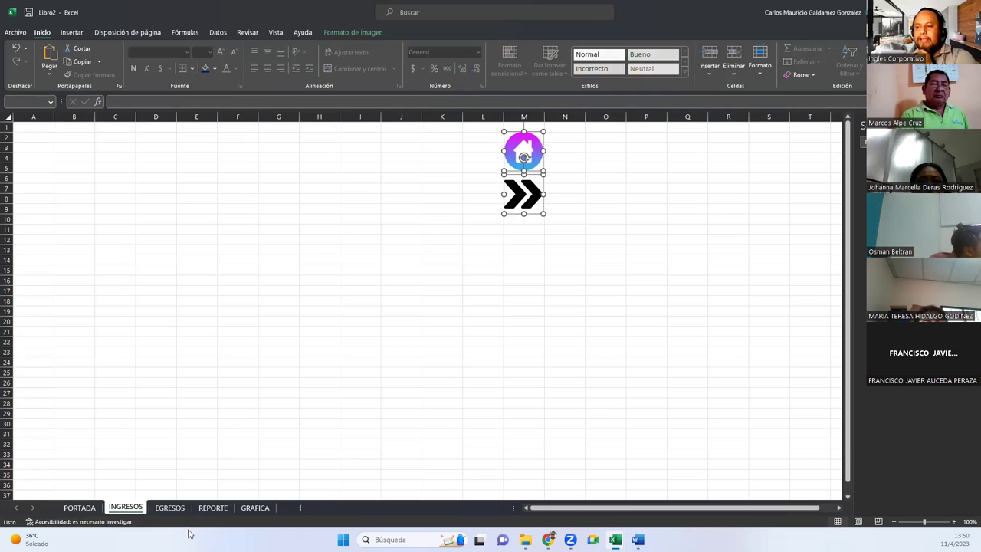
{"action": "left_click", "coordinate": [163, 509]}
{"action": "left_click", "coordinate": [599, 166]}
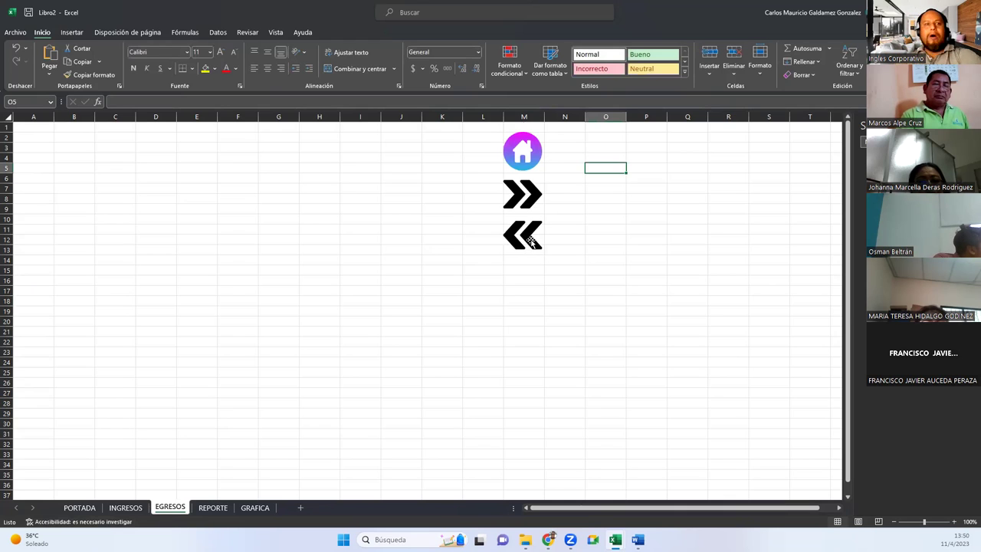
{"action": "left_click", "coordinate": [213, 507]}
{"action": "left_click", "coordinate": [592, 237]}
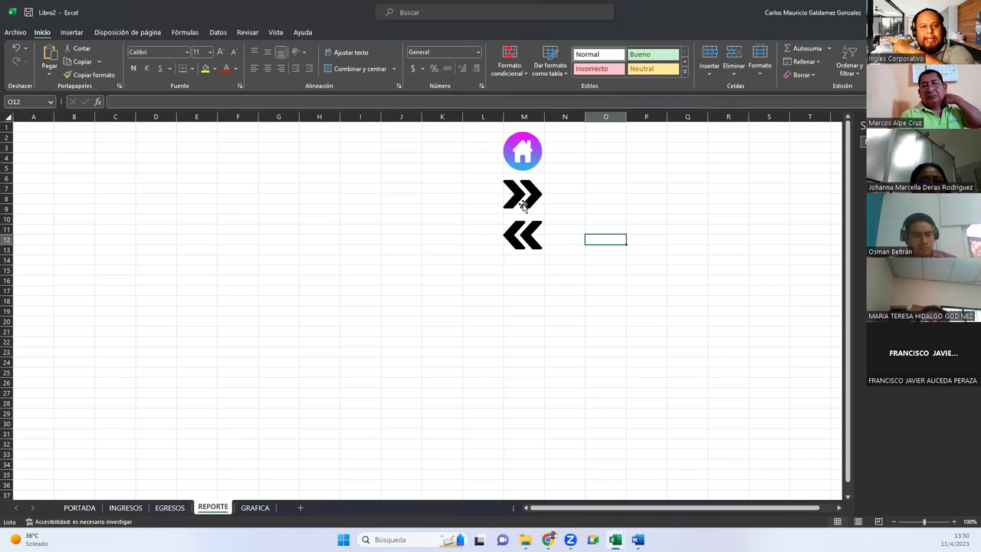
{"action": "left_click", "coordinate": [255, 507]}
{"action": "left_click", "coordinate": [527, 239]}
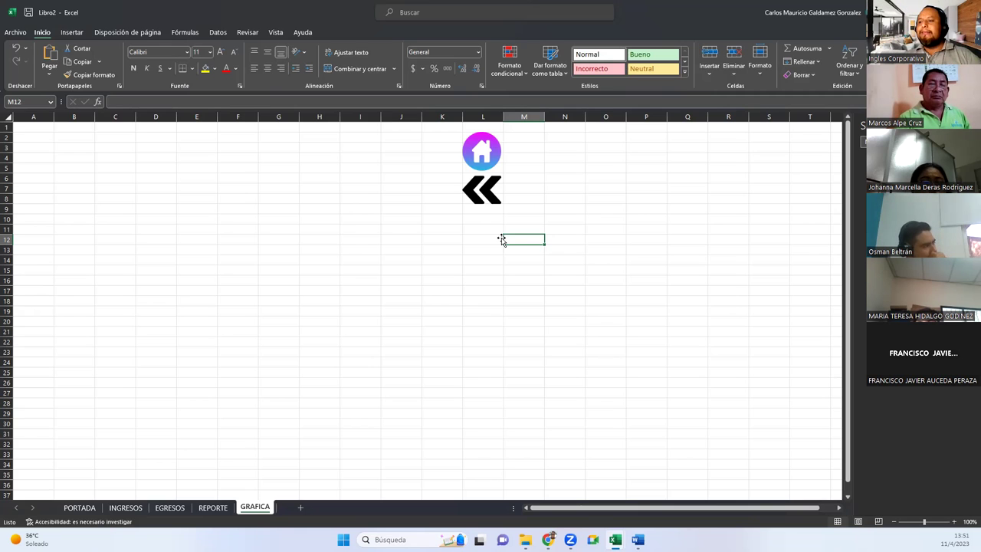
{"action": "left_click", "coordinate": [80, 507]}
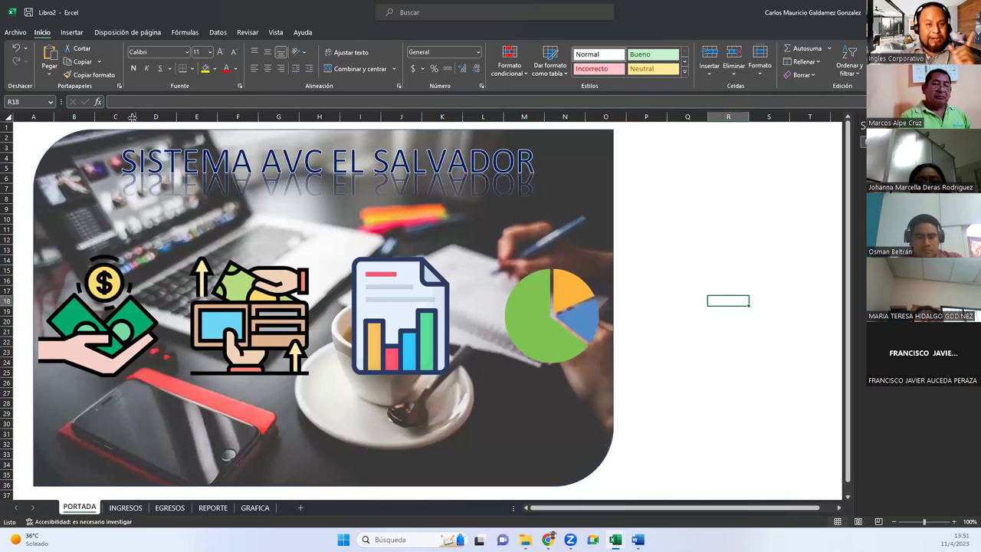
Step: Insert a WordArt text box on the cover reading INGRESOS
{"action": "left_click", "coordinate": [73, 33]}
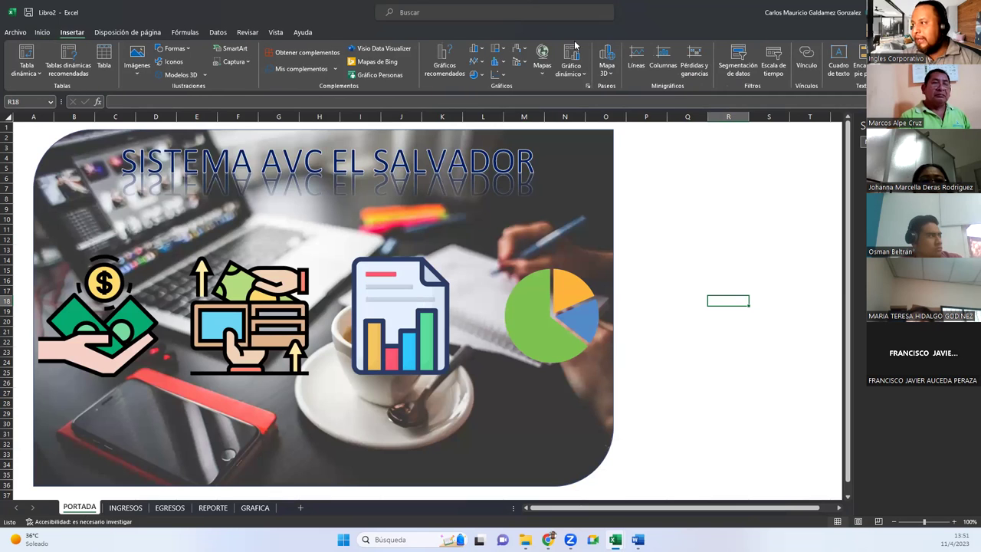
{"action": "left_click", "coordinate": [892, 65]}
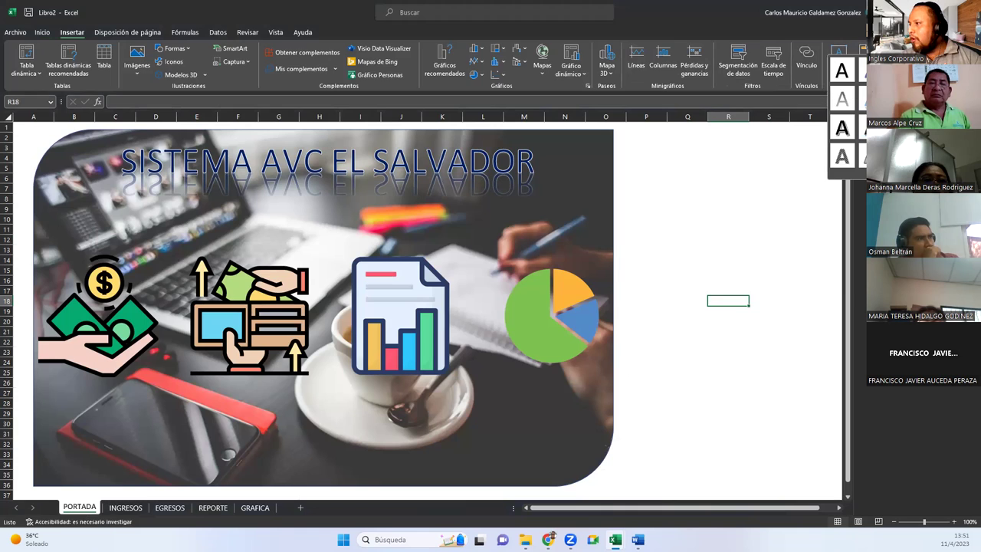
{"action": "left_click", "coordinate": [841, 73]}
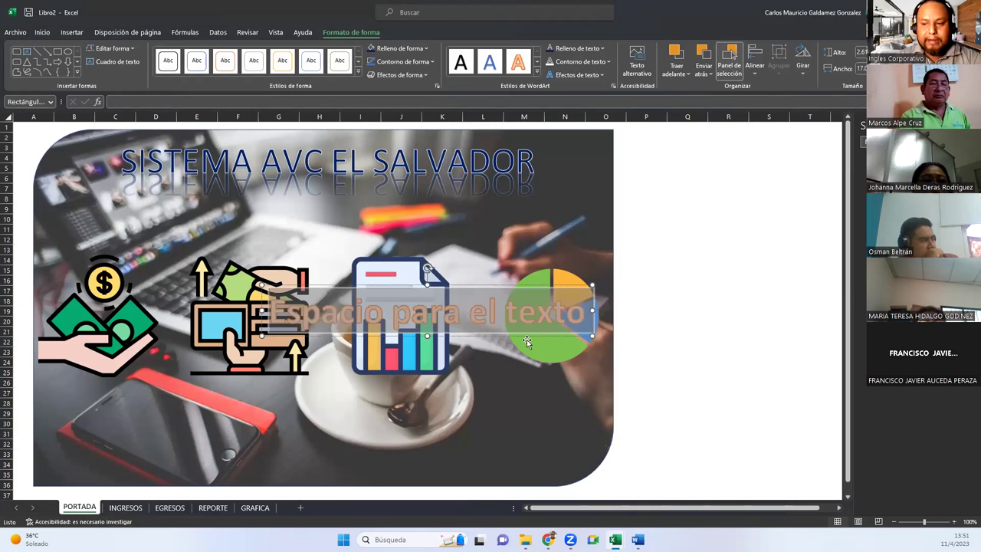
{"action": "type", "text": "ing"}
{"action": "key", "text": "BackSpace"}
{"action": "key", "text": "BackSpace"}
{"action": "key", "text": "BackSpace"}
{"action": "type", "text": "in"}
{"action": "key", "text": "BackSpace"}
{"action": "key", "text": "BackSpace"}
{"action": "type", "text": "INGRESOS"}
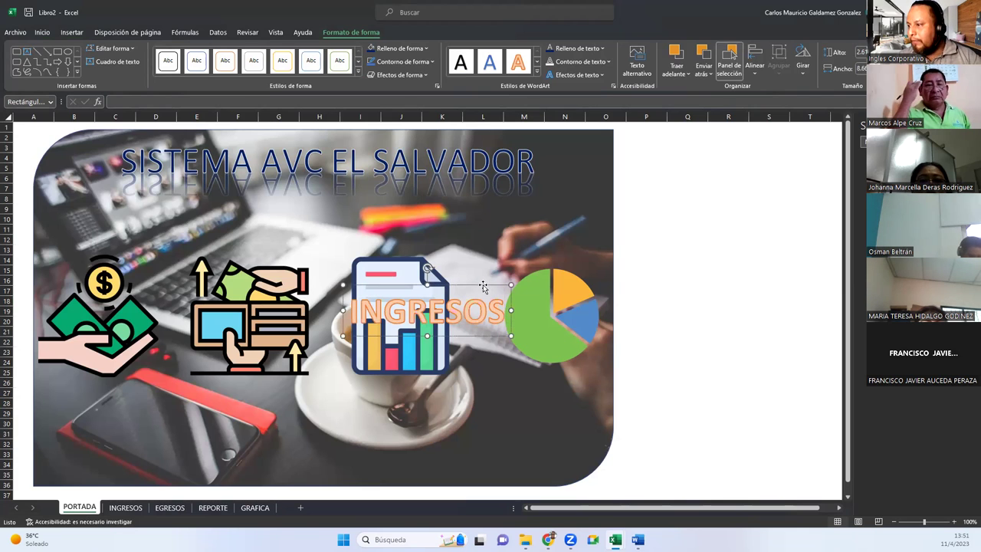
Step: Give the INGRESOS WordArt a purple text fill
{"action": "left_click", "coordinate": [563, 49]}
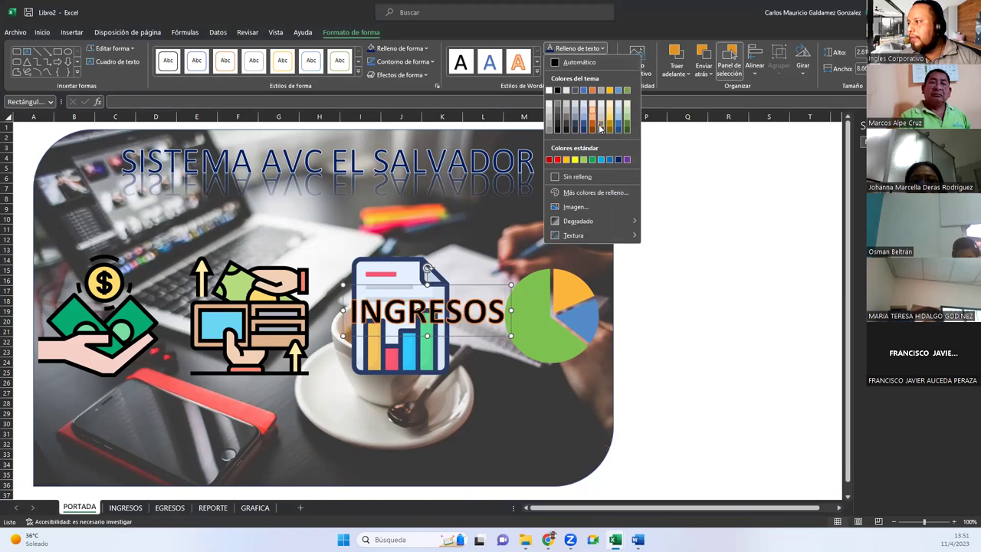
{"action": "left_click", "coordinate": [627, 160]}
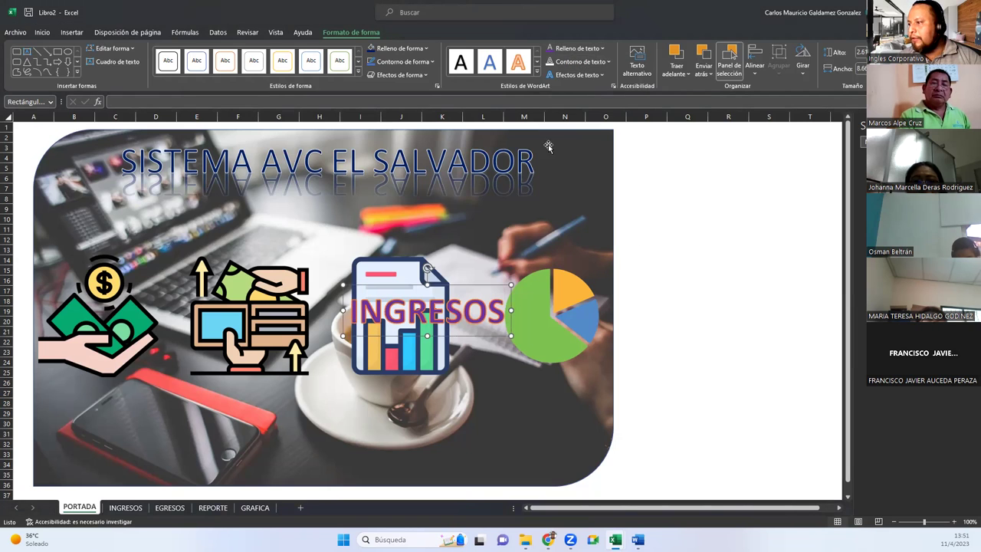
{"action": "left_click", "coordinate": [562, 66]}
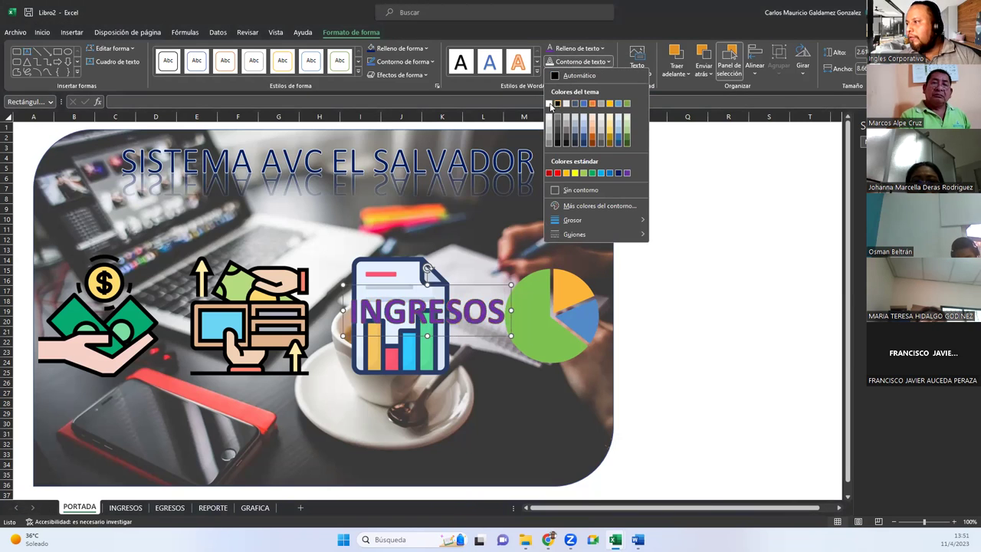
{"action": "left_click", "coordinate": [477, 324]}
Step: Reduce the INGRESOS WordArt font size to 40
{"action": "left_click", "coordinate": [475, 317]}
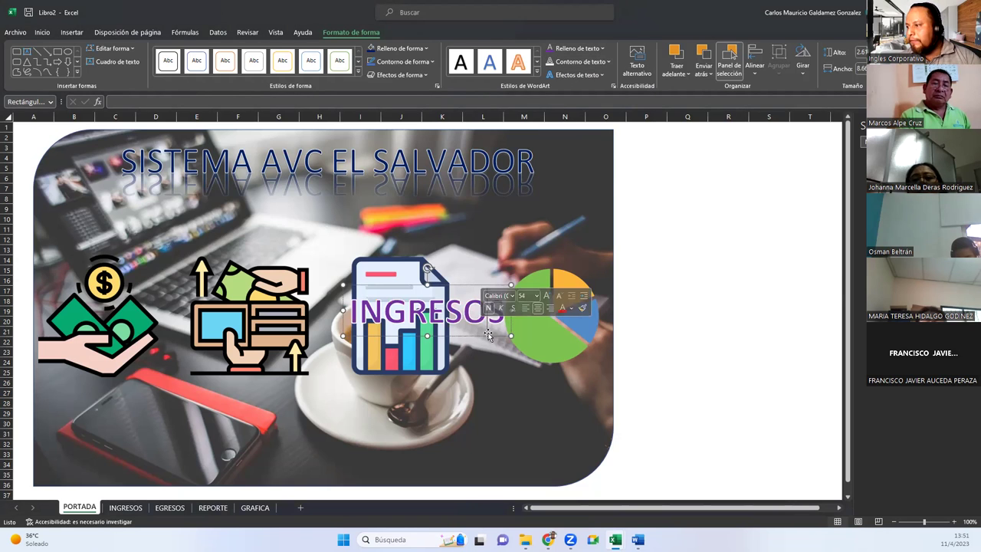
{"action": "triple_click", "coordinate": [473, 310]}
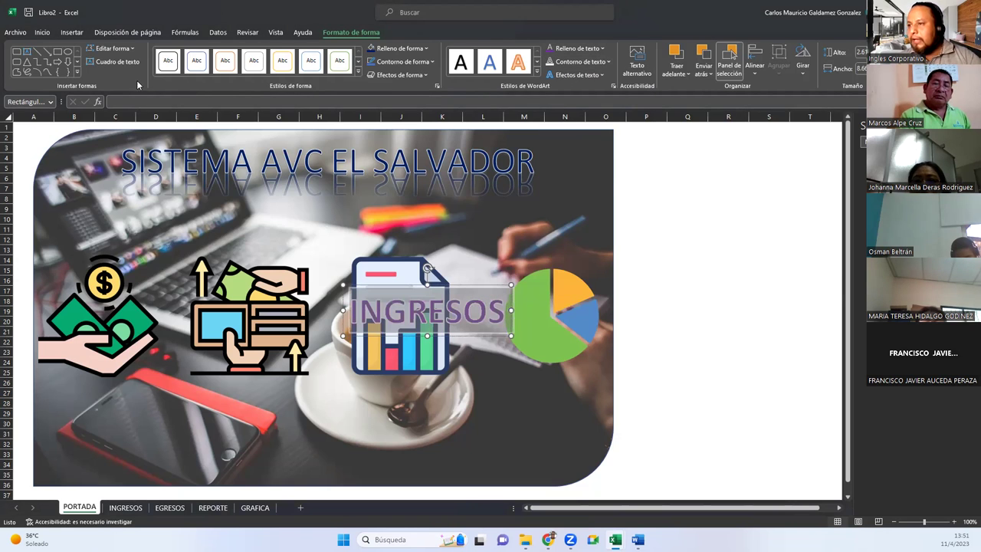
{"action": "left_click", "coordinate": [42, 32]}
{"action": "left_click", "coordinate": [234, 52]}
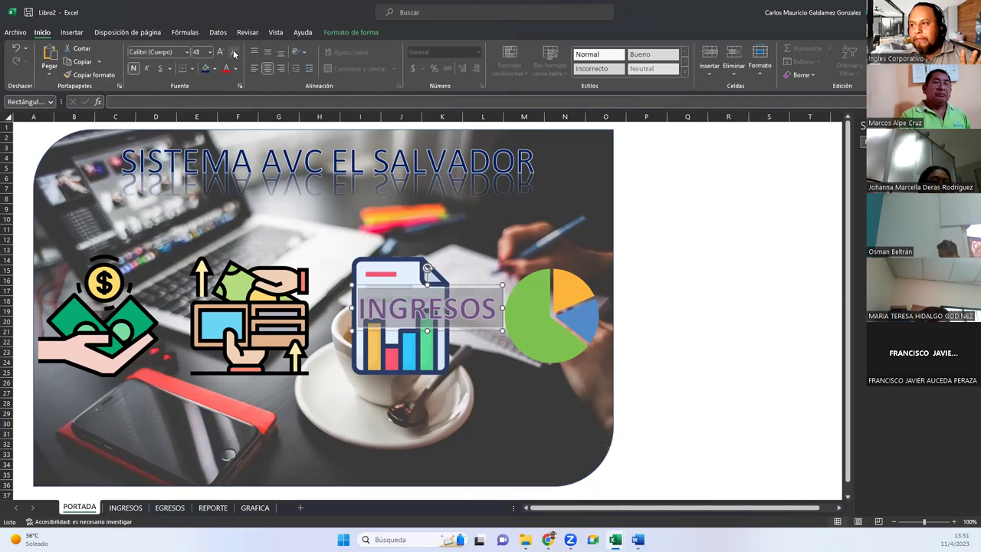
{"action": "left_click", "coordinate": [234, 52]}
{"action": "left_click", "coordinate": [235, 52]}
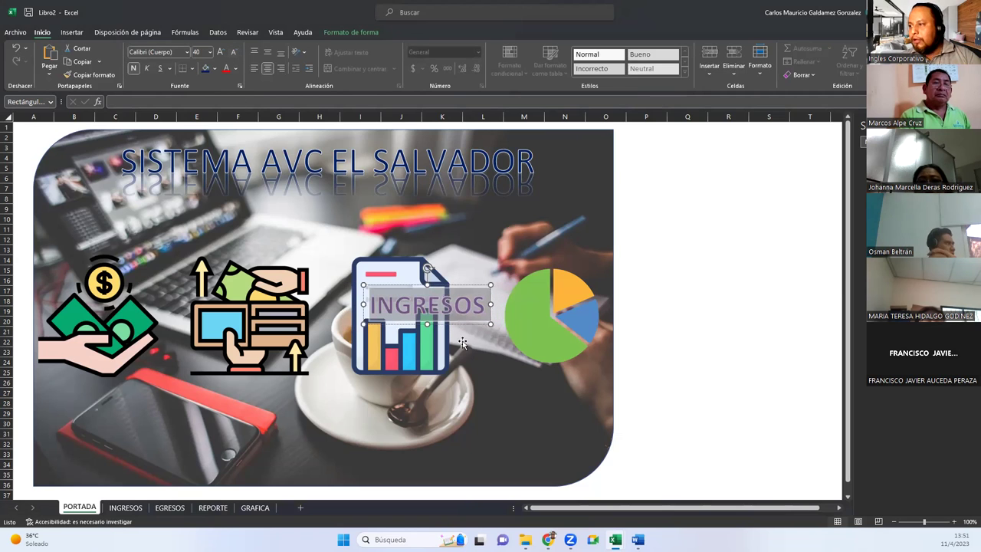
Step: Put an INGRESOS label copy under each of the four cover icons and select all four
{"action": "mouse_move", "coordinate": [468, 327]}
{"action": "left_mouse_down"}
{"action": "mouse_move", "coordinate": [192, 420]}
{"action": "mouse_move", "coordinate": [140, 419]}
{"action": "left_mouse_up"}
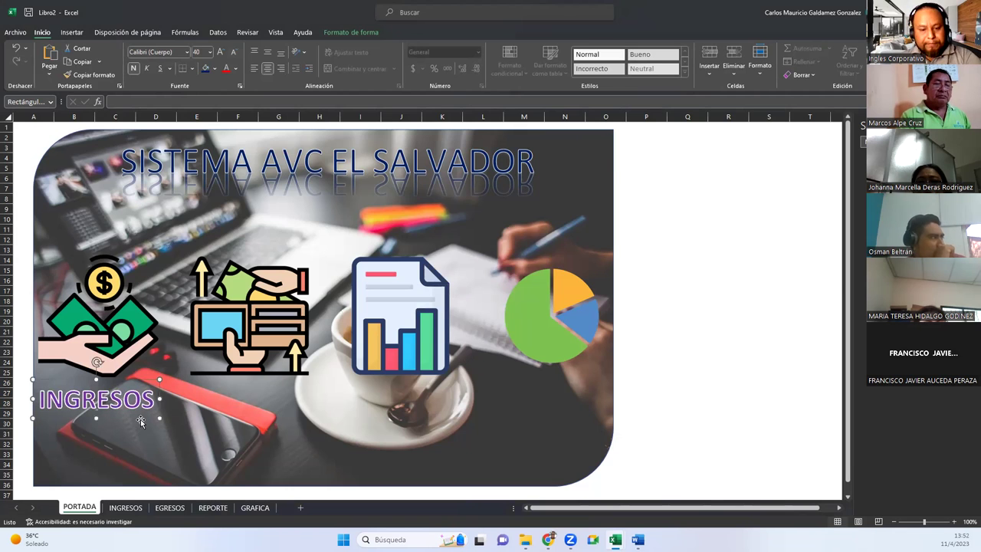
{"action": "left_click_drag", "start_coordinate": [140, 419], "coordinate": [592, 419]}
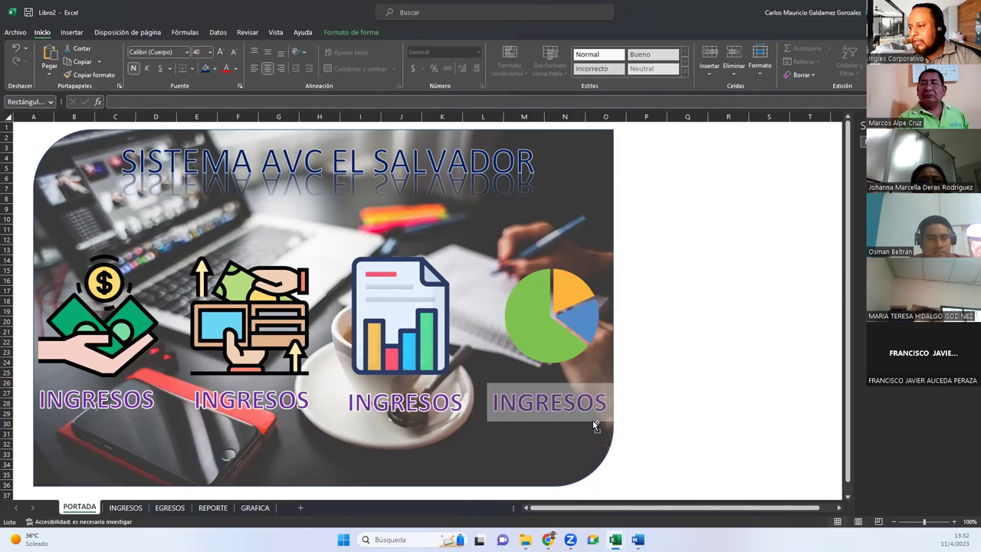
{"action": "left_click", "coordinate": [404, 401], "text": "shift"}
{"action": "left_click", "coordinate": [251, 399], "text": "shift"}
{"action": "left_click", "coordinate": [96, 399], "text": "shift"}
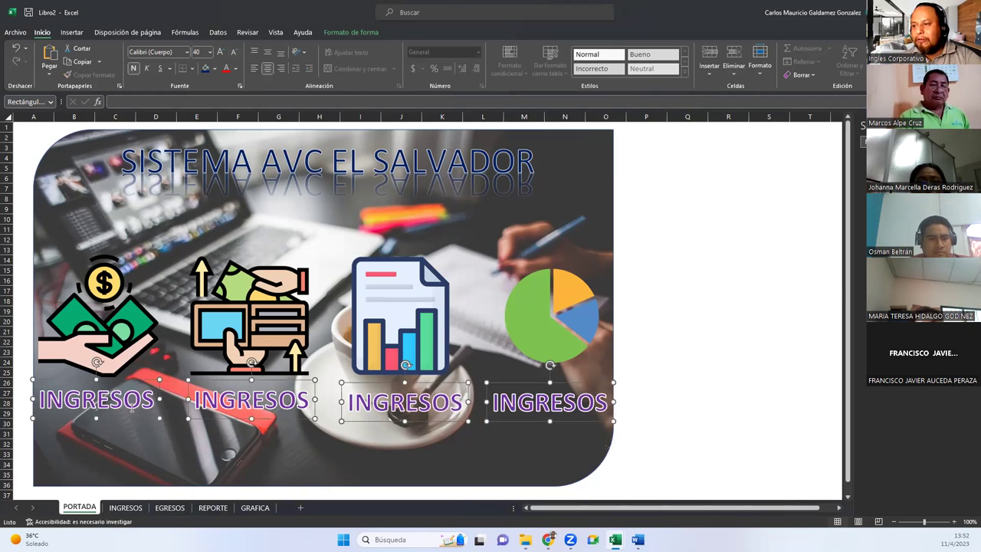
{"action": "left_click", "coordinate": [374, 34]}
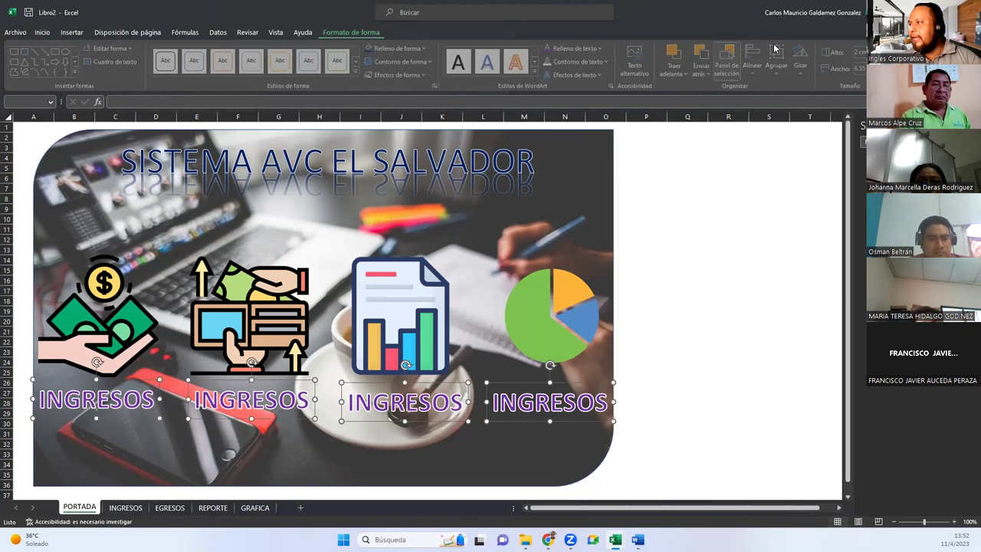
{"action": "left_click", "coordinate": [755, 68]}
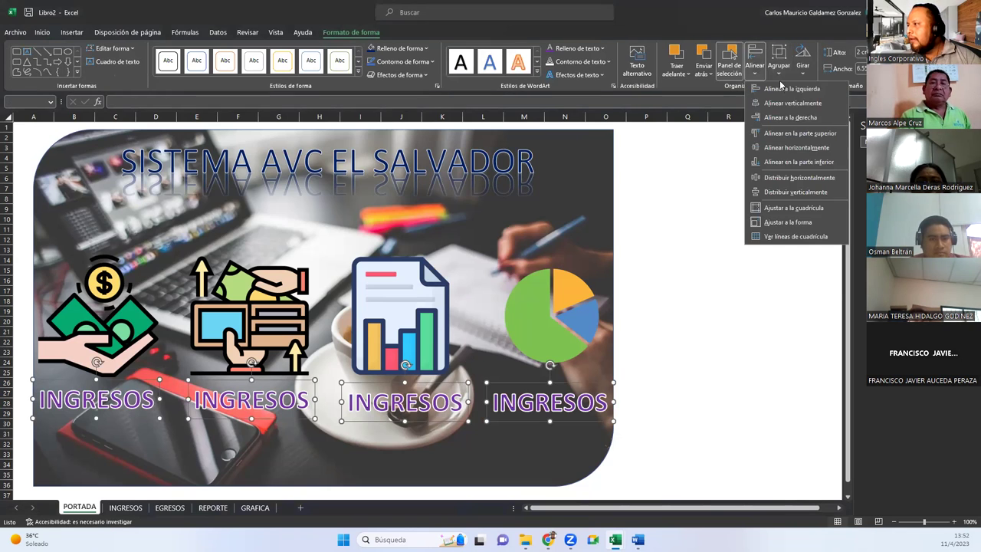
Step: Top-align the four INGRESOS labels, distribute them evenly across, then select the second label
{"action": "left_click", "coordinate": [796, 147]}
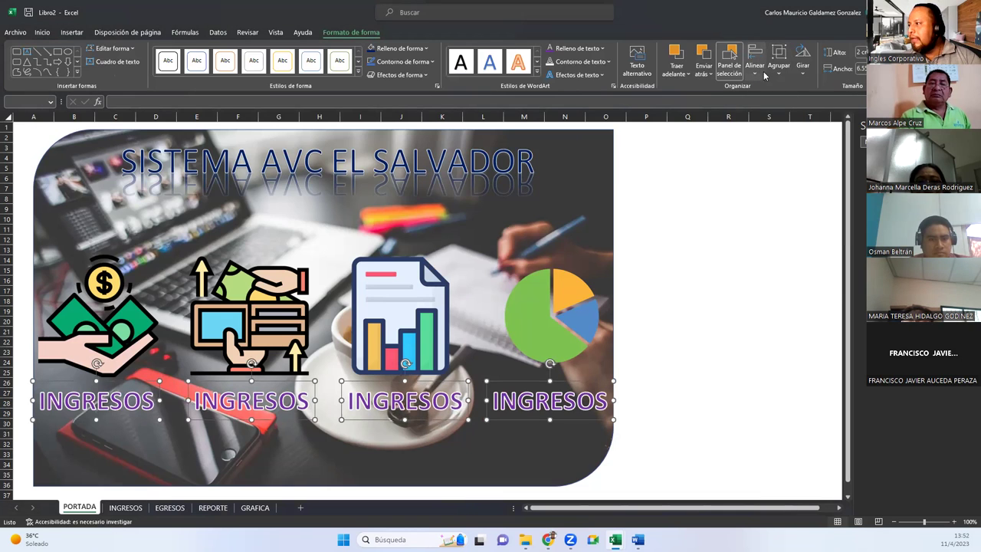
{"action": "left_click", "coordinate": [754, 76]}
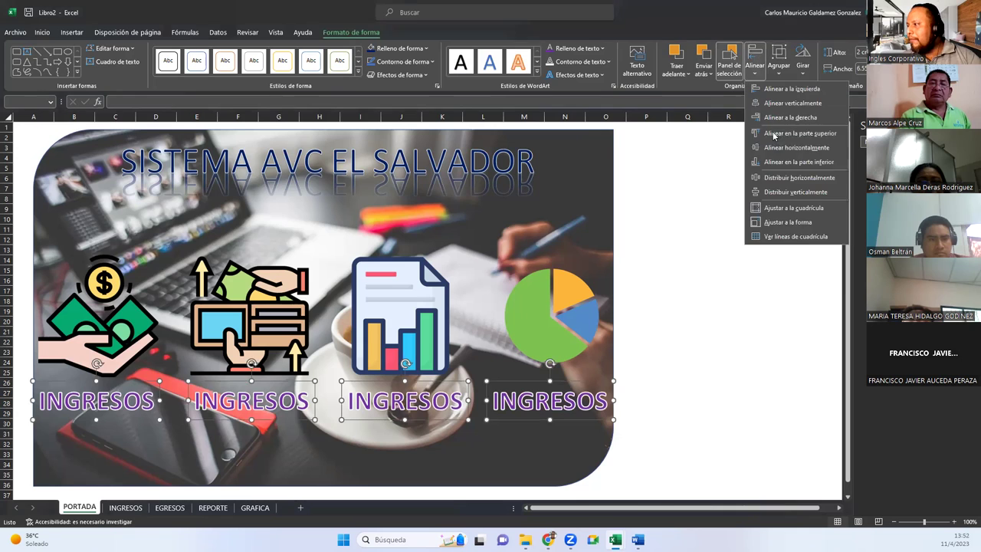
{"action": "left_click", "coordinate": [782, 179]}
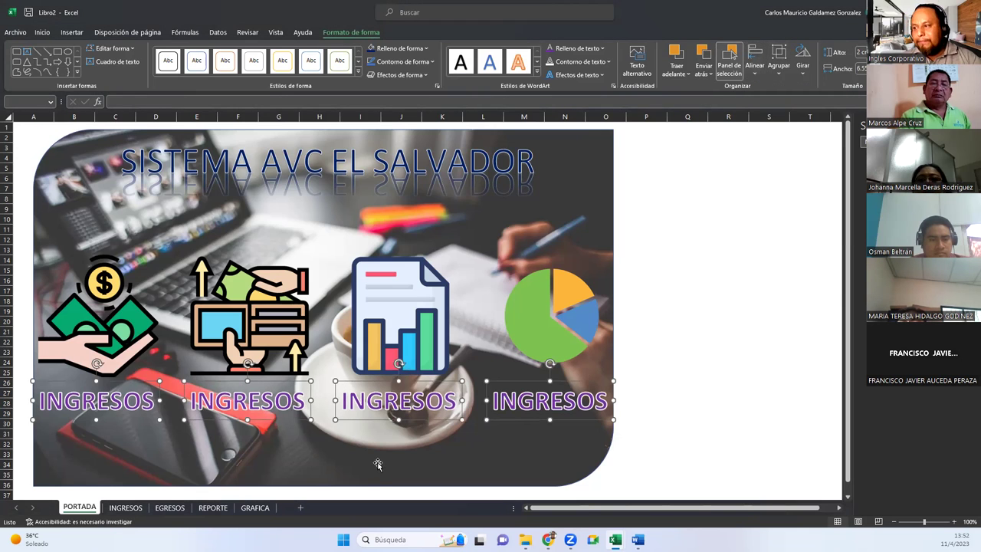
{"action": "left_click", "coordinate": [654, 344]}
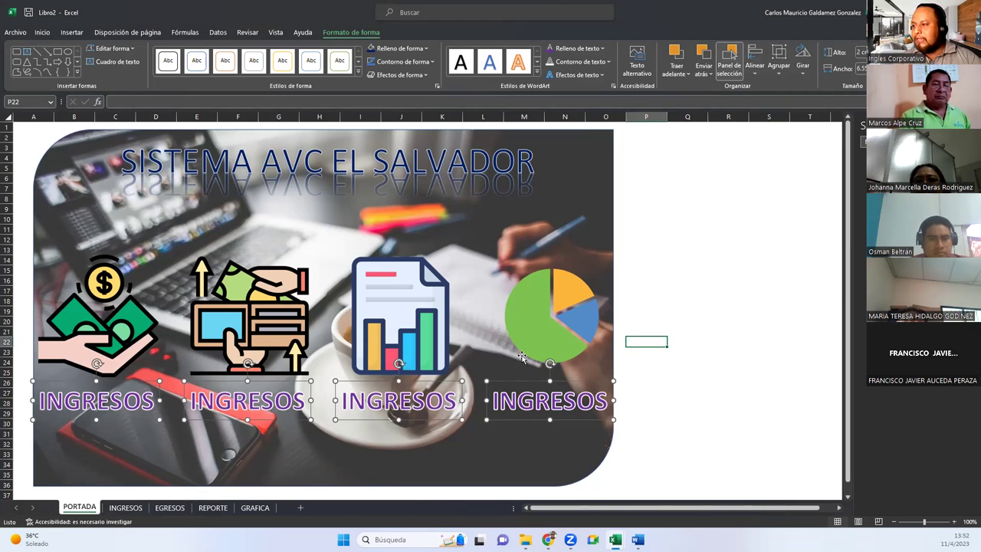
{"action": "left_click", "coordinate": [222, 403]}
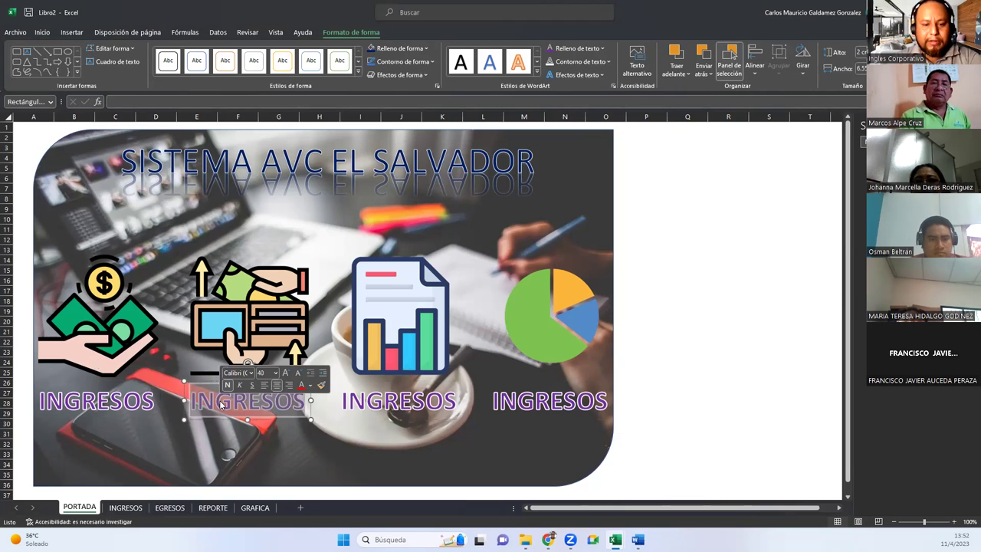
Step: Retype the second, third and fourth captions as EGRESOS, REPORTE and GRÁFICA
{"action": "type", "text": "EGRESOS"}
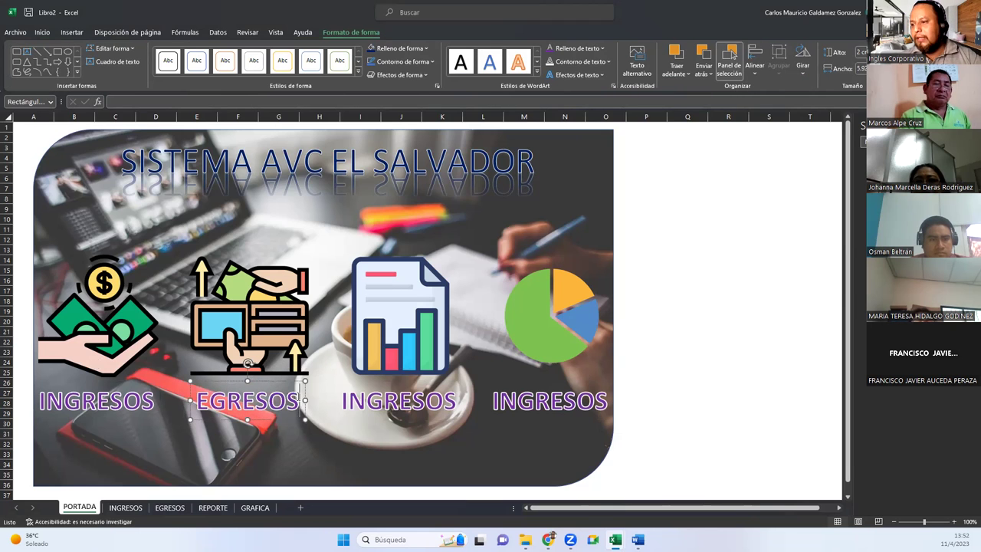
{"action": "double_click", "coordinate": [378, 405]}
{"action": "type", "text": "REPORTE"}
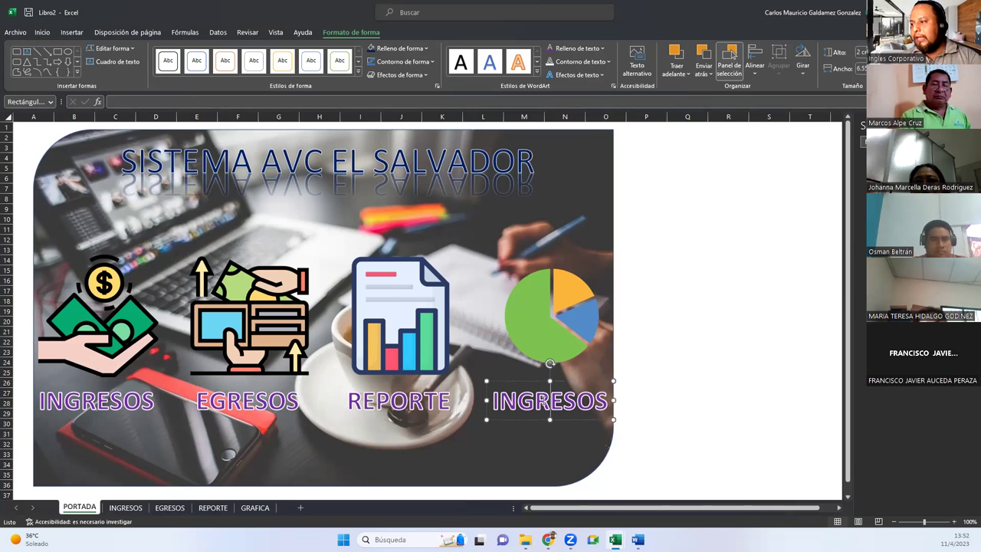
{"action": "double_click", "coordinate": [544, 403]}
{"action": "type", "text": "GRÁFICA"}
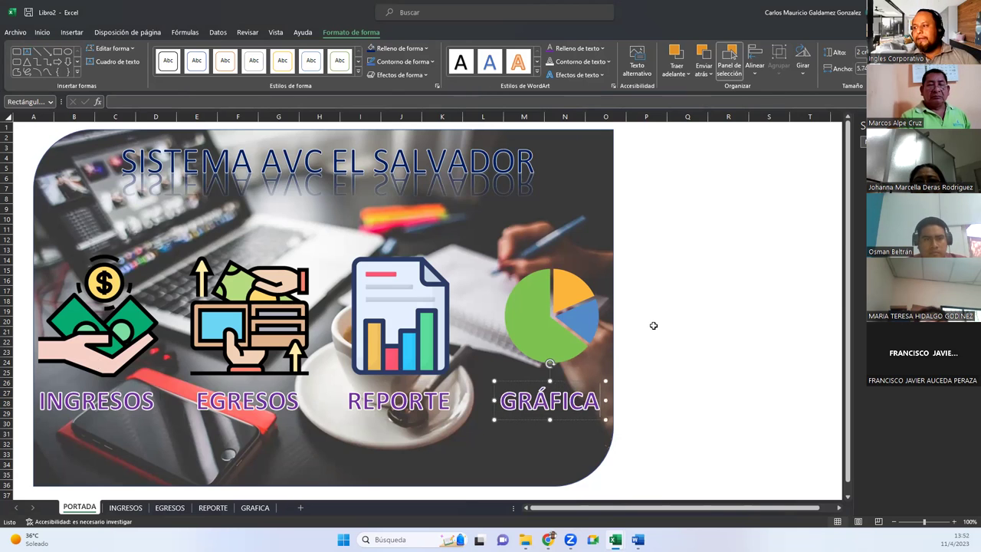
{"action": "left_click", "coordinate": [653, 325]}
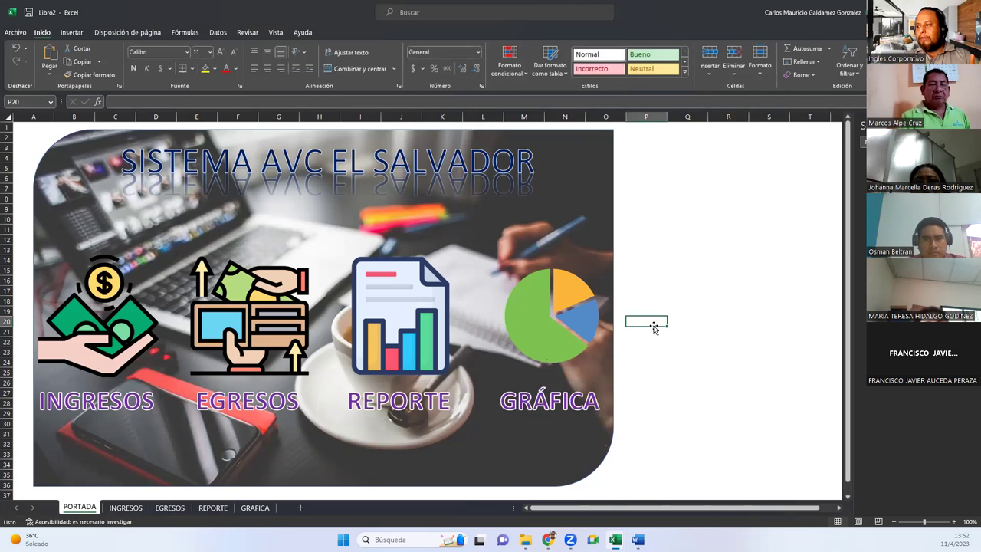
Step: Hide the INGRESOS, EGRESOS, REPORTE and GRAFICA sheets one by one with Ocultar
{"action": "left_click", "coordinate": [127, 507]}
{"action": "right_click", "coordinate": [130, 507]}
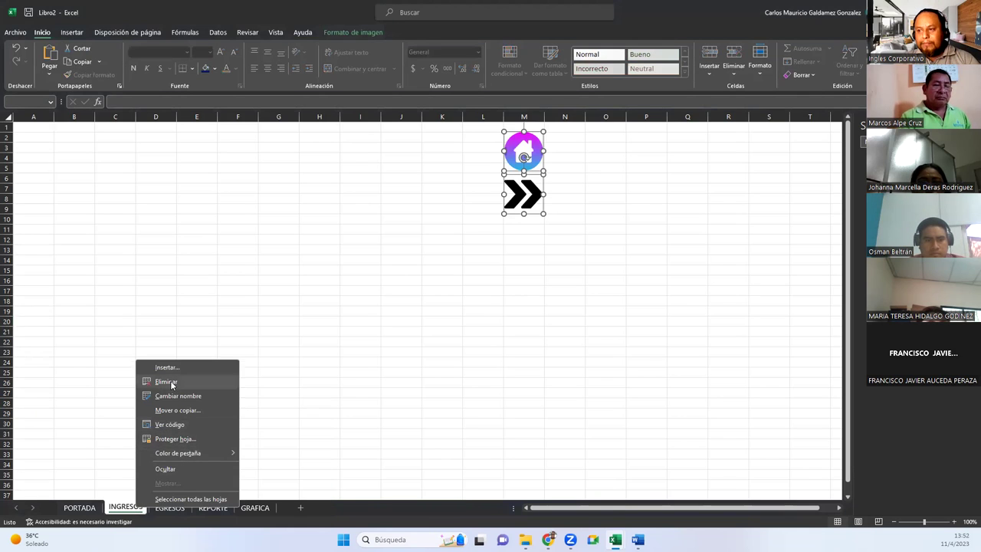
{"action": "left_click", "coordinate": [181, 469]}
{"action": "right_click", "coordinate": [124, 507]}
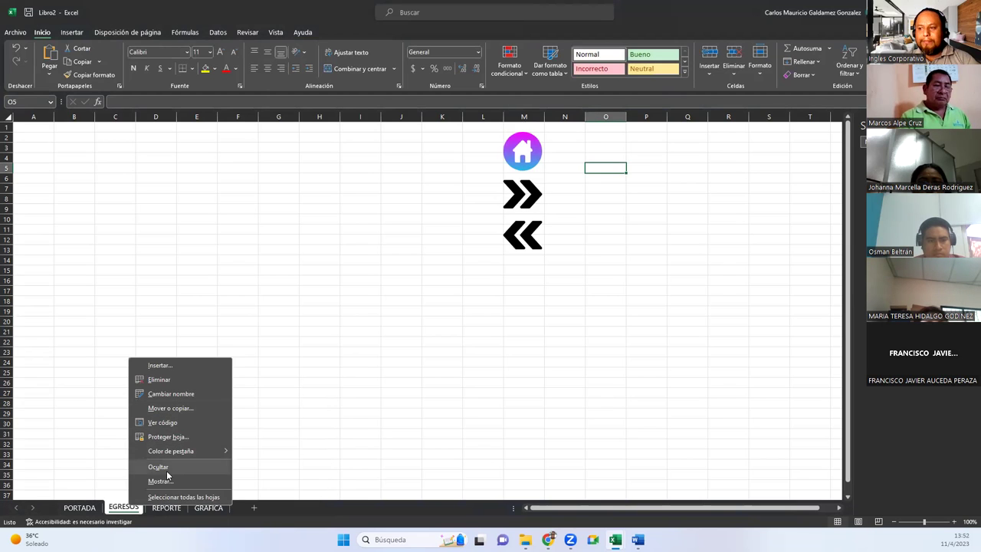
{"action": "left_click", "coordinate": [157, 466]}
{"action": "right_click", "coordinate": [123, 508]}
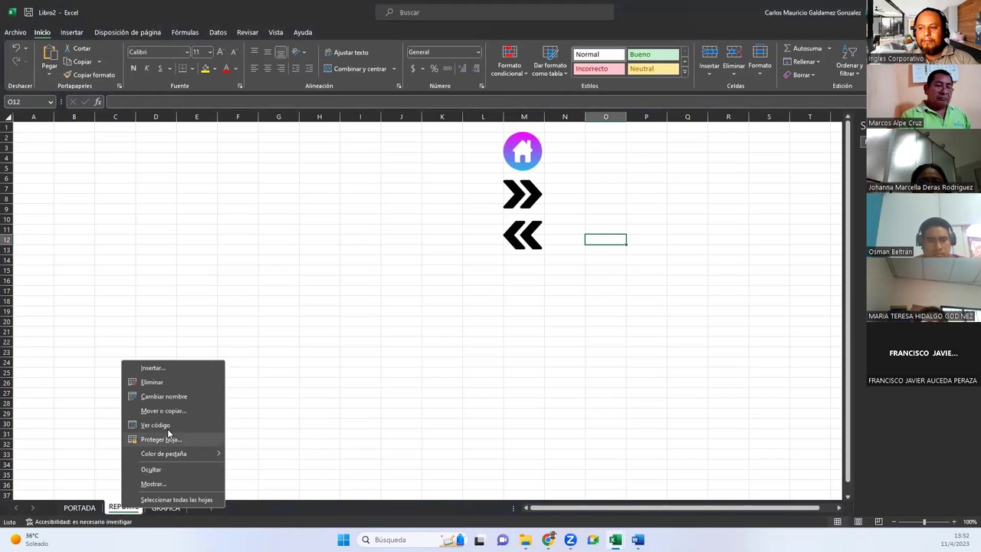
{"action": "left_click", "coordinate": [162, 473]}
{"action": "right_click", "coordinate": [123, 507]}
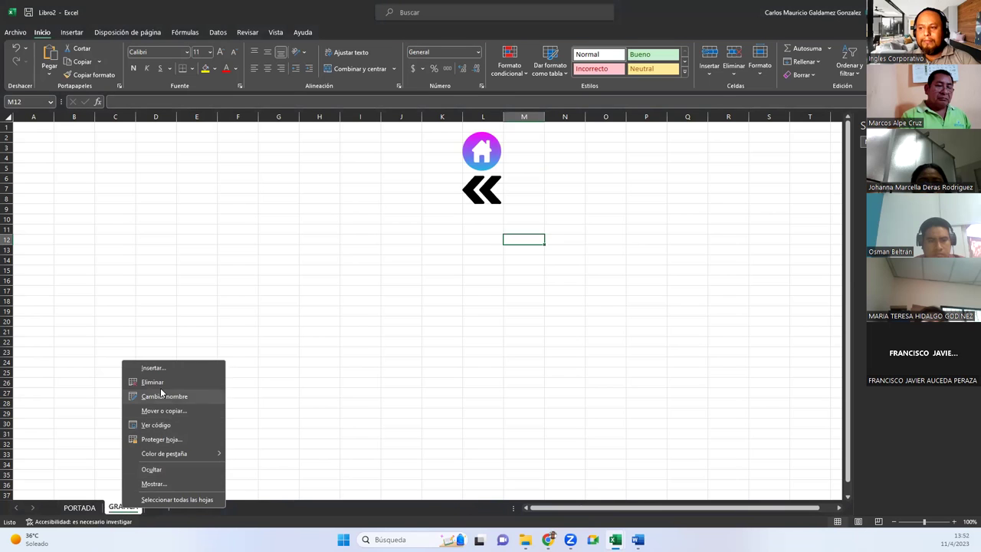
{"action": "left_click", "coordinate": [151, 470]}
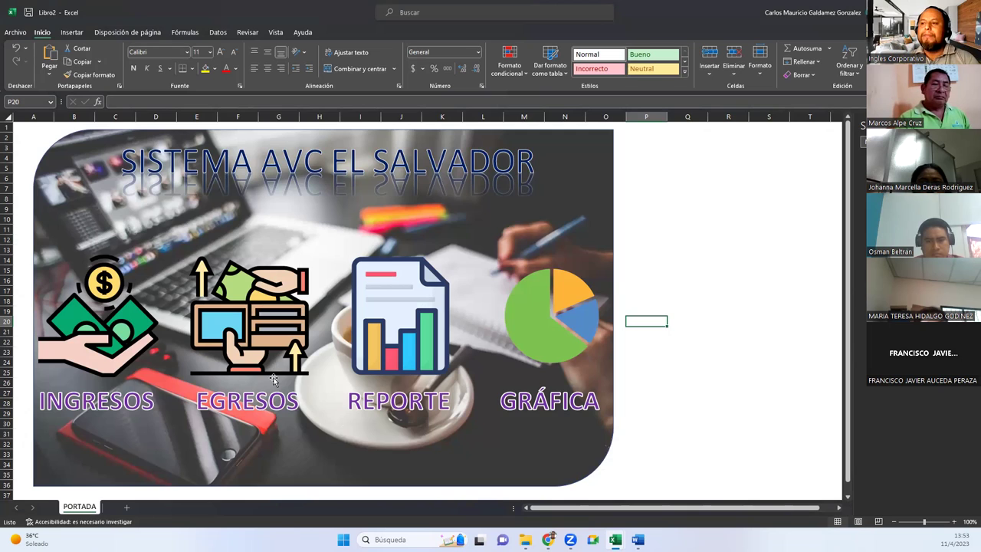
{"action": "left_click", "coordinate": [87, 334]}
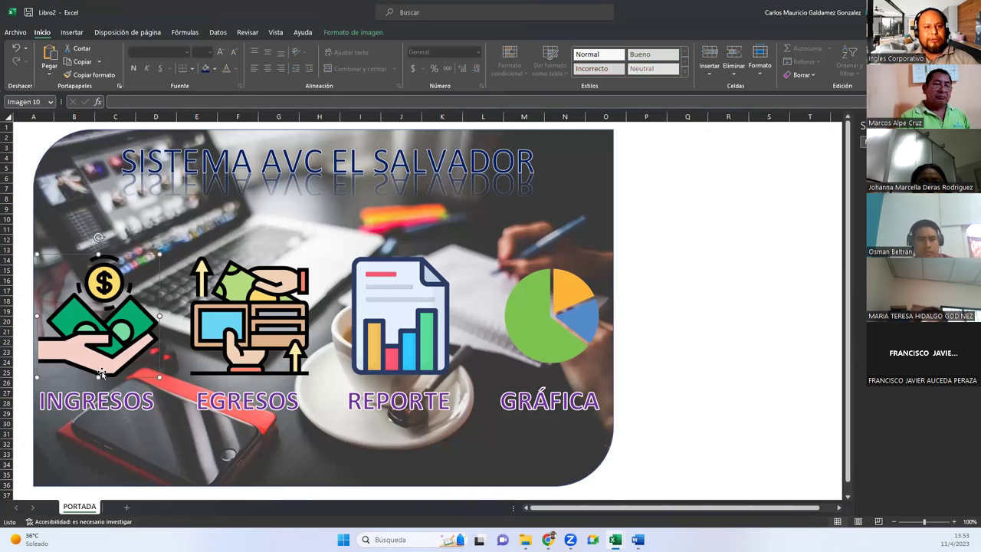
{"action": "right_click", "coordinate": [105, 329]}
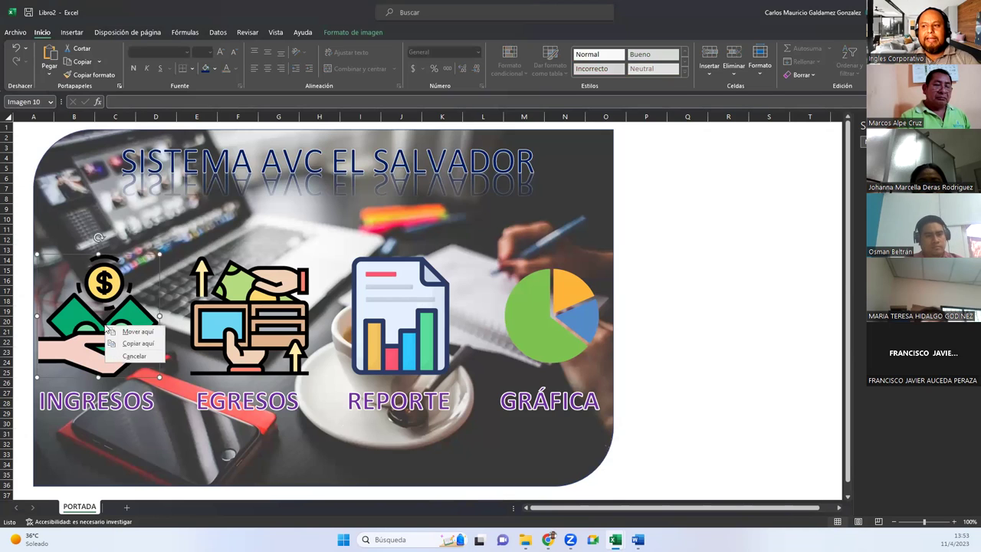
{"action": "left_click", "coordinate": [94, 331]}
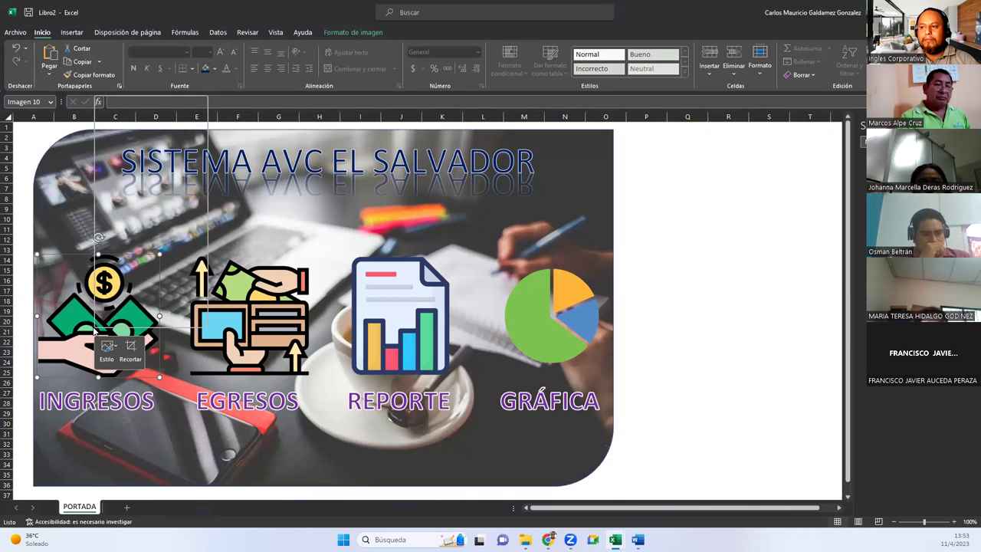
{"action": "right_click", "coordinate": [94, 329]}
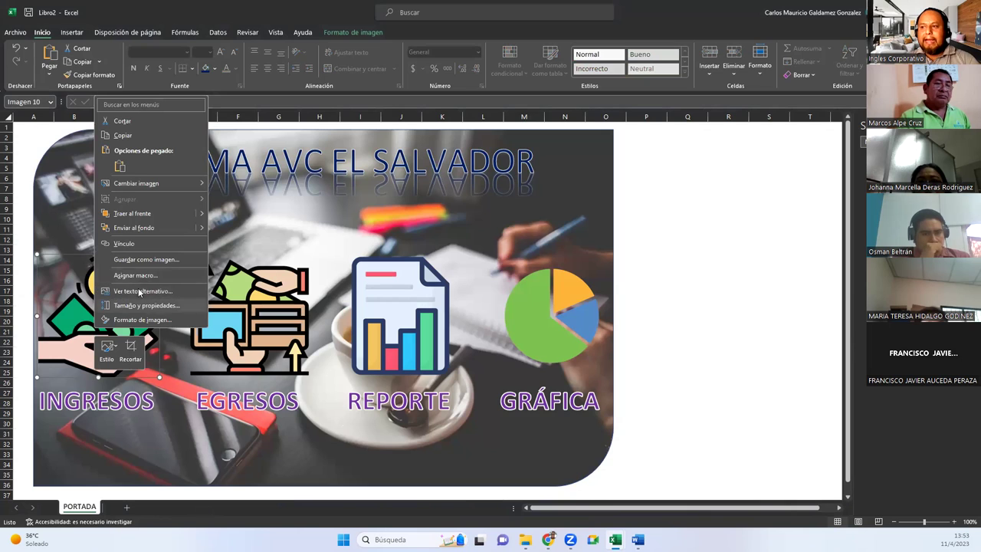
{"action": "left_click", "coordinate": [143, 243]}
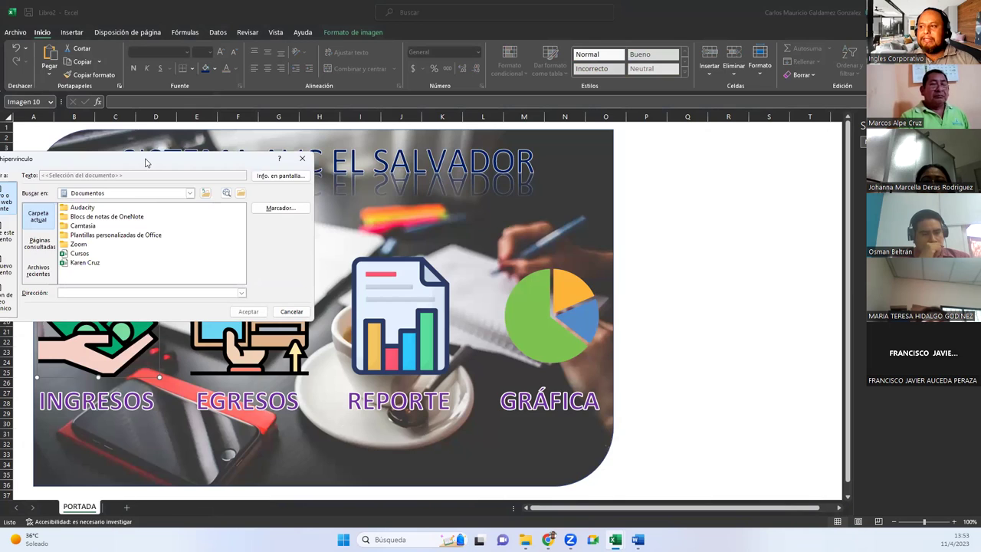
{"action": "left_click_drag", "start_coordinate": [146, 161], "coordinate": [445, 162]}
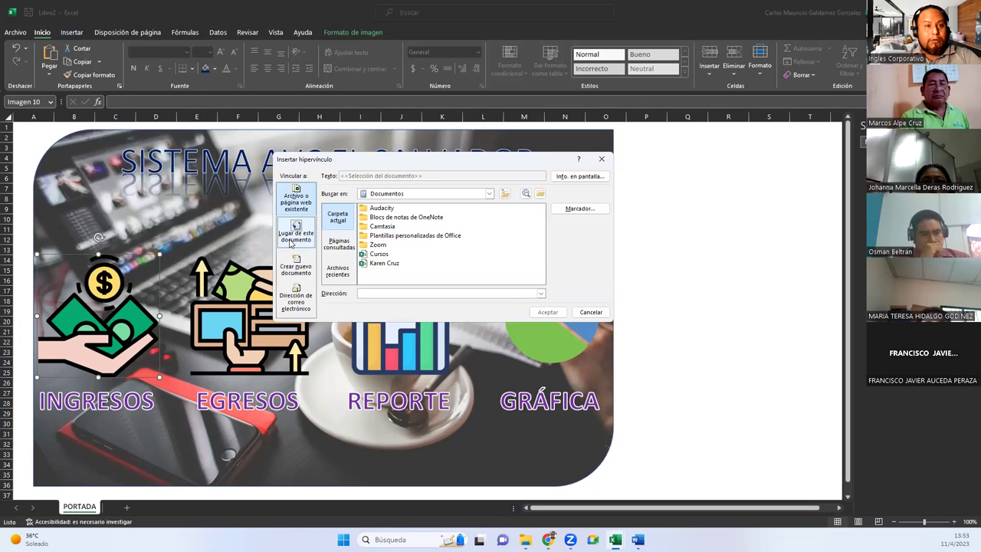
{"action": "left_click", "coordinate": [295, 236]}
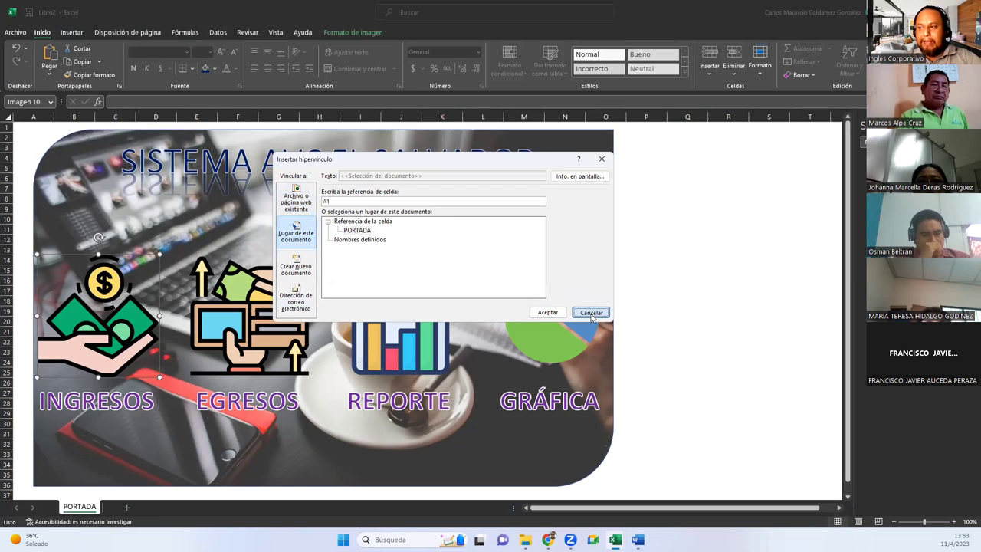
{"action": "left_click", "coordinate": [591, 312]}
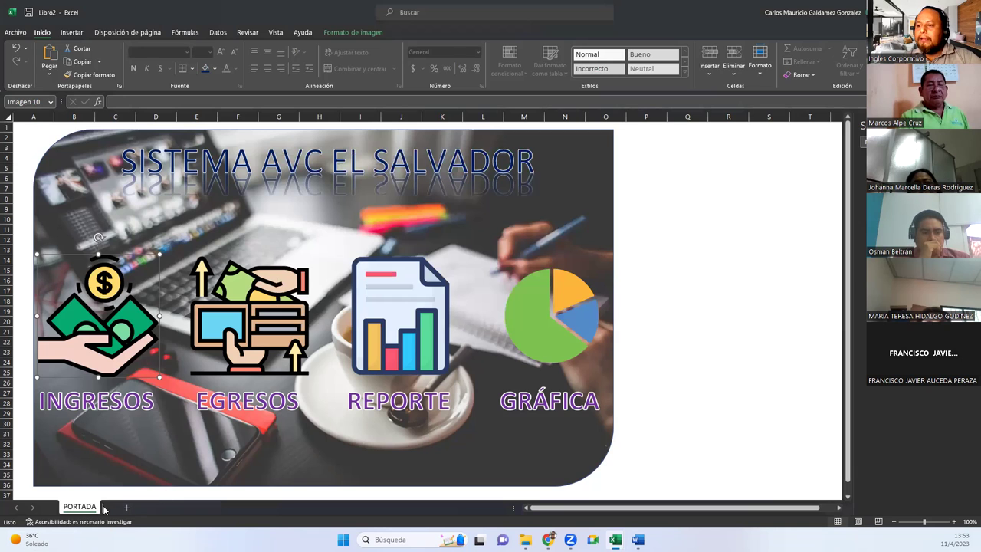
Step: Unhide all four hidden sheets through Mostrar and return to PORTADA
{"action": "right_click", "coordinate": [91, 506]}
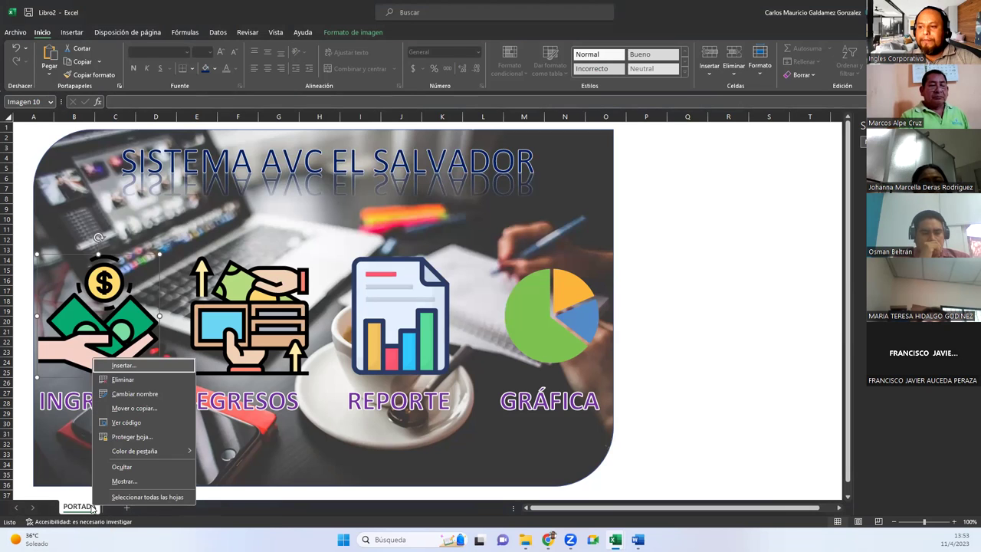
{"action": "left_click", "coordinate": [127, 480]}
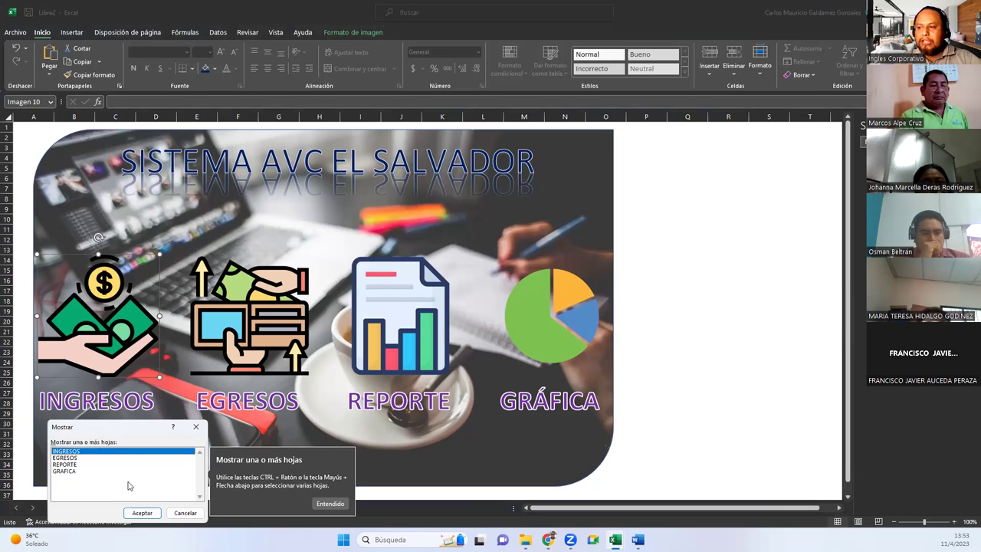
{"action": "left_click", "coordinate": [72, 464], "text": "shift"}
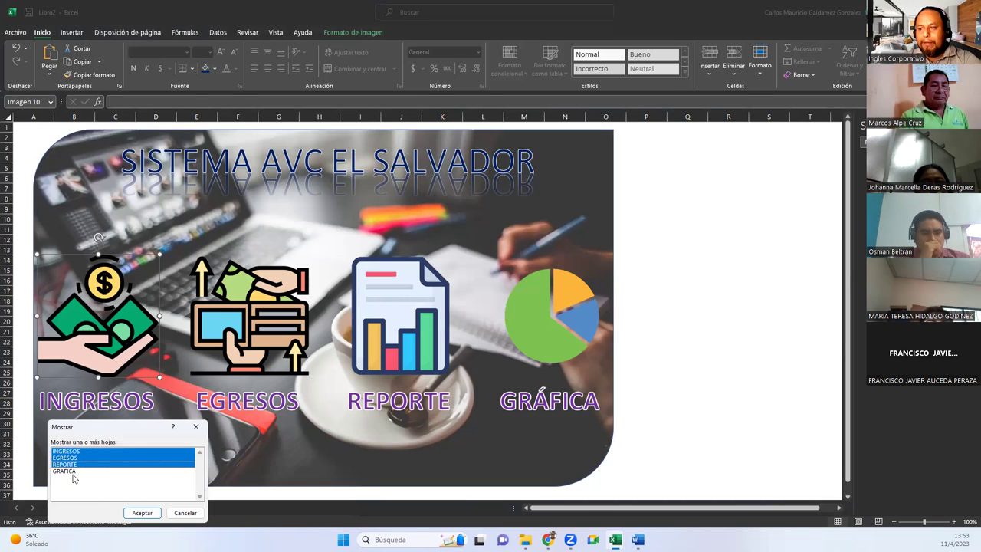
{"action": "left_click", "coordinate": [68, 471], "text": "shift"}
{"action": "left_click", "coordinate": [142, 512]}
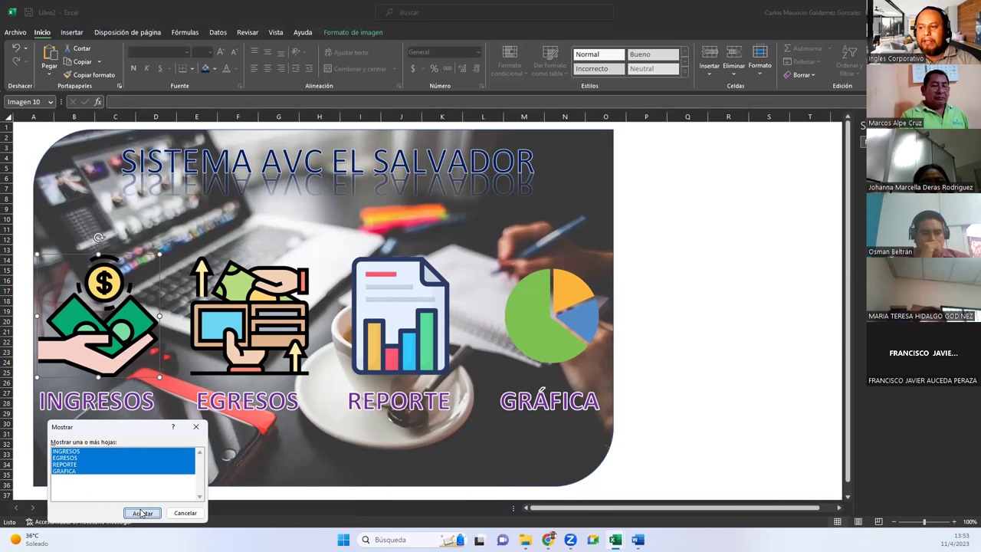
{"action": "left_click", "coordinate": [80, 507]}
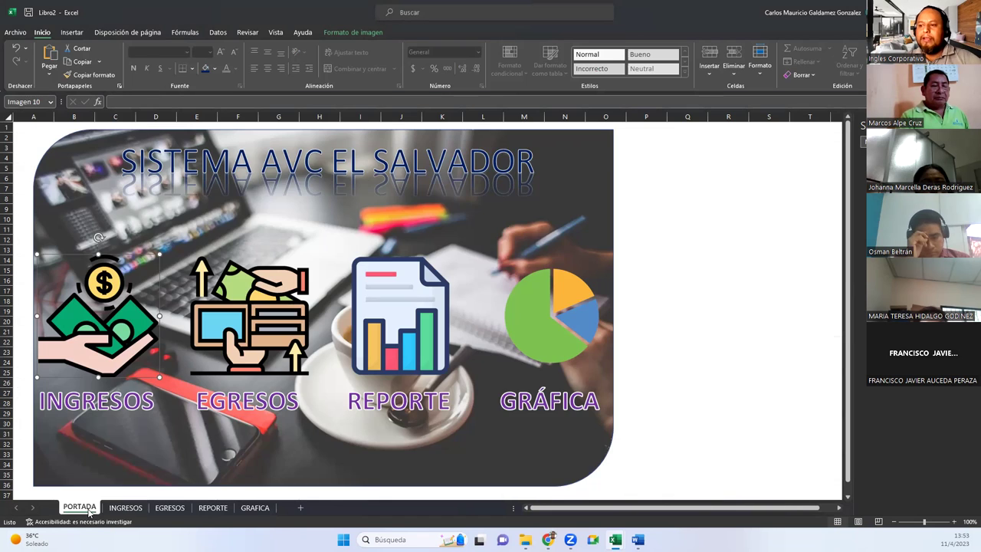
Step: Hyperlink the money icon to the INGRESOS sheet in this document
{"action": "right_click", "coordinate": [101, 331]}
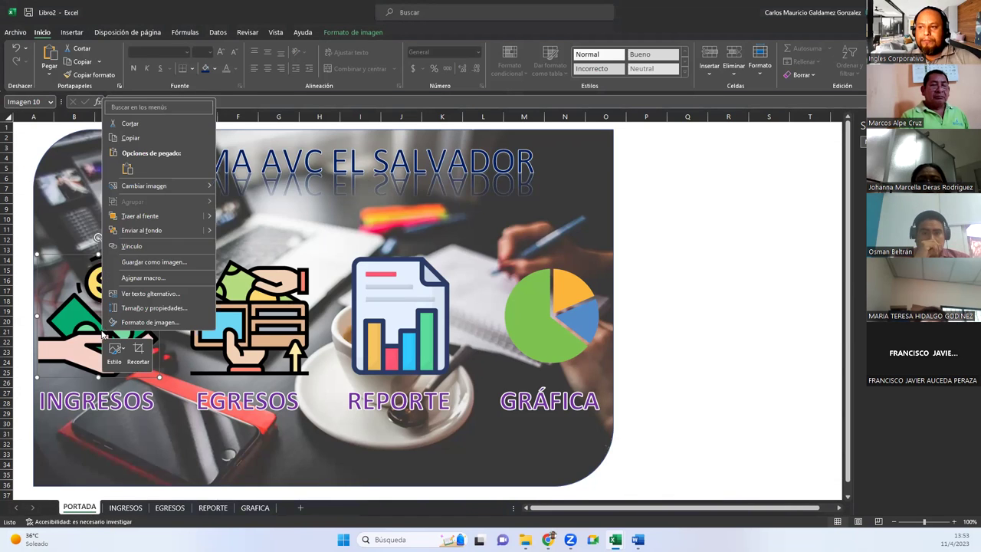
{"action": "left_click", "coordinate": [133, 247]}
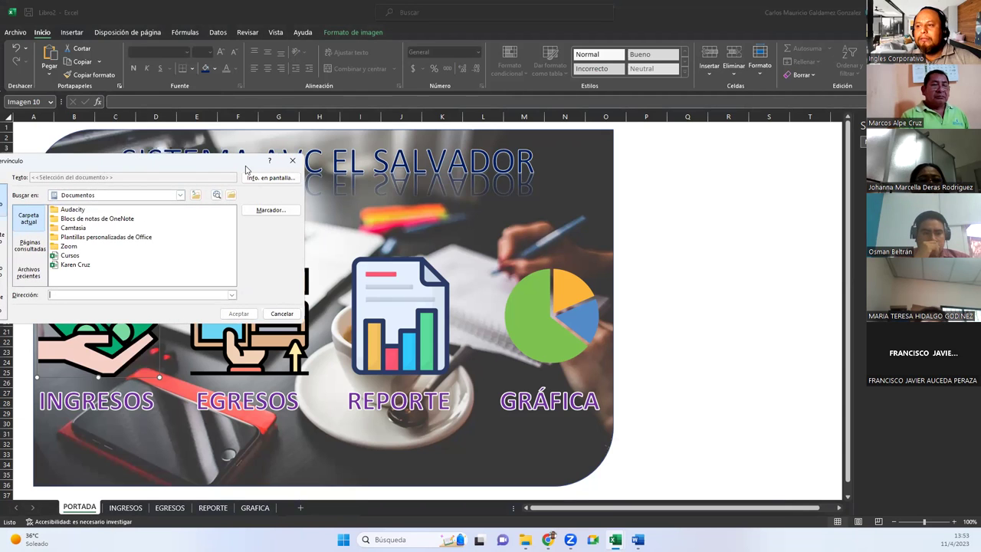
{"action": "left_click_drag", "start_coordinate": [105, 167], "coordinate": [409, 175]}
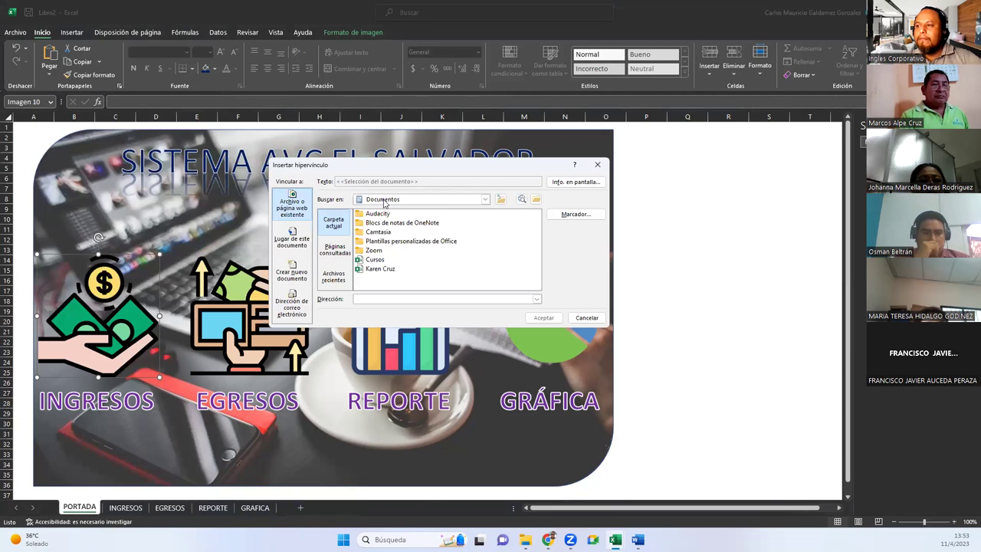
{"action": "left_click", "coordinate": [298, 247]}
{"action": "left_click", "coordinate": [353, 245]}
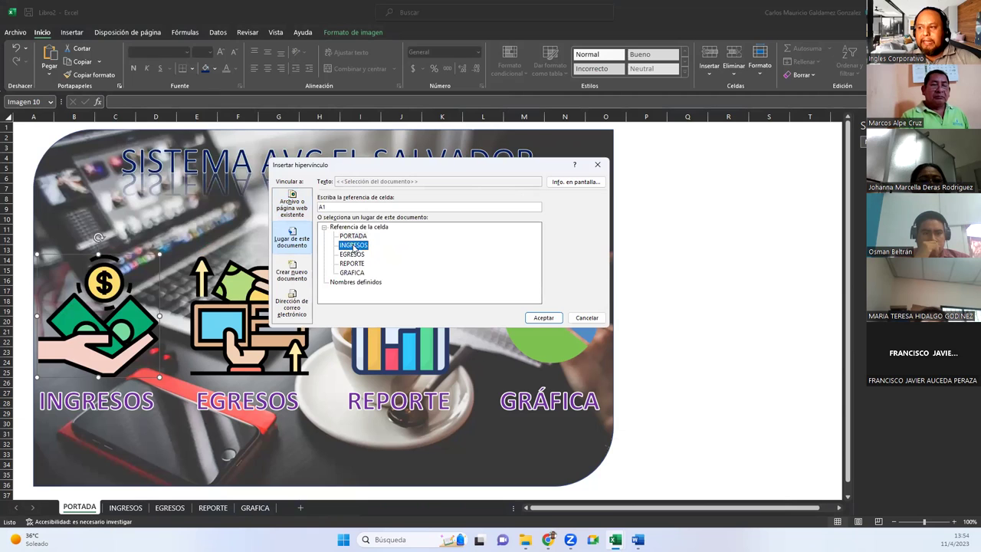
{"action": "left_click", "coordinate": [544, 317]}
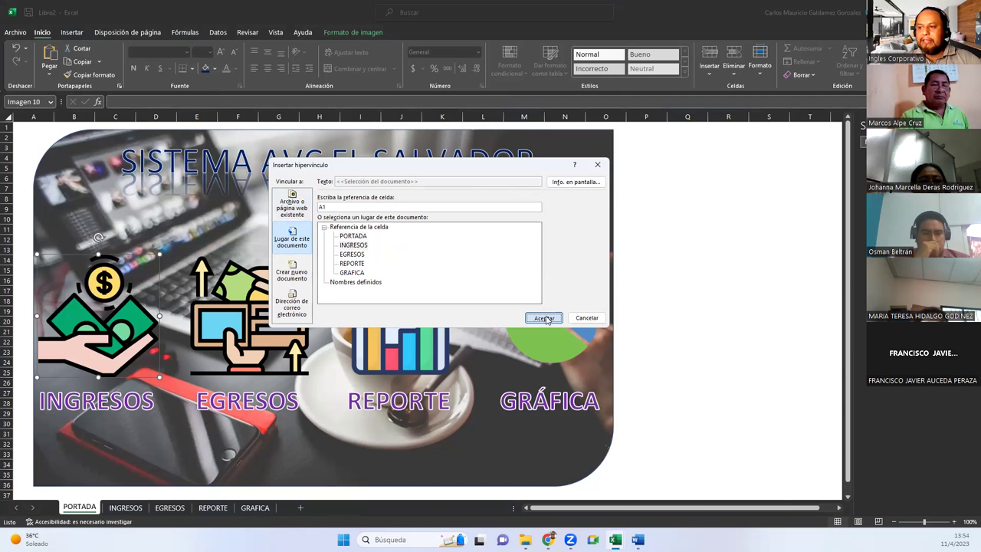
Step: Hyperlink the wallet icon to the EGRESOS sheet
{"action": "left_click", "coordinate": [253, 322]}
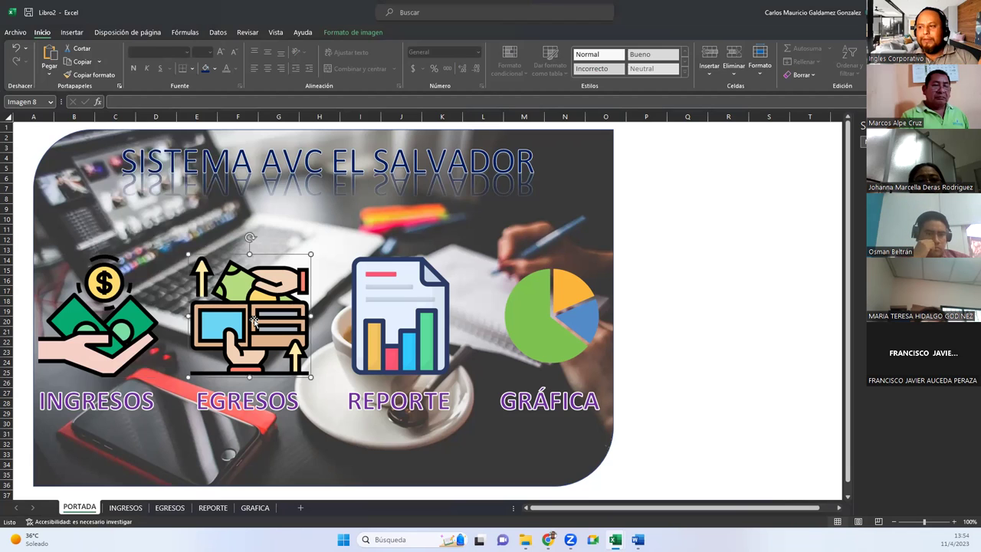
{"action": "right_click", "coordinate": [253, 322]}
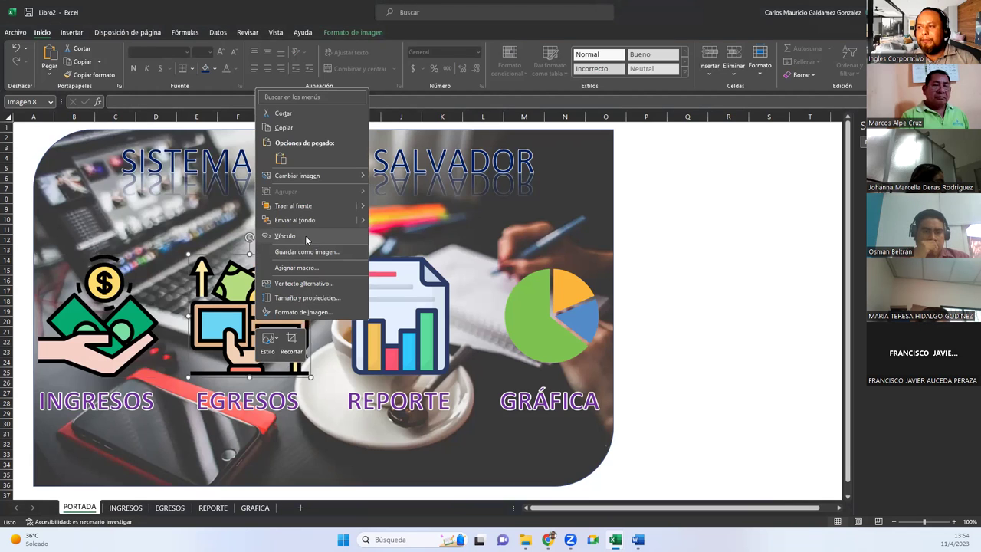
{"action": "left_click", "coordinate": [305, 238]}
{"action": "left_click", "coordinate": [224, 242]}
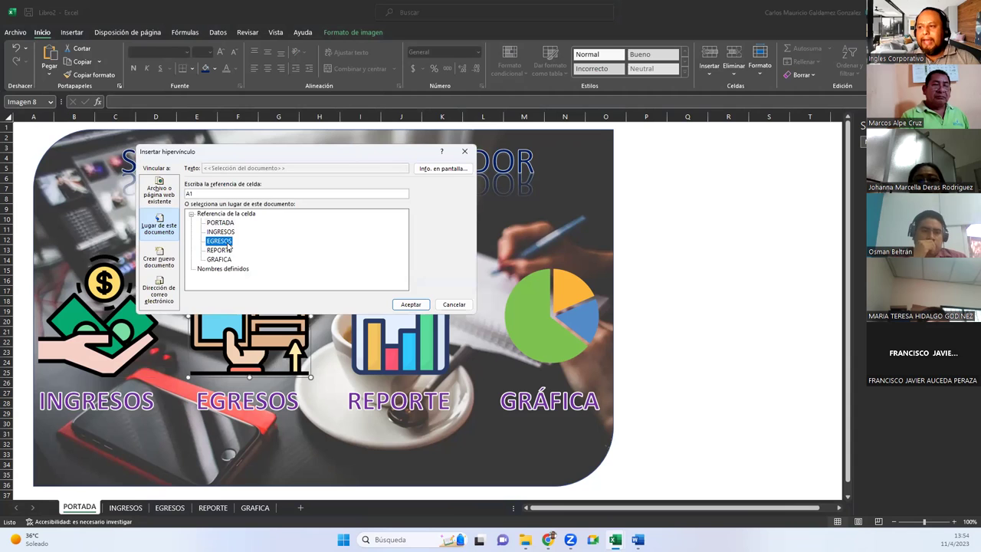
{"action": "left_click", "coordinate": [411, 304]}
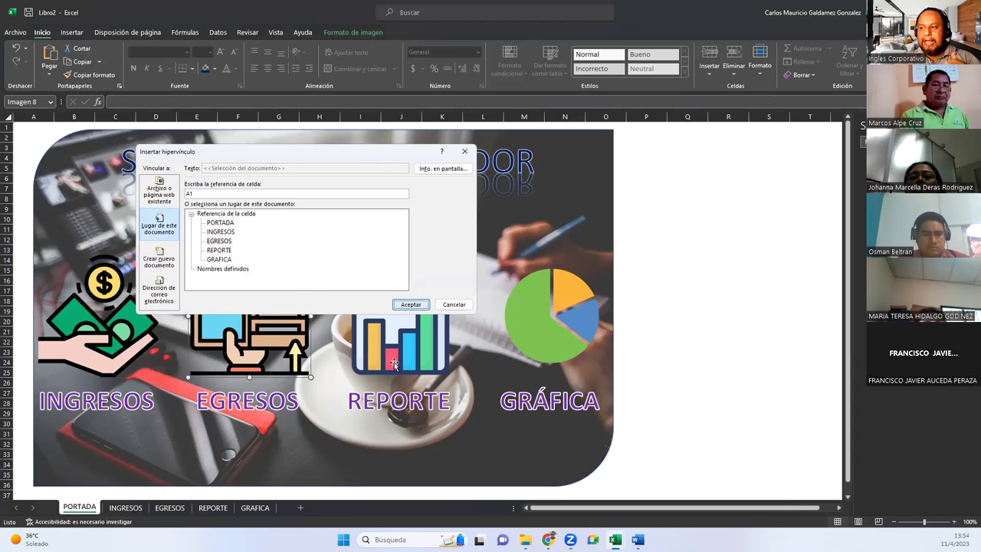
Step: Hyperlink the report icon to the REPORTE sheet
{"action": "left_click", "coordinate": [389, 335]}
{"action": "right_click", "coordinate": [388, 334]}
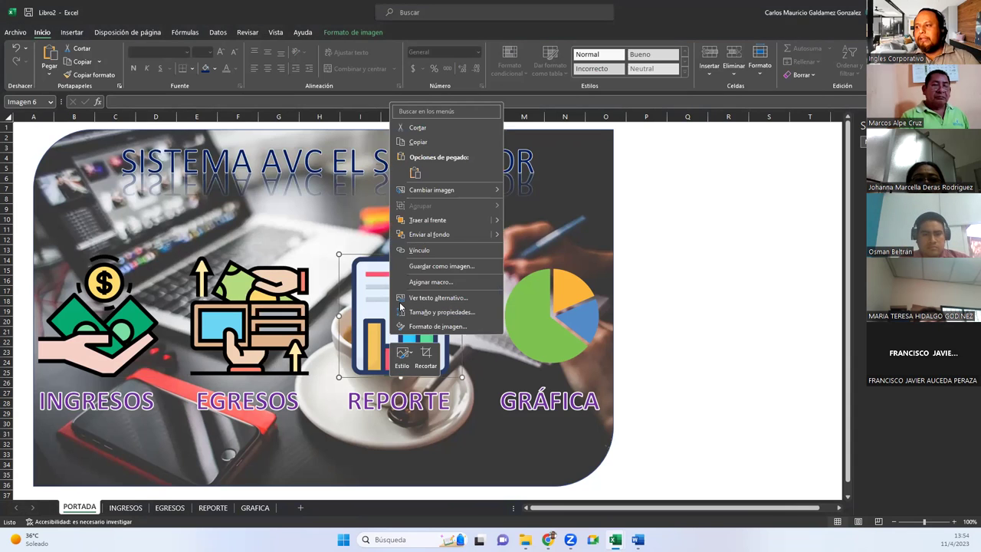
{"action": "left_click", "coordinate": [419, 251]}
{"action": "left_click", "coordinate": [343, 265]}
{"action": "left_click", "coordinate": [529, 319]}
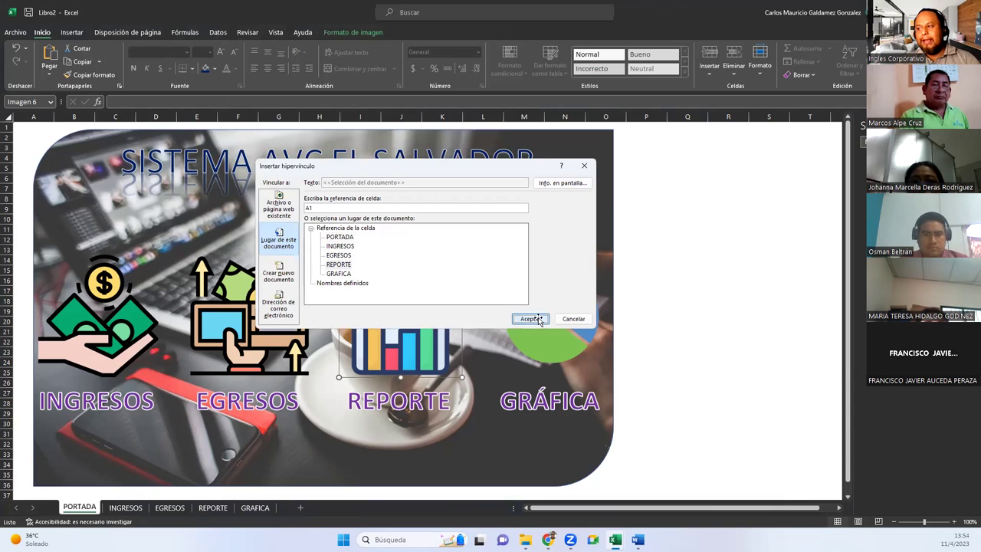
Step: Hyperlink the pie chart icon to the GRÁFICA sheet
{"action": "left_click", "coordinate": [544, 332]}
{"action": "right_click", "coordinate": [544, 332]}
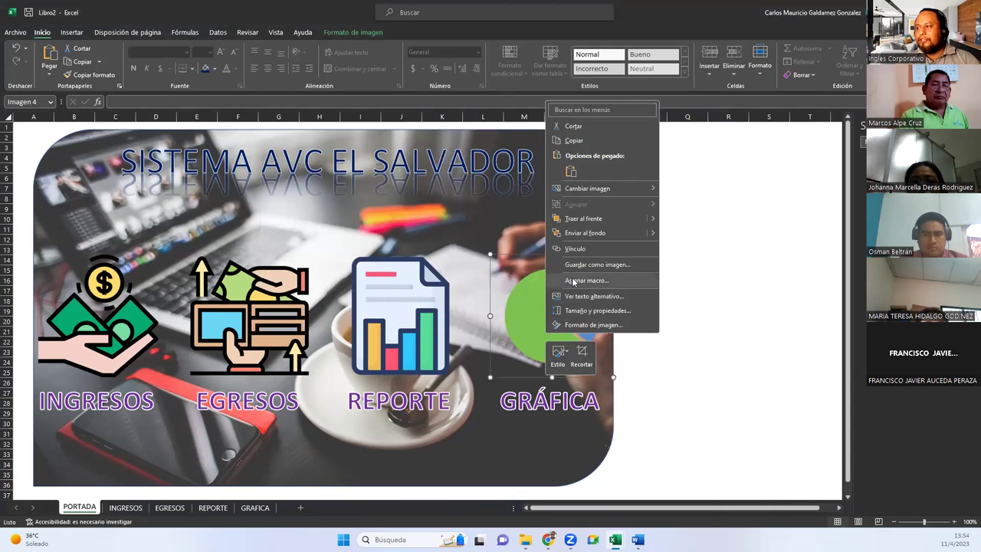
{"action": "left_click", "coordinate": [575, 249]}
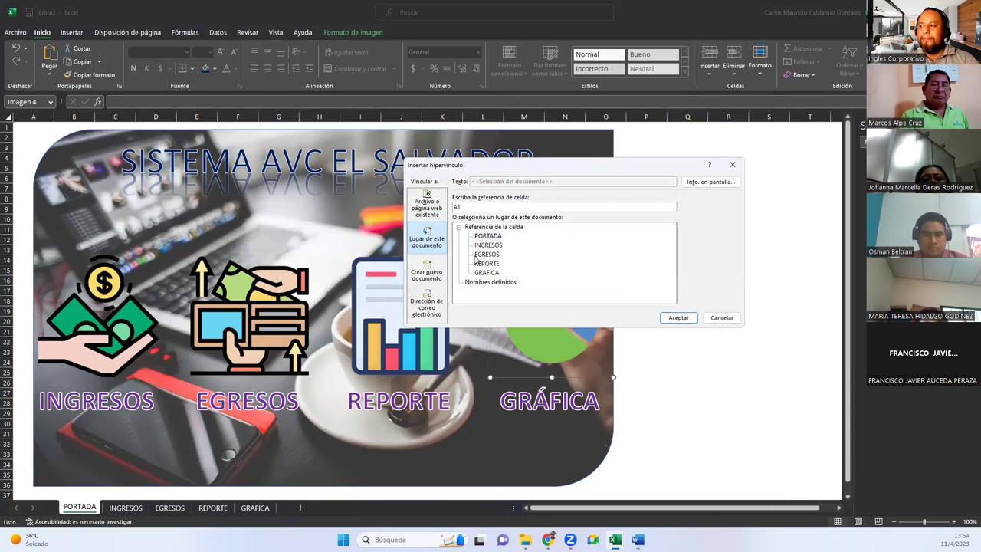
{"action": "left_click", "coordinate": [486, 273]}
{"action": "left_click", "coordinate": [678, 317]}
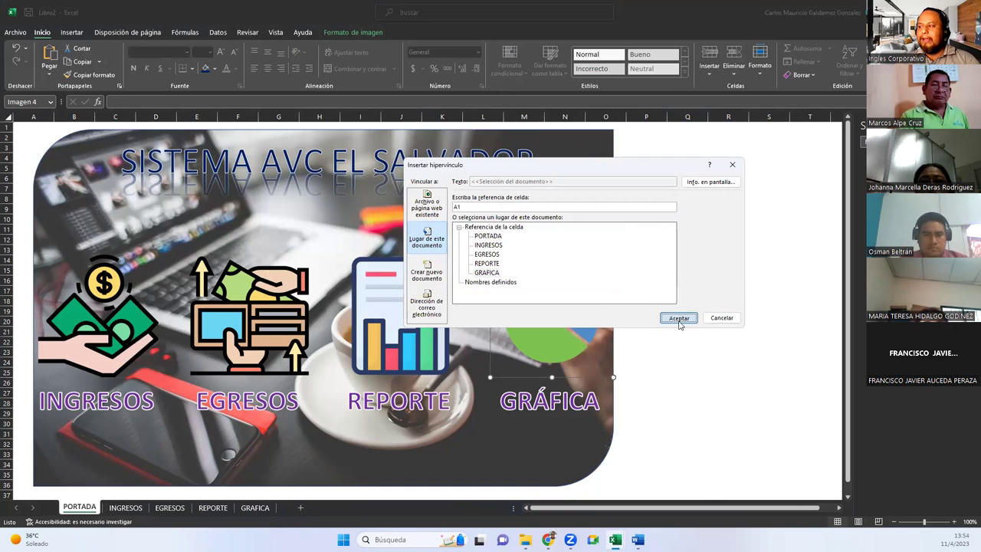
{"action": "left_click", "coordinate": [685, 328]}
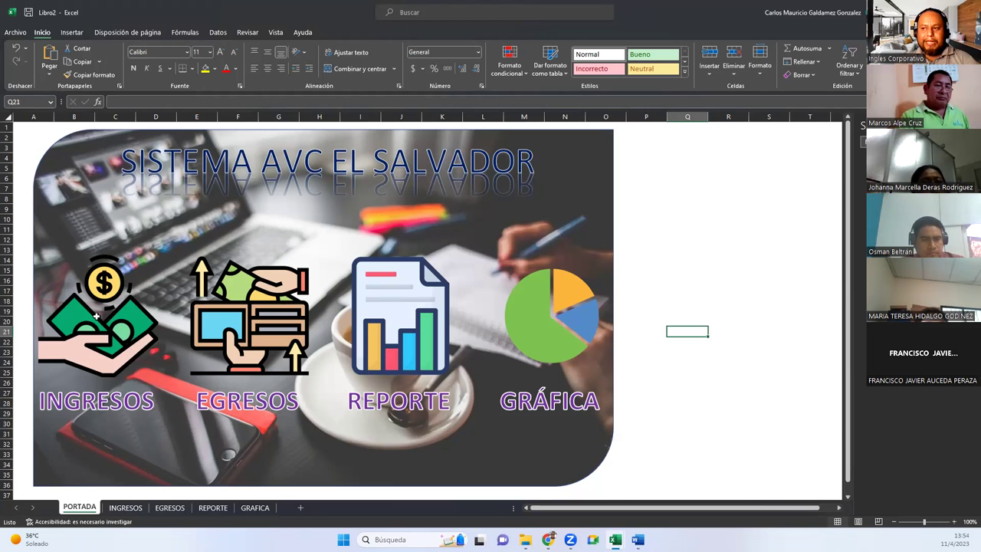
Step: Open INGRESOS through its cover icon and link the house icon to PORTADA
{"action": "left_click", "coordinate": [97, 320]}
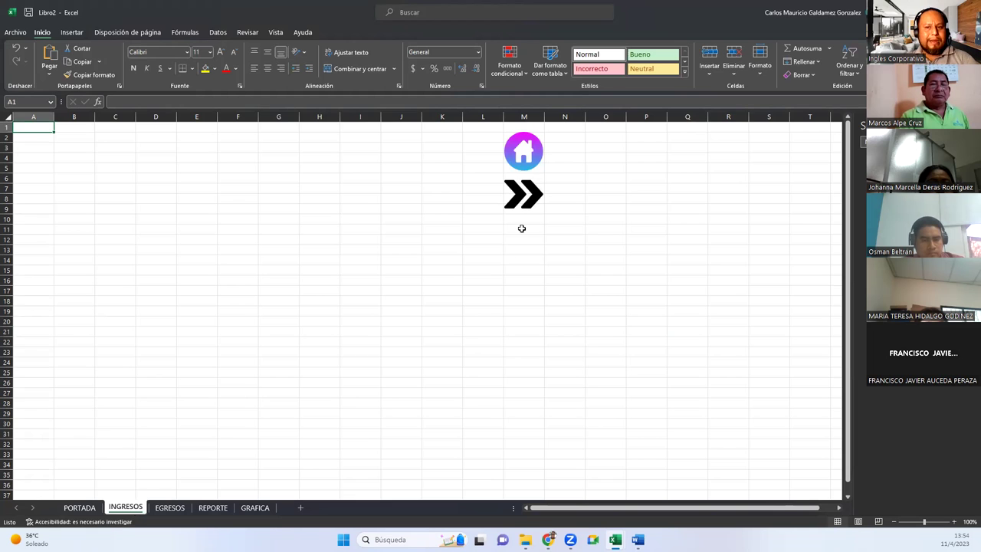
{"action": "right_click", "coordinate": [530, 156]}
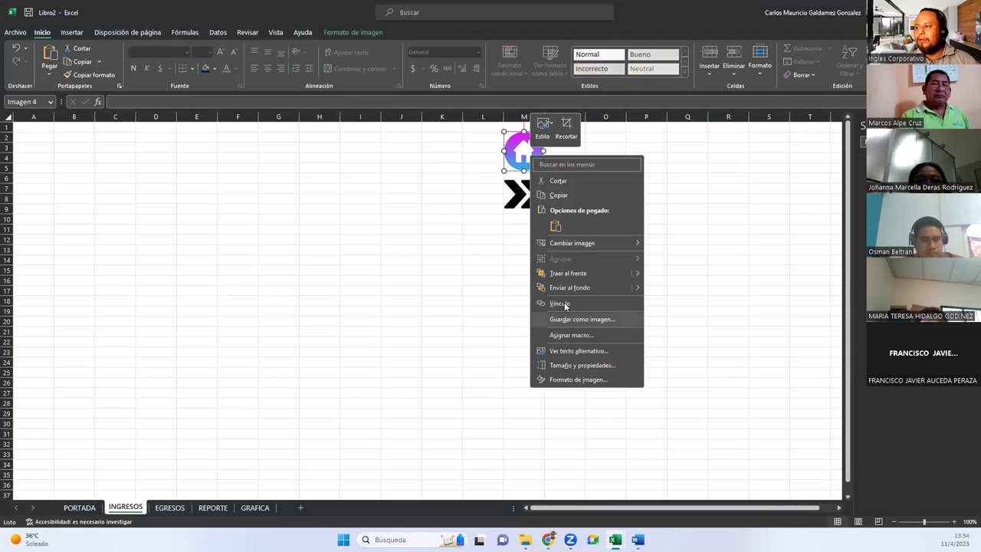
{"action": "left_click", "coordinate": [564, 303]}
{"action": "left_click", "coordinate": [536, 318]}
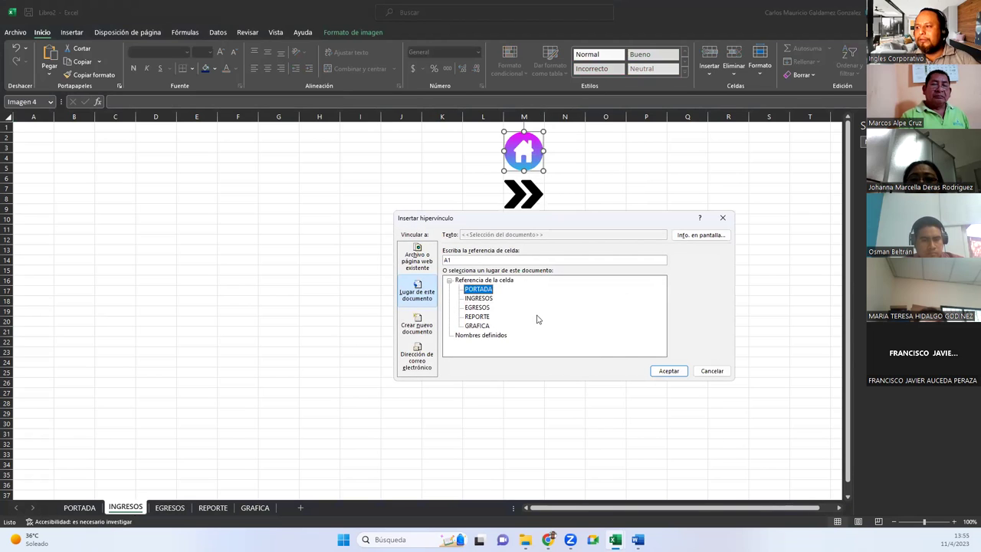
{"action": "left_click", "coordinate": [667, 371]}
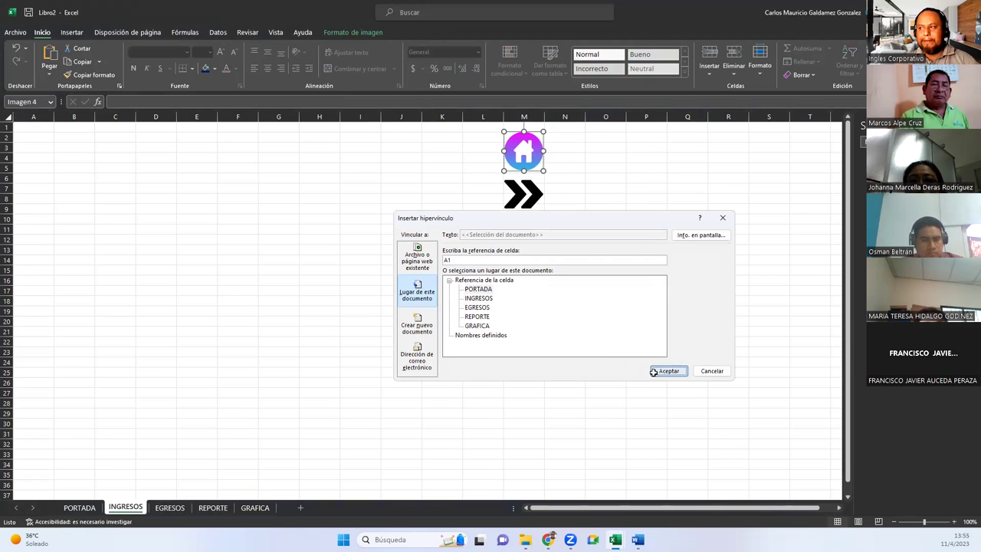
Step: Link the INGRESOS forward arrow to EGRESOS and follow it to that sheet
{"action": "left_click", "coordinate": [528, 195]}
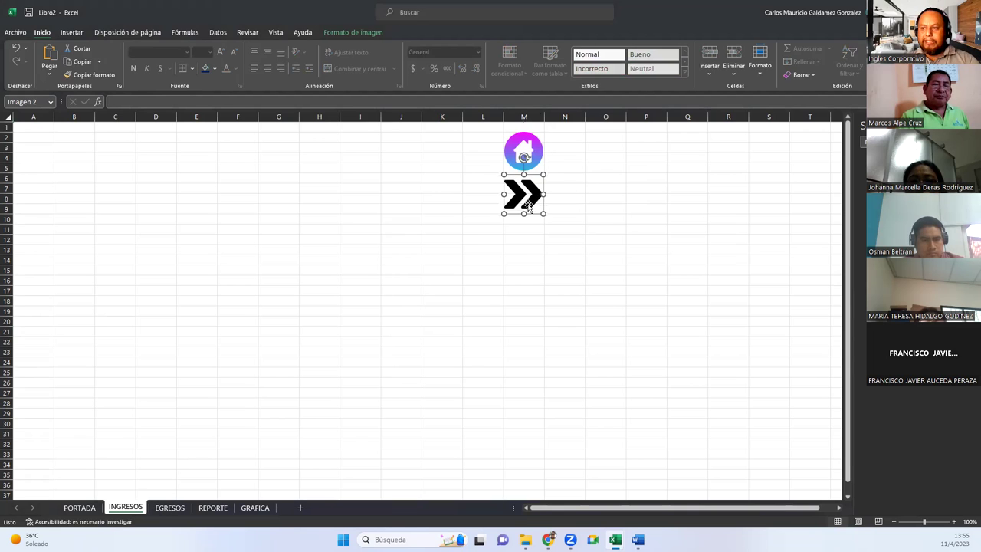
{"action": "right_click", "coordinate": [527, 203]}
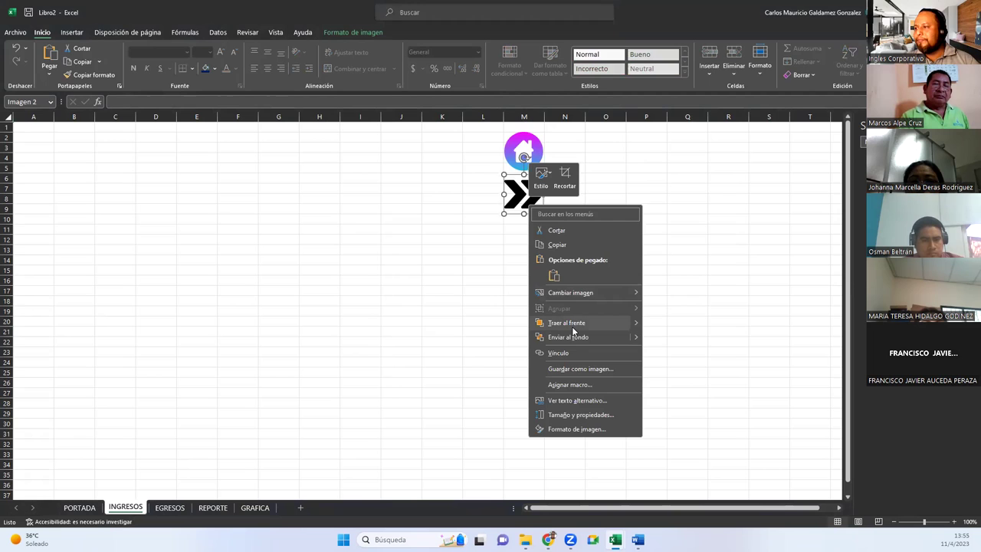
{"action": "left_click", "coordinate": [568, 352]}
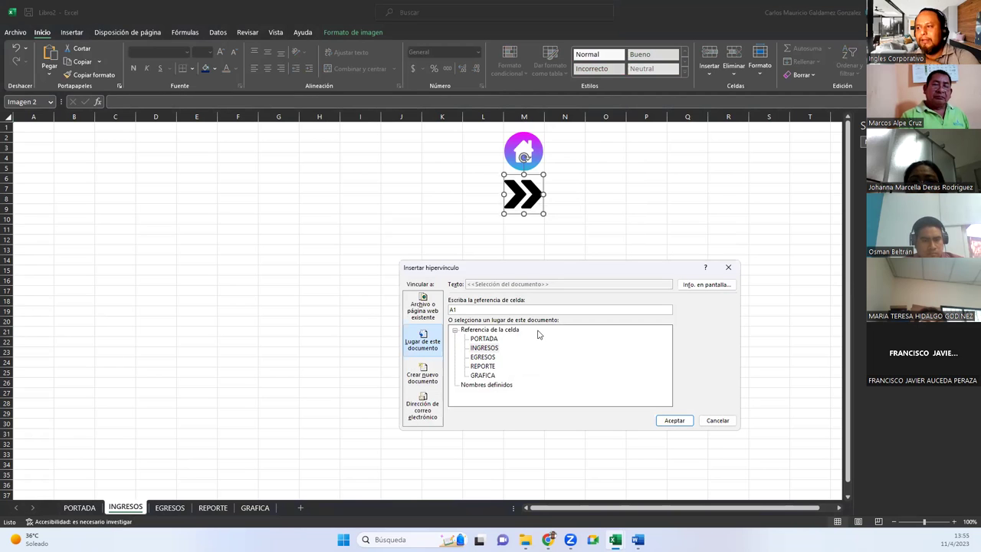
{"action": "left_click", "coordinate": [482, 357]}
{"action": "left_click", "coordinate": [673, 419]}
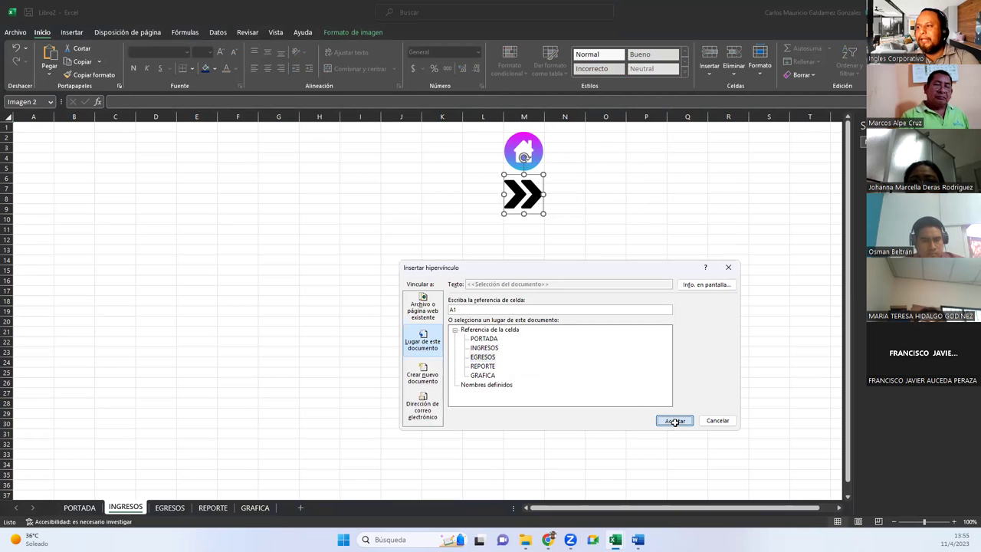
{"action": "left_click", "coordinate": [567, 247]}
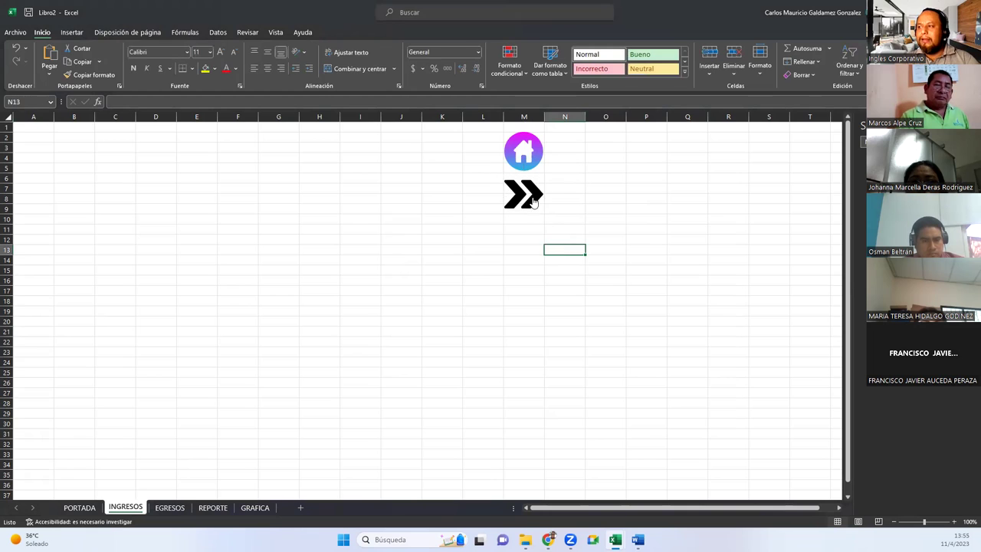
{"action": "left_click", "coordinate": [534, 201]}
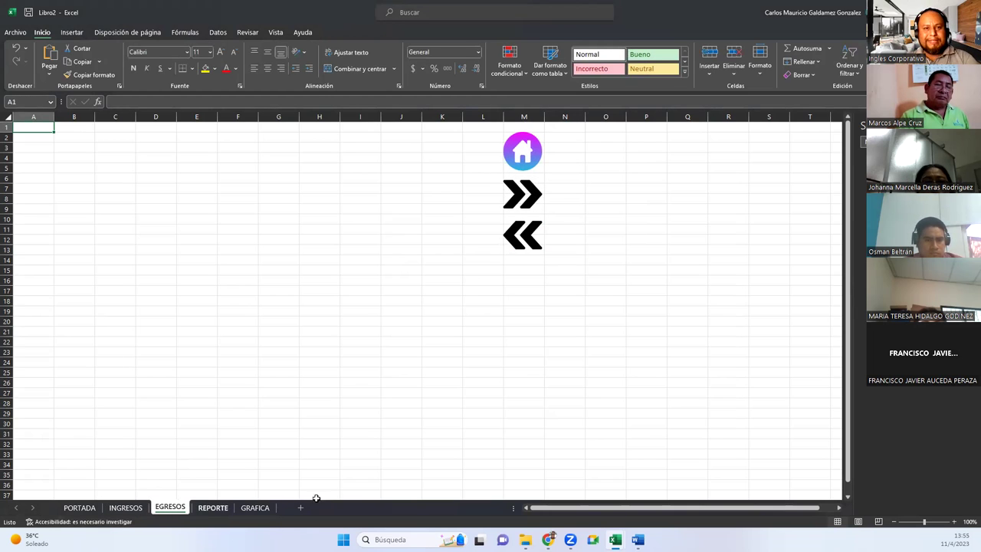
Step: Link the EGRESOS house icon to PORTADA
{"action": "right_click", "coordinate": [519, 155]}
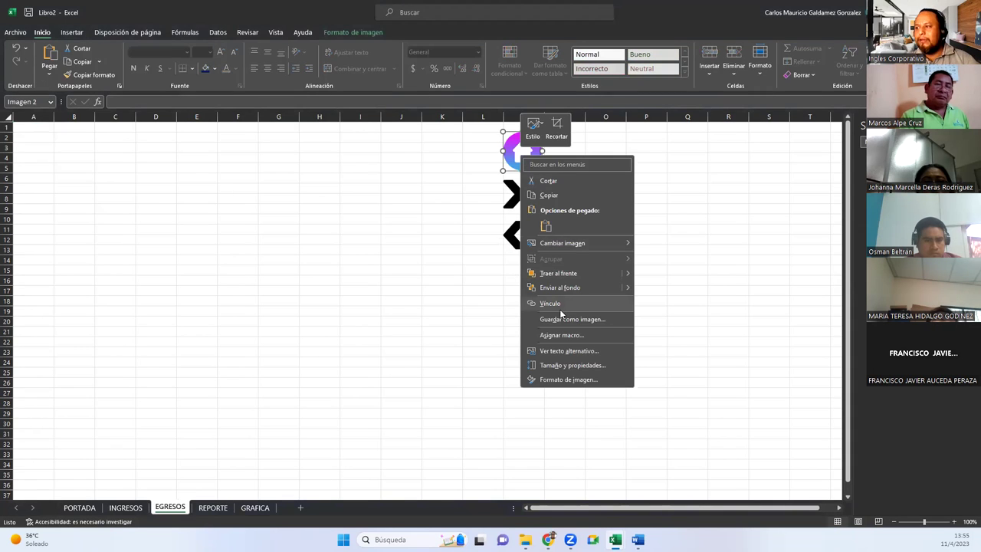
{"action": "left_click", "coordinate": [553, 304]}
{"action": "left_click", "coordinate": [474, 296]}
{"action": "left_click", "coordinate": [664, 377]}
Step: Link the EGRESOS forward arrow to the REPORTE sheet
{"action": "left_click", "coordinate": [528, 193]}
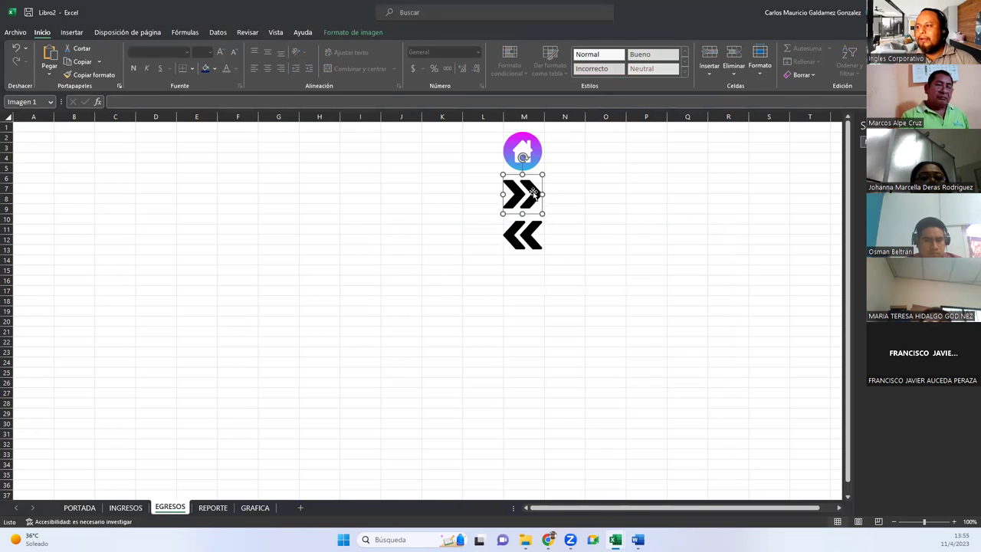
{"action": "right_click", "coordinate": [533, 193]}
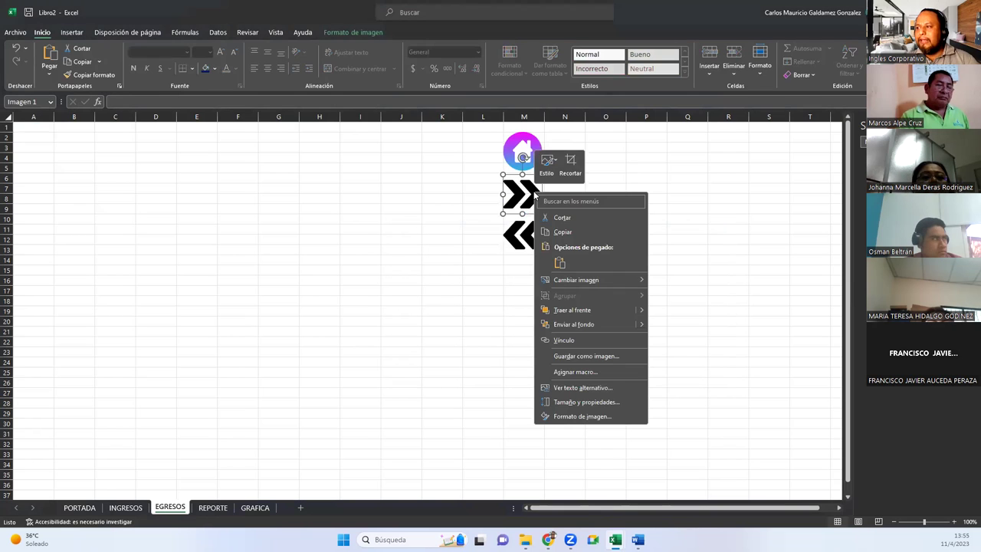
{"action": "left_click", "coordinate": [571, 340]}
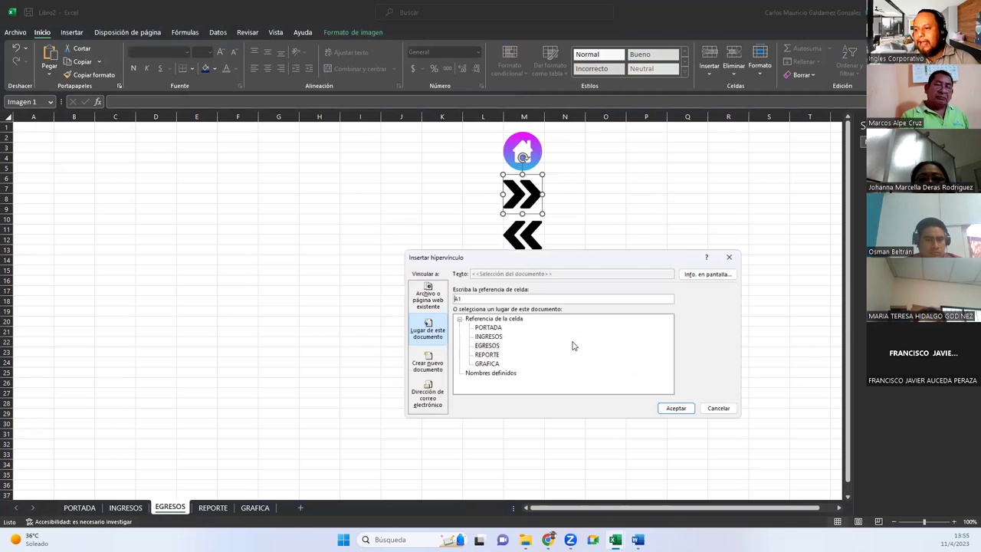
{"action": "left_click", "coordinate": [484, 356]}
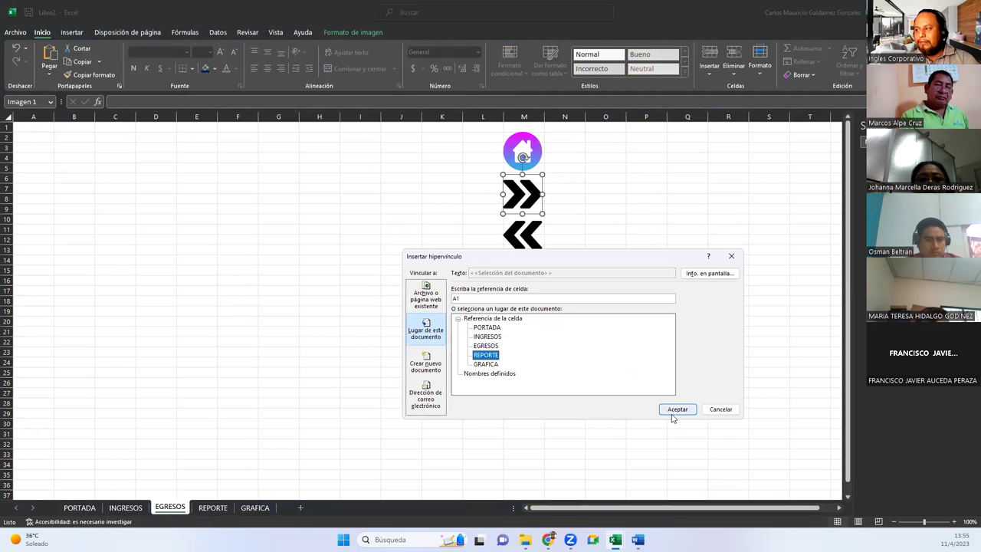
{"action": "left_click", "coordinate": [677, 411]}
Step: Link the EGRESOS back arrow to INGRESOS, then go to the REPORTE sheet
{"action": "left_click", "coordinate": [532, 237]}
{"action": "right_click", "coordinate": [532, 237]}
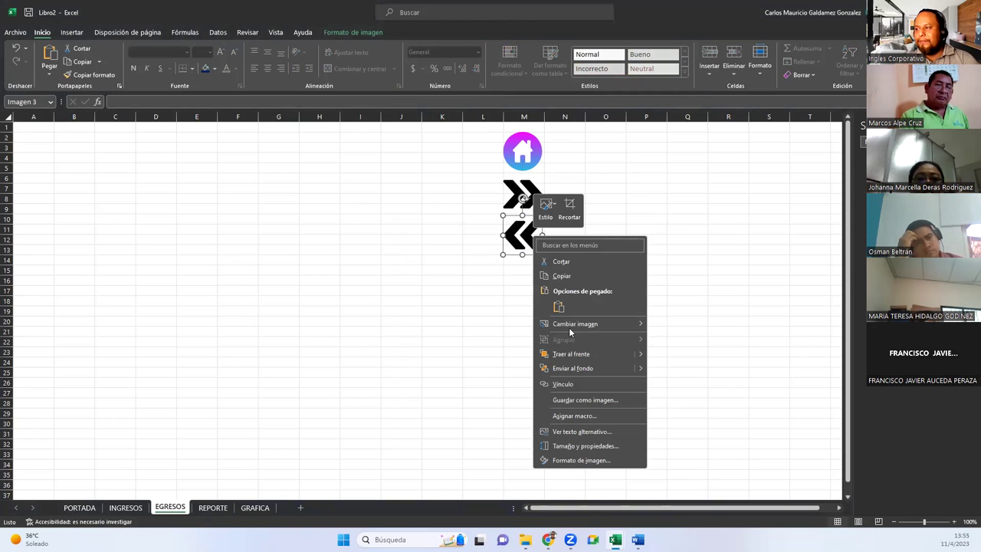
{"action": "left_click", "coordinate": [563, 384]}
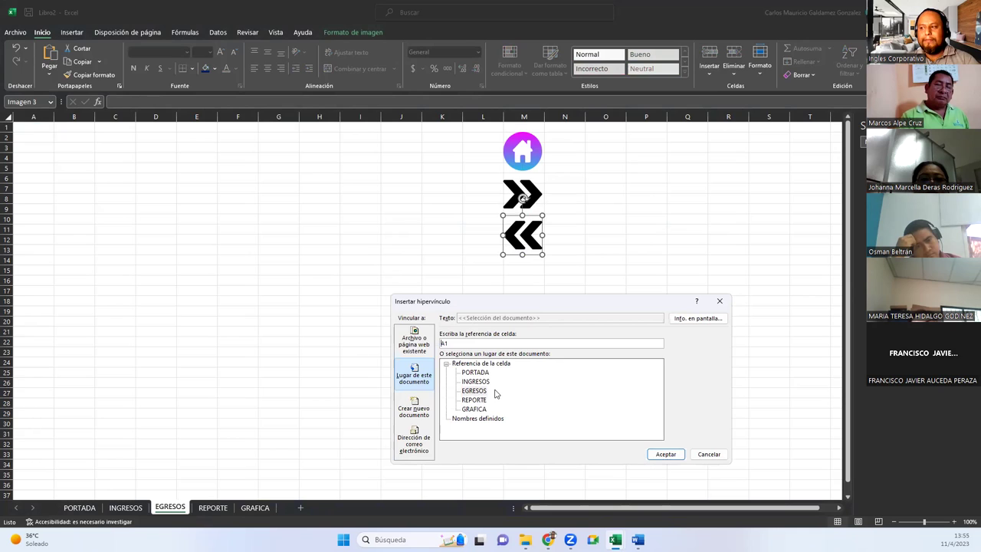
{"action": "left_click", "coordinate": [484, 391]}
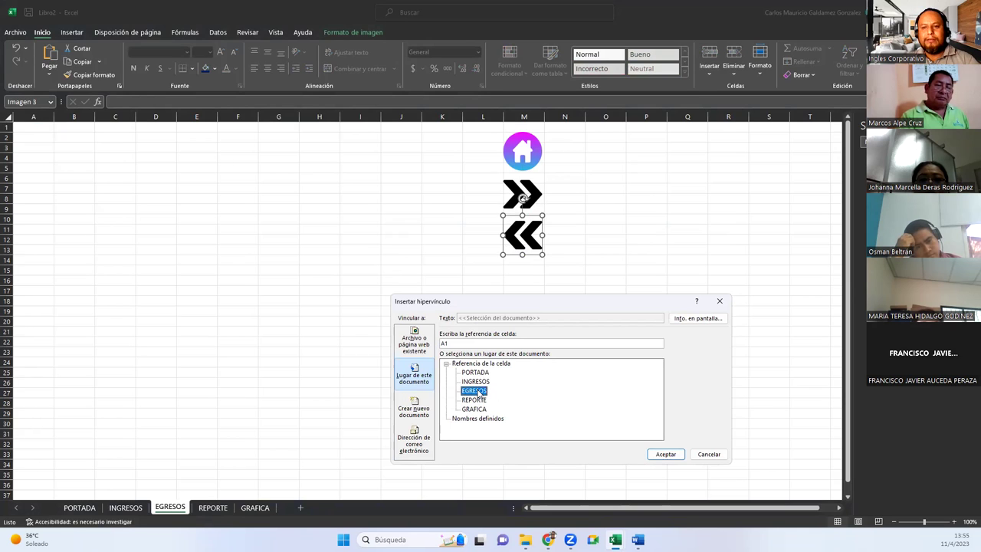
{"action": "left_click", "coordinate": [488, 382]}
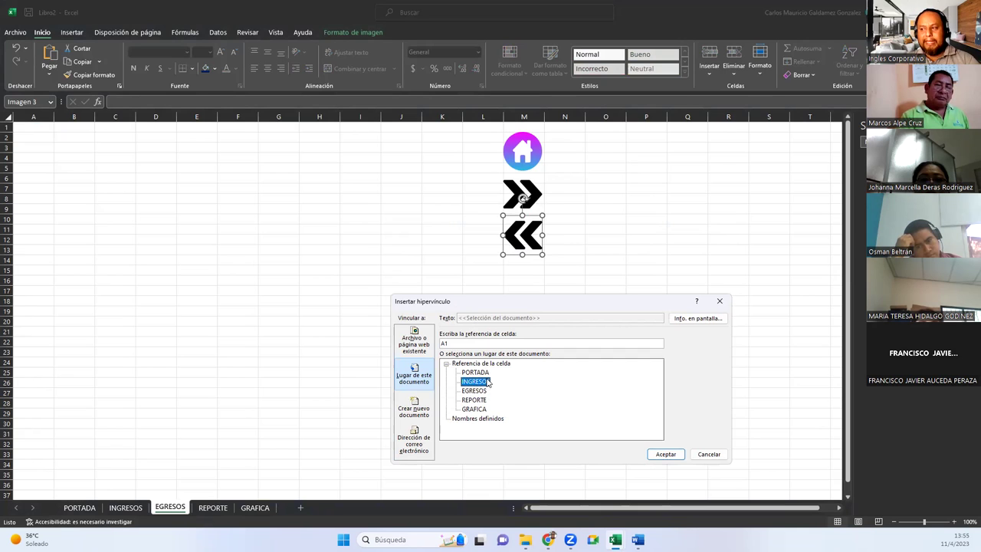
{"action": "left_click", "coordinate": [665, 454]}
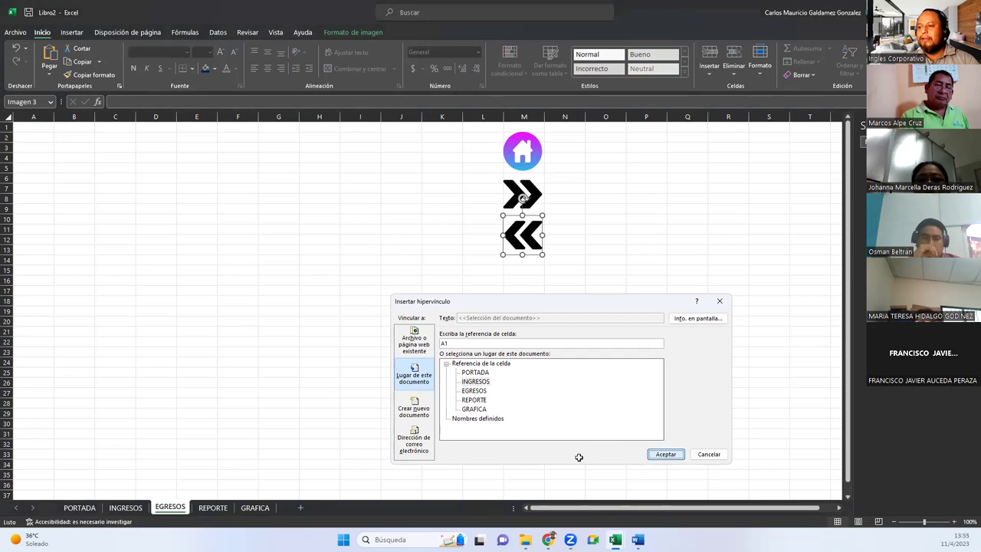
{"action": "left_click", "coordinate": [215, 510]}
Step: On REPORTE, link the house icon to PORTADA and the forward arrow to GRAFICA
{"action": "right_click", "coordinate": [517, 155]}
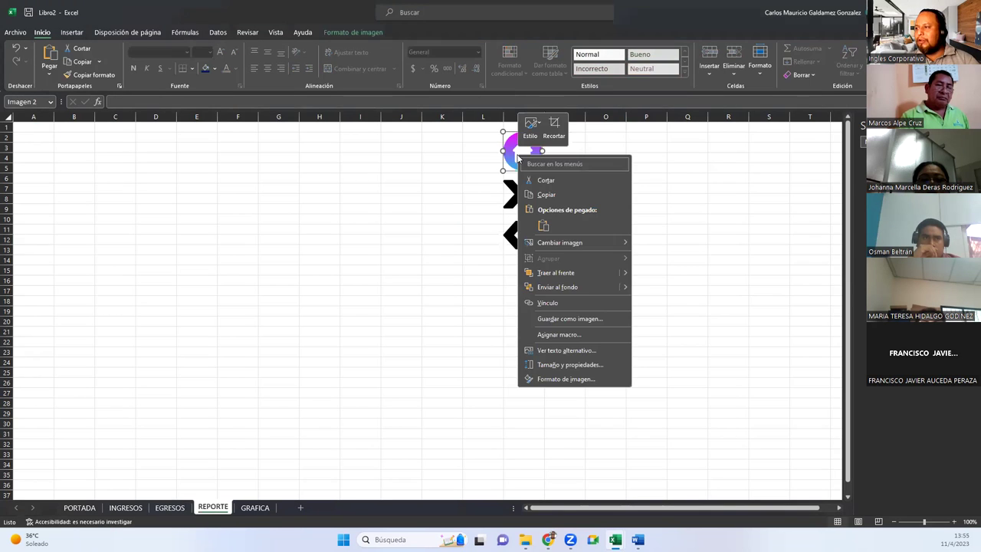
{"action": "left_click", "coordinate": [547, 303]}
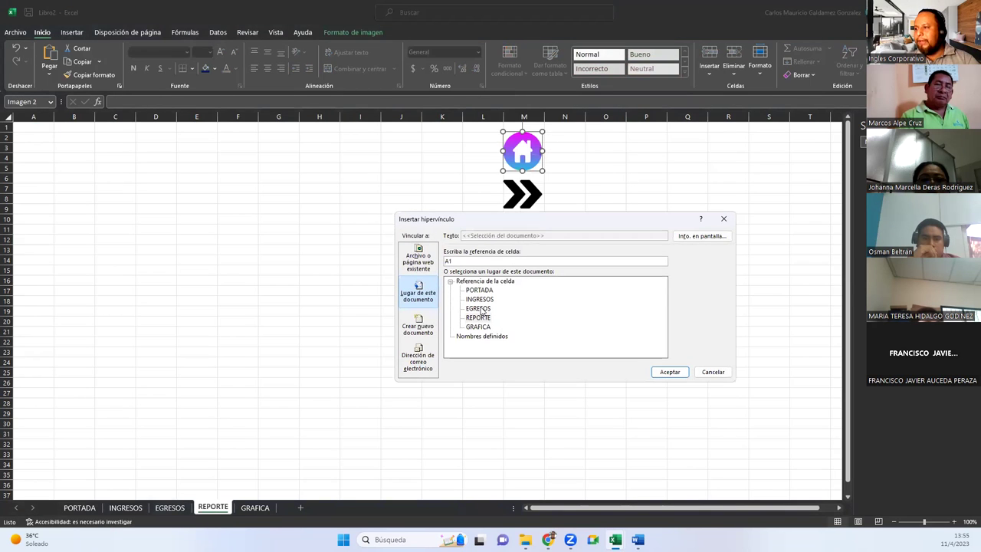
{"action": "left_click", "coordinate": [670, 371]}
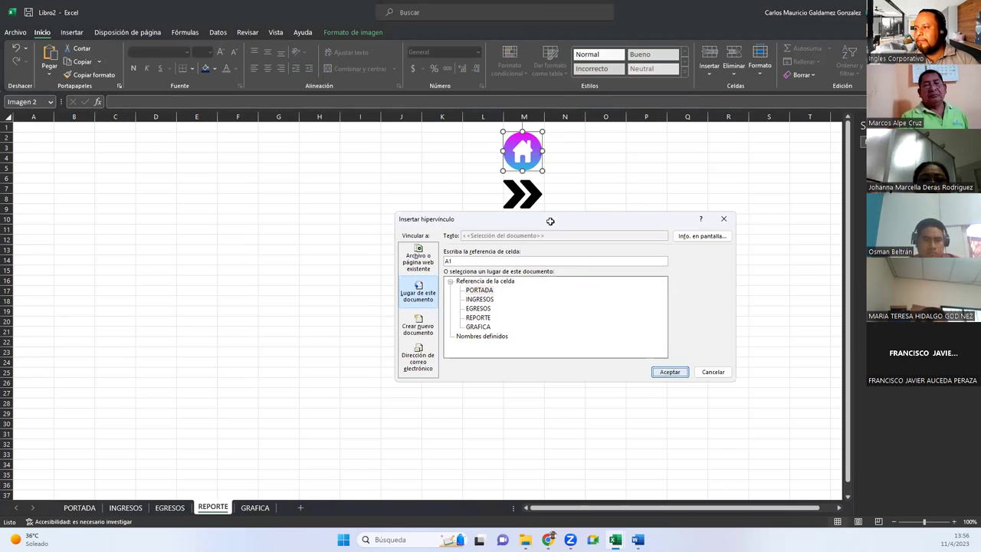
{"action": "left_click", "coordinate": [536, 196]}
{"action": "right_click", "coordinate": [538, 201]}
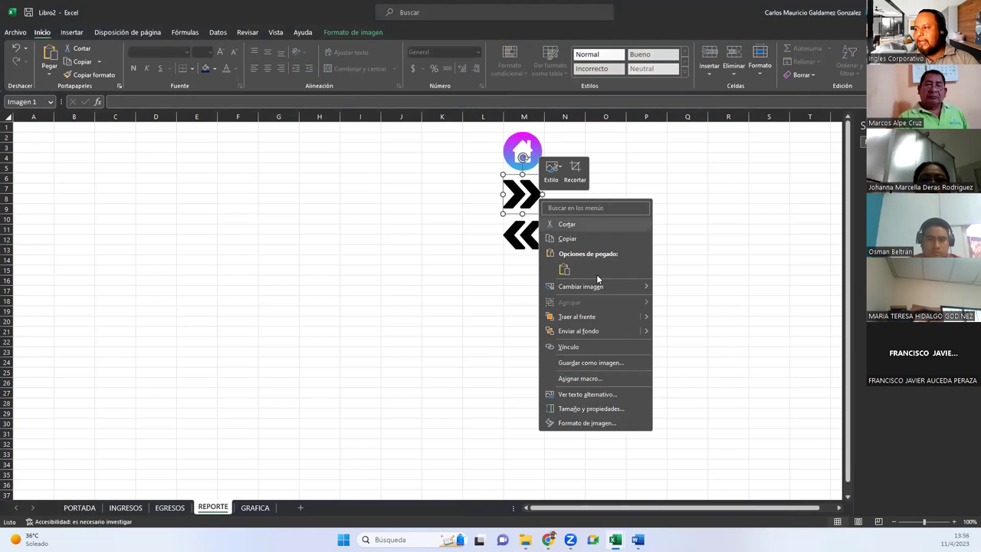
{"action": "left_click", "coordinate": [599, 345]}
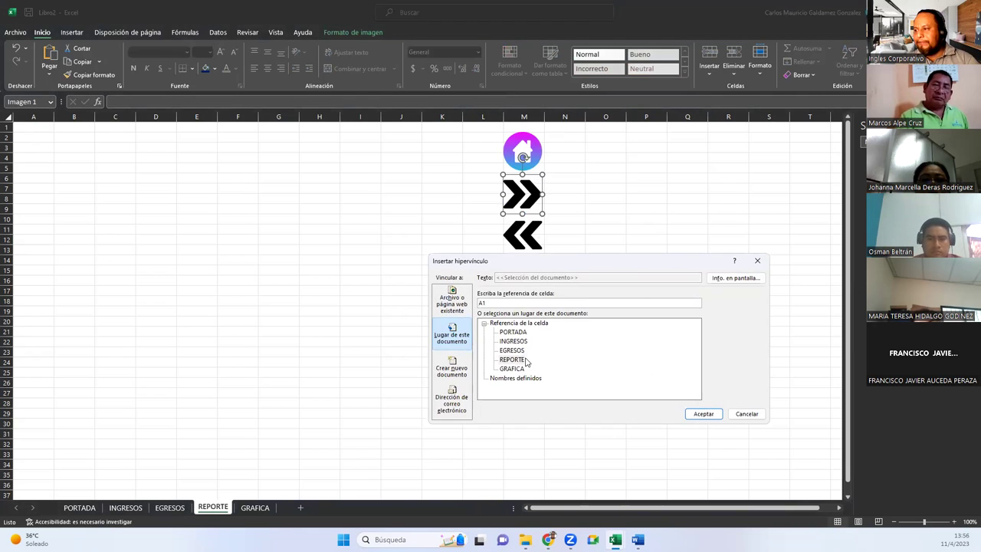
{"action": "left_click", "coordinate": [512, 369]}
{"action": "left_click", "coordinate": [693, 413]}
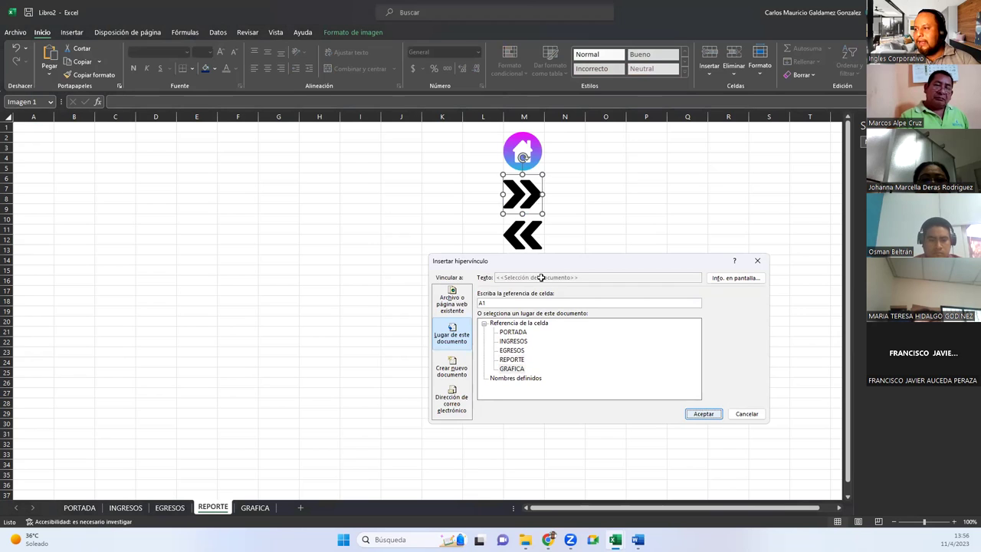
Step: Link the REPORTE back arrow to EGRESOS, then go to the GRAFICA sheet
{"action": "left_click", "coordinate": [535, 240]}
{"action": "right_click", "coordinate": [534, 238]}
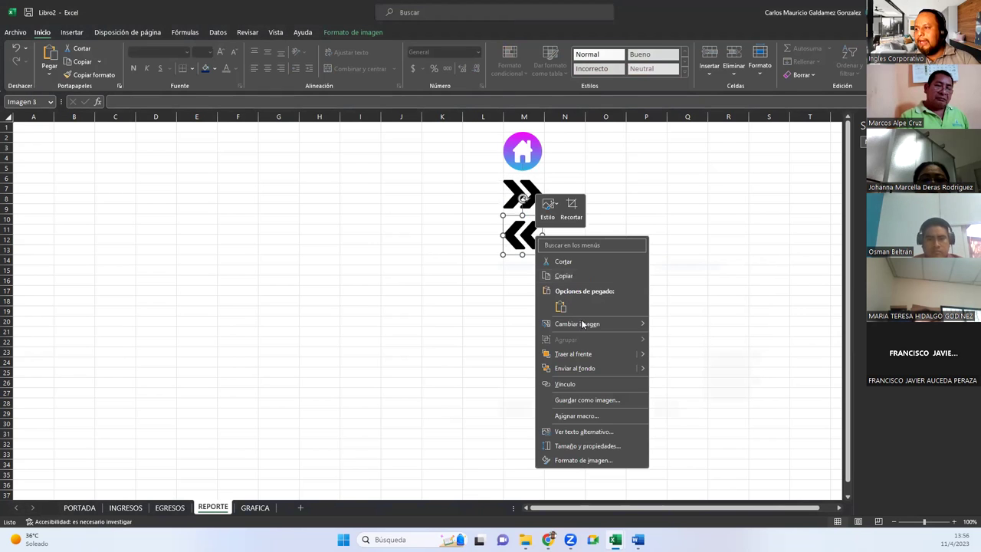
{"action": "left_click", "coordinate": [572, 384]}
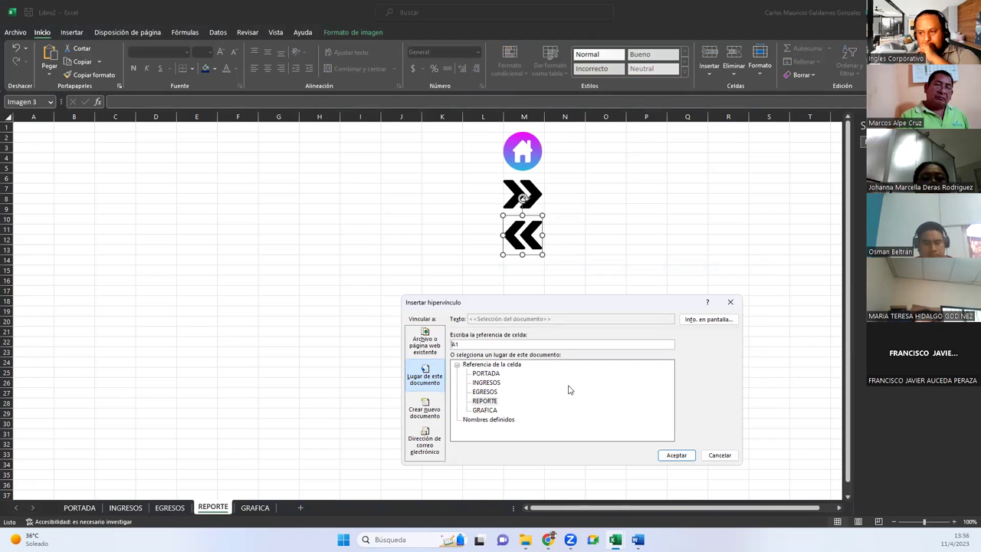
{"action": "left_click", "coordinate": [486, 391]}
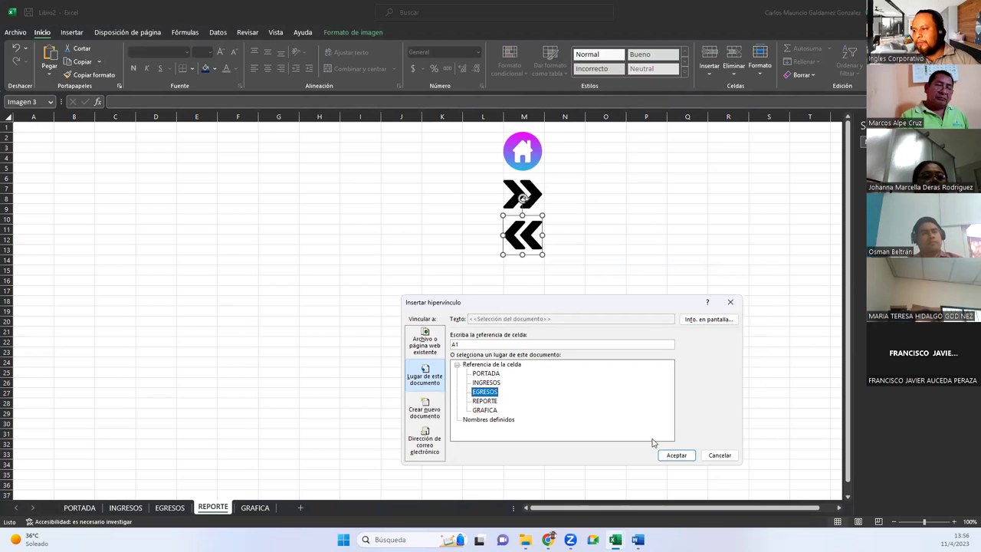
{"action": "left_click", "coordinate": [676, 455]}
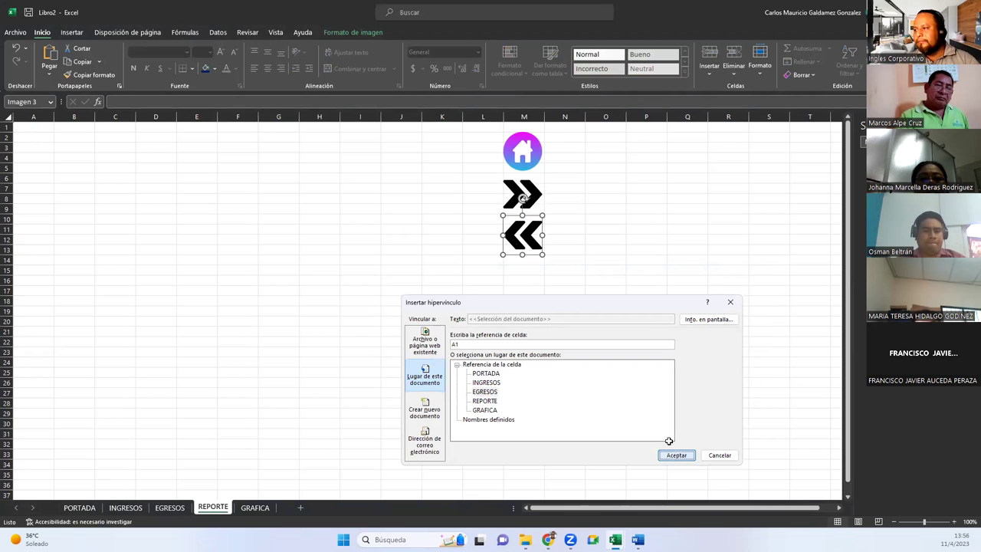
{"action": "left_click", "coordinate": [255, 507]}
Step: Link the GRAFICA home picture to PORTADA
{"action": "left_click", "coordinate": [468, 162]}
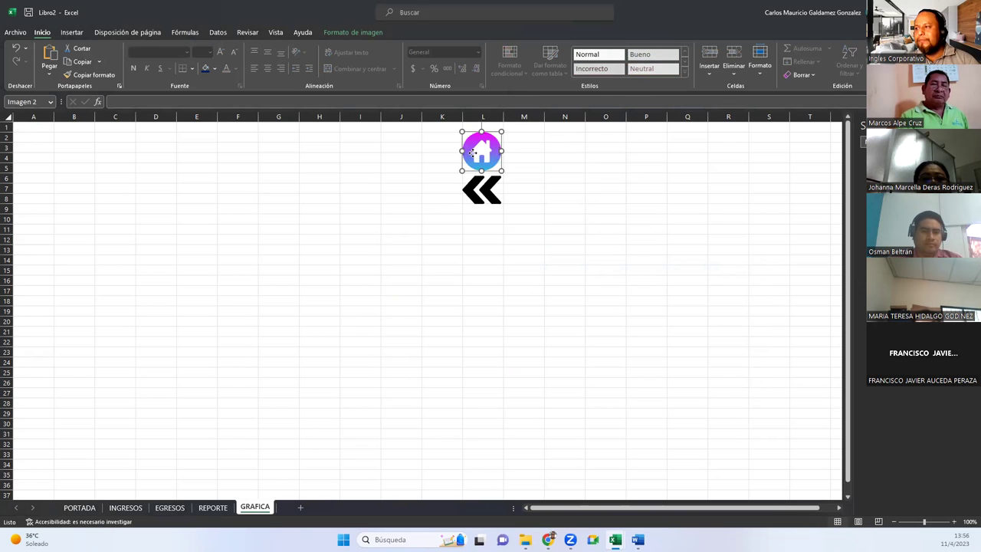
{"action": "right_click", "coordinate": [473, 153]}
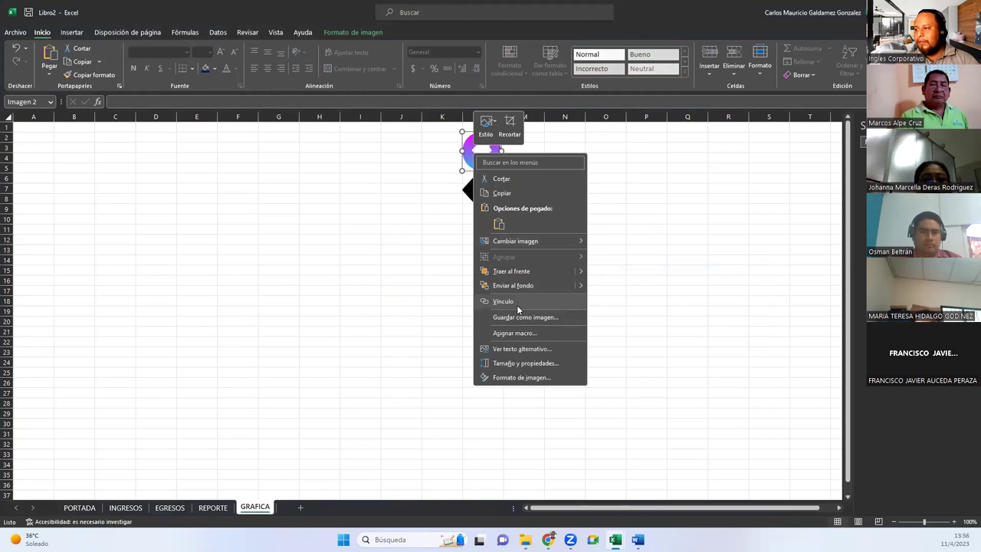
{"action": "left_click", "coordinate": [517, 306]}
{"action": "left_click", "coordinate": [434, 291]}
{"action": "left_click", "coordinate": [639, 373]}
Step: Link the GRAFICA back arrow to the REPORTE sheet
{"action": "left_click", "coordinate": [483, 191]}
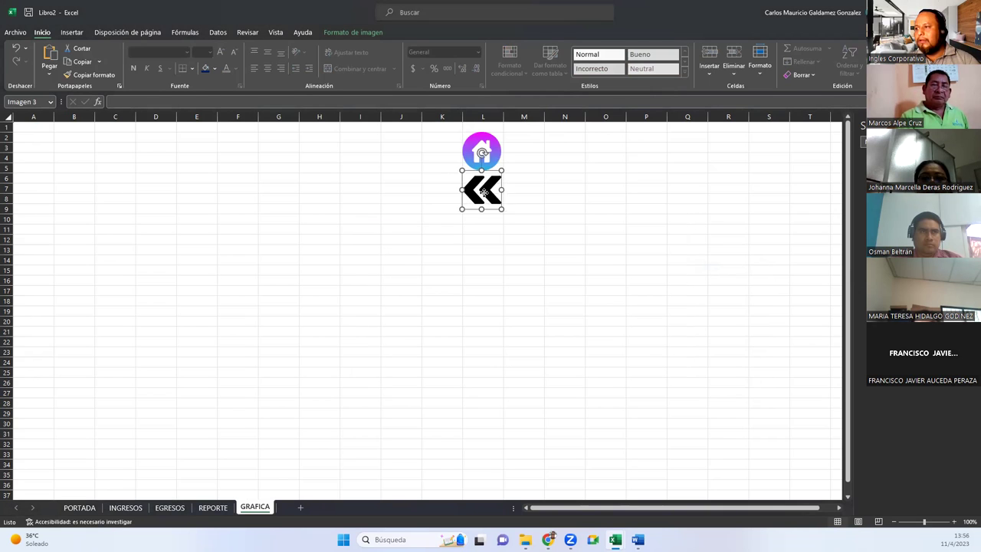
{"action": "right_click", "coordinate": [483, 191]}
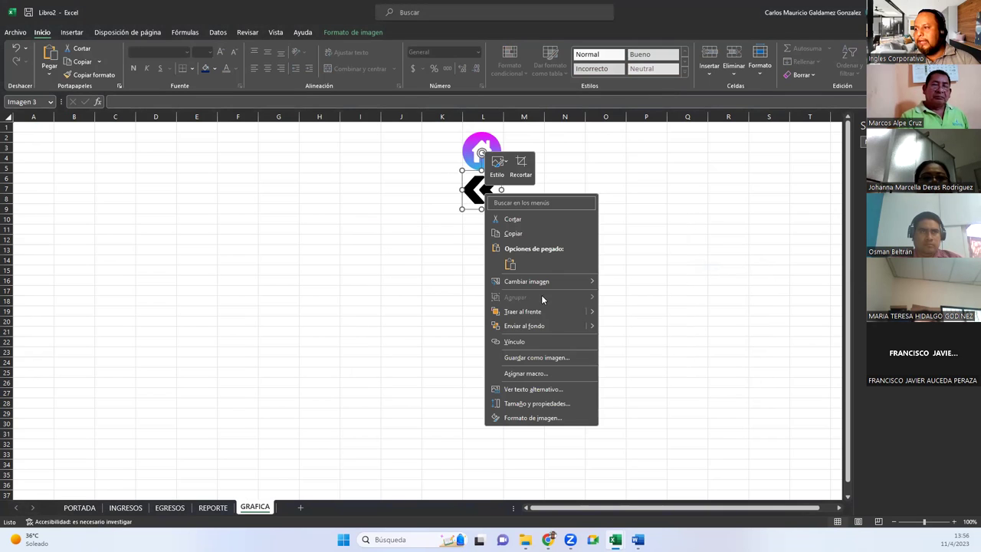
{"action": "left_click", "coordinate": [531, 341]}
{"action": "left_click", "coordinate": [442, 366]}
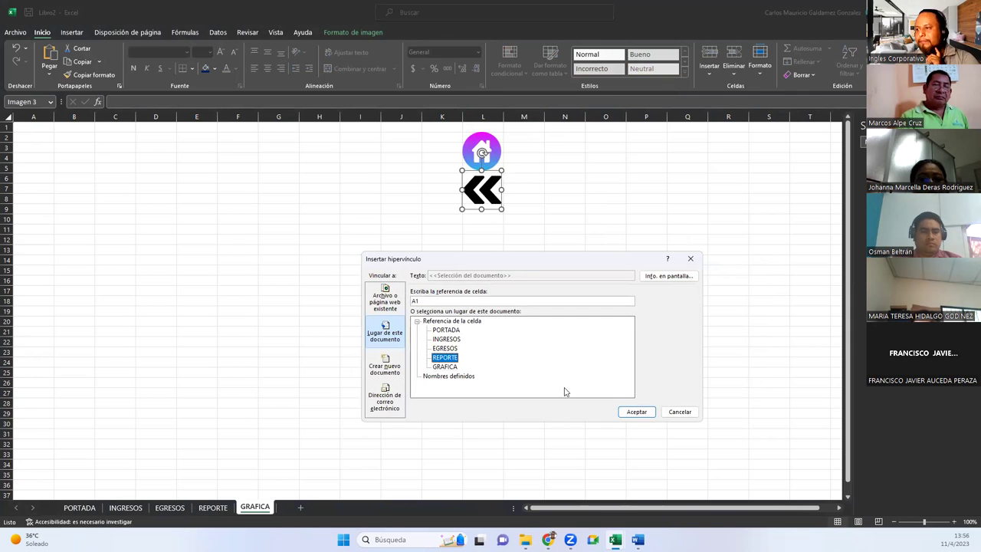
{"action": "left_click", "coordinate": [628, 407]}
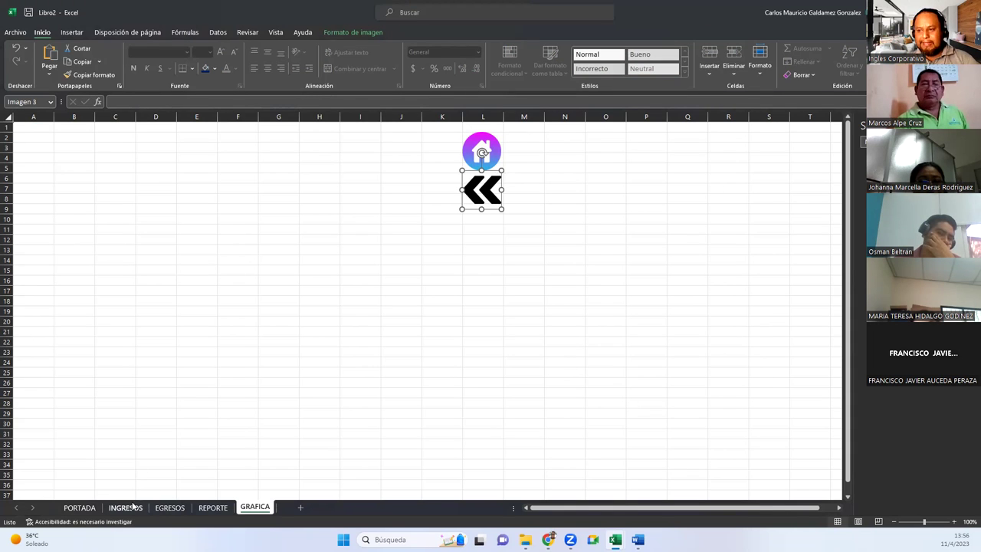
Step: From PORTADA, test INGRESOS and the forward, back and home arrows through GRAFICA
{"action": "left_click", "coordinate": [77, 507]}
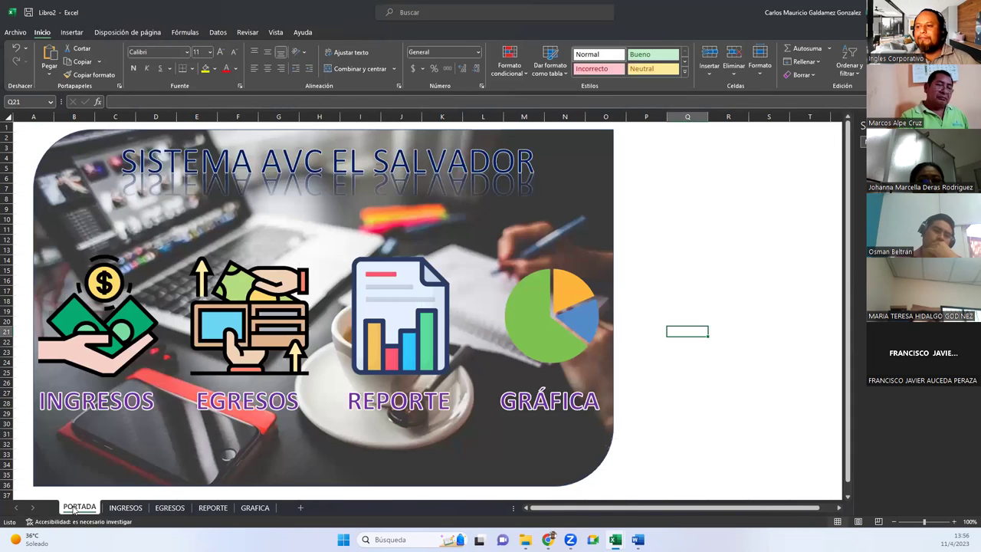
{"action": "left_click", "coordinate": [93, 330]}
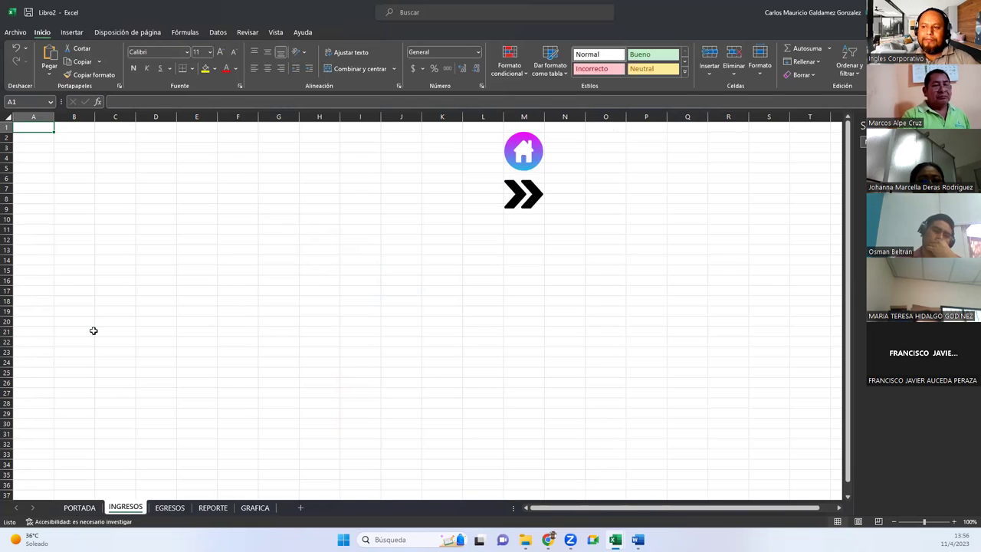
{"action": "left_click", "coordinate": [530, 203]}
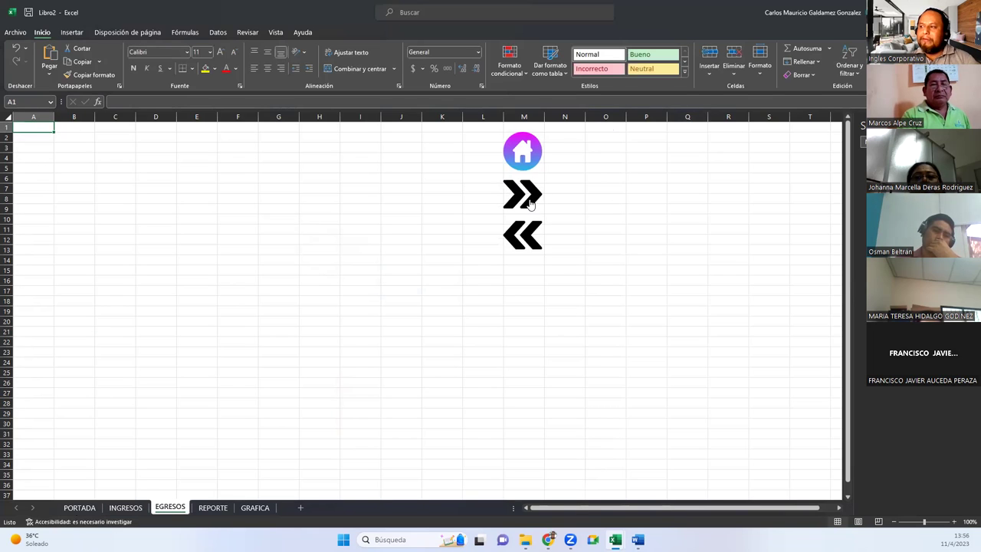
{"action": "left_click", "coordinate": [535, 242]}
{"action": "left_click", "coordinate": [533, 198]}
{"action": "left_click", "coordinate": [534, 198]}
{"action": "left_click", "coordinate": [533, 239]}
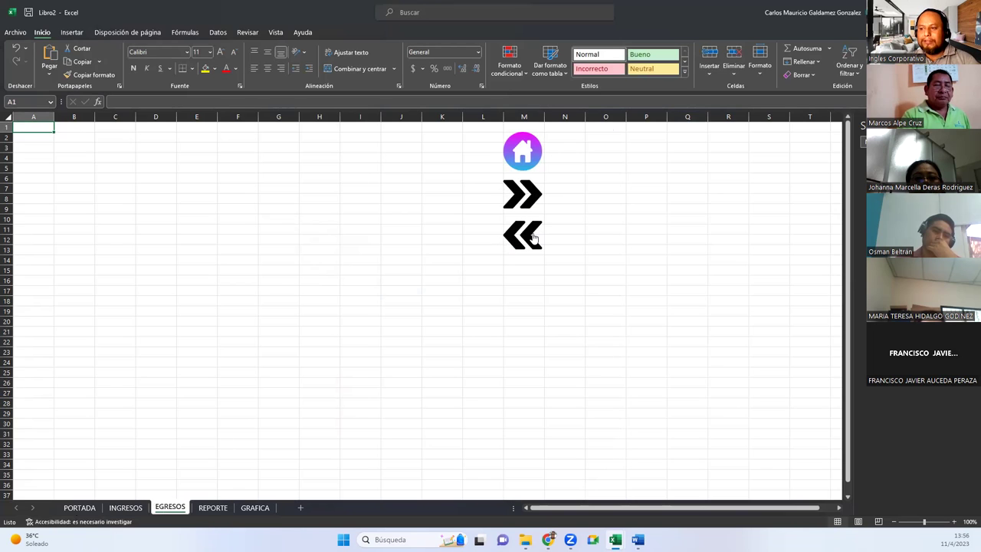
{"action": "left_click", "coordinate": [534, 196]}
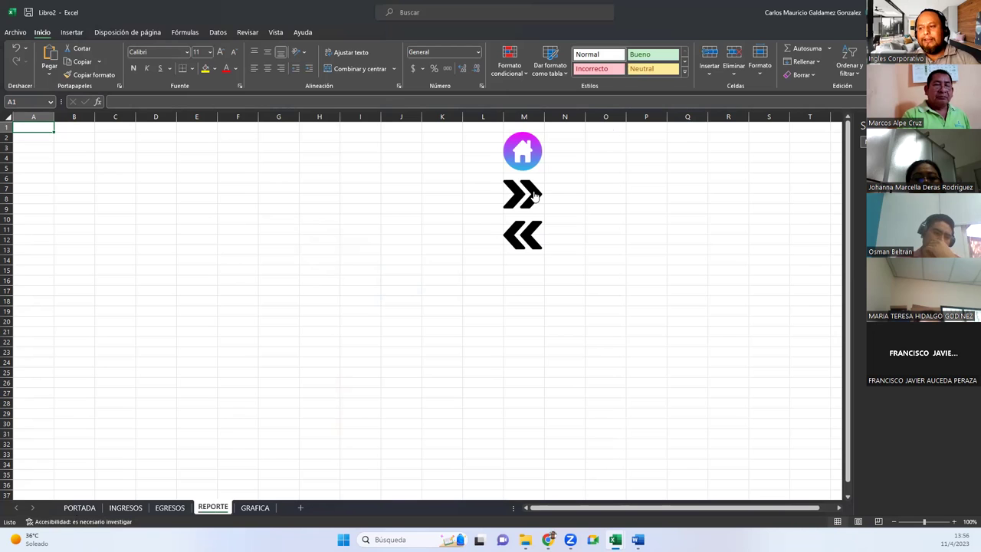
{"action": "left_click", "coordinate": [535, 196]}
{"action": "left_click", "coordinate": [494, 203]}
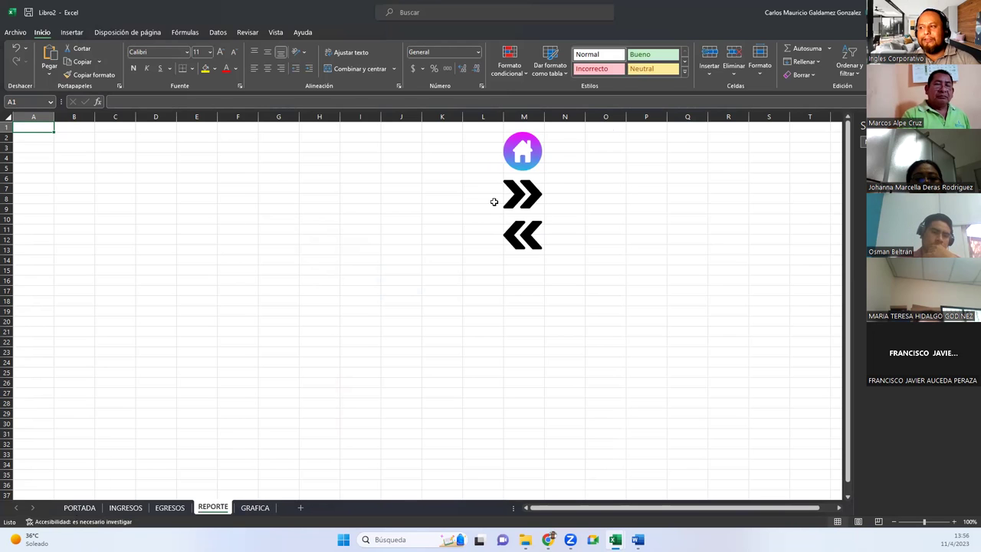
{"action": "left_click", "coordinate": [529, 156]}
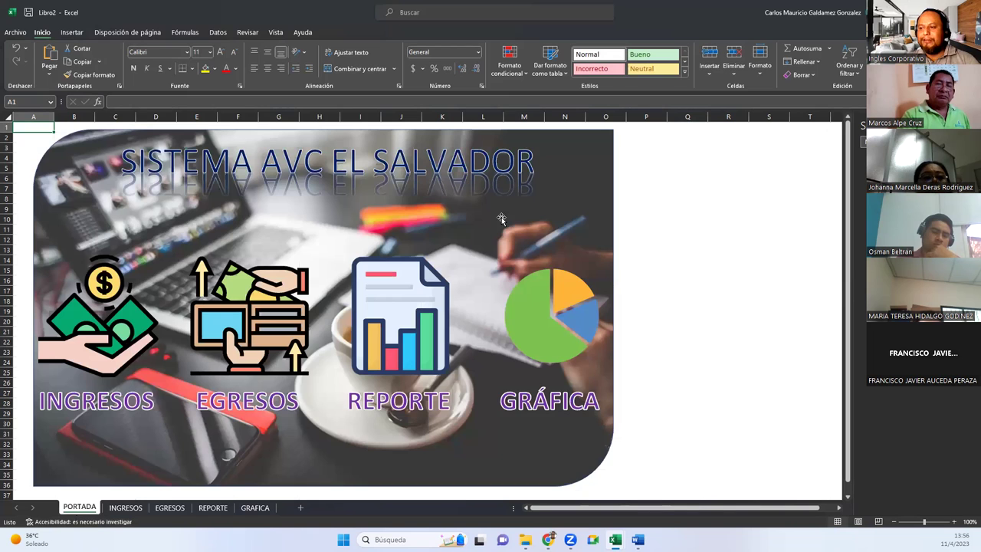
Step: Test the EGRESOS, REPORTE and GRÁFICA cover pictures, returning home to PORTADA each time
{"action": "left_click", "coordinate": [284, 326]}
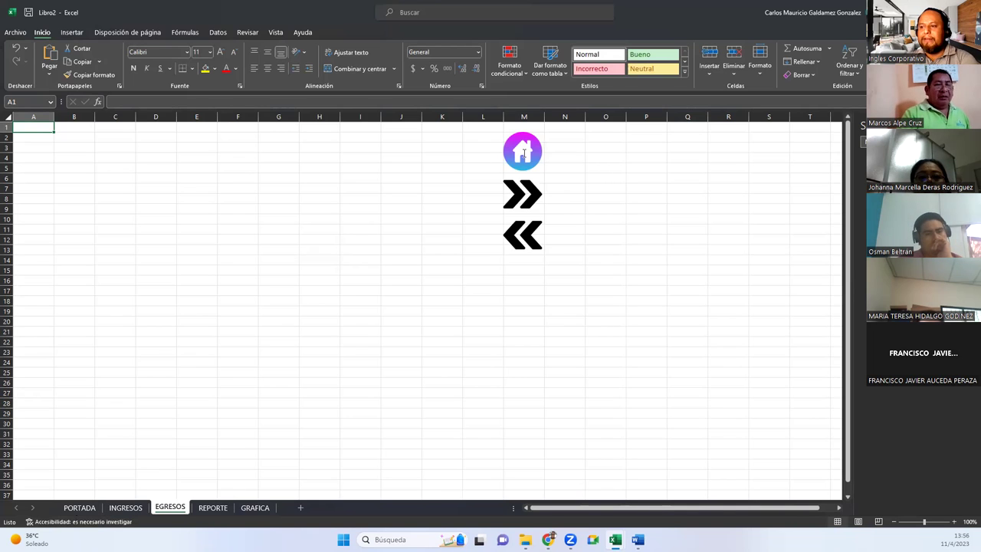
{"action": "left_click", "coordinate": [524, 158]}
{"action": "left_click", "coordinate": [403, 324]}
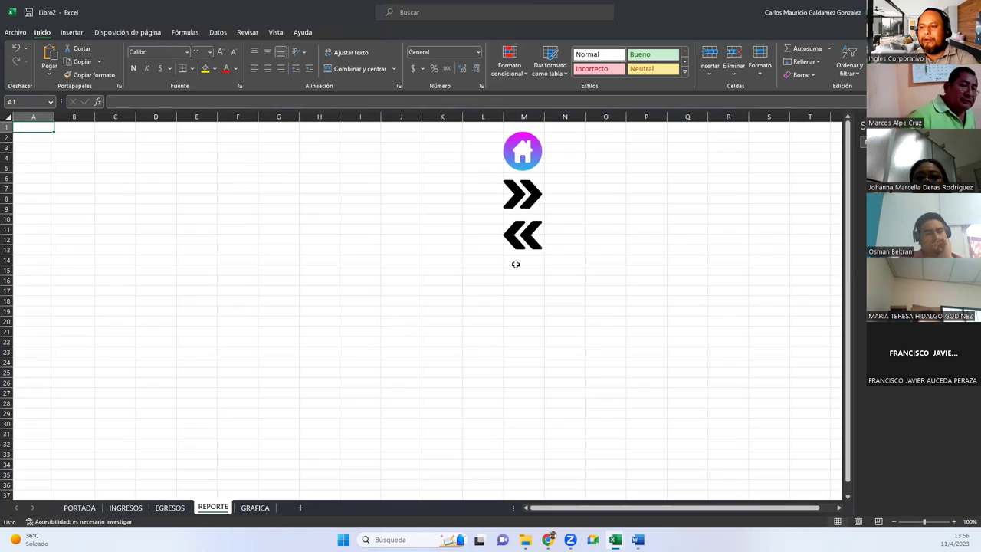
{"action": "left_click", "coordinate": [526, 159]}
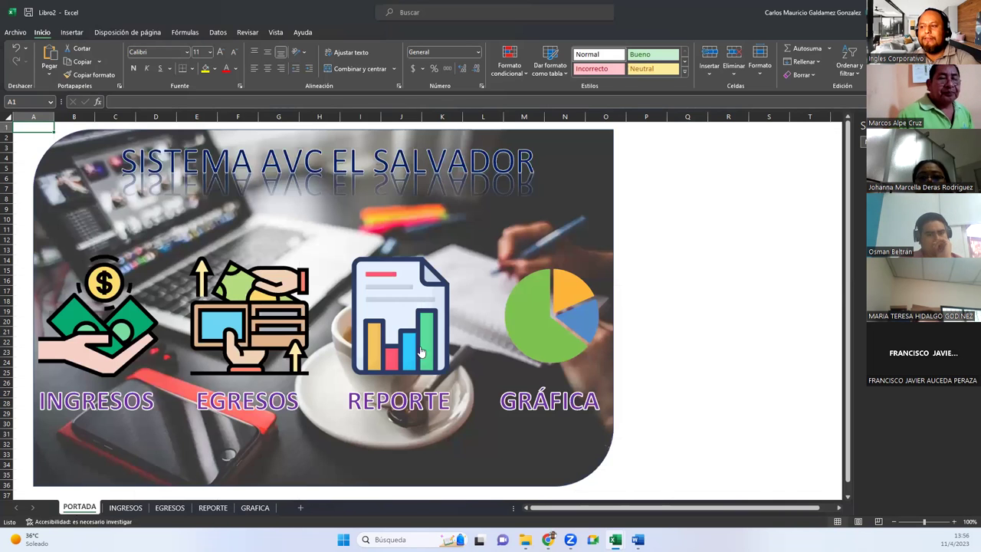
{"action": "left_click", "coordinate": [551, 315]}
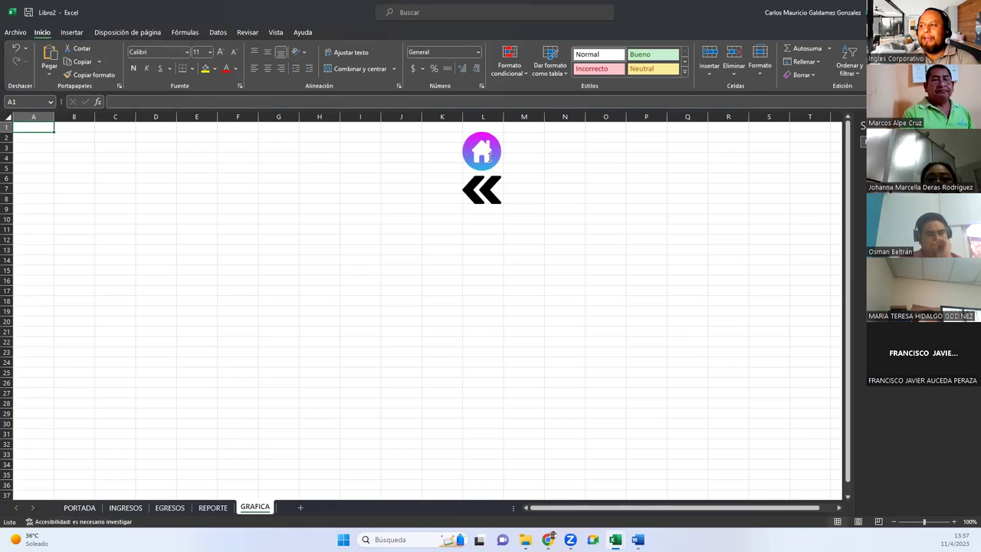
{"action": "left_click", "coordinate": [490, 158]}
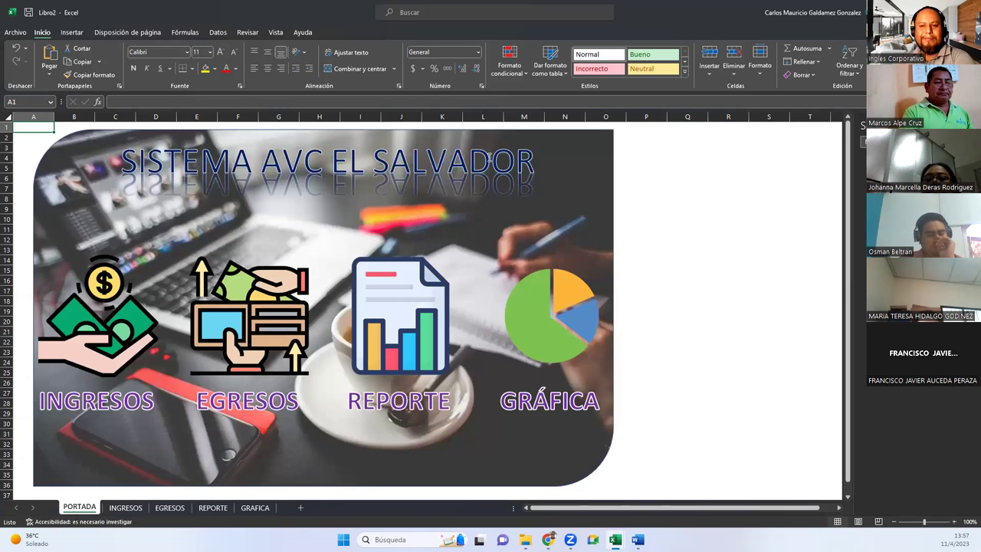
{"action": "left_click", "coordinate": [650, 241]}
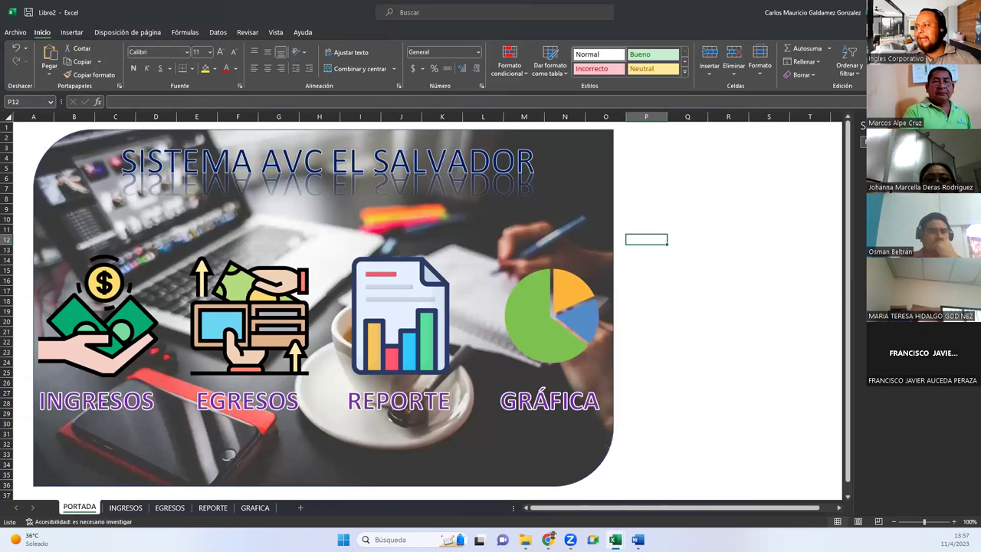
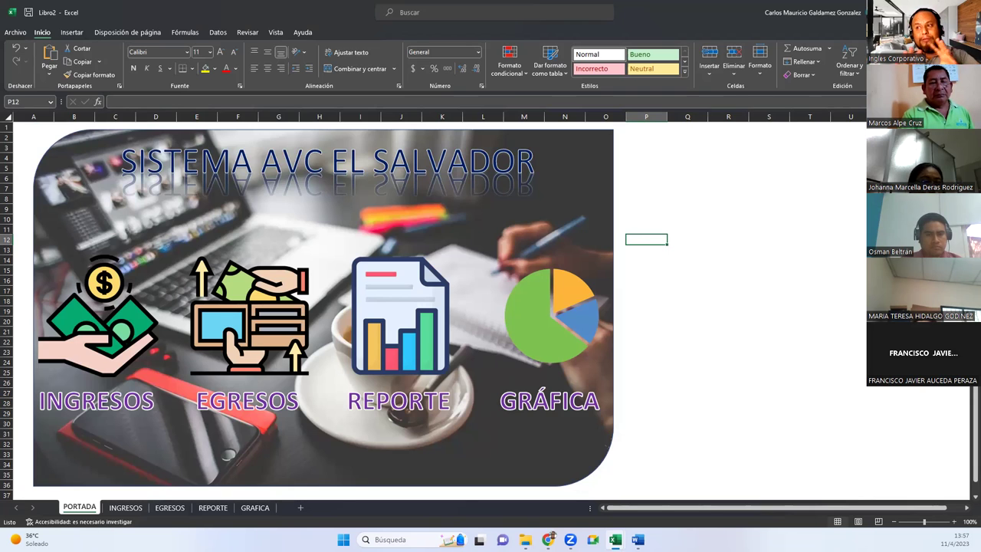
Step: Check the PORTADA cover picture, title and INGRESOS sheet, then bring up Flaticon's arrow icon results
{"action": "left_click", "coordinate": [571, 196]}
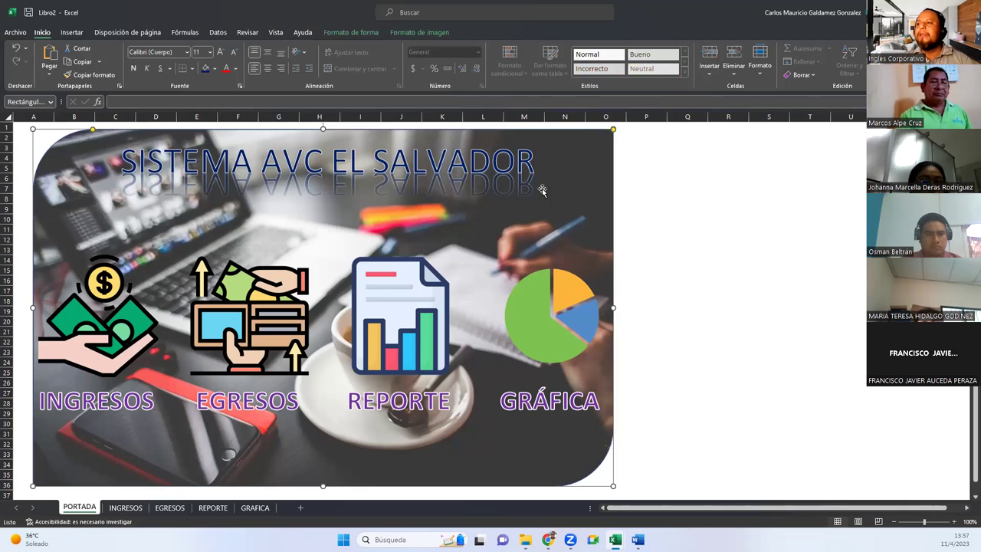
{"action": "left_click", "coordinate": [453, 161]}
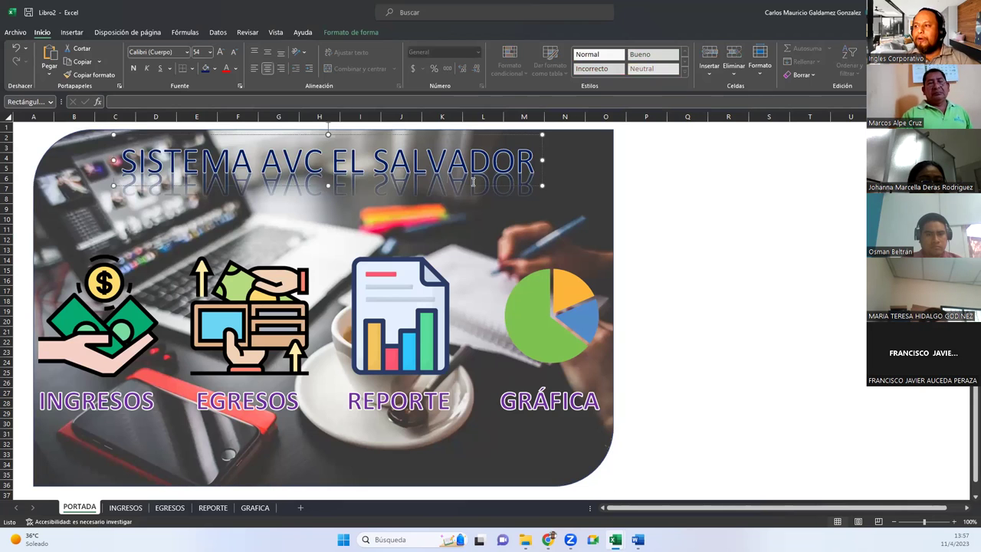
{"action": "left_click", "coordinate": [114, 334]}
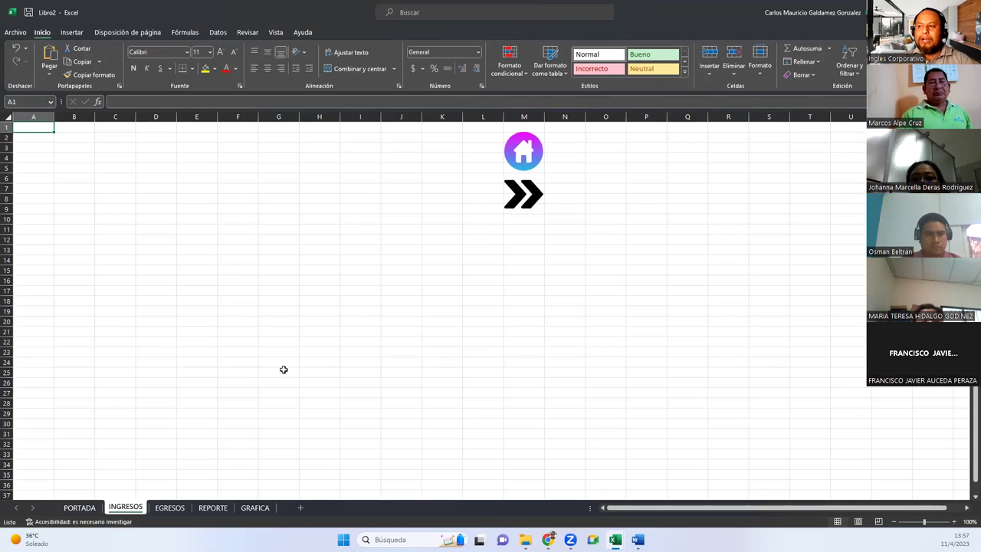
{"action": "left_click", "coordinate": [82, 508]}
{"action": "mouse_move", "coordinate": [548, 539]}
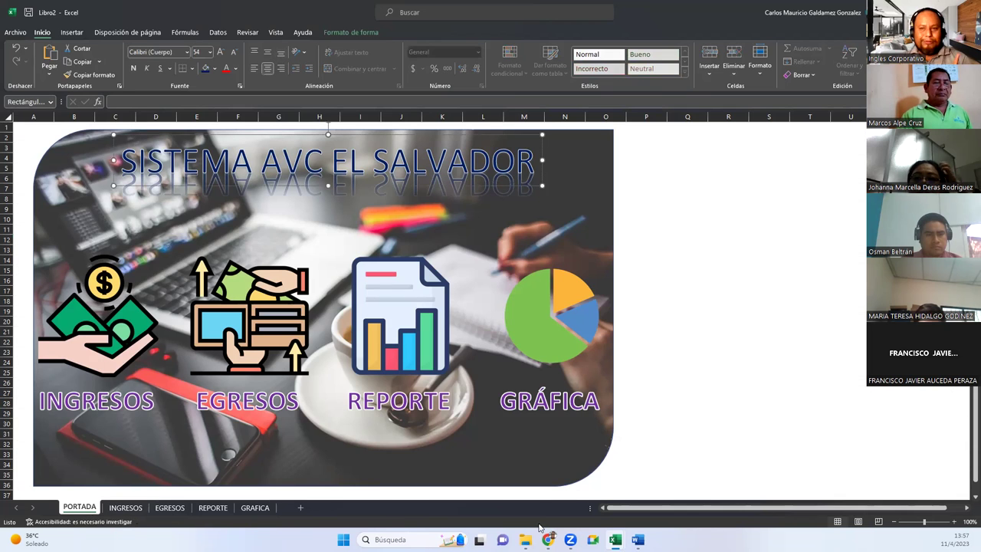
{"action": "left_click", "coordinate": [547, 479]}
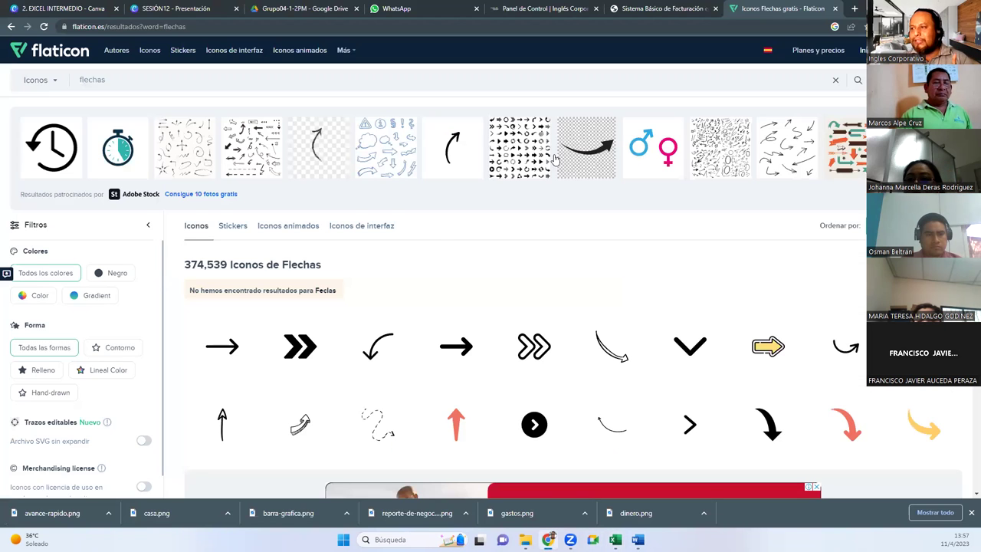
Step: Search Flaticon for LOGIN icons in the Iconos de interfaz category
{"action": "left_click", "coordinate": [57, 59]}
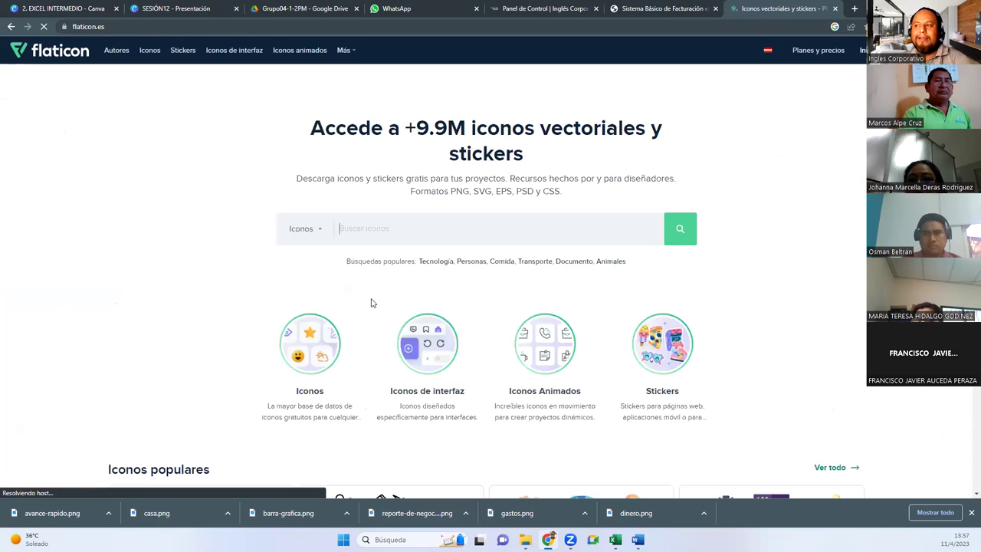
{"action": "left_click", "coordinate": [322, 237]}
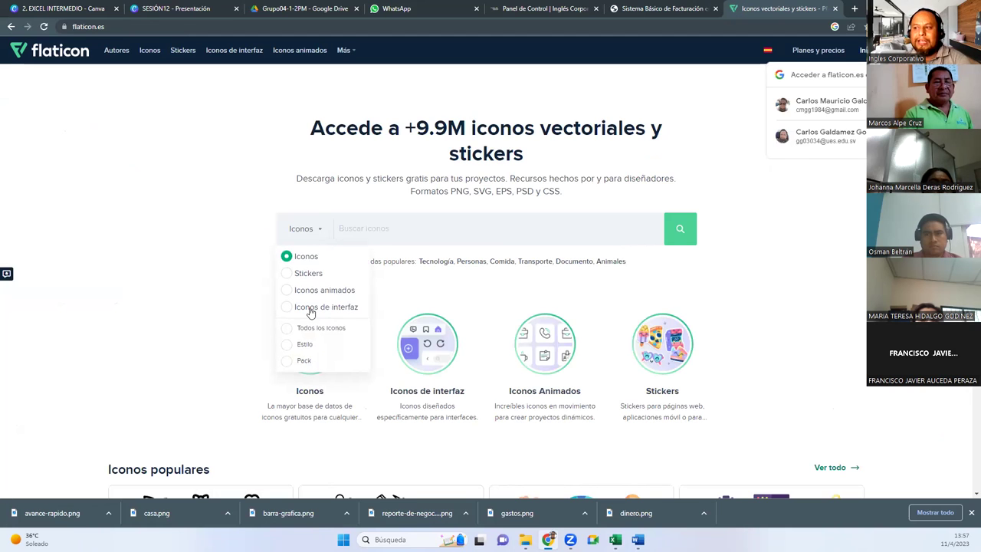
{"action": "left_click", "coordinate": [310, 309]}
{"action": "left_click", "coordinate": [556, 237]}
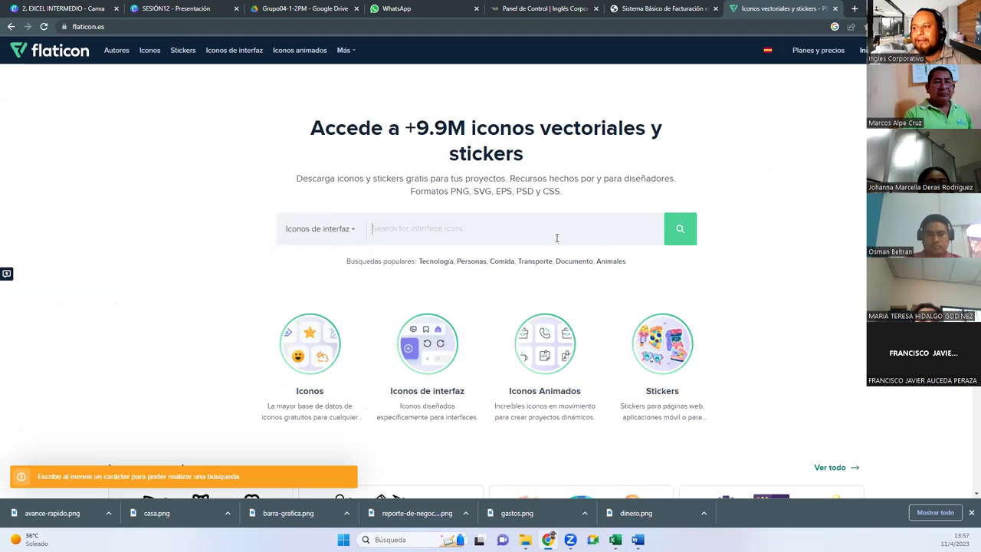
{"action": "type", "text": "LOGIN"}
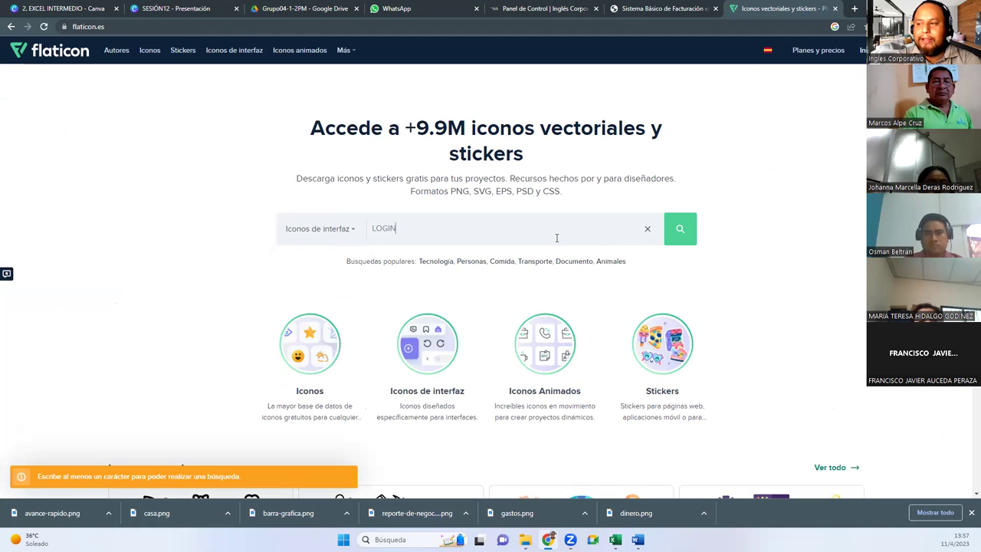
{"action": "key", "text": "Return"}
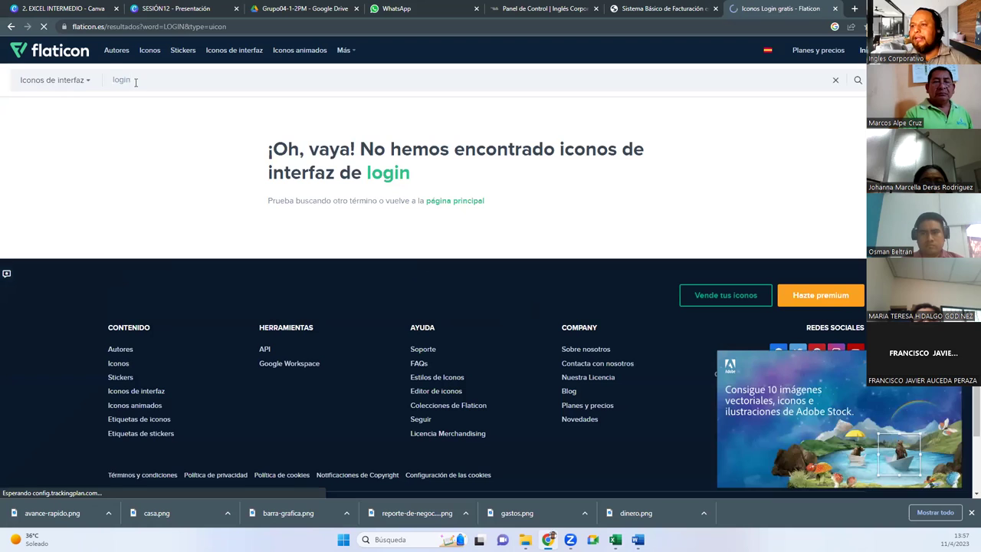
Step: Clear the search and look for SESION under the Stickers category
{"action": "double_click", "coordinate": [123, 80]}
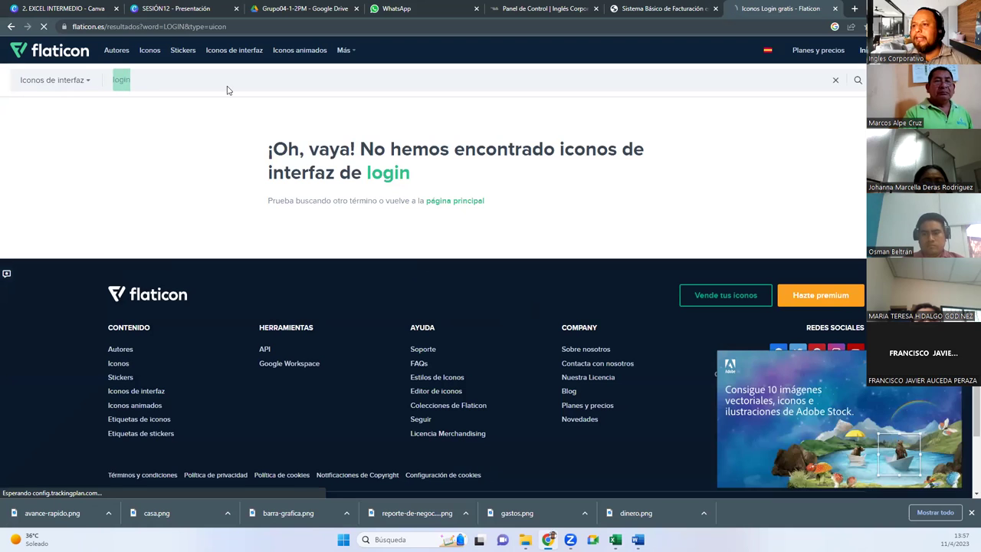
{"action": "left_click", "coordinate": [834, 86]}
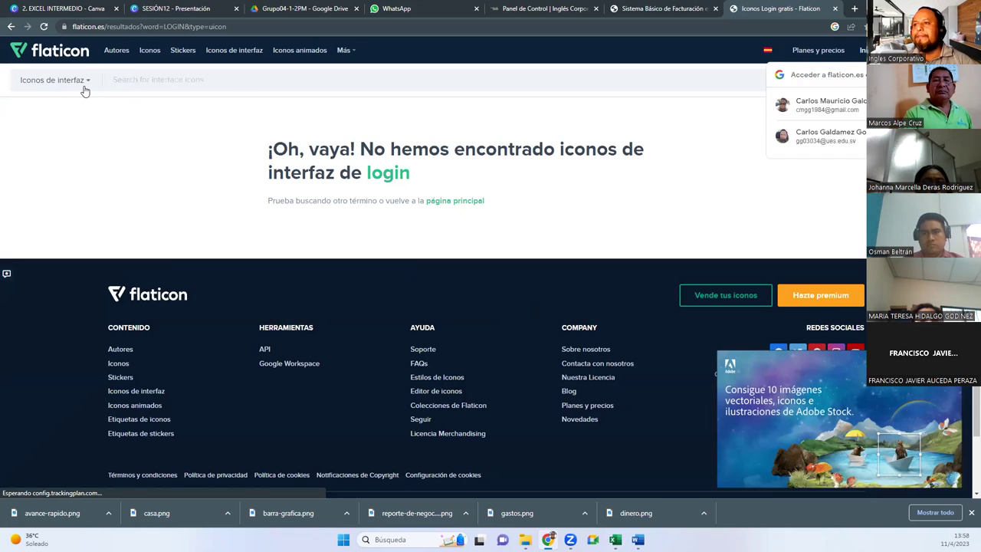
{"action": "left_click", "coordinate": [82, 86]}
{"action": "left_click", "coordinate": [38, 81]}
{"action": "left_click", "coordinate": [34, 103]}
{"action": "left_click", "coordinate": [114, 82]}
{"action": "left_click", "coordinate": [38, 81]}
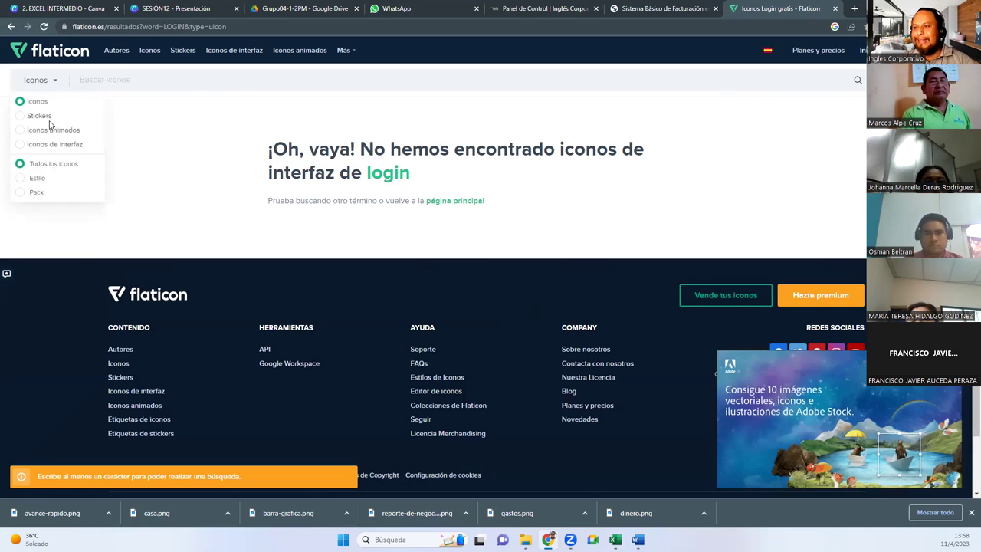
{"action": "left_click", "coordinate": [39, 116]}
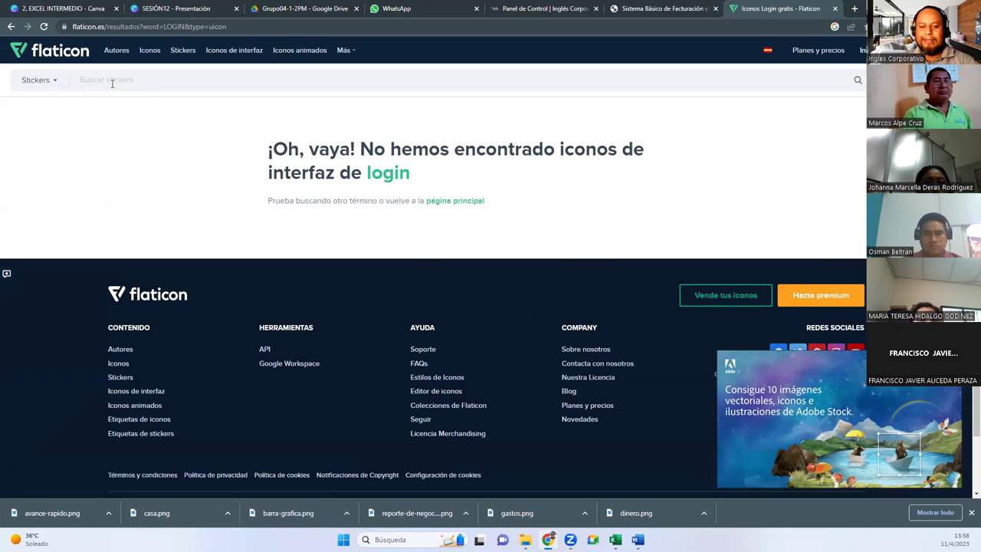
{"action": "type", "text": "SN"}
{"action": "key", "text": "Return"}
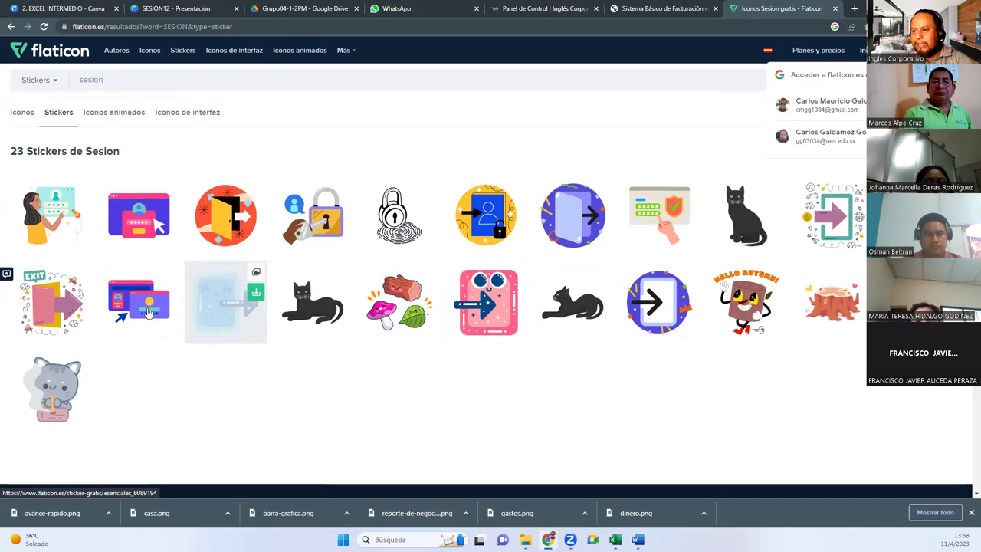
Step: Browse the animated and interface icon results for Sesion, then return to Excel
{"action": "left_click", "coordinate": [98, 115]}
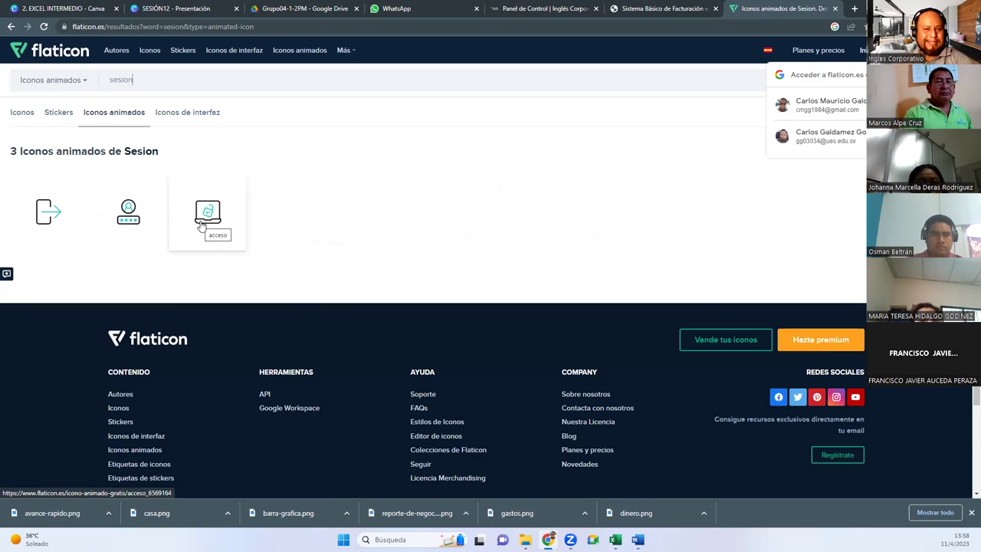
{"action": "left_click", "coordinate": [189, 113]}
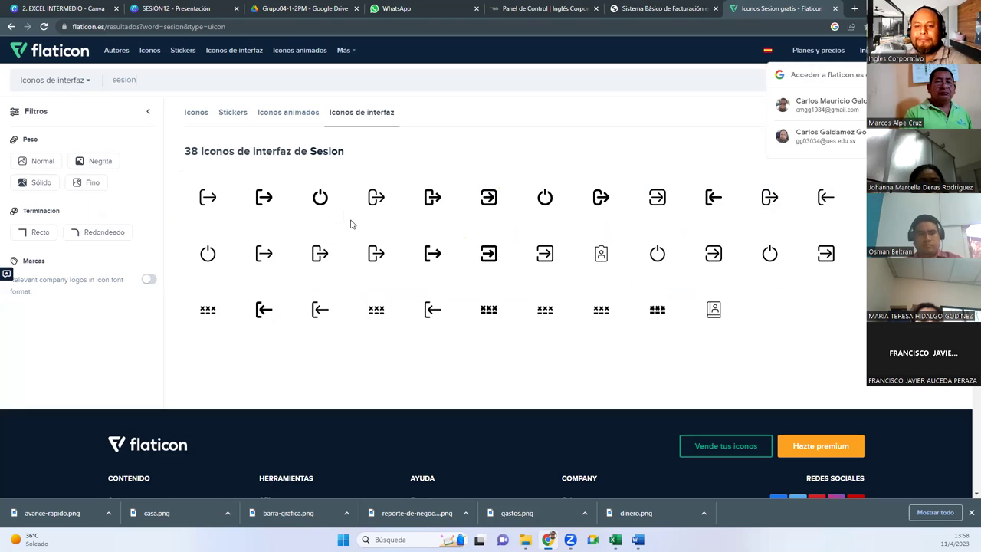
{"action": "left_click", "coordinate": [46, 50]}
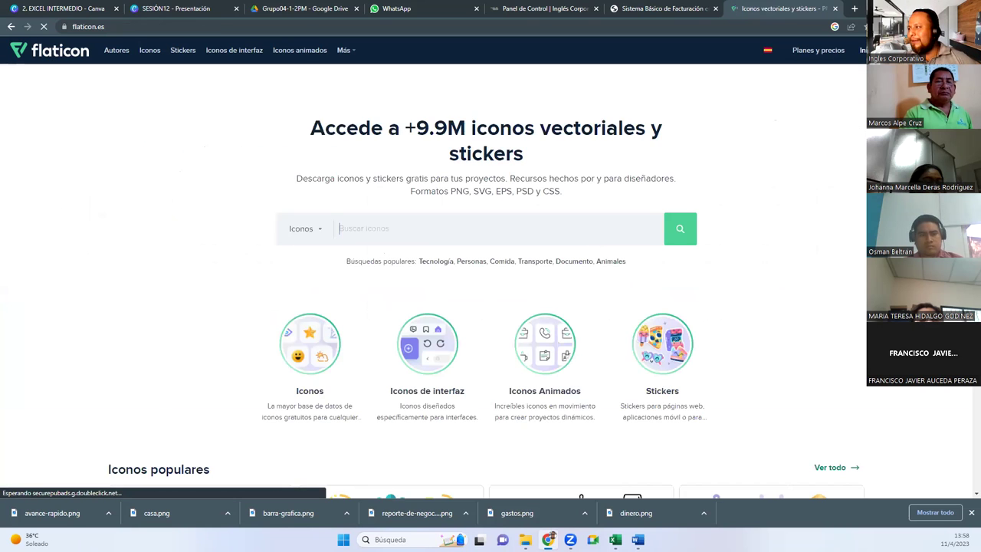
{"action": "mouse_move", "coordinate": [614, 539]}
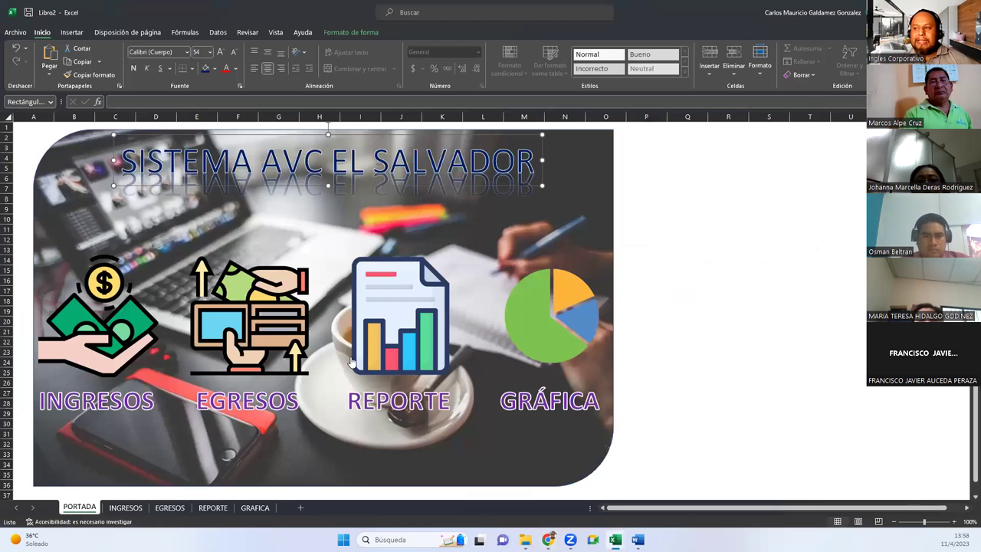
{"action": "left_click", "coordinate": [699, 493]}
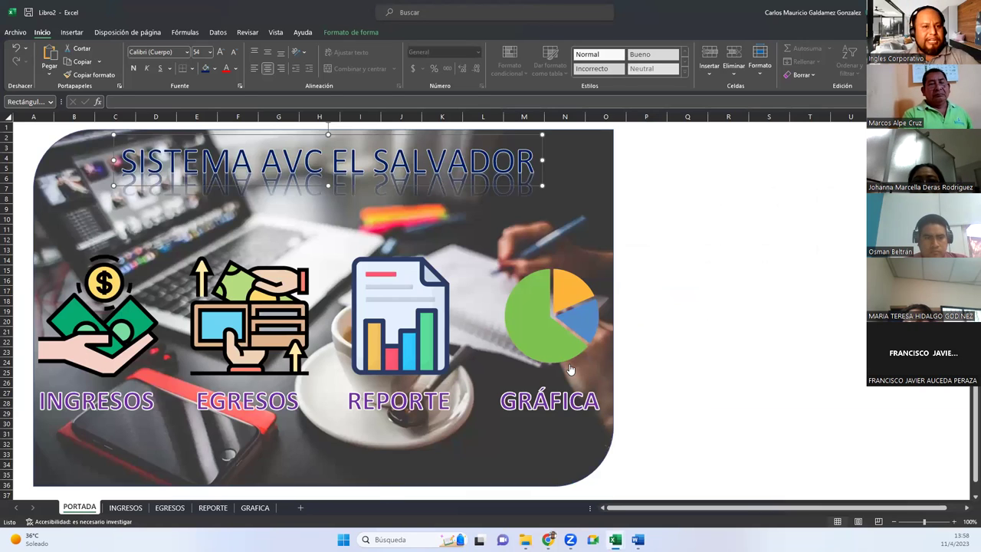
Step: Hide the INGRESOS, EGRESOS and REPORTE sheets with Ocultar, then attempt GRAFICA too
{"action": "left_click", "coordinate": [707, 317]}
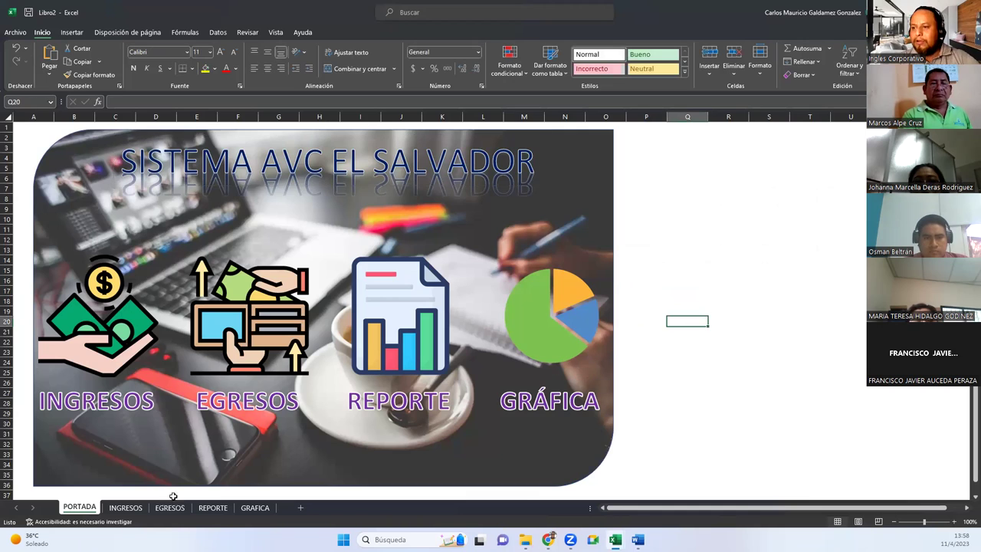
{"action": "right_click", "coordinate": [117, 508]}
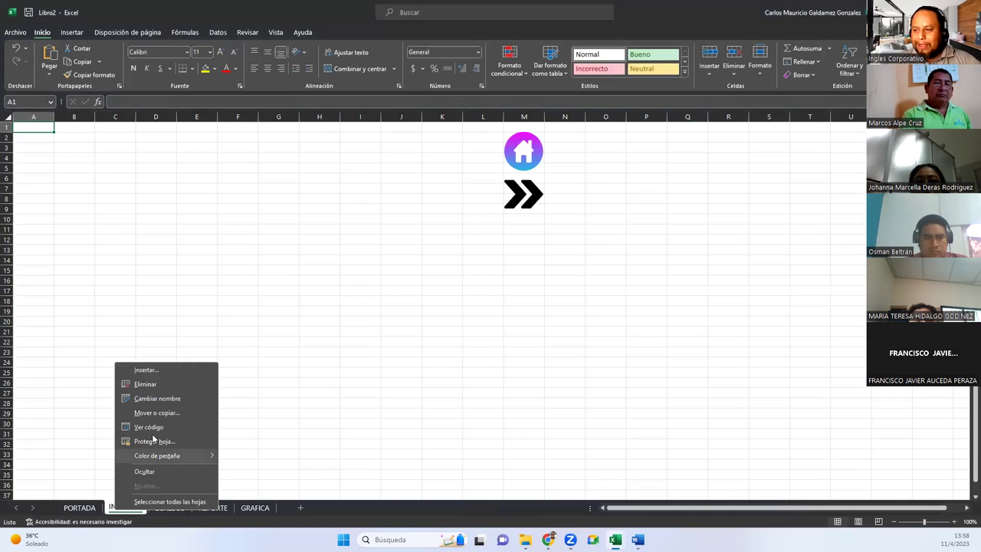
{"action": "left_click", "coordinate": [143, 470]}
{"action": "right_click", "coordinate": [125, 508]}
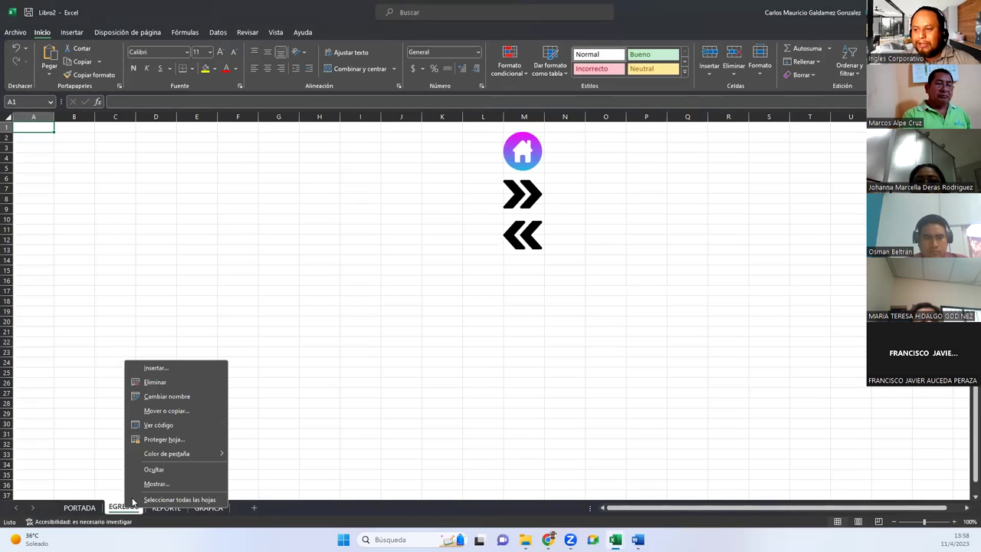
{"action": "left_click", "coordinate": [143, 470]}
{"action": "right_click", "coordinate": [124, 508]}
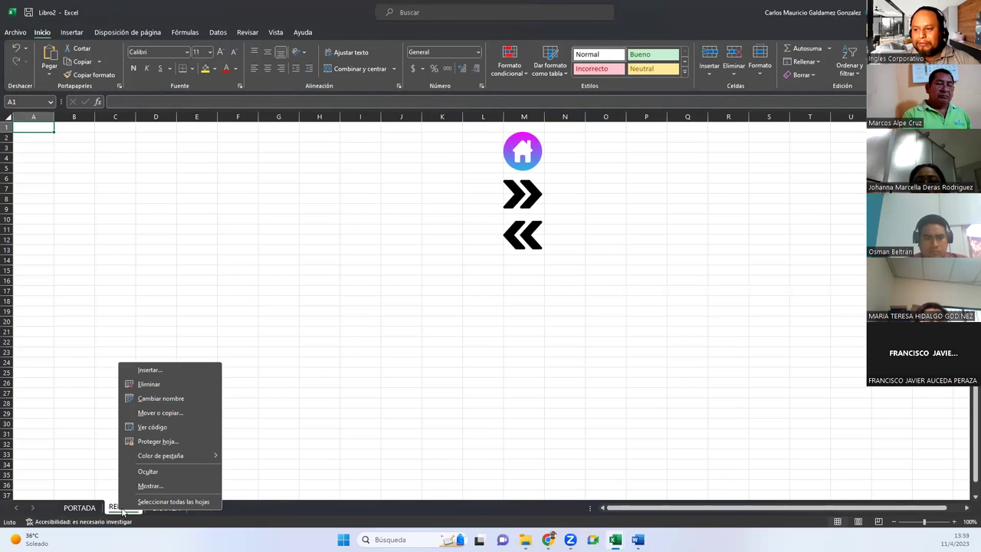
{"action": "left_click", "coordinate": [145, 471]}
{"action": "right_click", "coordinate": [123, 507]}
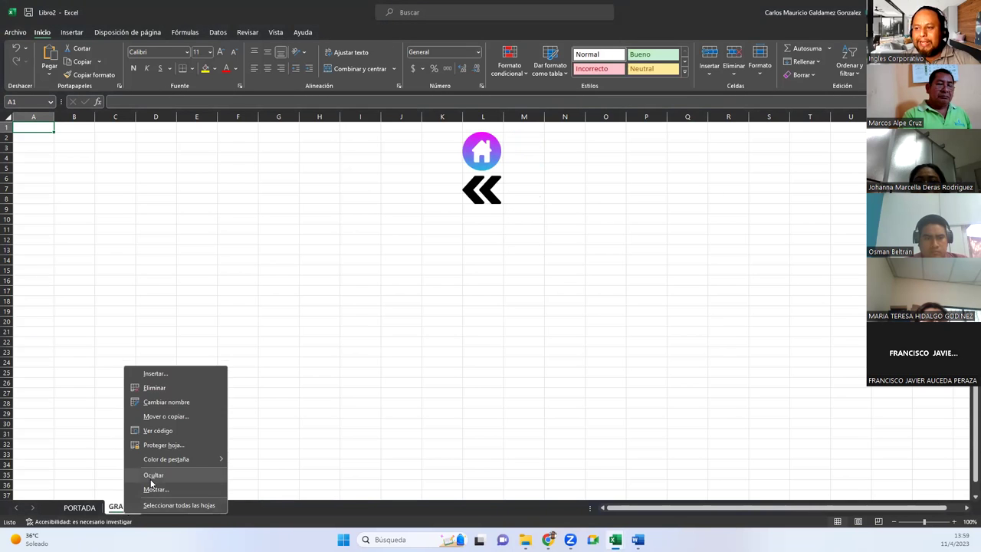
{"action": "left_click", "coordinate": [411, 265]}
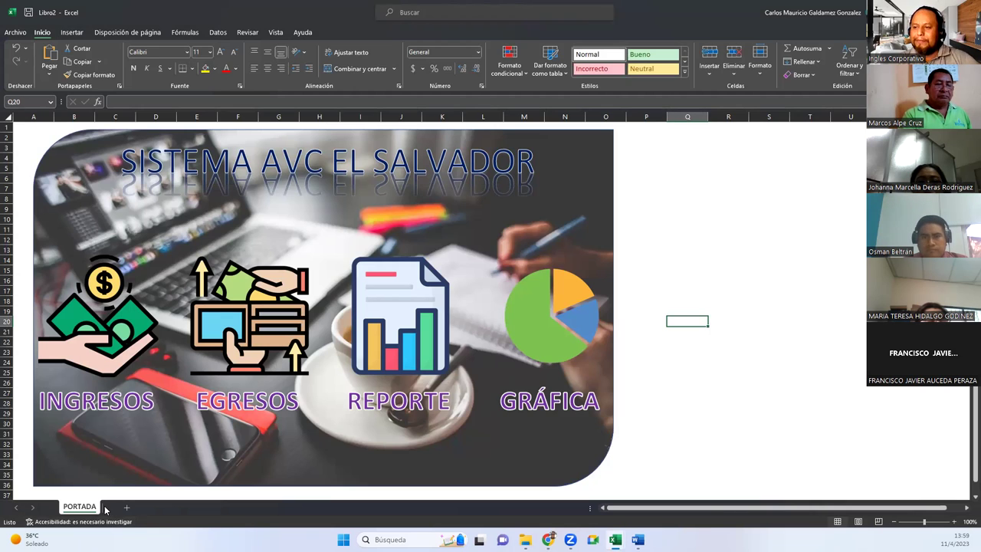
Step: Unhide all four hidden sheets at once from the PORTADA tab's Mostrar list
{"action": "right_click", "coordinate": [76, 512]}
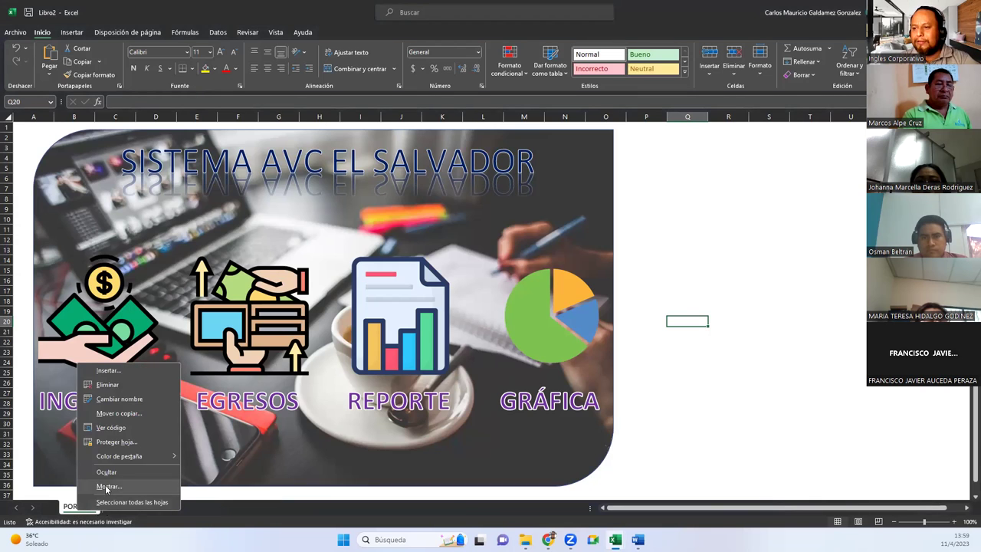
{"action": "left_click", "coordinate": [92, 495]}
{"action": "left_click", "coordinate": [42, 470], "text": "shift"}
{"action": "left_click", "coordinate": [120, 512]}
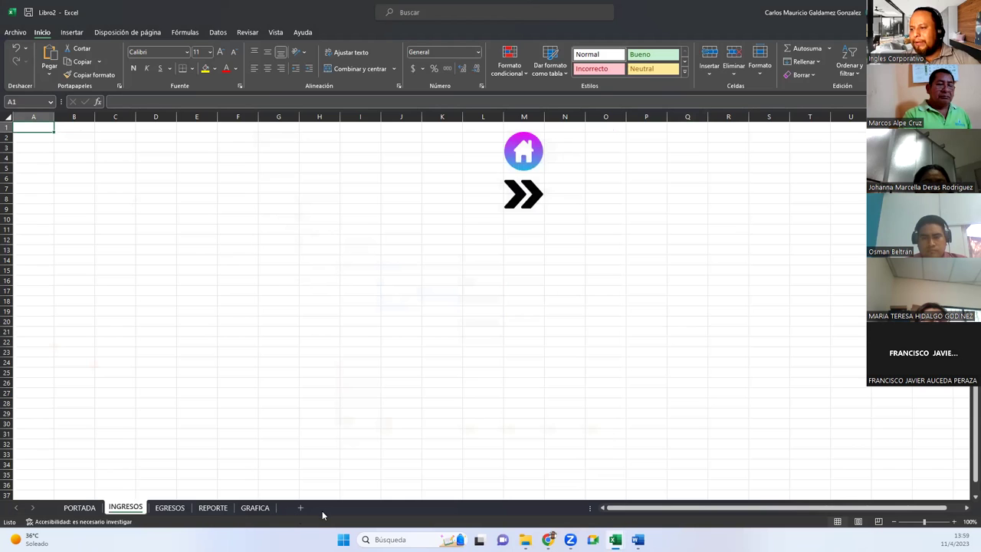
Step: Check PORTADA, INGRESOS, EGRESOS, REPORTE and GRAFICA one by one, ending on PORTADA
{"action": "left_click", "coordinate": [79, 507]}
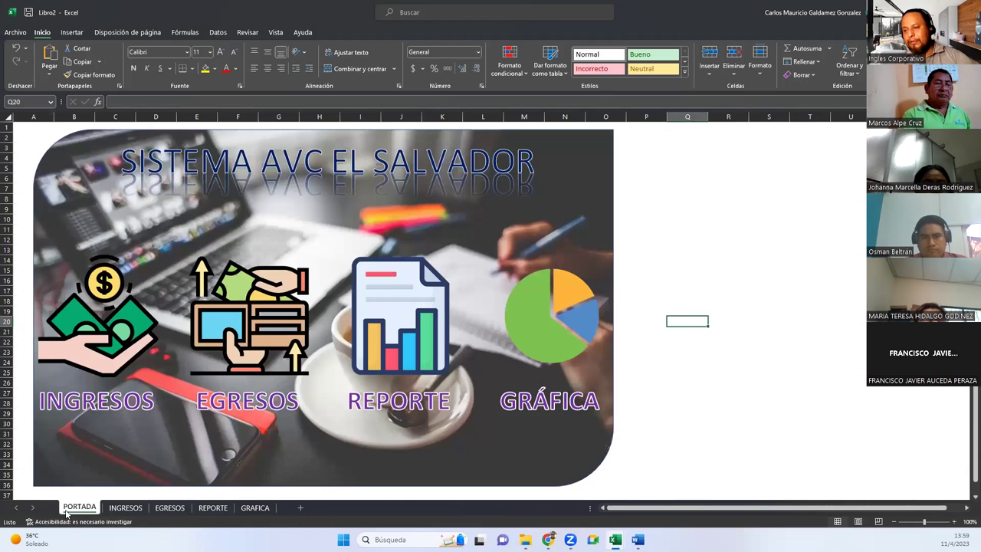
{"action": "left_click", "coordinate": [125, 507]}
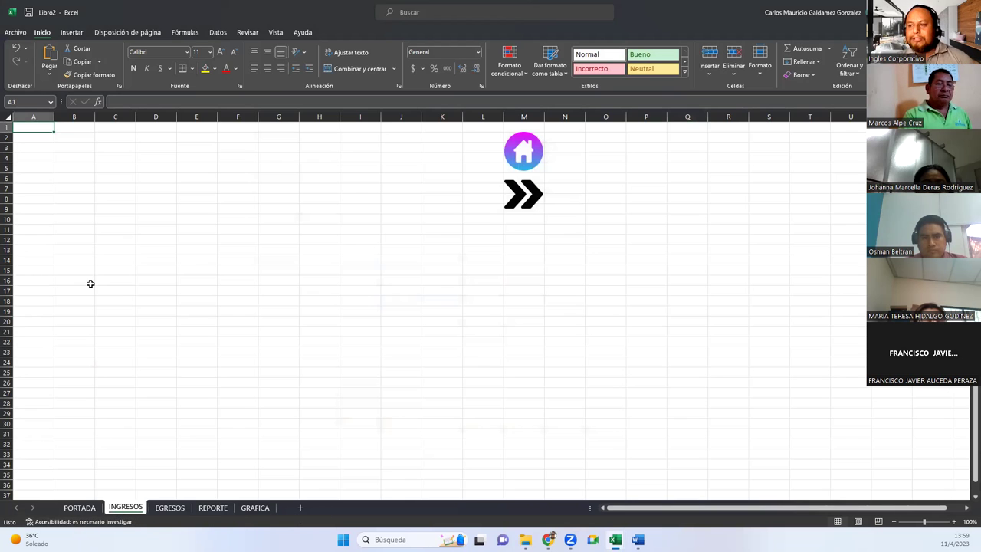
{"action": "left_click", "coordinate": [96, 167]}
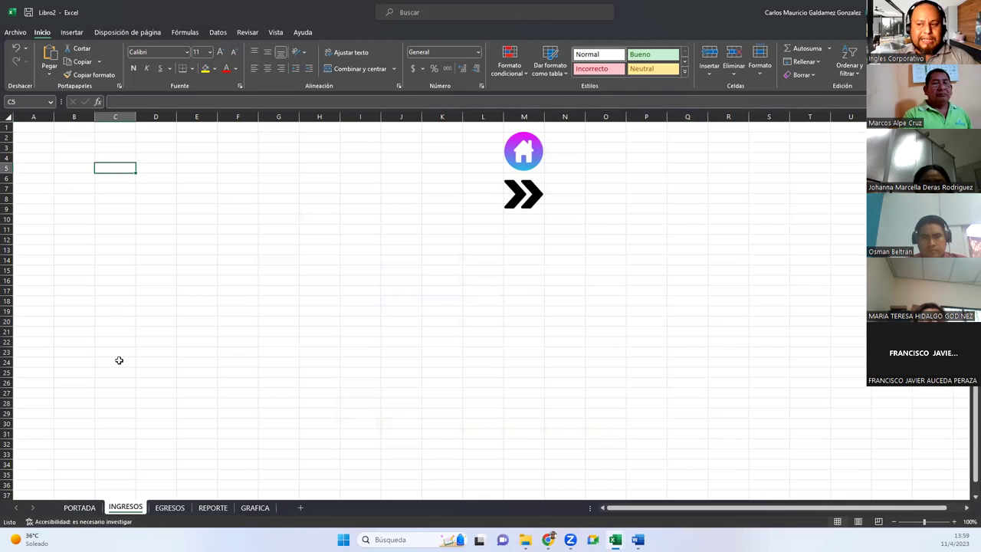
{"action": "left_click", "coordinate": [167, 509]}
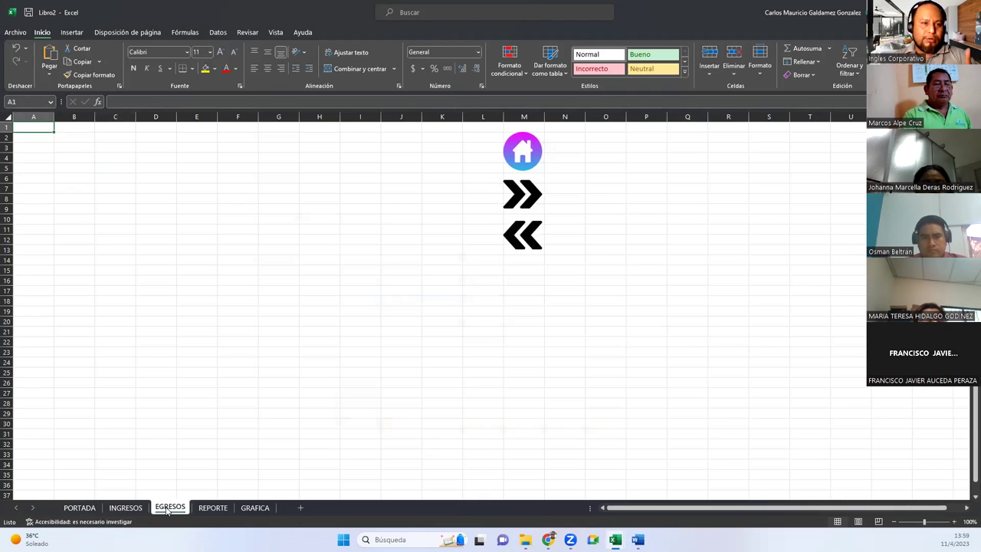
{"action": "left_click", "coordinate": [215, 509]}
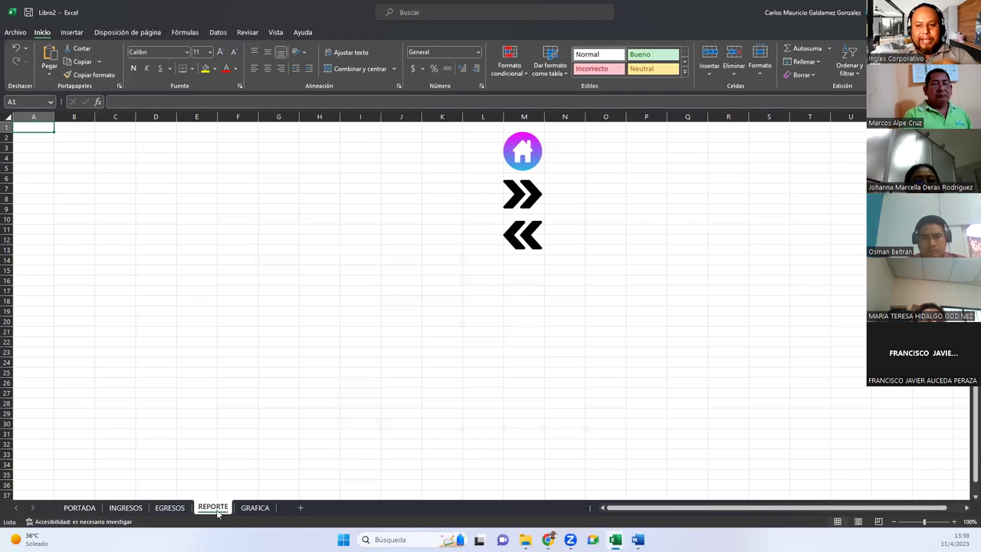
{"action": "left_click", "coordinate": [253, 508]}
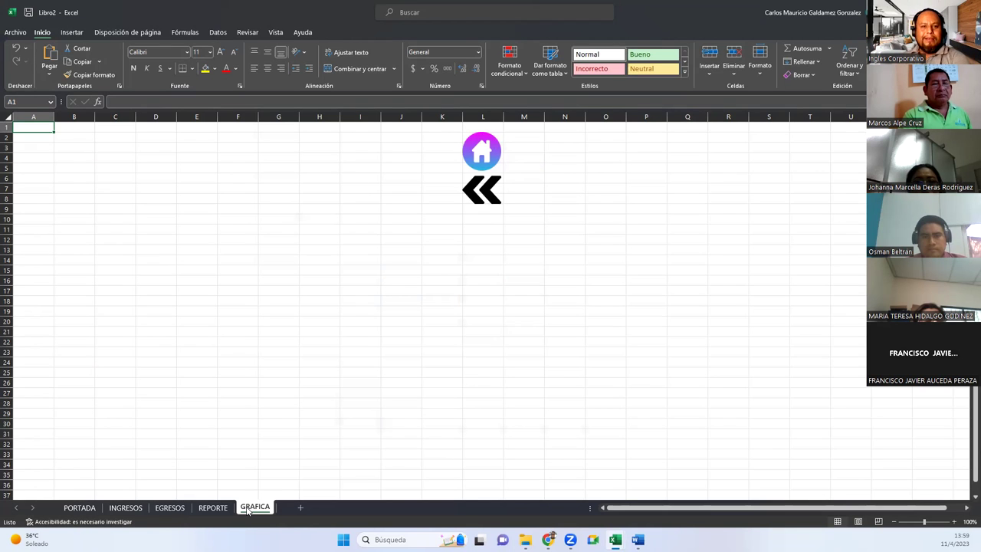
{"action": "left_click", "coordinate": [131, 509]}
{"action": "left_click", "coordinate": [170, 508]}
{"action": "left_click", "coordinate": [212, 508]}
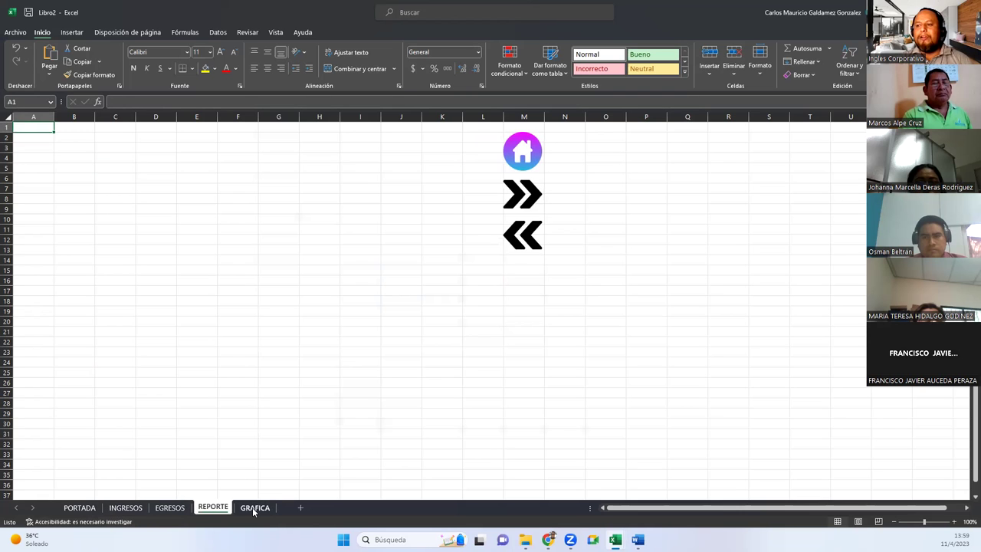
{"action": "left_click", "coordinate": [254, 508]}
{"action": "left_click", "coordinate": [80, 508]}
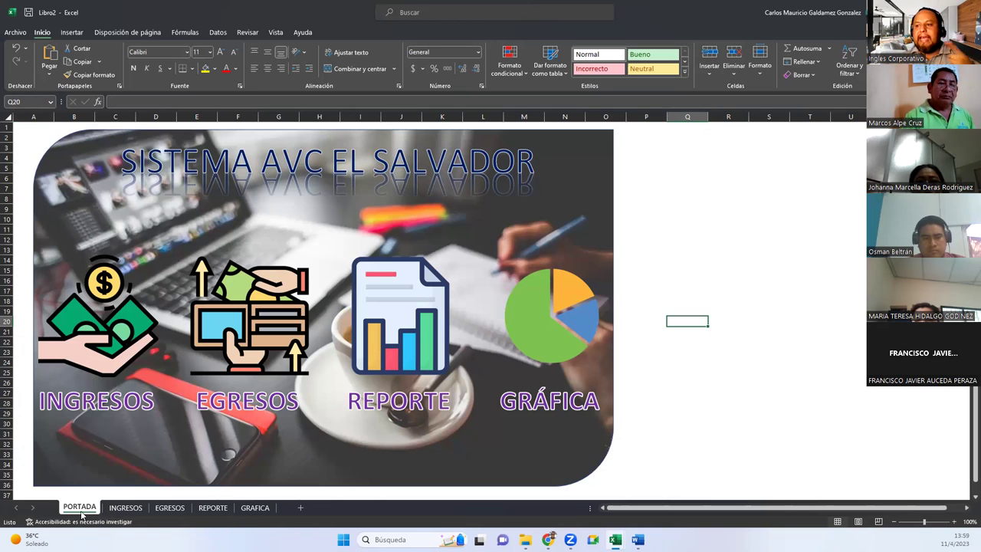
{"action": "key", "text": "super"}
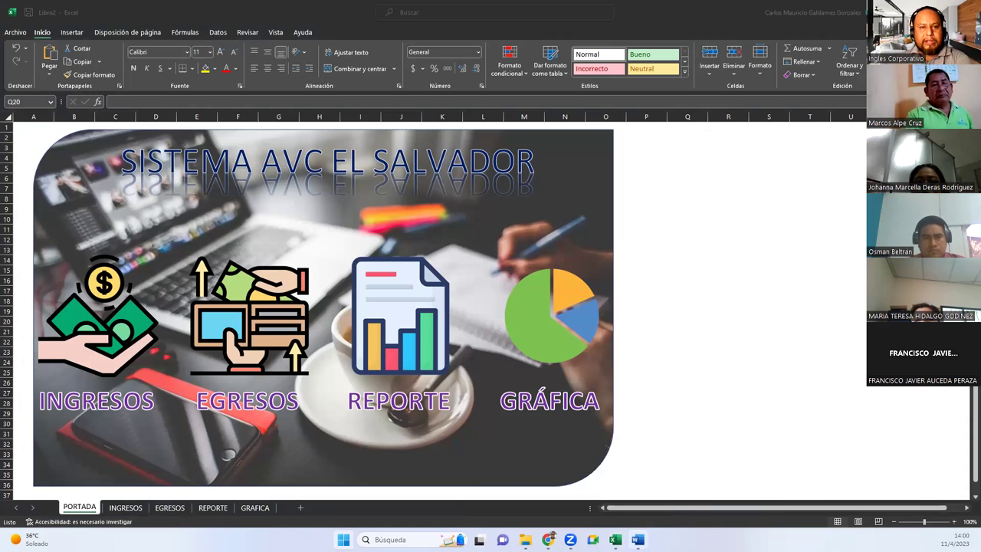
Step: Close the Ejercicio 12 workbook with Ctrl+W and answer its save prompt
{"action": "mouse_move", "coordinate": [614, 539]}
{"action": "left_click", "coordinate": [504, 488]}
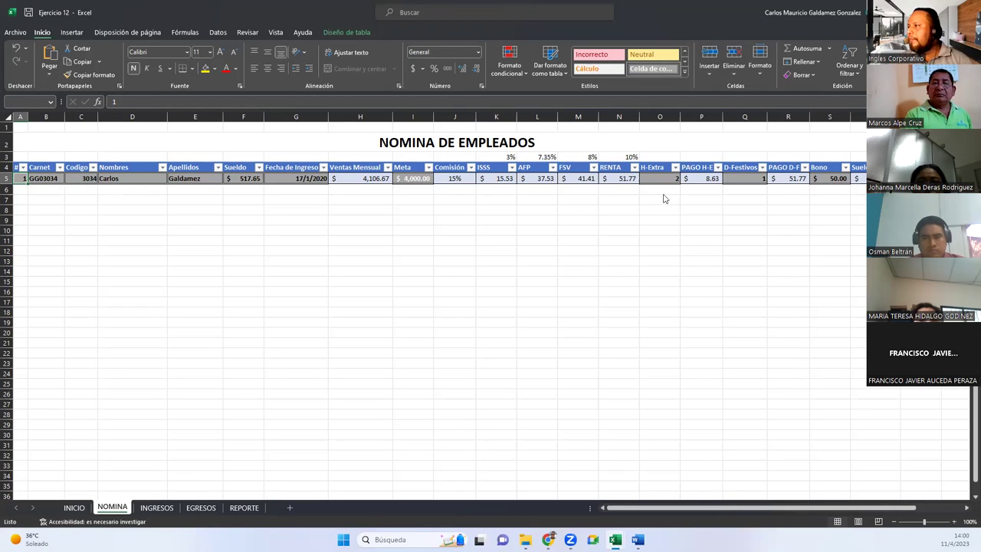
{"action": "key", "text": "ctrl+w"}
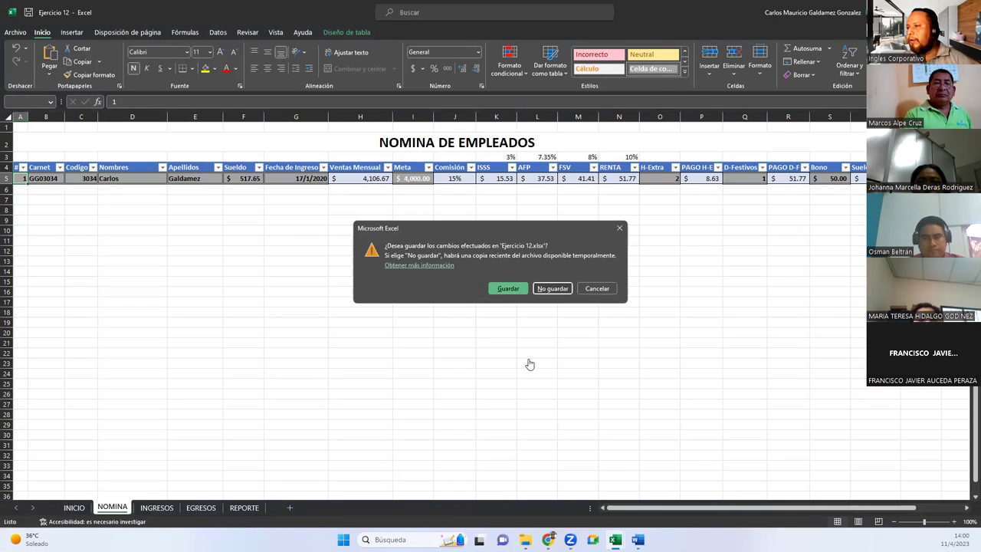
{"action": "key", "text": "n"}
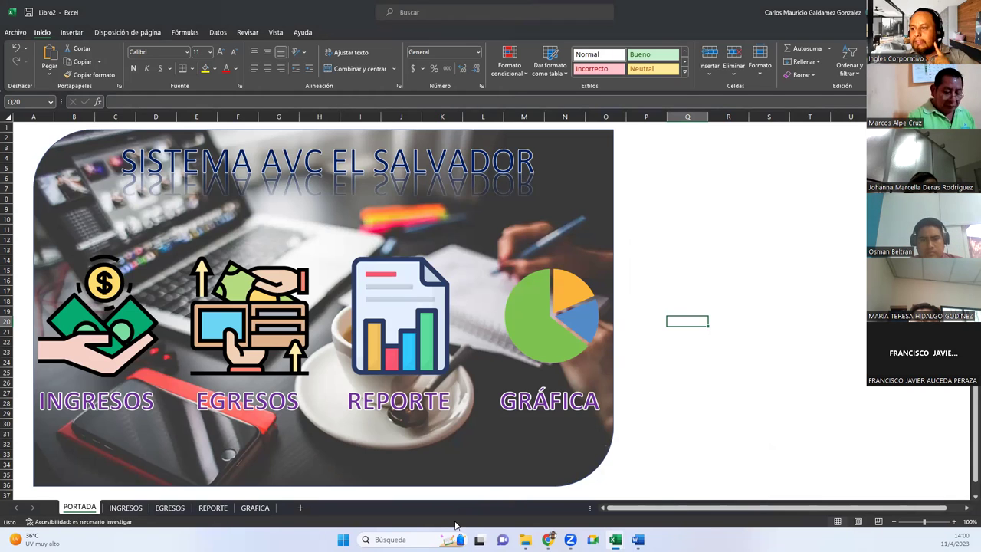
Step: Create a new blank workbook and rename Hoja1 to Ejercicio11
{"action": "left_click", "coordinate": [16, 32]}
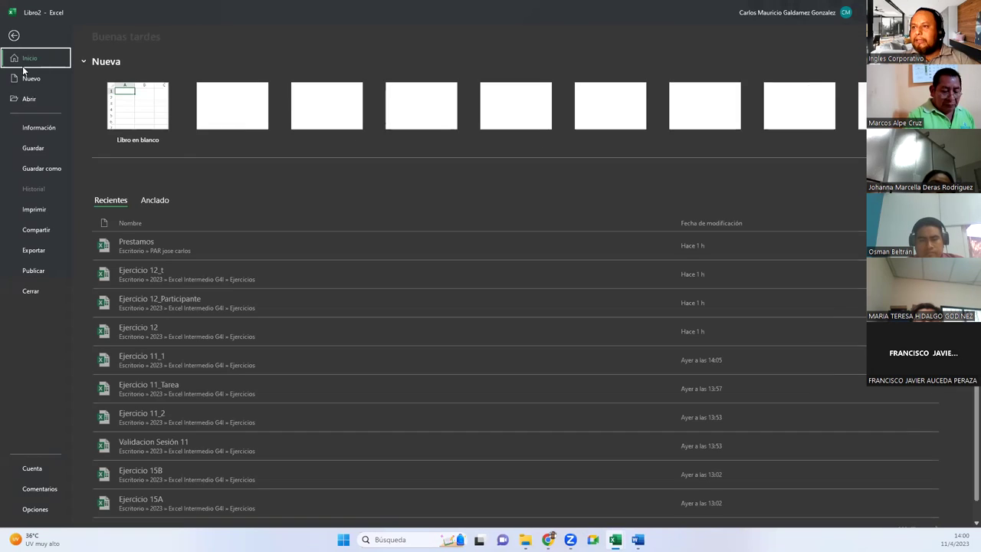
{"action": "left_click", "coordinate": [126, 107]}
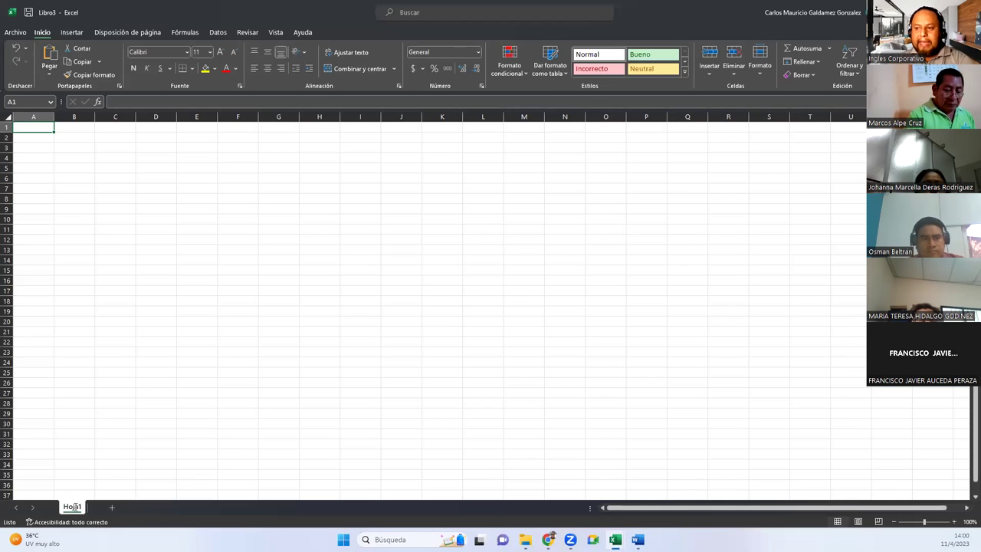
{"action": "double_click", "coordinate": [72, 506]}
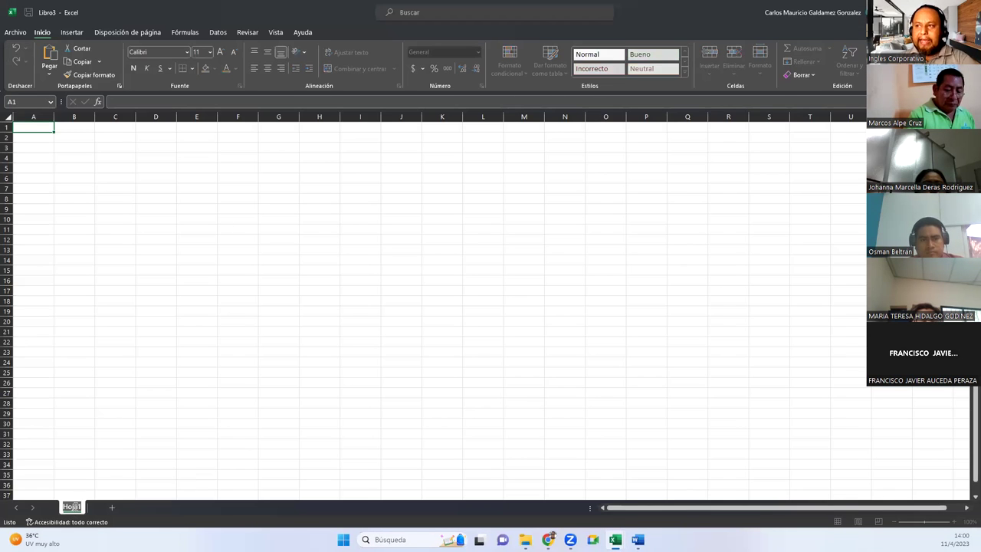
{"action": "type", "text": "eJERCICIO"}
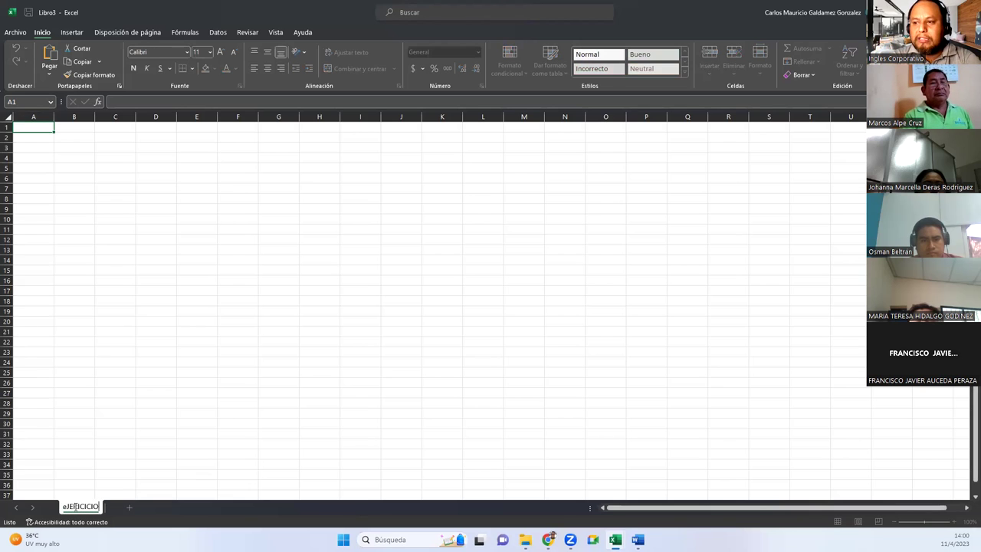
{"action": "key", "text": "BackSpace"}
{"action": "key", "text": "BackSpace"}
{"action": "key", "text": "BackSpace"}
{"action": "key", "text": "BackSpace"}
{"action": "key", "text": "BackSpace"}
{"action": "key", "text": "BackSpace"}
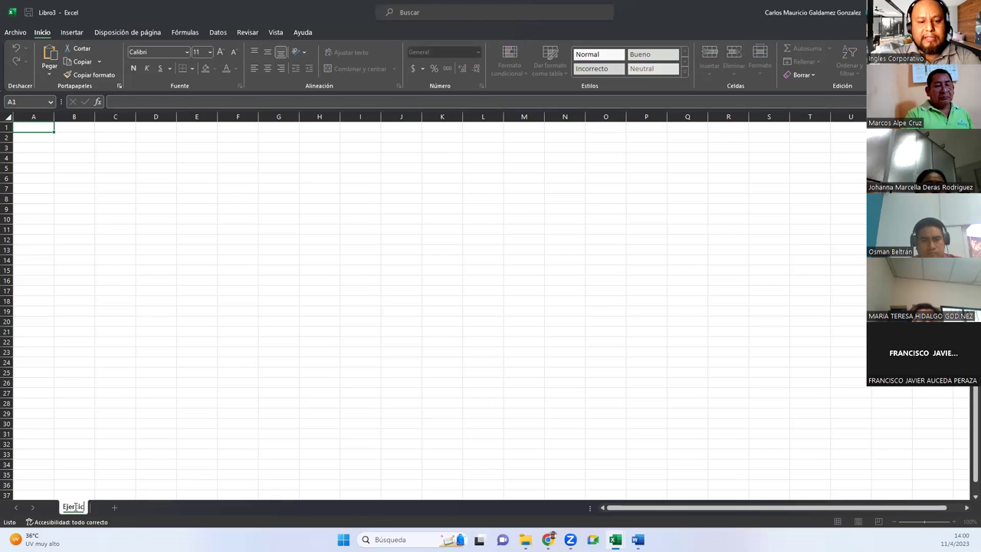
{"action": "key", "text": "Return"}
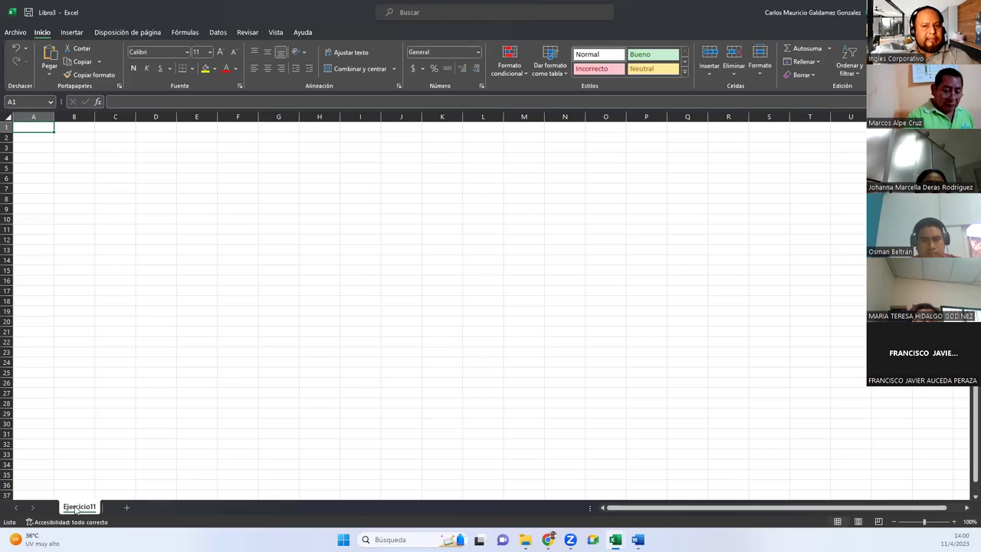
Step: Add a second sheet and name it Ejercicio12
{"action": "left_click", "coordinate": [127, 507]}
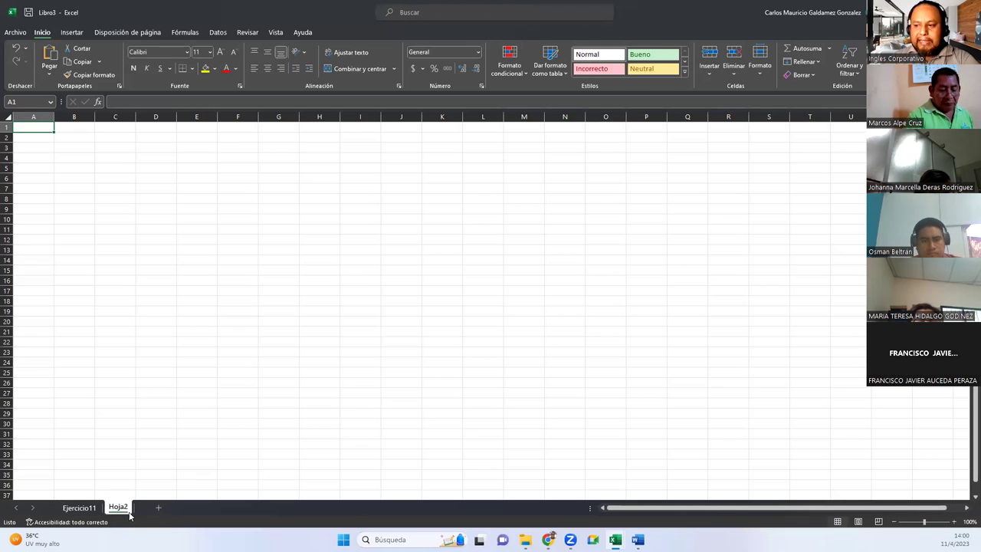
{"action": "double_click", "coordinate": [118, 507]}
{"action": "type", "text": "Ejercicio"}
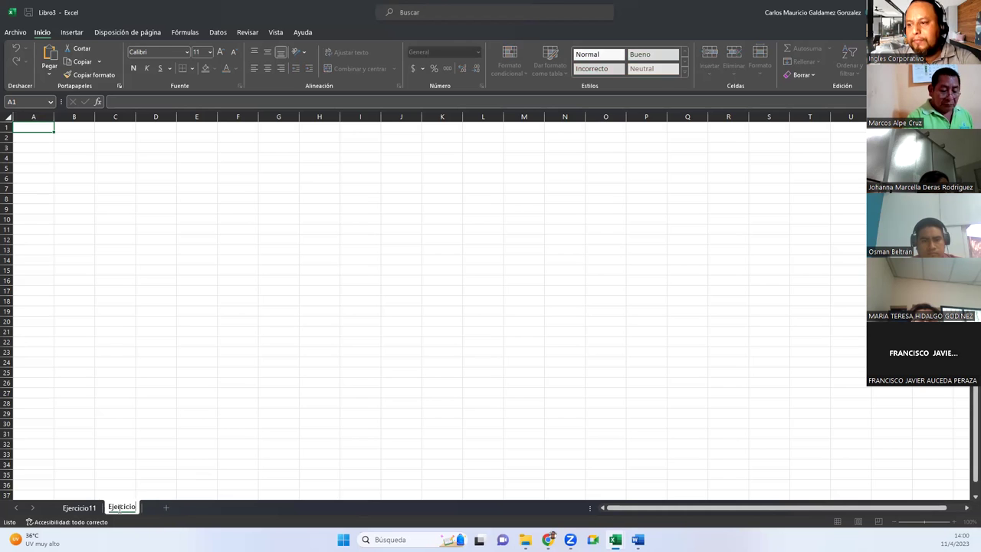
{"action": "type", "text": " 12"}
{"action": "key", "text": "Return"}
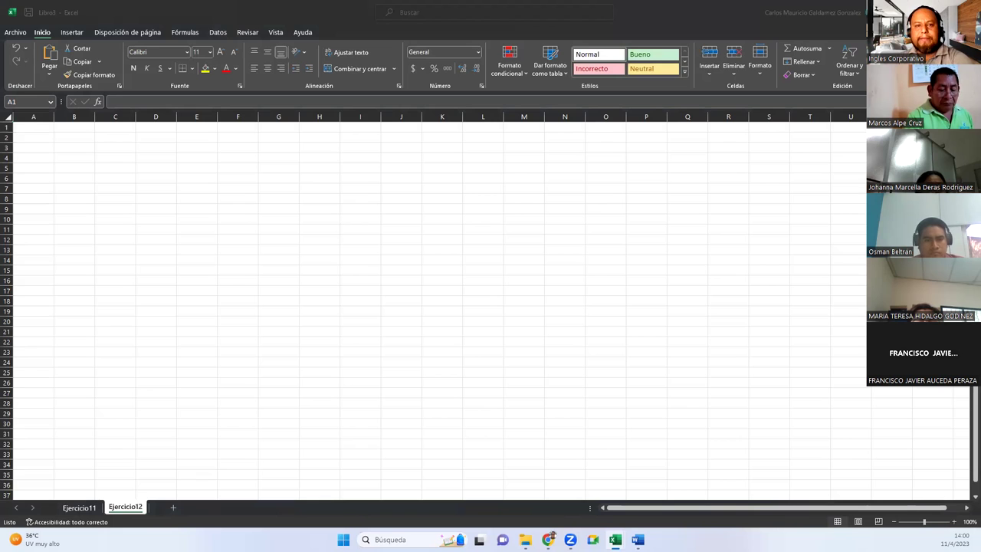
{"action": "key", "text": "alt+Tab"}
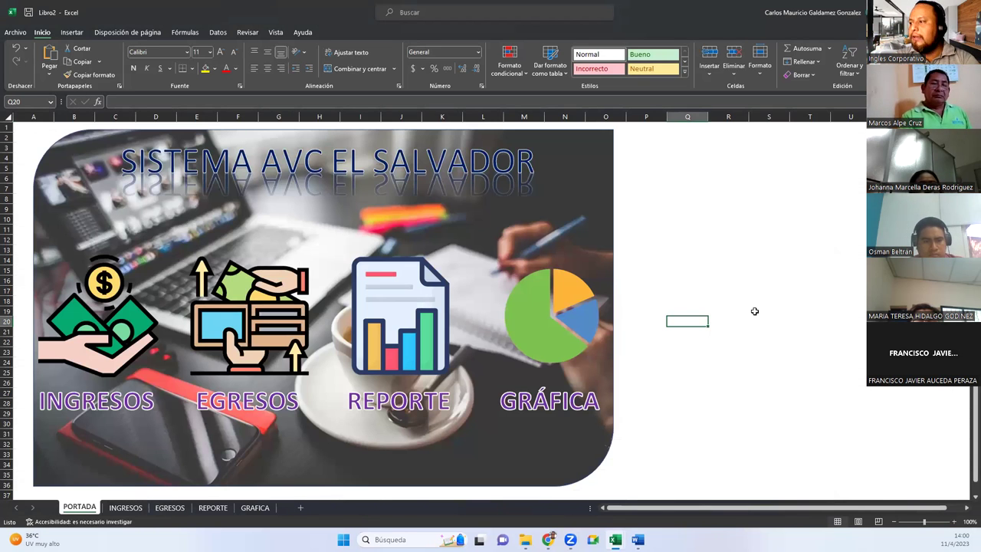
Step: Paste the cover screenshot into Libro3, nudge it down-right and shrink it to about two-thirds
{"action": "key", "text": "alt+Tab"}
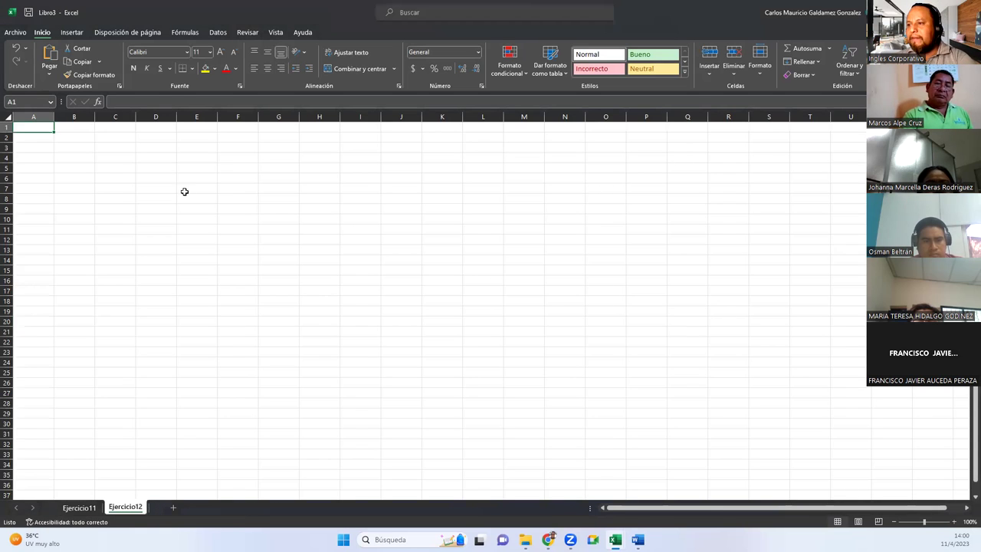
{"action": "key", "text": "ctrl+v"}
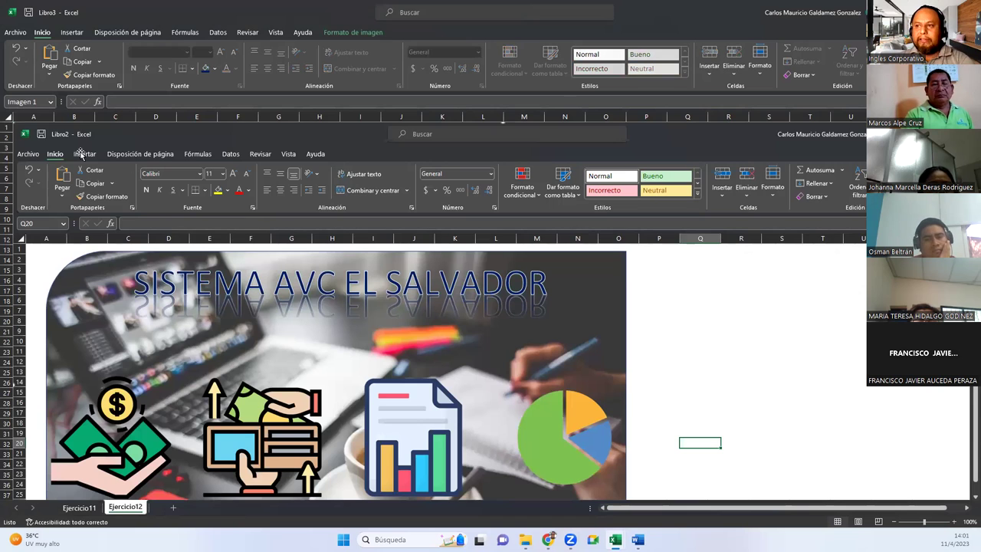
{"action": "left_click_drag", "start_coordinate": [23, 132], "coordinate": [197, 225]}
{"action": "mouse_move", "coordinate": [276, 271]}
{"action": "left_mouse_down"}
{"action": "mouse_move", "coordinate": [152, 189]}
{"action": "mouse_move", "coordinate": [93, 171]}
{"action": "left_mouse_up"}
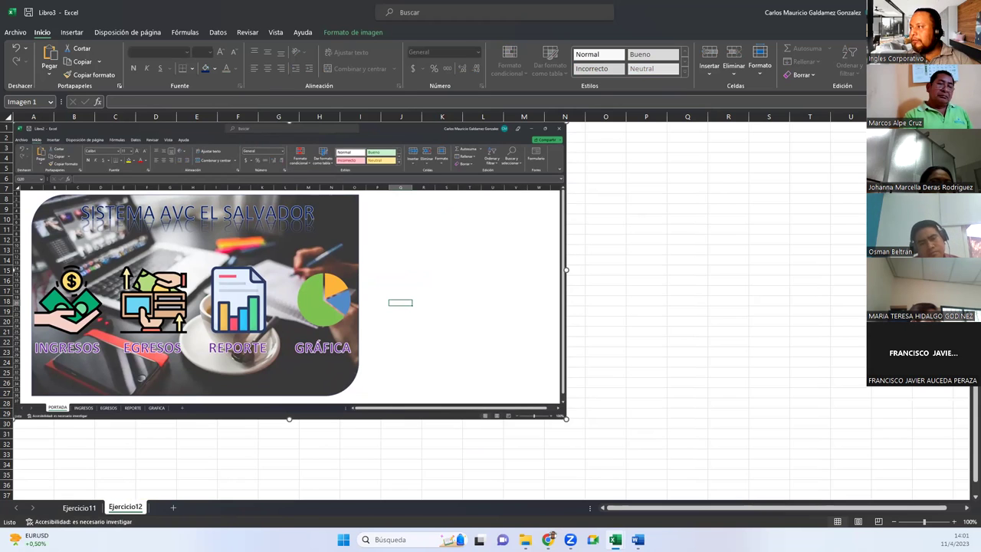
Step: Capture Libro2's INGRESOS sheet and paste it to the right of the cover screenshot
{"action": "key", "text": "alt+Tab"}
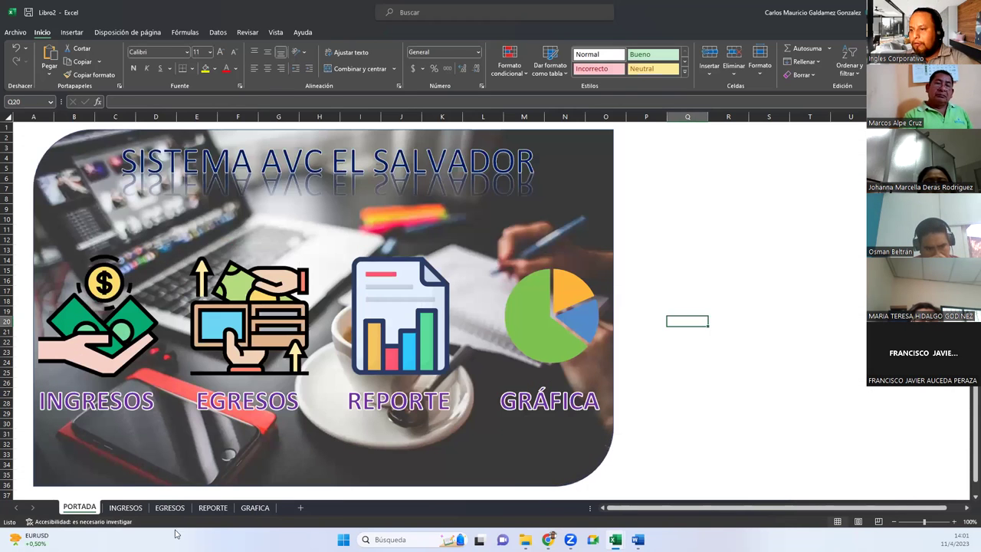
{"action": "left_click", "coordinate": [124, 509]}
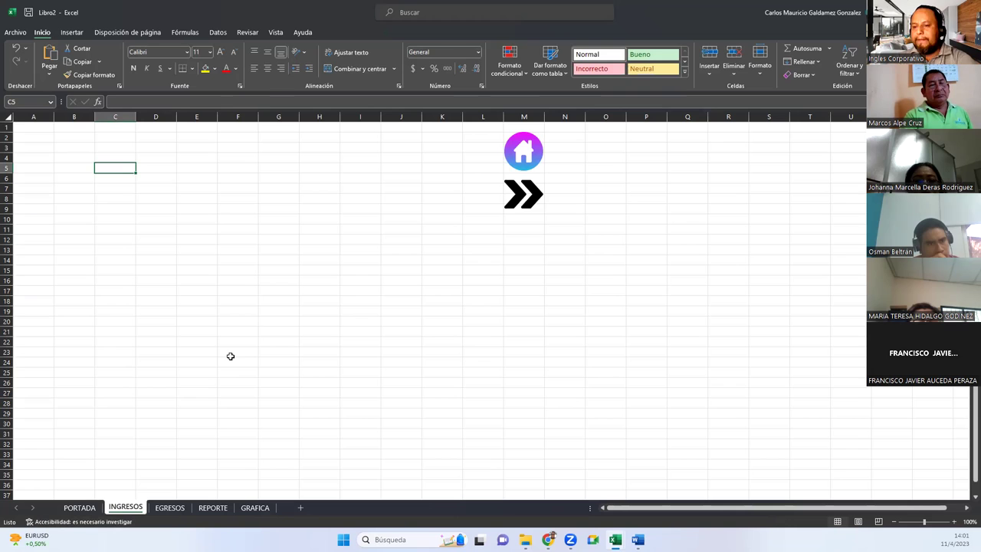
{"action": "key", "text": "alt+Tab"}
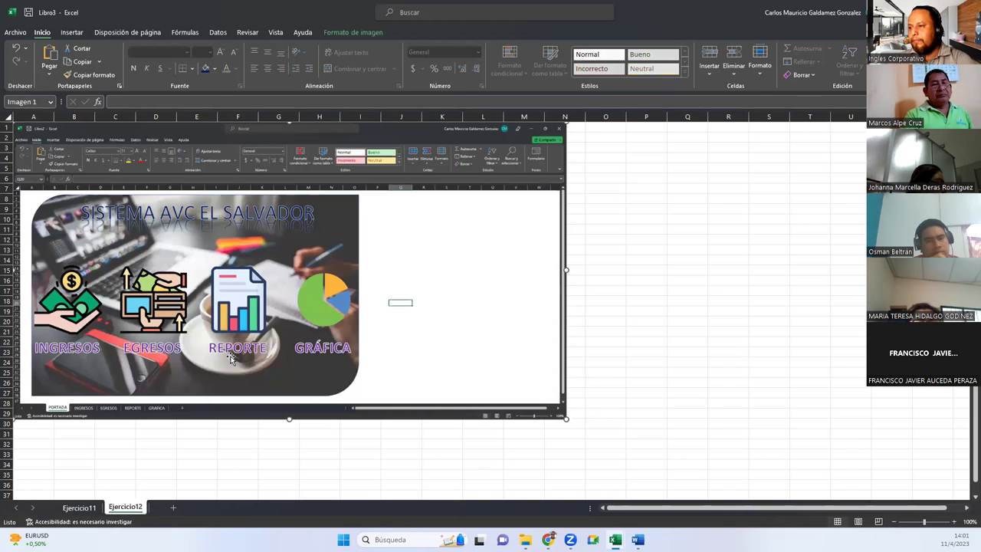
{"action": "key", "text": "ctrl+v"}
{"action": "mouse_move", "coordinate": [182, 222]}
{"action": "left_mouse_down"}
{"action": "mouse_move", "coordinate": [718, 449]}
{"action": "mouse_move", "coordinate": [670, 156]}
{"action": "mouse_move", "coordinate": [679, 149]}
{"action": "left_mouse_up"}
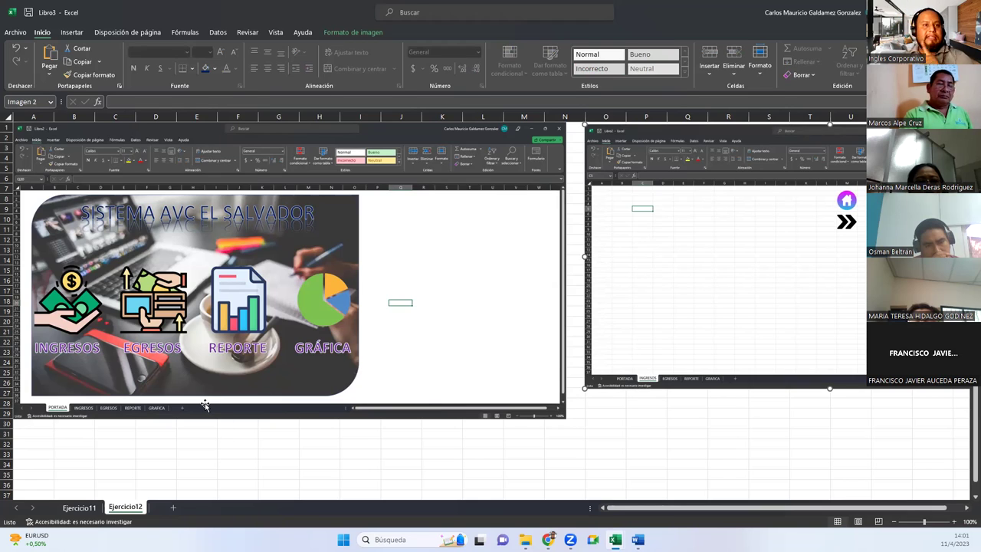
Step: Paste the third and fourth screenshots, shrink them and place them below the cover screenshot
{"action": "scroll", "coordinate": [338, 337], "scroll_direction": "down", "scroll_amount": 3}
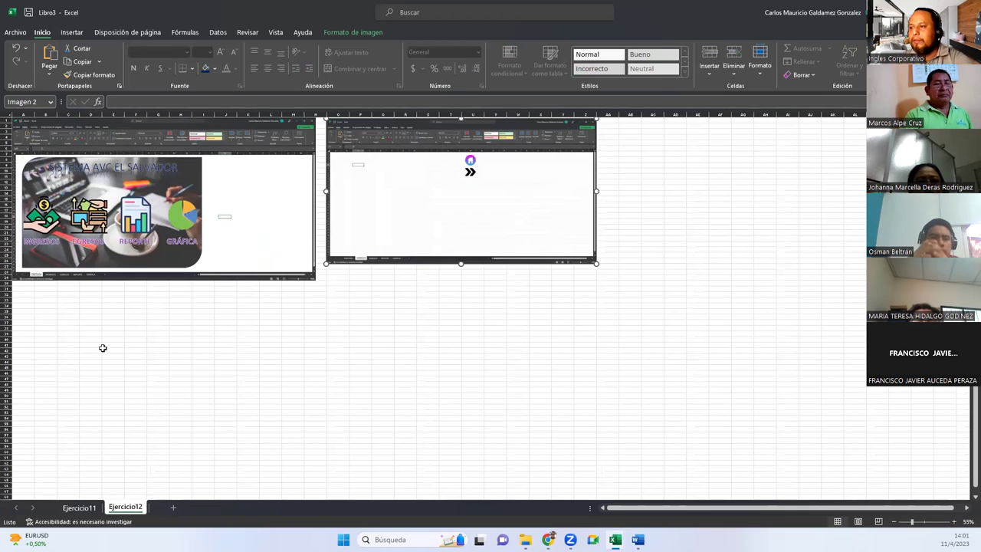
{"action": "key", "text": "ctrl+v"}
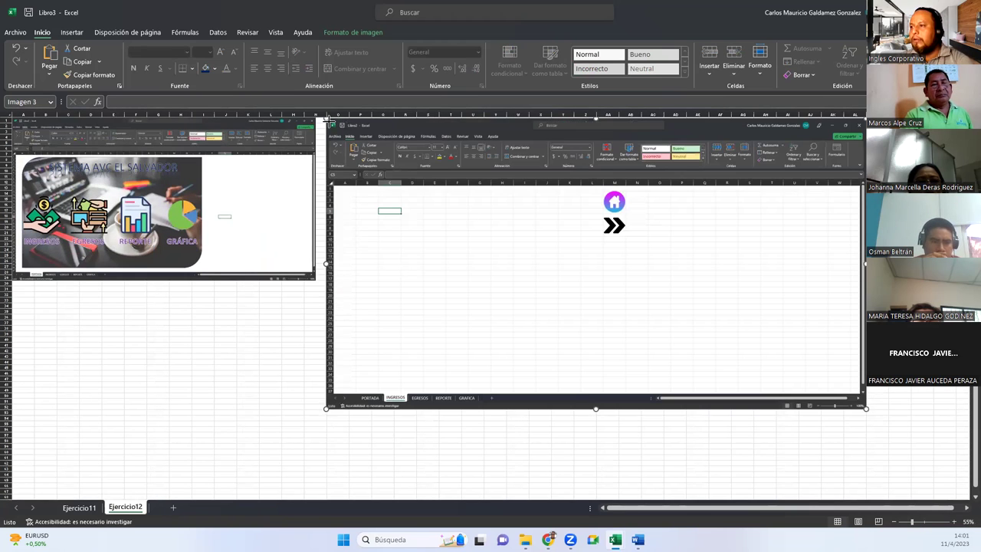
{"action": "left_click_drag", "start_coordinate": [328, 120], "coordinate": [529, 230]}
{"action": "left_click_drag", "start_coordinate": [585, 286], "coordinate": [59, 353]}
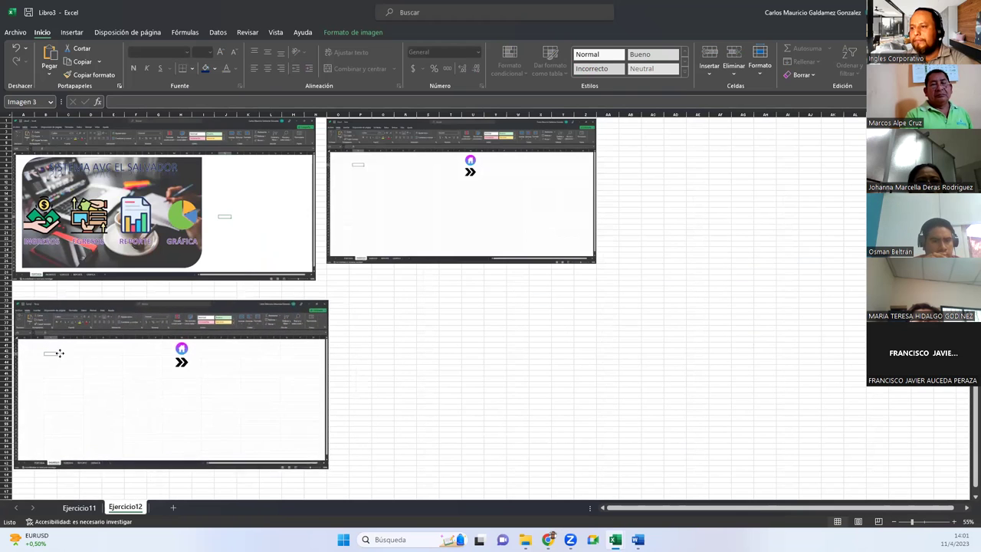
{"action": "left_click", "coordinate": [422, 356]}
{"action": "key", "text": "ctrl+v"}
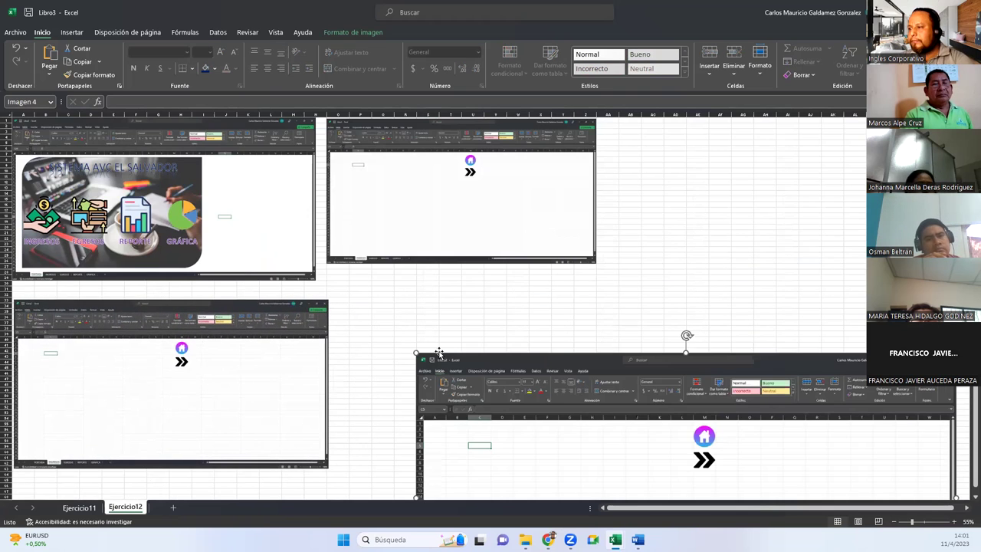
{"action": "mouse_move", "coordinate": [415, 353]}
{"action": "left_mouse_down"}
{"action": "mouse_move", "coordinate": [563, 431]}
{"action": "mouse_move", "coordinate": [341, 280]}
{"action": "left_mouse_up"}
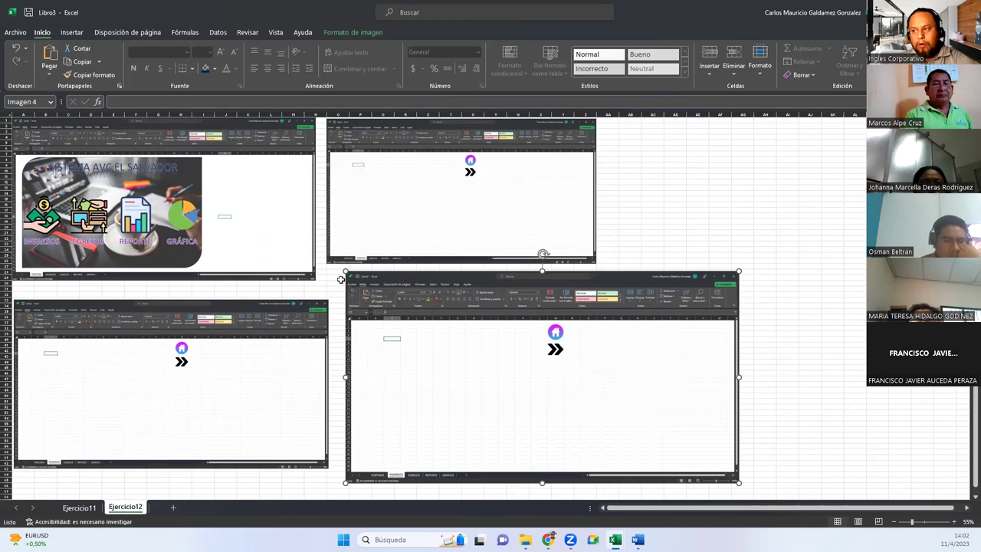
{"action": "left_click_drag", "start_coordinate": [341, 279], "coordinate": [389, 311]}
{"action": "left_click_drag", "start_coordinate": [482, 345], "coordinate": [431, 316]}
Step: Paste the fifth screenshot, shrink it and place it in the top row
{"action": "left_click", "coordinate": [724, 339]}
{"action": "key", "text": "ctrl+v"}
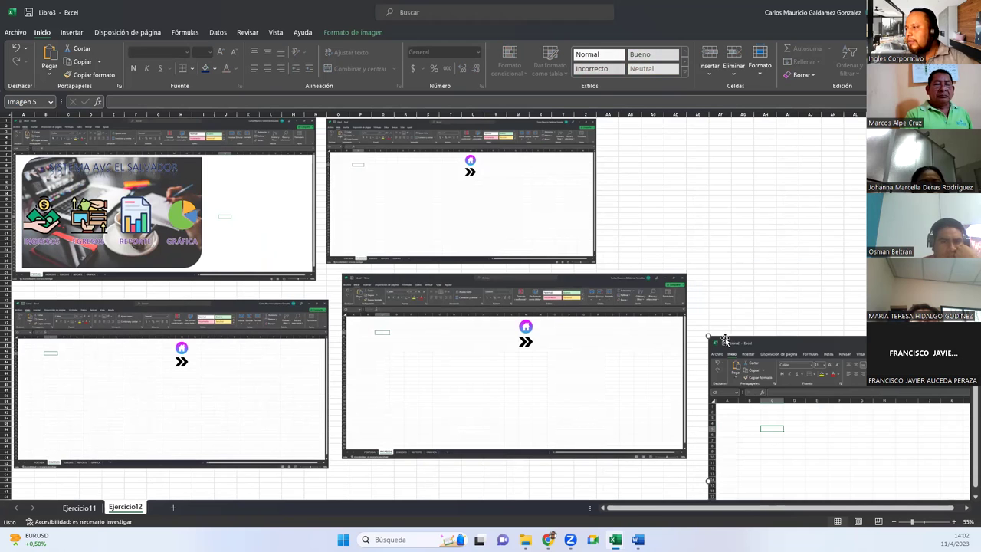
{"action": "left_click_drag", "start_coordinate": [708, 336], "coordinate": [866, 422]}
{"action": "mouse_move", "coordinate": [897, 450]}
{"action": "left_mouse_down"}
{"action": "mouse_move", "coordinate": [782, 245]}
{"action": "mouse_move", "coordinate": [628, 136]}
{"action": "mouse_move", "coordinate": [718, 163]}
{"action": "mouse_move", "coordinate": [711, 157]}
{"action": "left_mouse_up"}
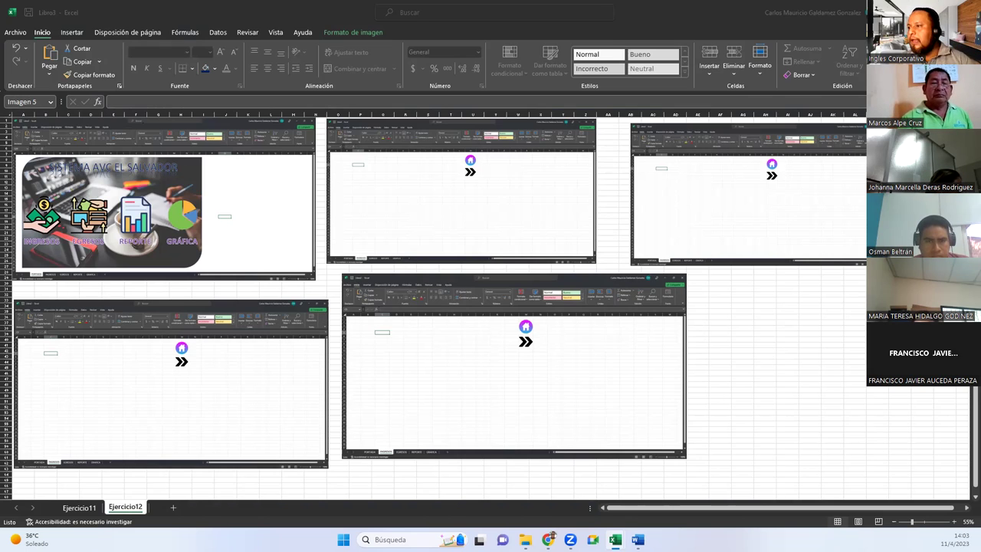
{"action": "key", "text": "alt+Tab"}
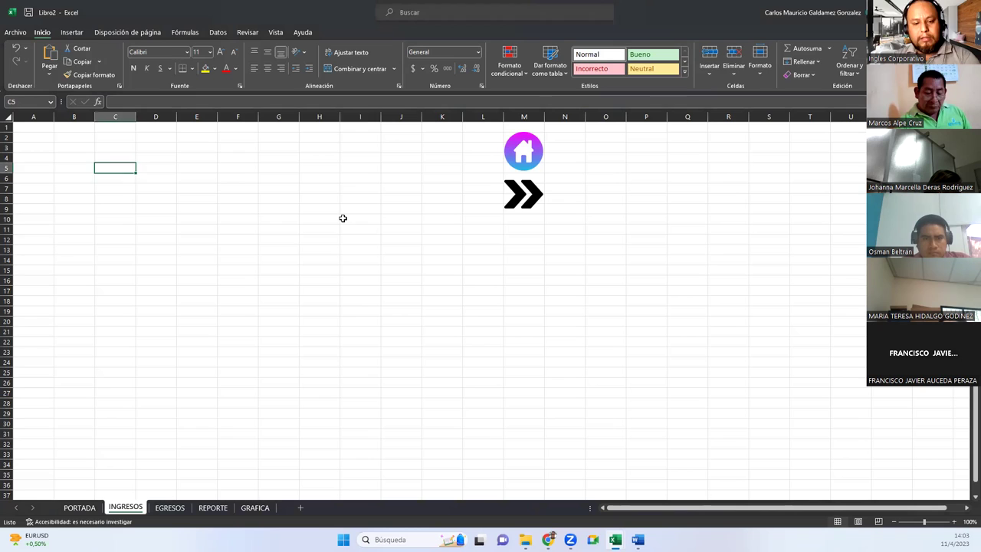
Step: Select a few cells on Libro2's INGRESOS sheet, including G12 and E12
{"action": "left_click", "coordinate": [343, 218]}
{"action": "left_click", "coordinate": [268, 237]}
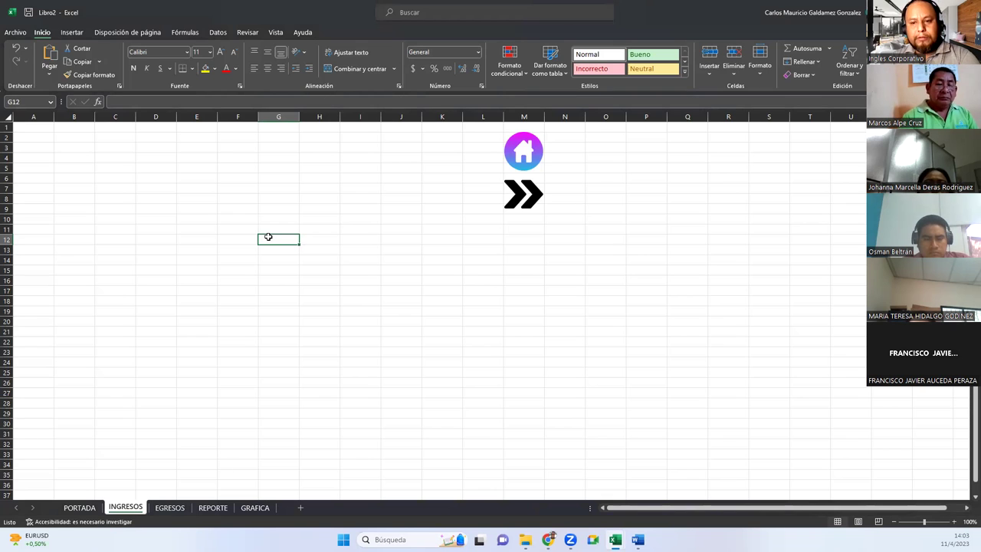
{"action": "left_click", "coordinate": [206, 235]}
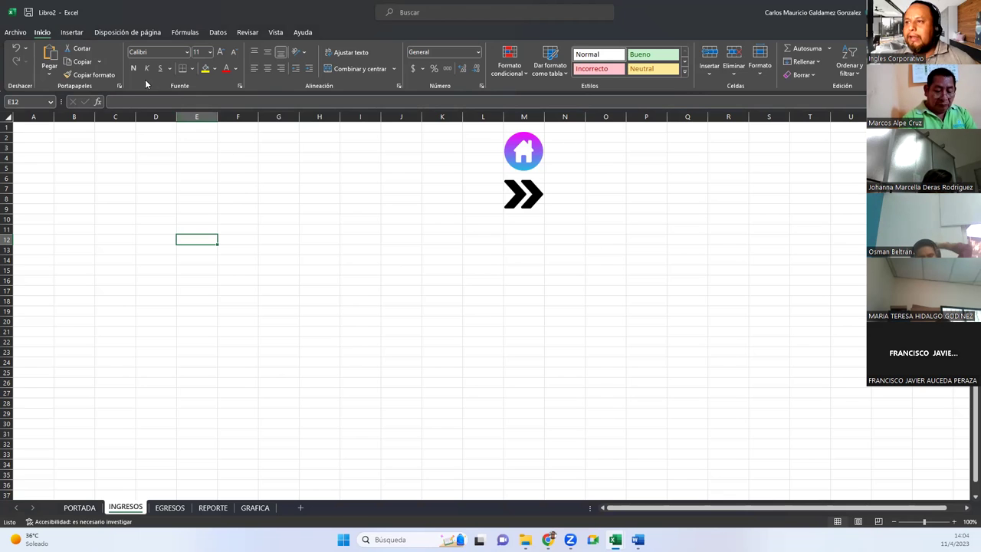
{"action": "key", "text": "super+shift+s"}
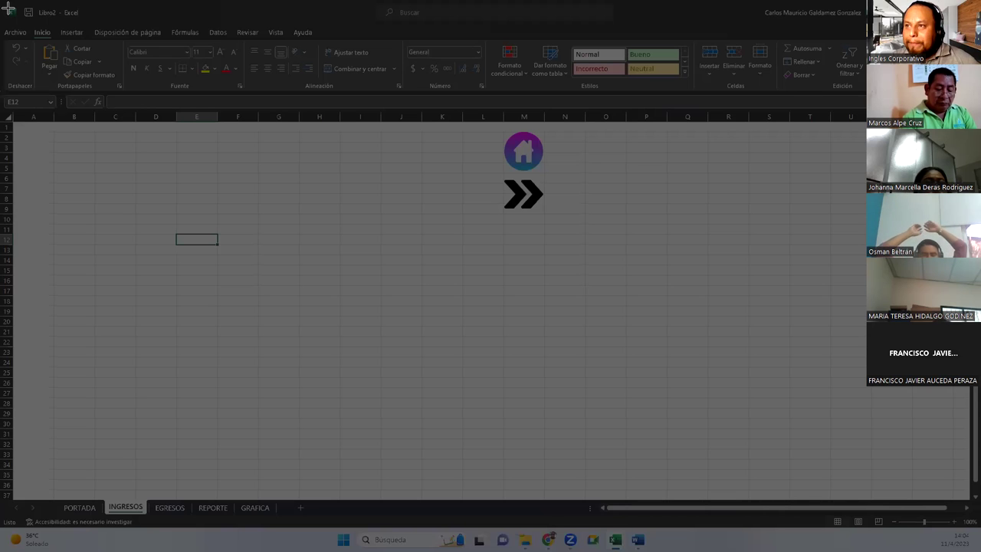
{"action": "left_click_drag", "start_coordinate": [7, 8], "coordinate": [867, 460]}
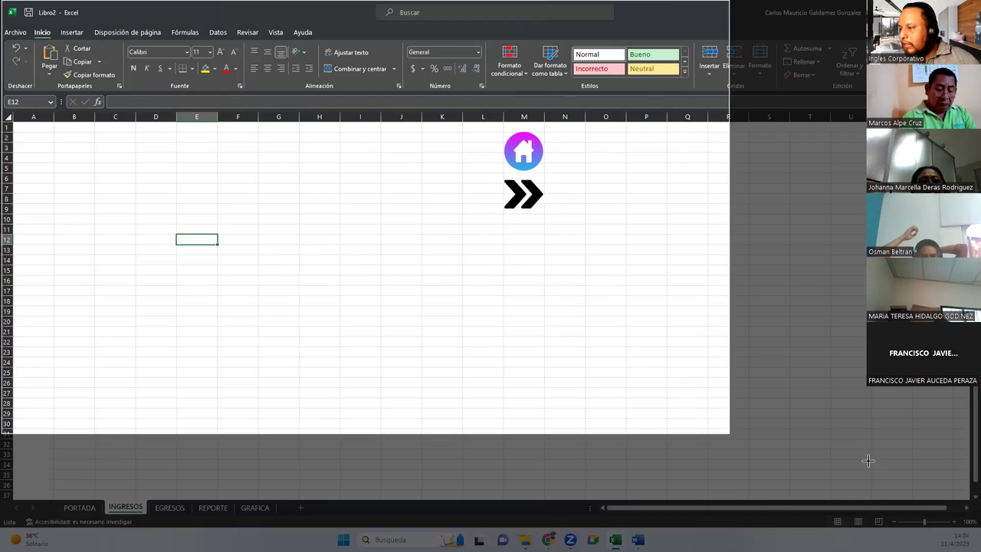
{"action": "mouse_move", "coordinate": [867, 459]}
{"action": "left_mouse_down"}
{"action": "mouse_move", "coordinate": [970, 522]}
{"action": "mouse_move", "coordinate": [967, 531]}
{"action": "left_mouse_up"}
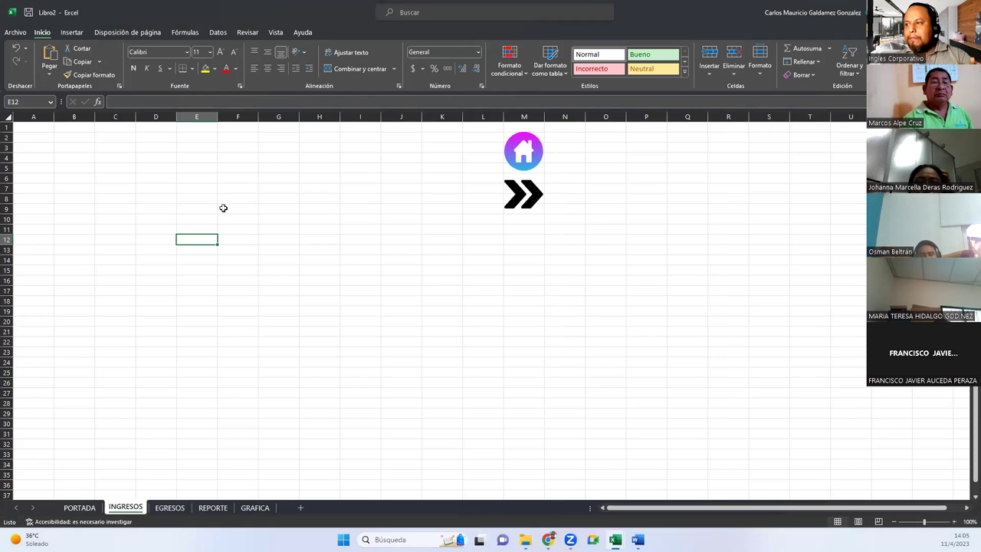
{"action": "left_click", "coordinate": [95, 169]}
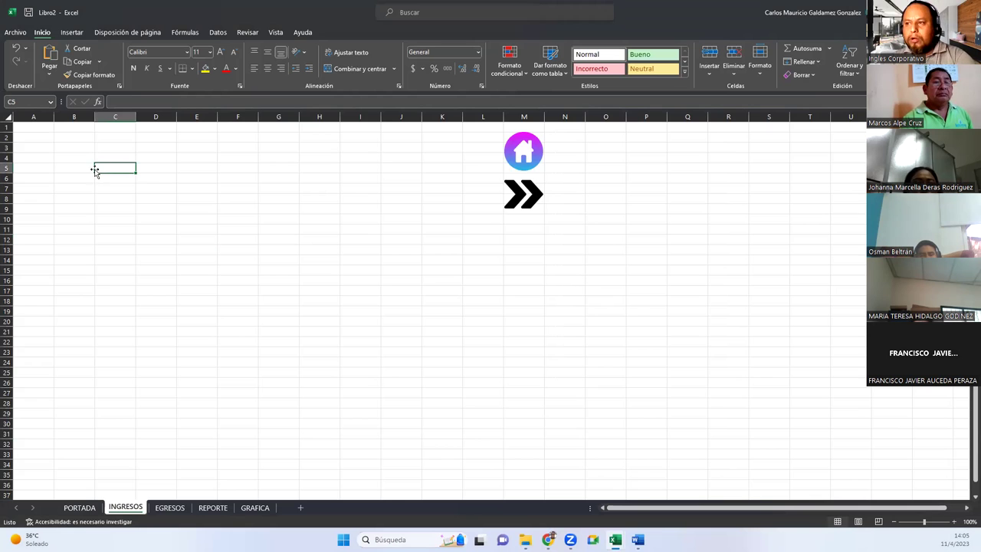
{"action": "key", "text": "ctrl+v"}
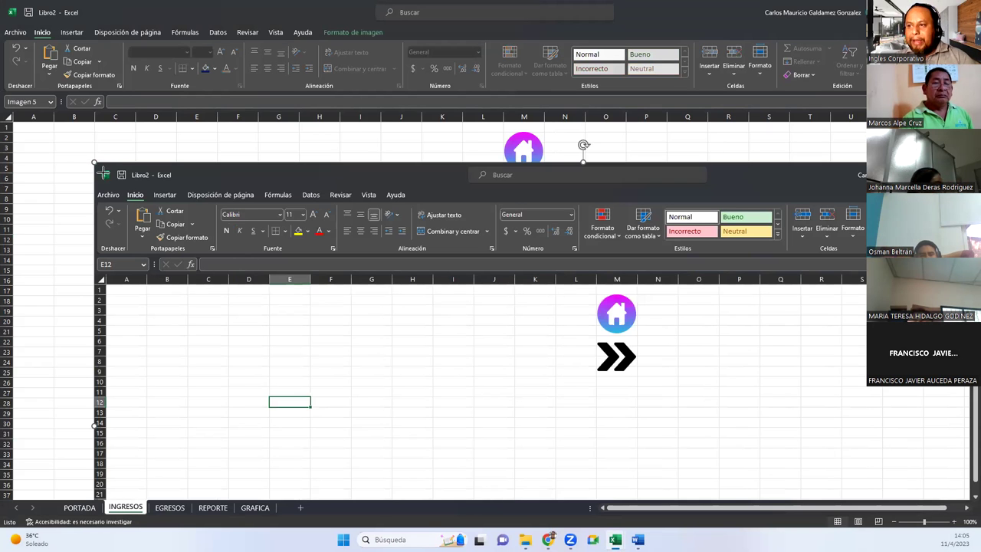
{"action": "left_click_drag", "start_coordinate": [95, 162], "coordinate": [459, 360]}
{"action": "left_click_drag", "start_coordinate": [601, 406], "coordinate": [224, 184]}
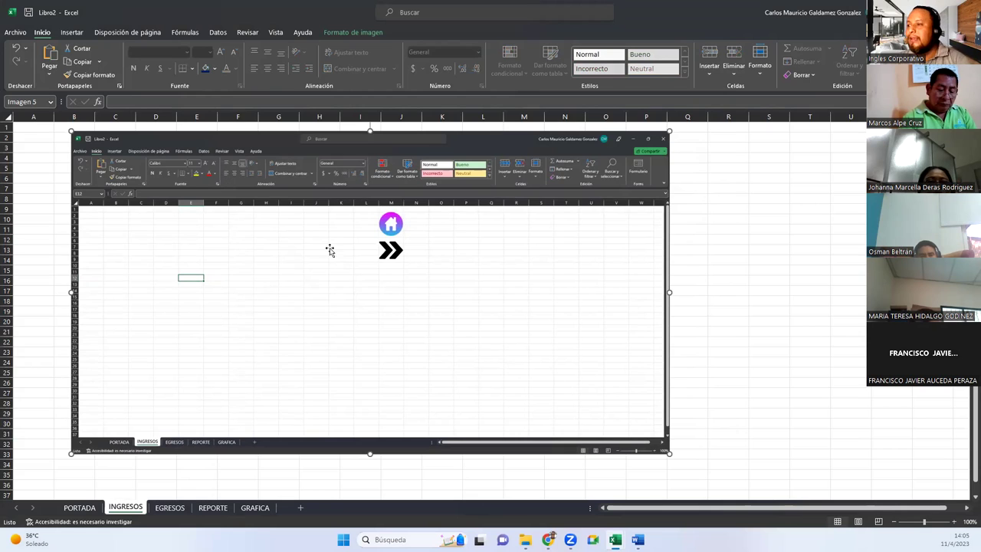
{"action": "key", "text": "Delete"}
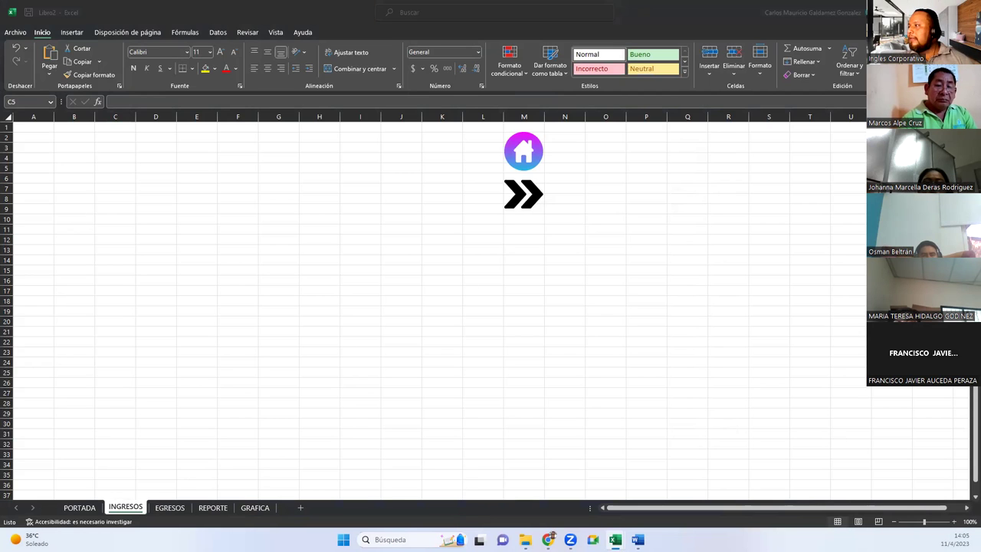
{"action": "key", "text": "alt+Tab"}
Step: Present the SESIÓN12 Canva deck full screen, advancing past DUDAS Y CONSULTAS to ¡Muchas gracias!
{"action": "left_click", "coordinate": [217, 9]}
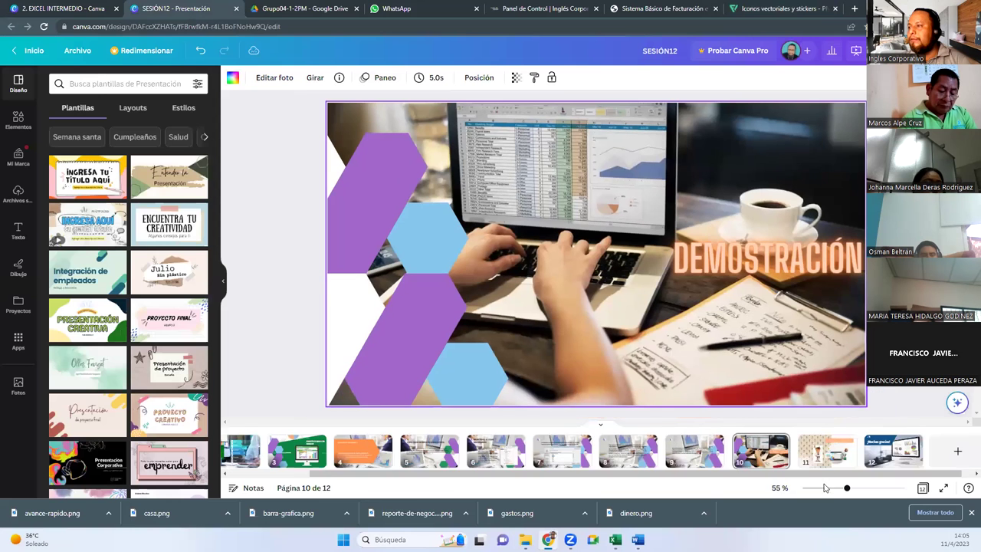
{"action": "left_click", "coordinate": [943, 489]}
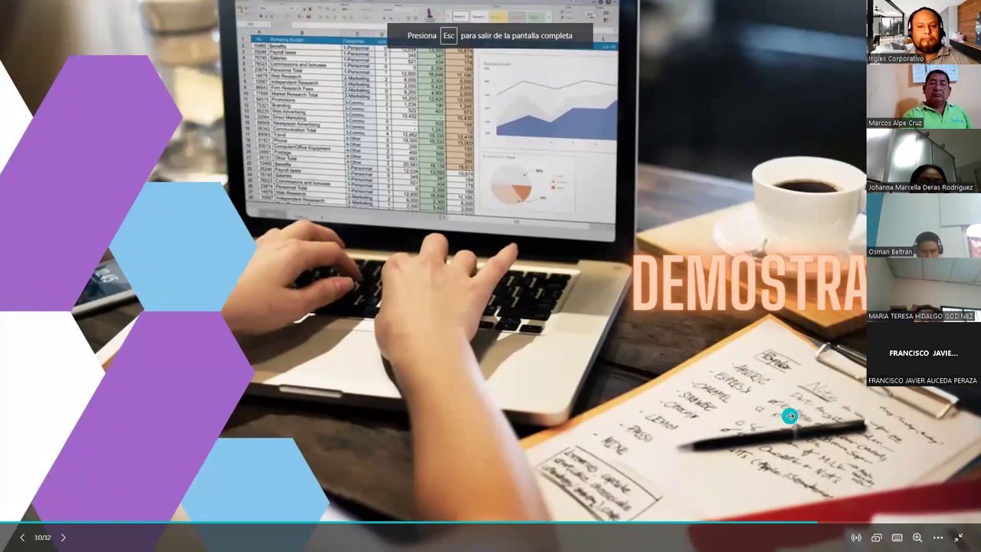
{"action": "left_click", "coordinate": [789, 415]}
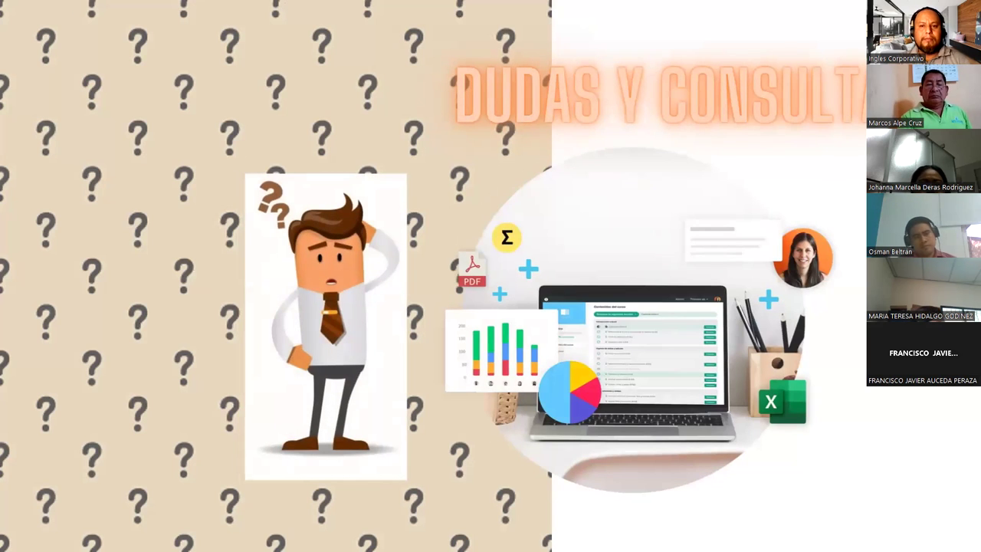
{"action": "key", "text": "Right"}
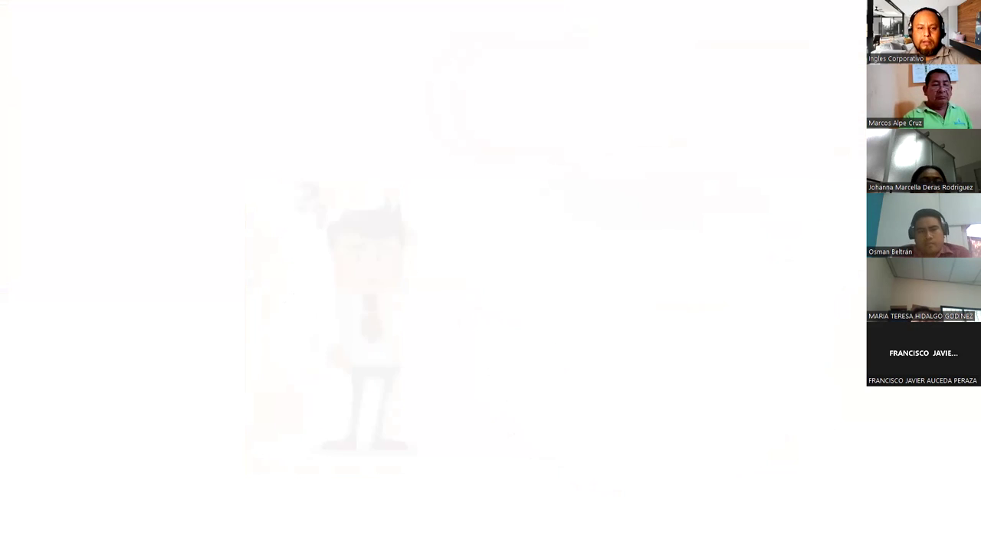